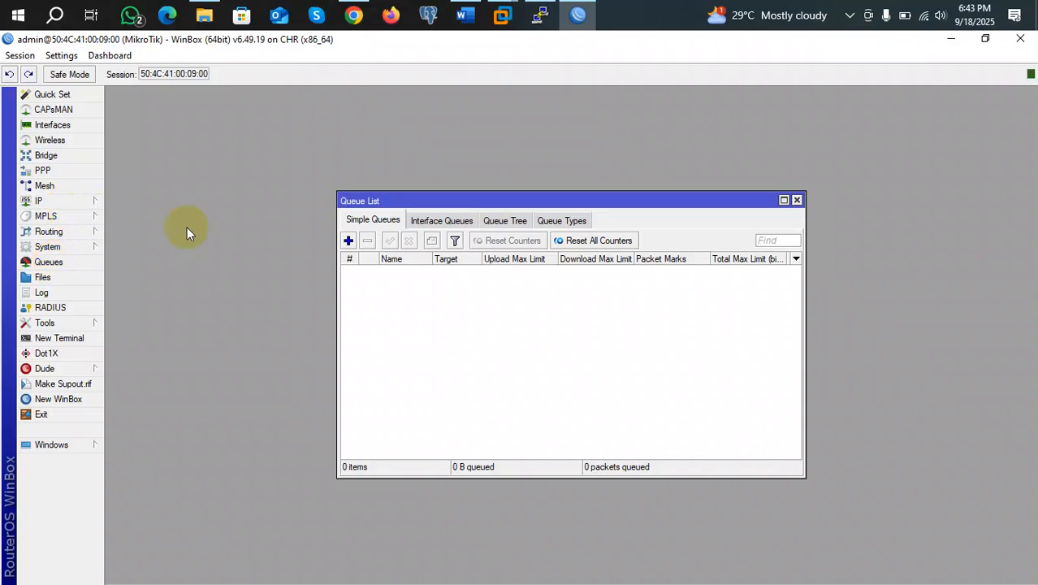
Start a new simple queue, then check the router's subnets 192.168.18.0 (ether1) and 192.168.20.0 (ether4)
click(347, 241)
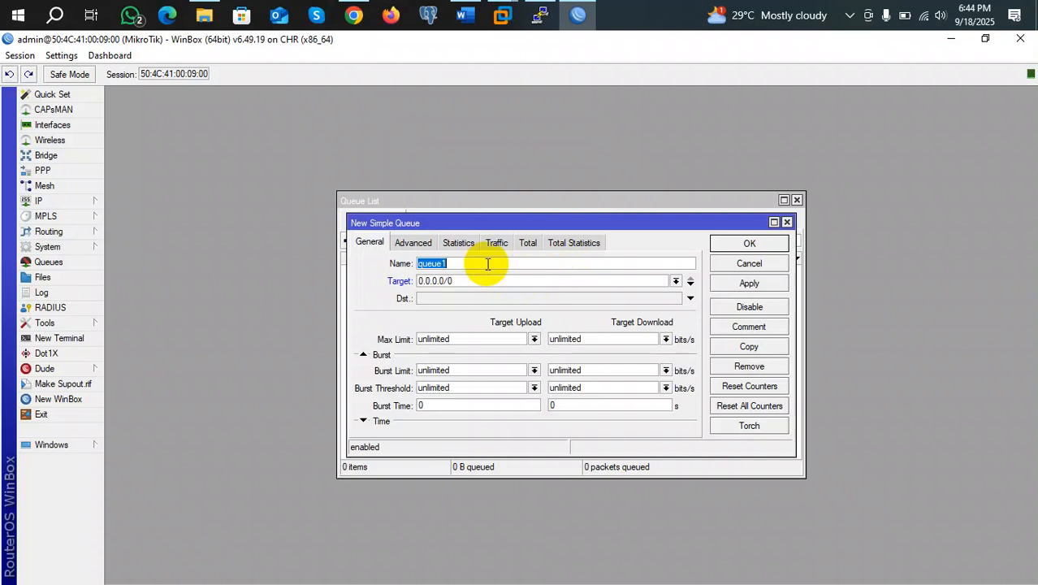
click(372, 354)
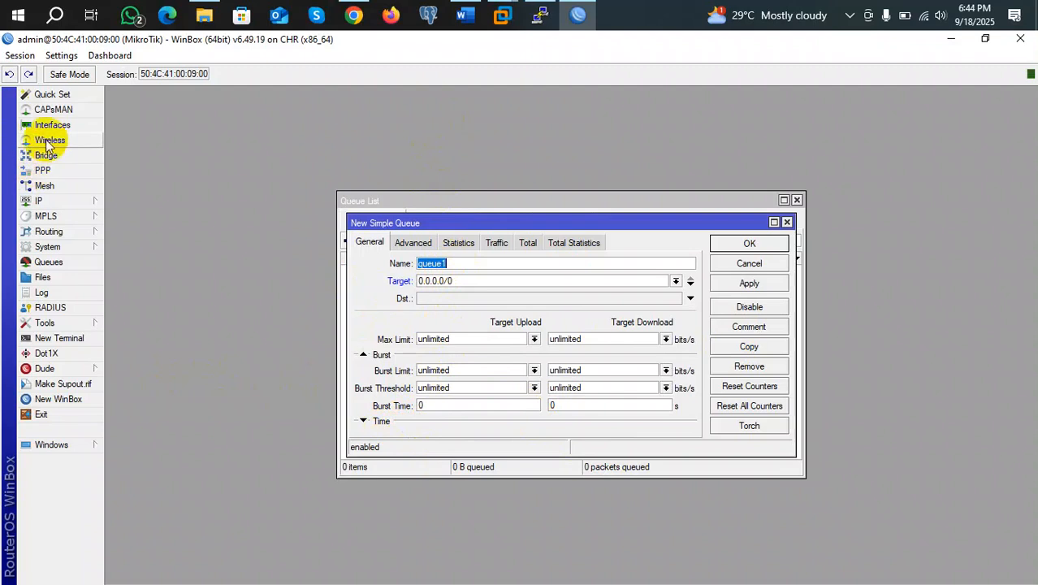
click(51, 201)
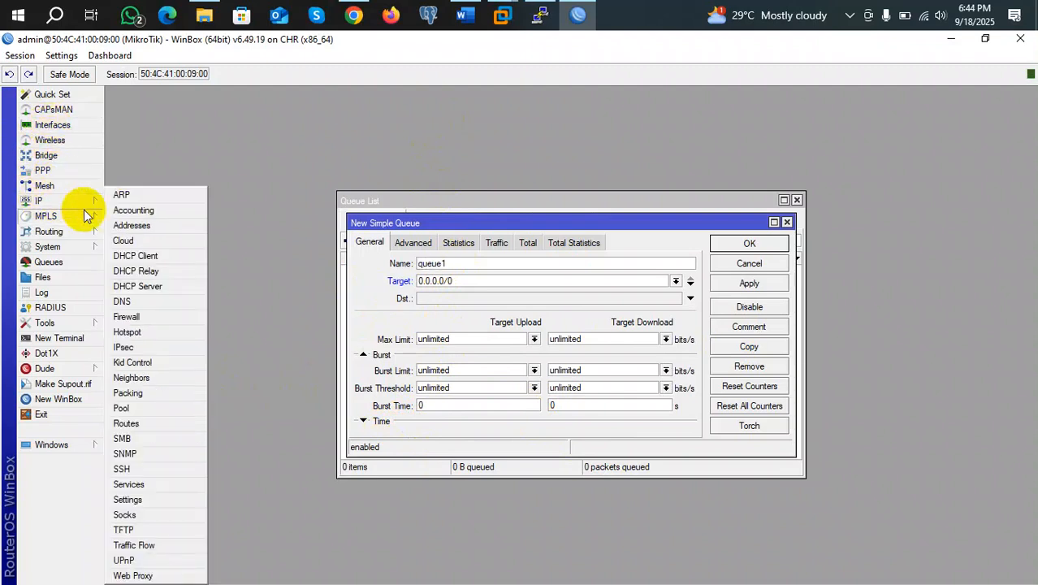
click(120, 223)
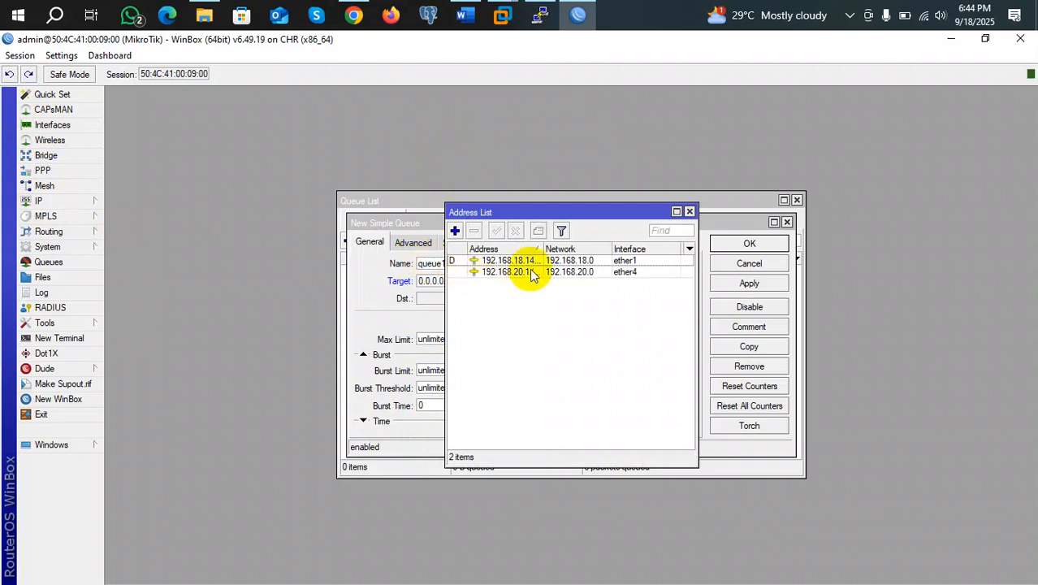
click(689, 211)
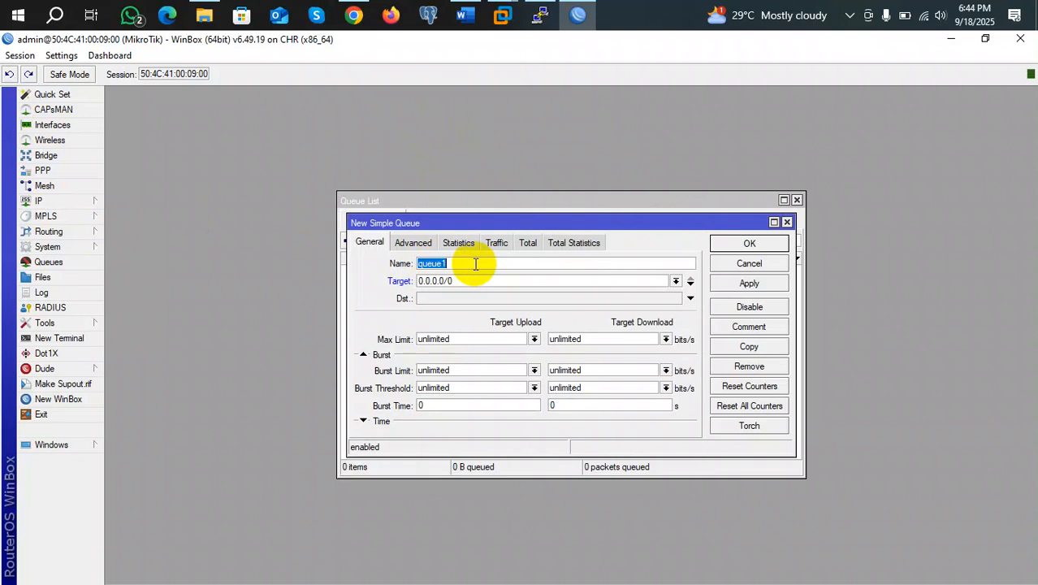
Replace the default name queue1 with '10M Client', correcting the typos
text(Chairman)
key(BackSpace)
key(BackSpace)
key(BackSpace)
key(BackSpace)
key(BackSpace)
key(BackSpace)
key(BackSpace)
key(BackSpace)
key(BackSpace)
text(10 Client)
key(BackSpace)
key(Left)
key(Left)
key(Left)
key(Left)
key(BackSpace)
text(M)
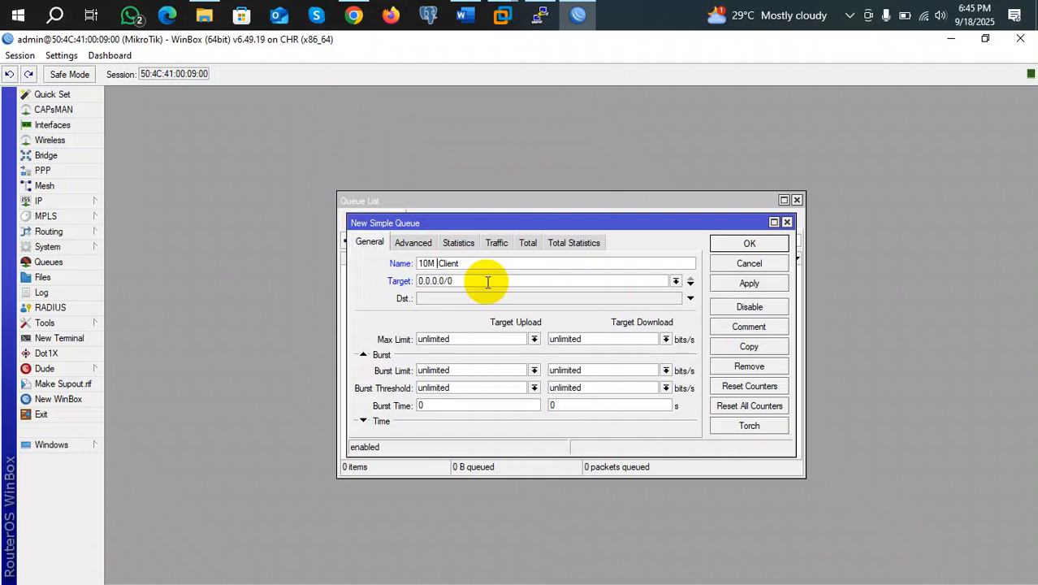
key(Tab)
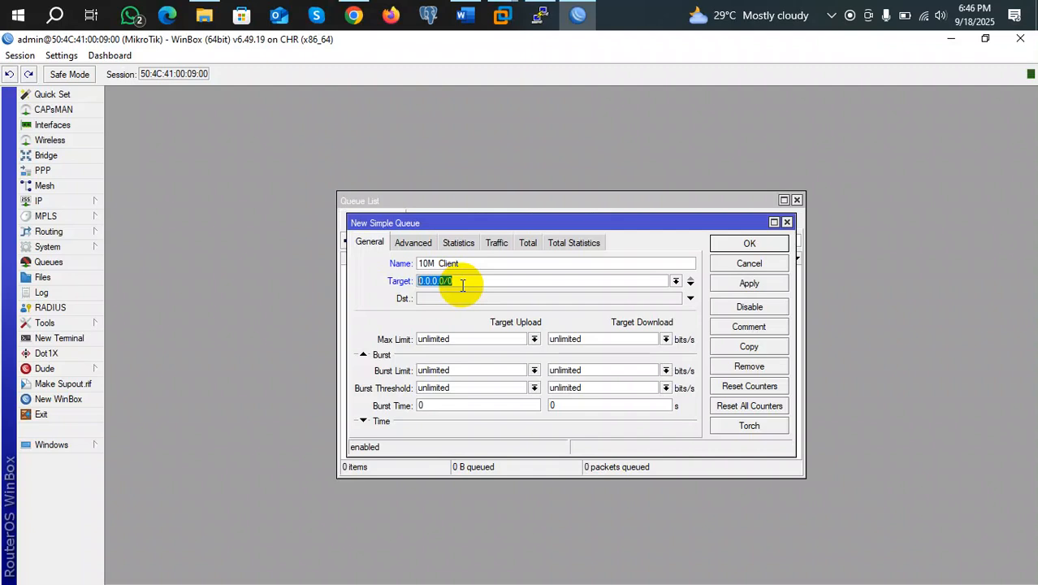
Set the queue target to 192.168.20.2
text(192.168.1)
key(BackSpace)
text(20.8)
key(BackSpace)
text(2)
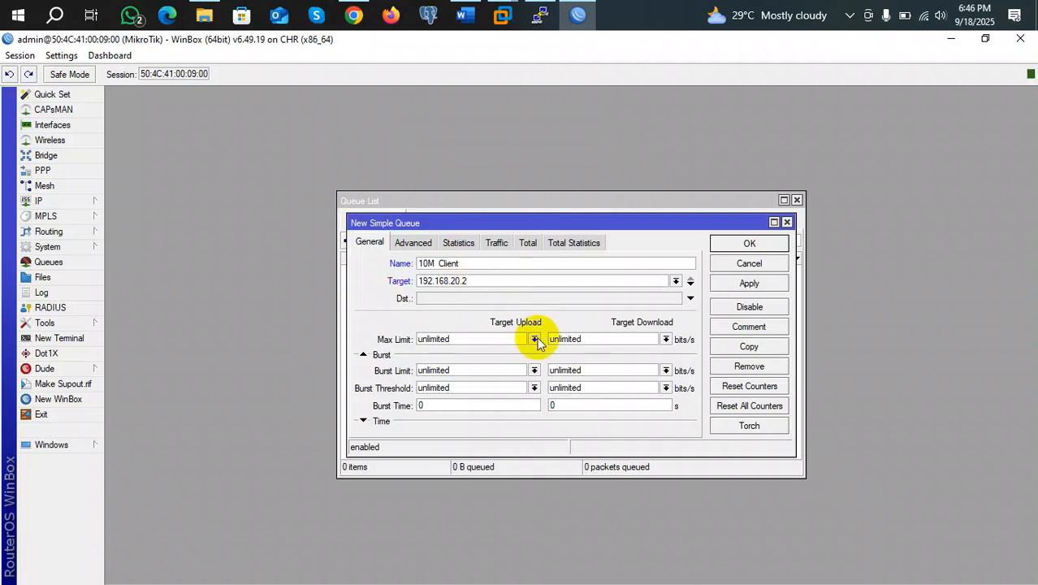
Set both upload and download max limits to 5M, then apply and save the queue
click(534, 338)
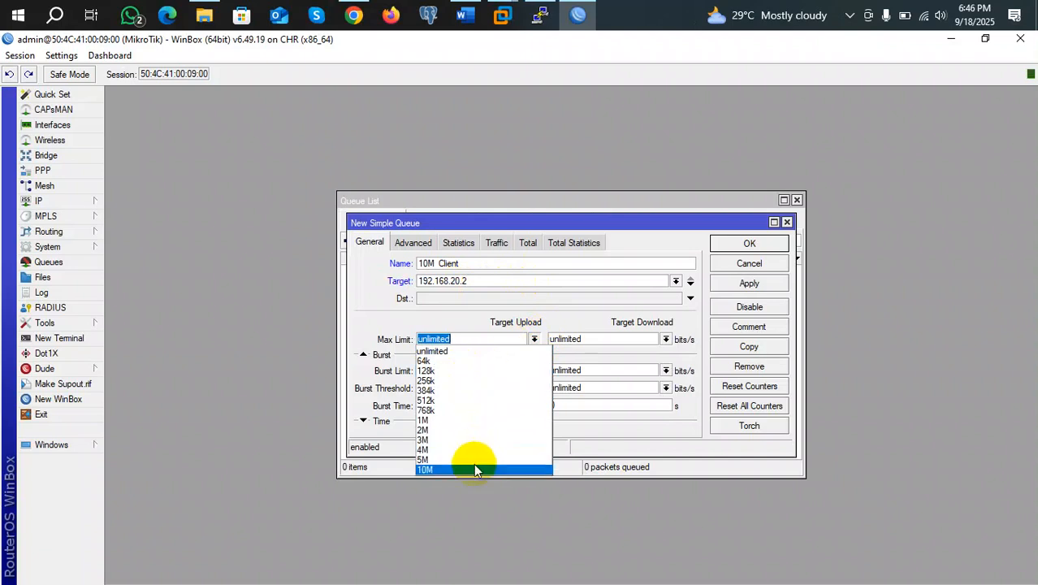
click(452, 461)
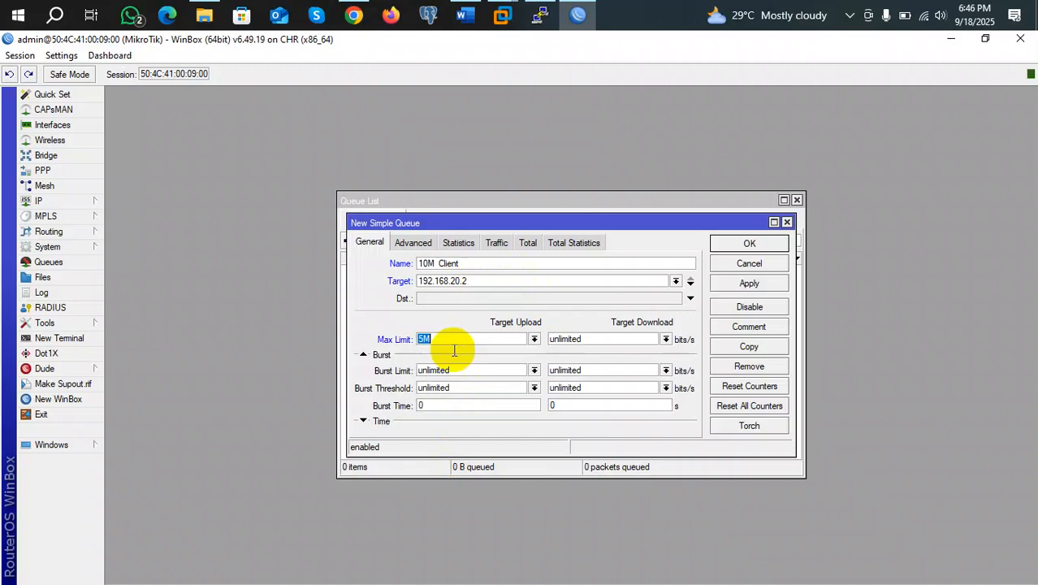
click(665, 339)
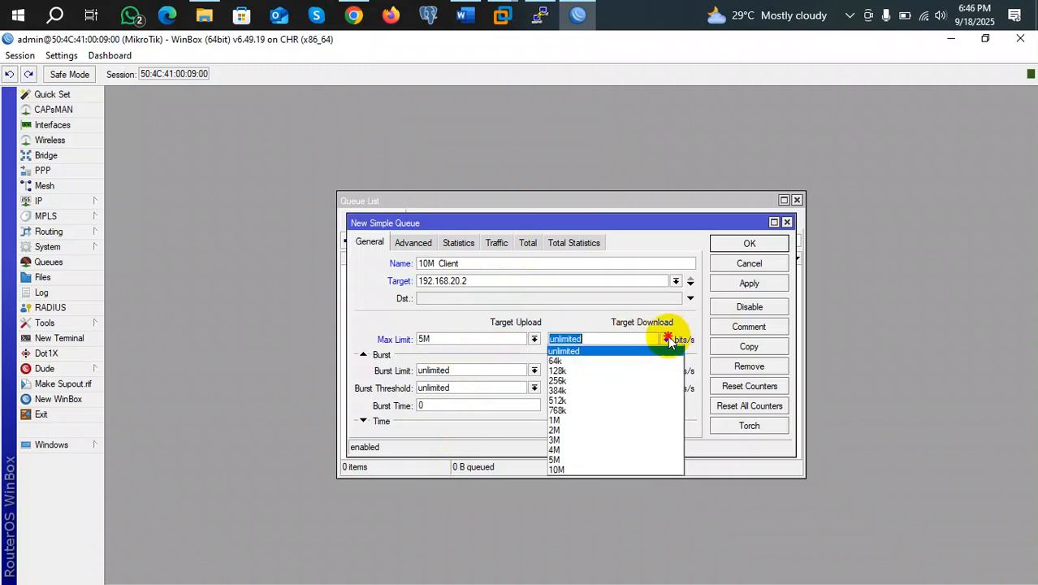
click(555, 459)
click(749, 282)
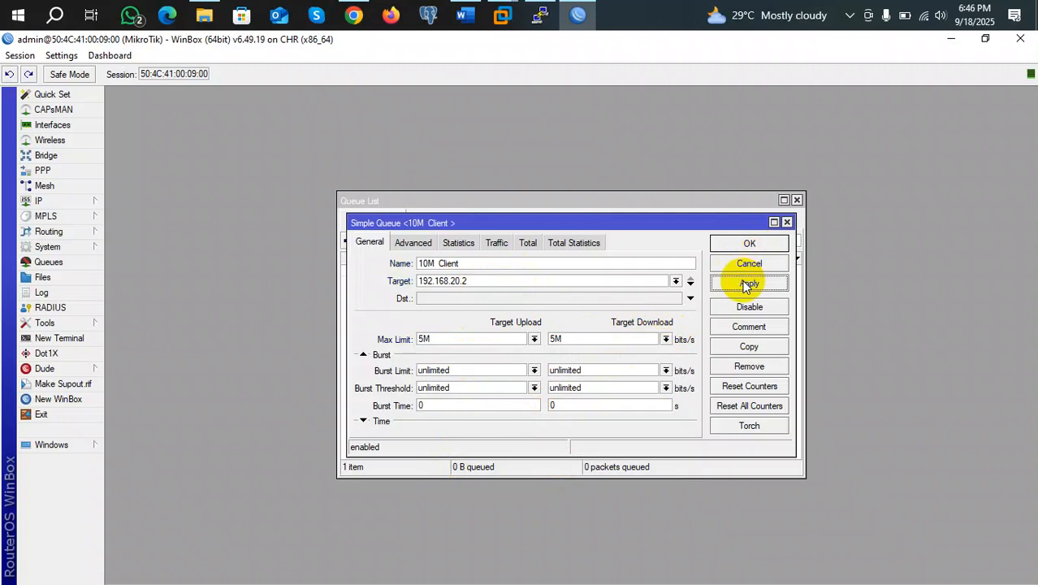
click(748, 244)
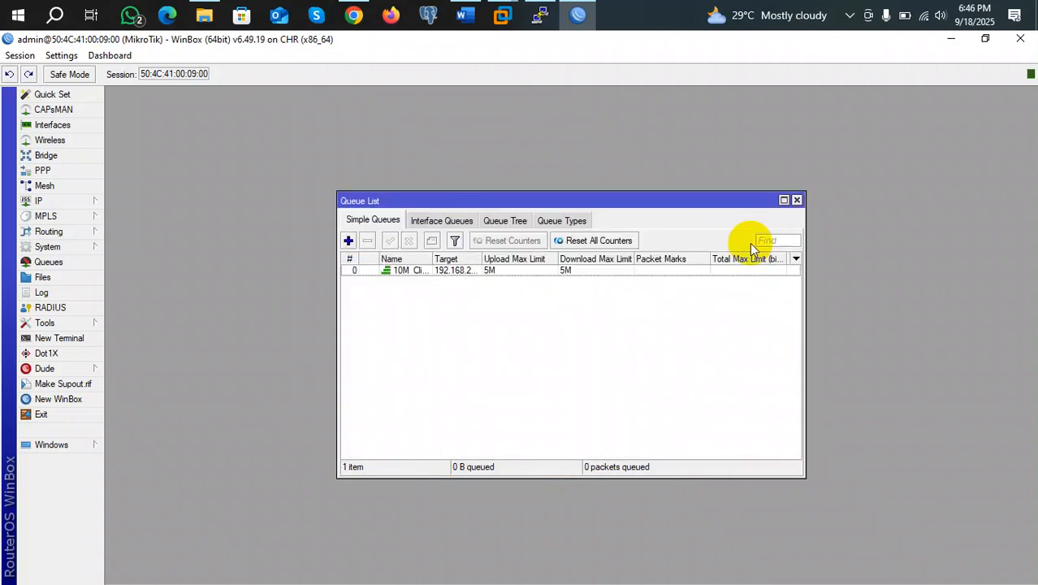
Reopen the 10M Client queue, then bring the PNETLab topology forward
click(436, 271)
double_click(437, 271)
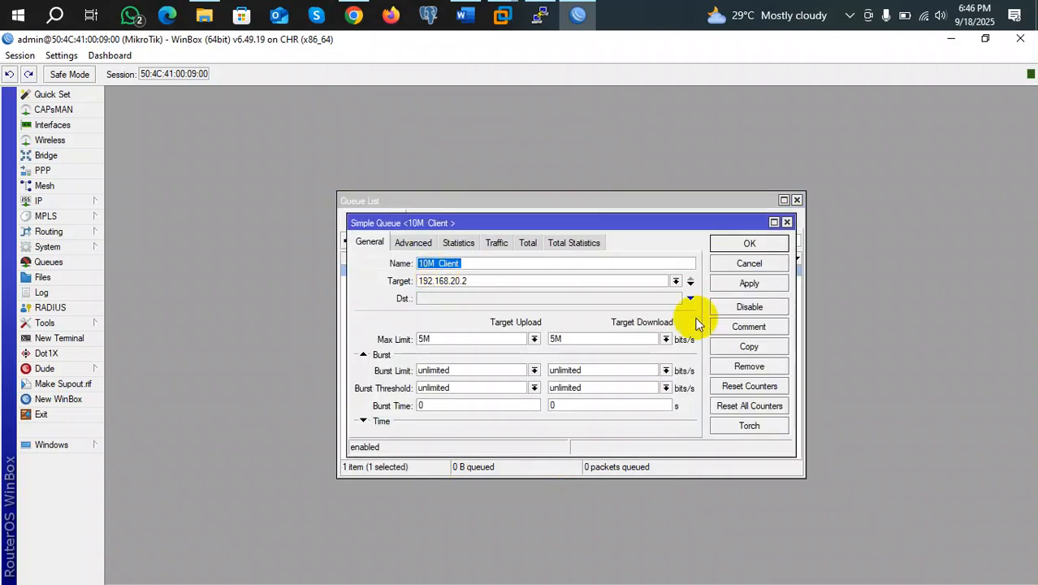
click(356, 17)
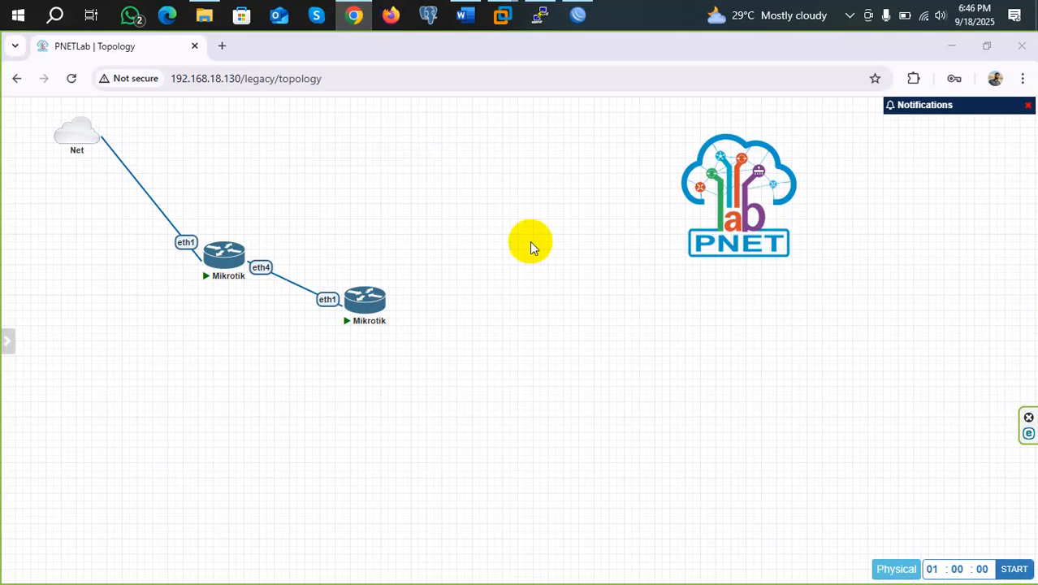
click(362, 307)
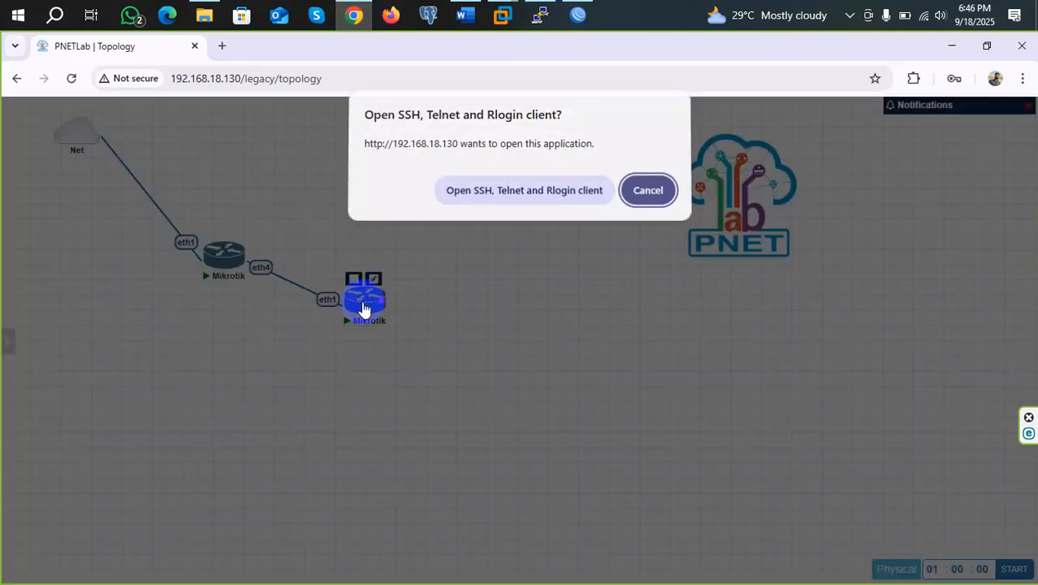
click(494, 203)
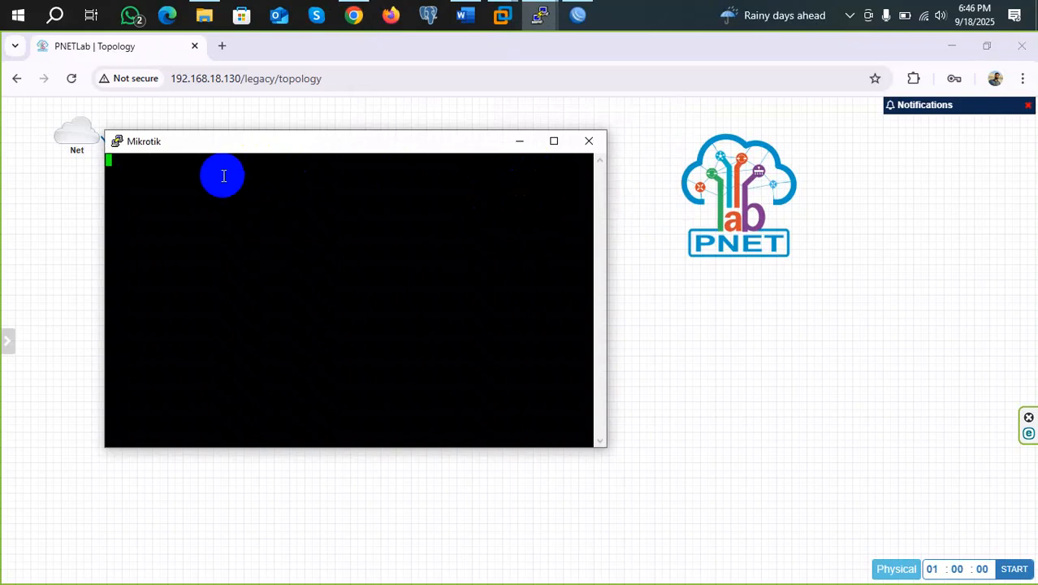
text(admin)
key(Return)
key(Return)
key(Return)
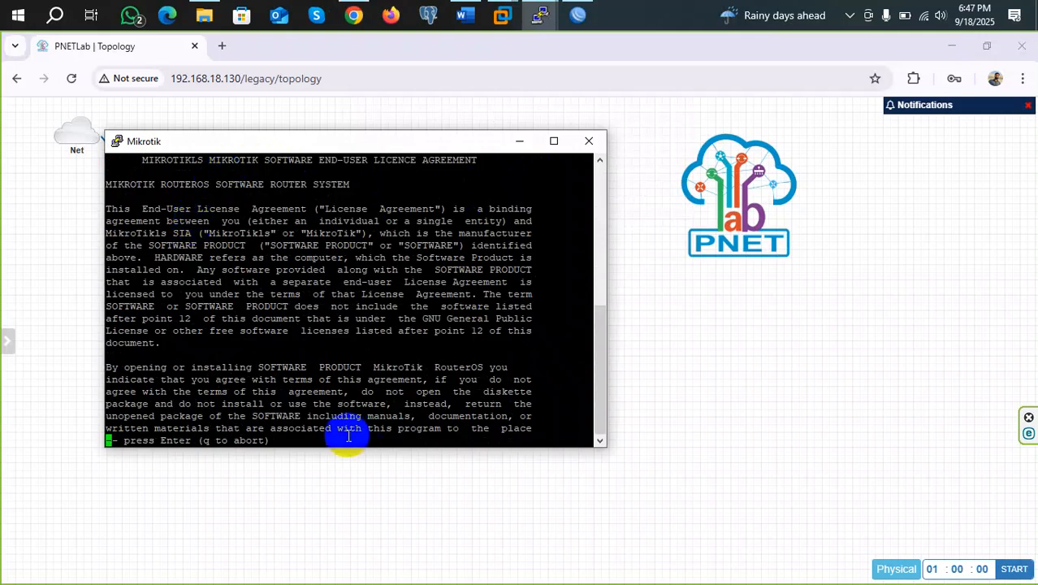
key(Return)
key(Return)
key(Return)
key(Return)
key(Return)
key(Return)
key(Return)
key(Return)
key(Return)
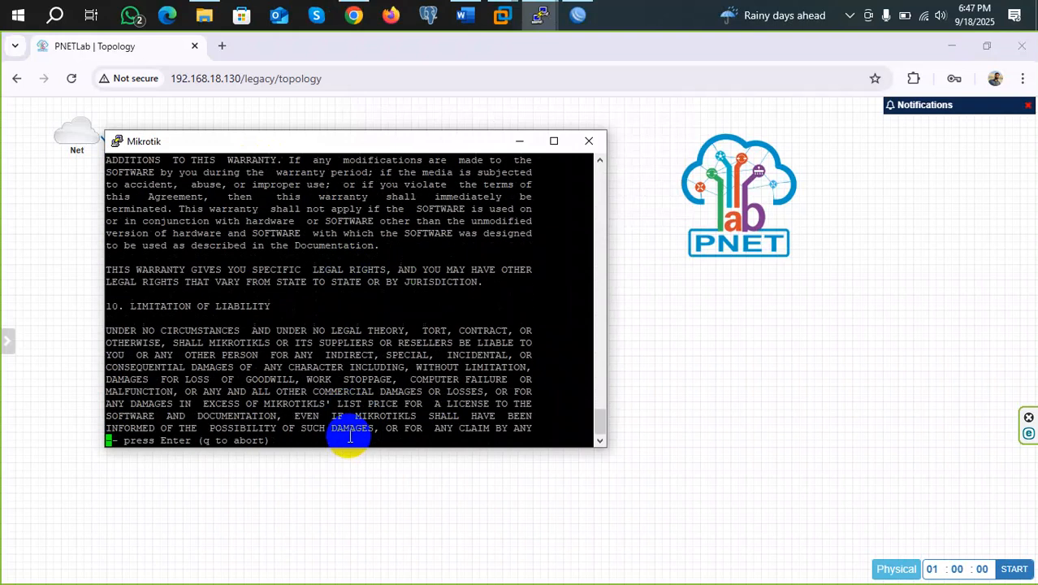
click(588, 140)
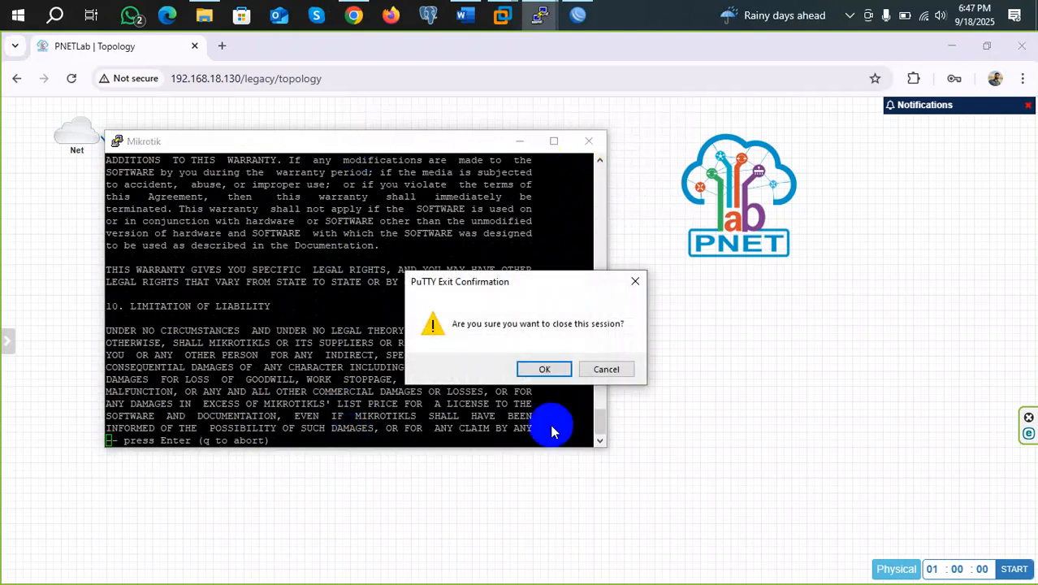
click(545, 369)
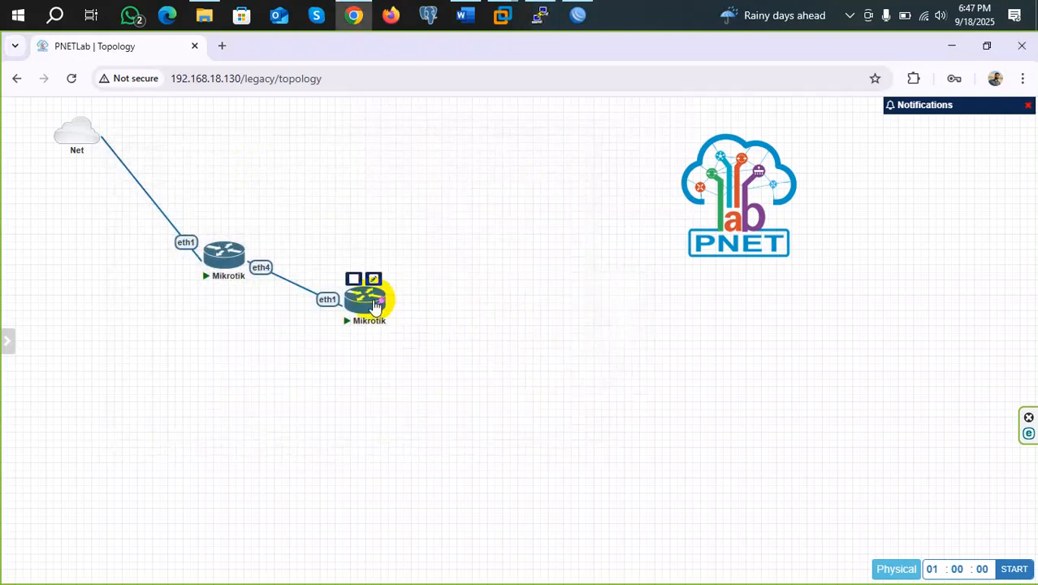
click(375, 307)
click(487, 190)
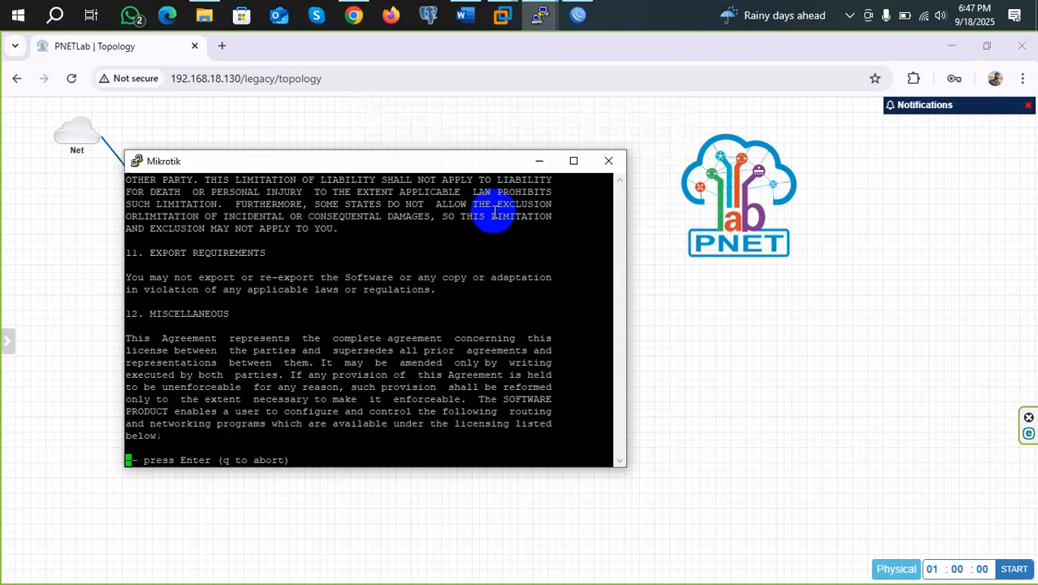
key(Return)
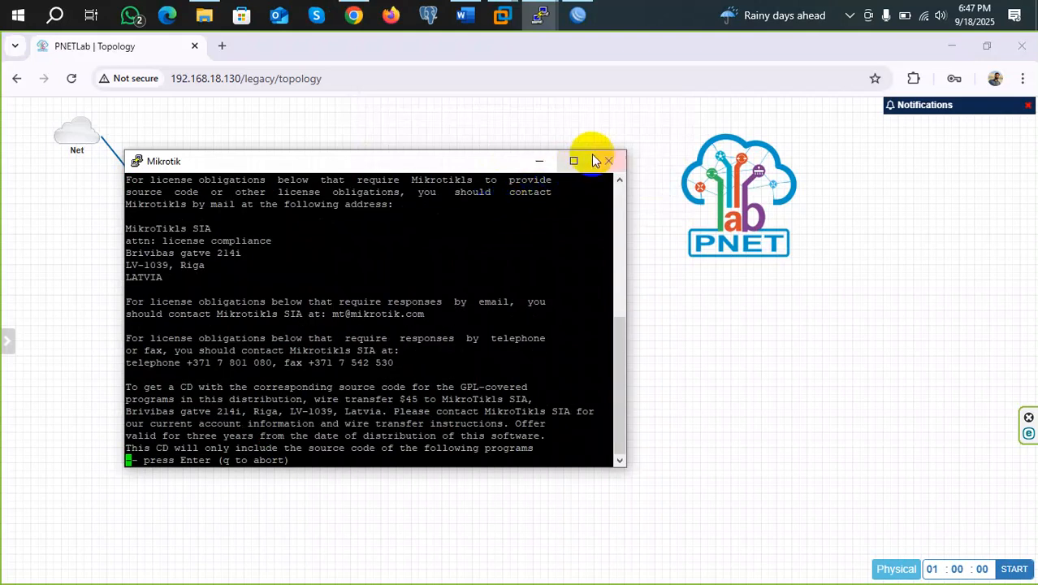
click(608, 160)
click(544, 369)
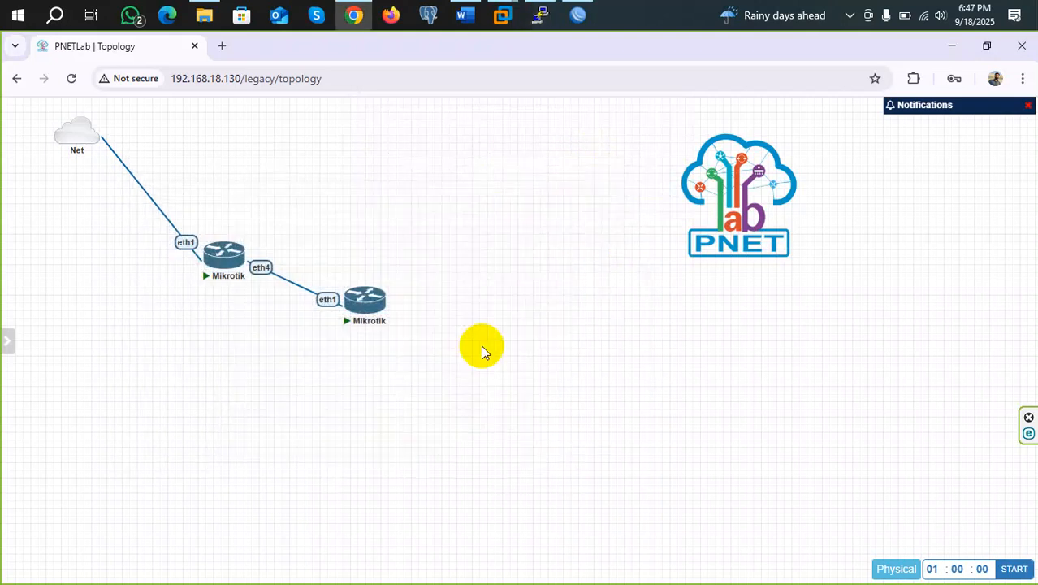
Stop and restart the second Mikrotik router, then open its console terminal
click(355, 279)
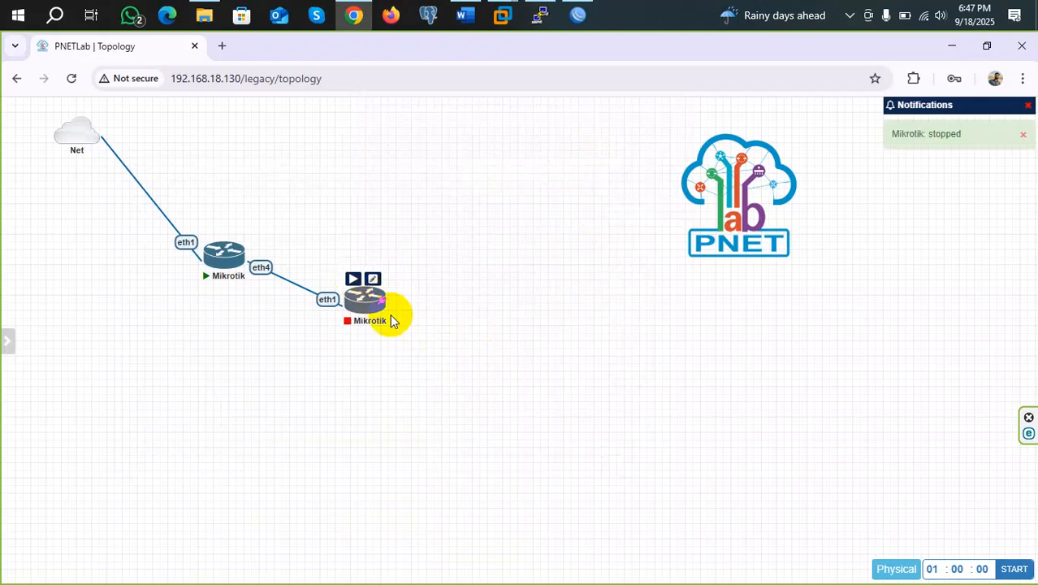
click(352, 281)
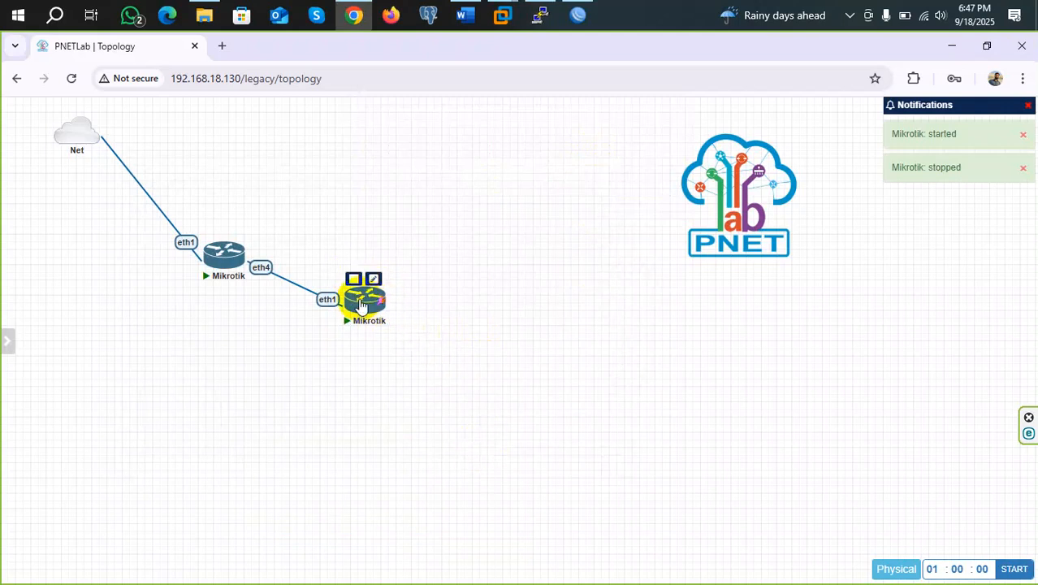
click(361, 302)
click(475, 200)
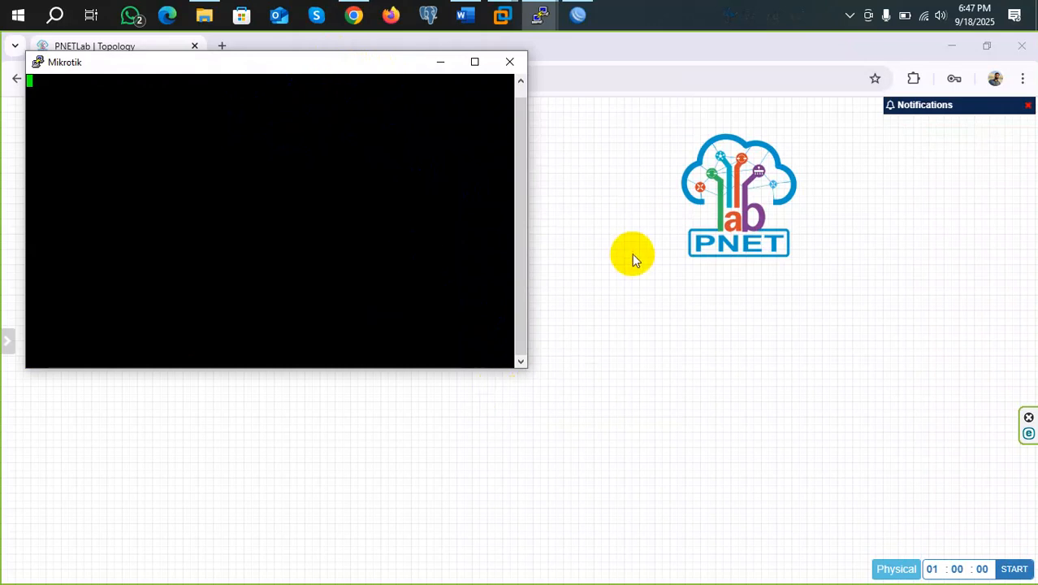
Log in to the router as admin, skip the license, and set a new password
drag(257, 174, 244, 103)
key(Return)
key(Return)
key(Return)
key(Return)
key(Return)
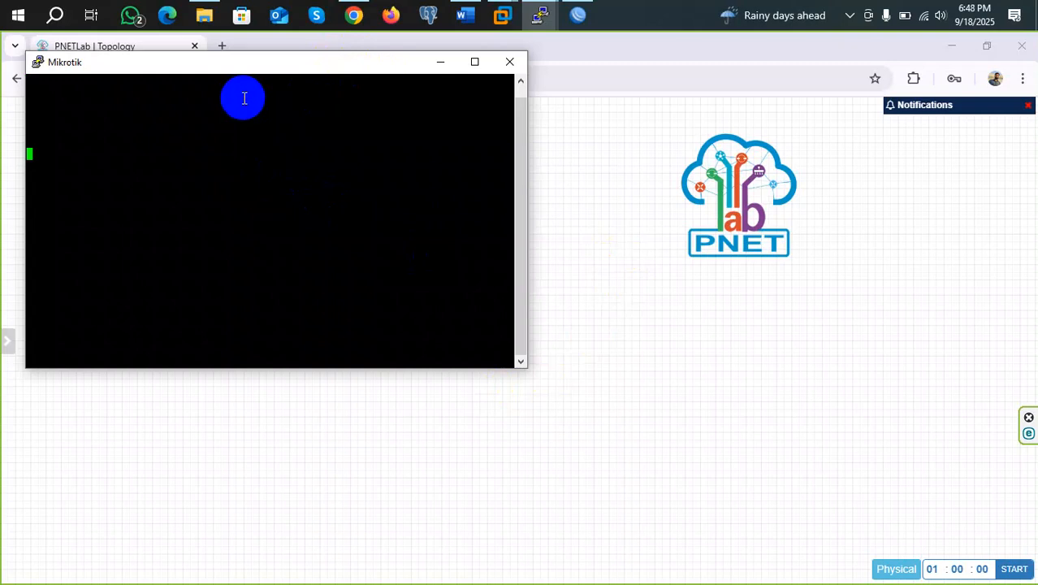
text(ad)
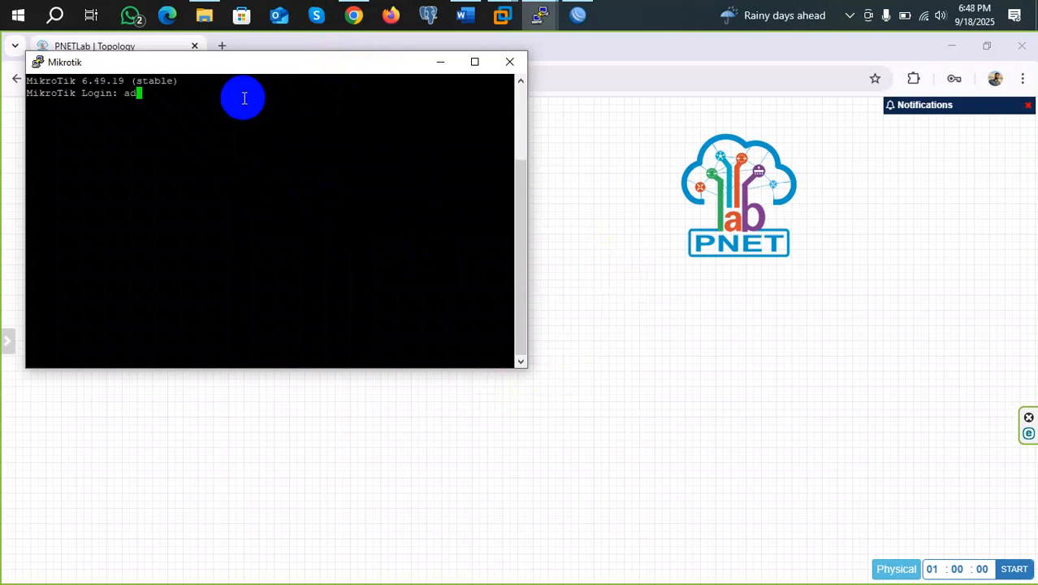
text(min)
key(Return)
key(Return)
text(n)
key(Return)
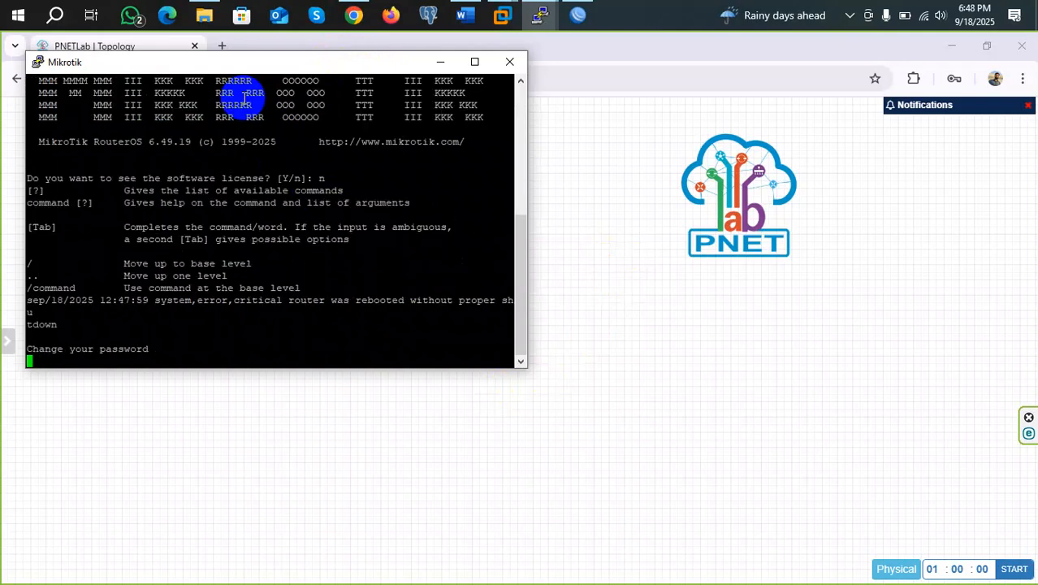
key(Return)
key(Return)
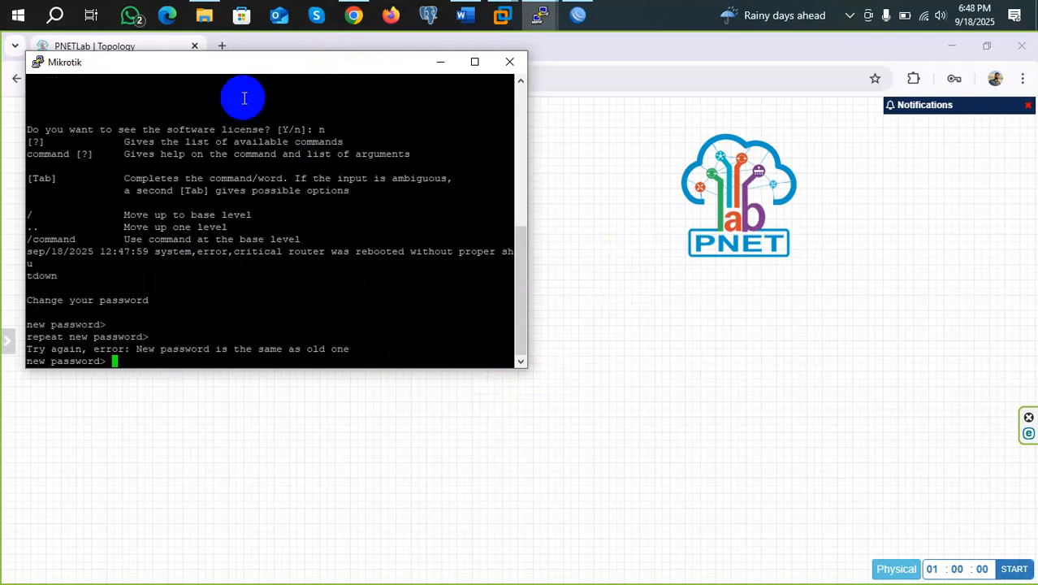
text(*****)
key(Return)
text(*****)
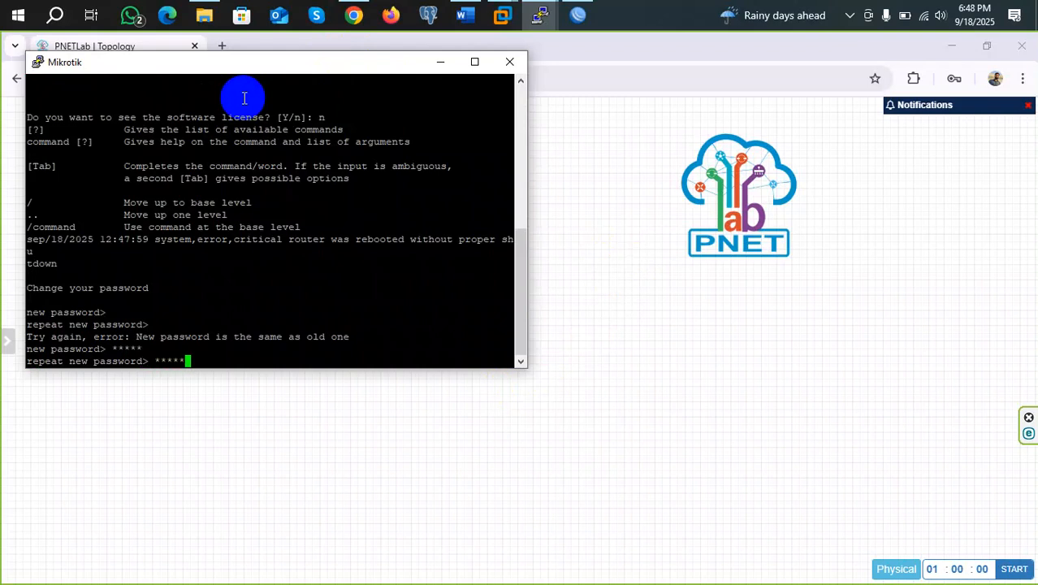
key(Return)
Run export and 'interface ethernet print' to list ether1–ether4
key(Return)
key(Return)
text(syst)
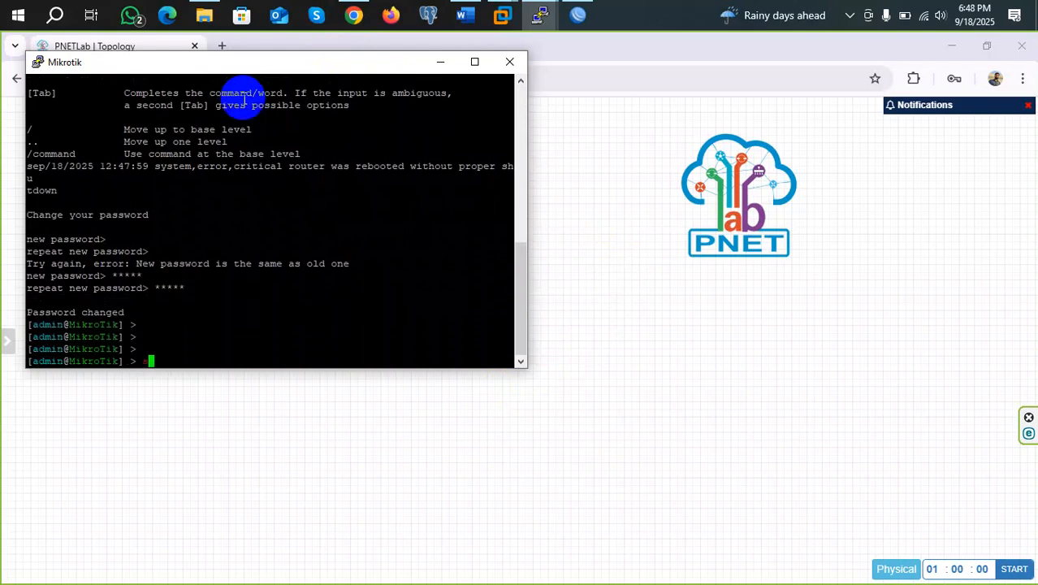
key(BackSpace)
key(BackSpace)
key(BackSpace)
key(BackSpace)
text(export)
key(Return)
key(Return)
key(Return)
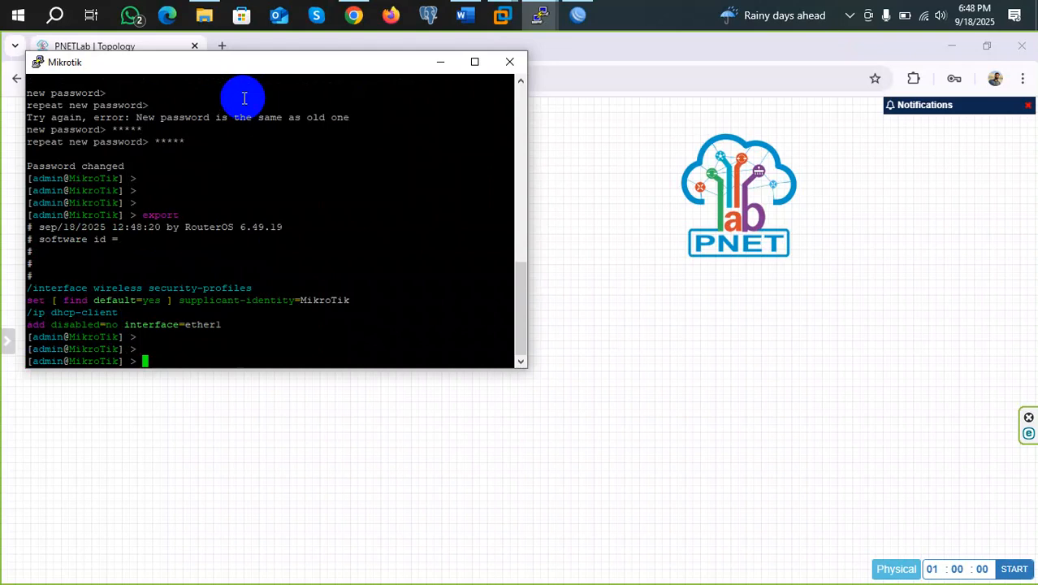
text(inter)
key(Tab)
text(et)
key(Tab)
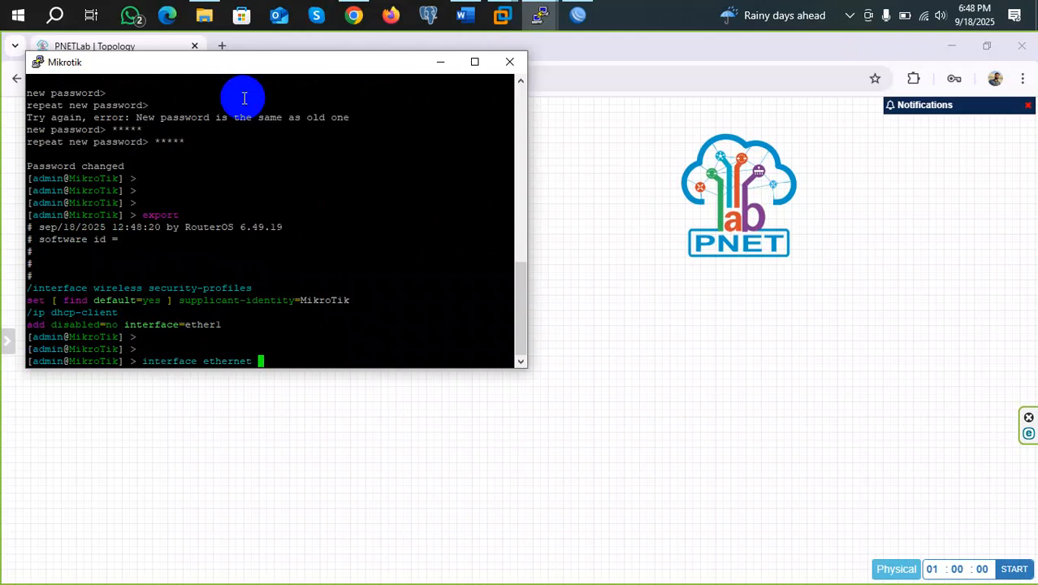
text(pr)
key(Tab)
key(Return)
Copy ether1's MAC 50:A8:88:00:0A:00, then open and close a WinBox terminal
drag(413, 316, 312, 311)
key(ctrl+c)
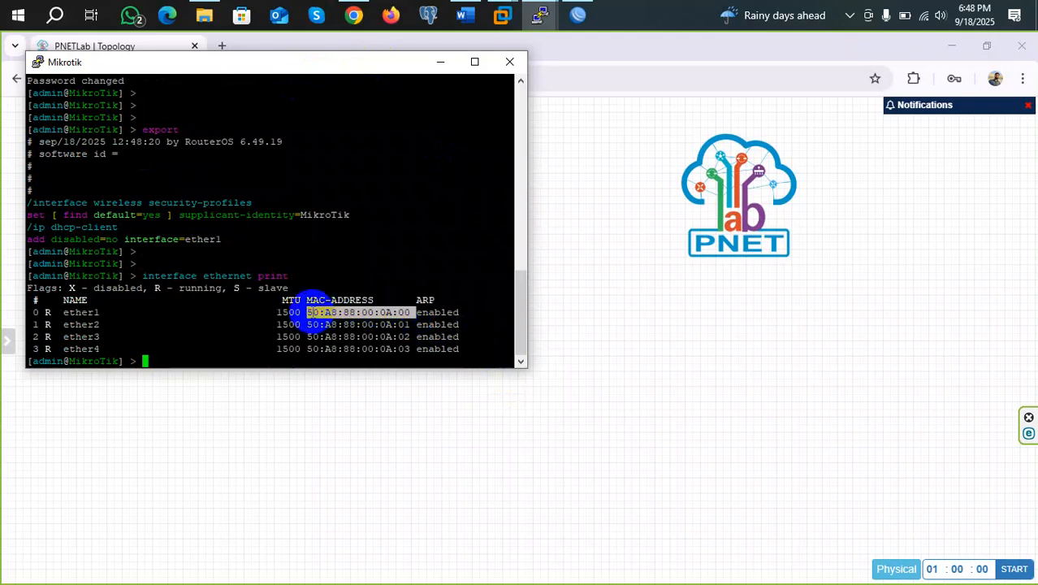
key(Return)
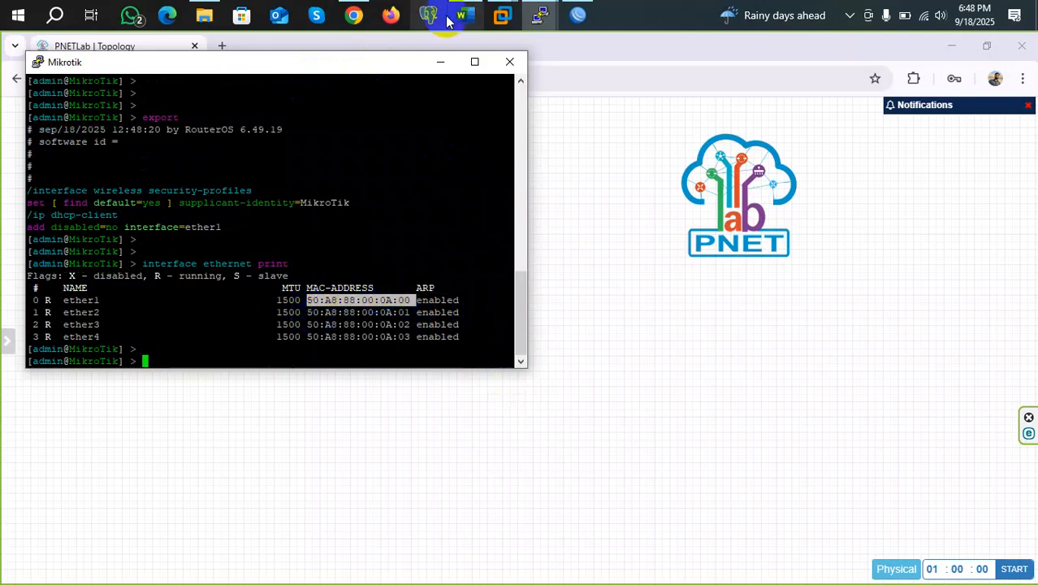
click(578, 14)
click(60, 338)
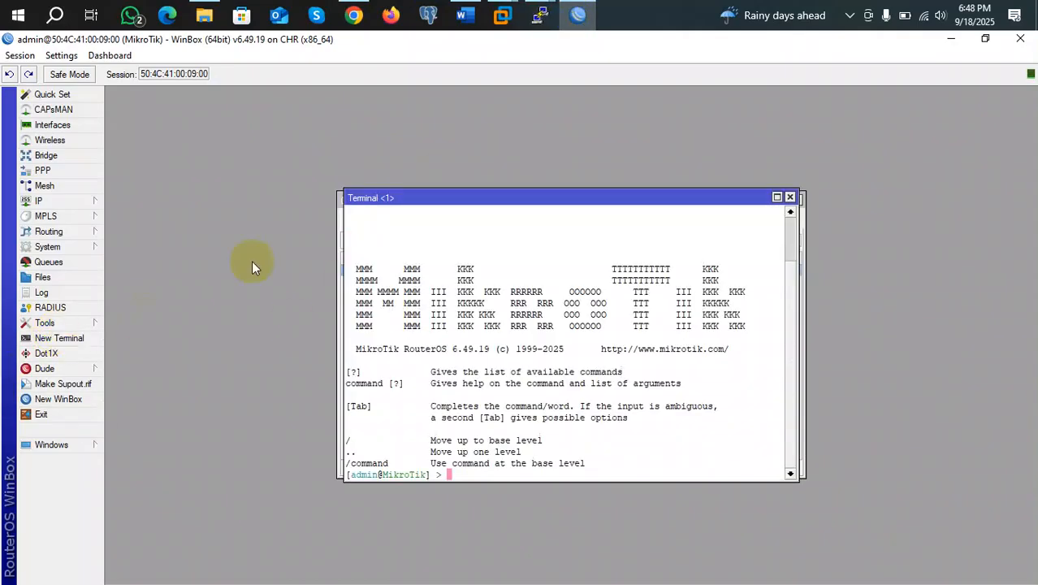
click(789, 197)
Try connecting a new WinBox login to MAC 50:A8:88:00:0A:00, cancelling after it fails
click(57, 399)
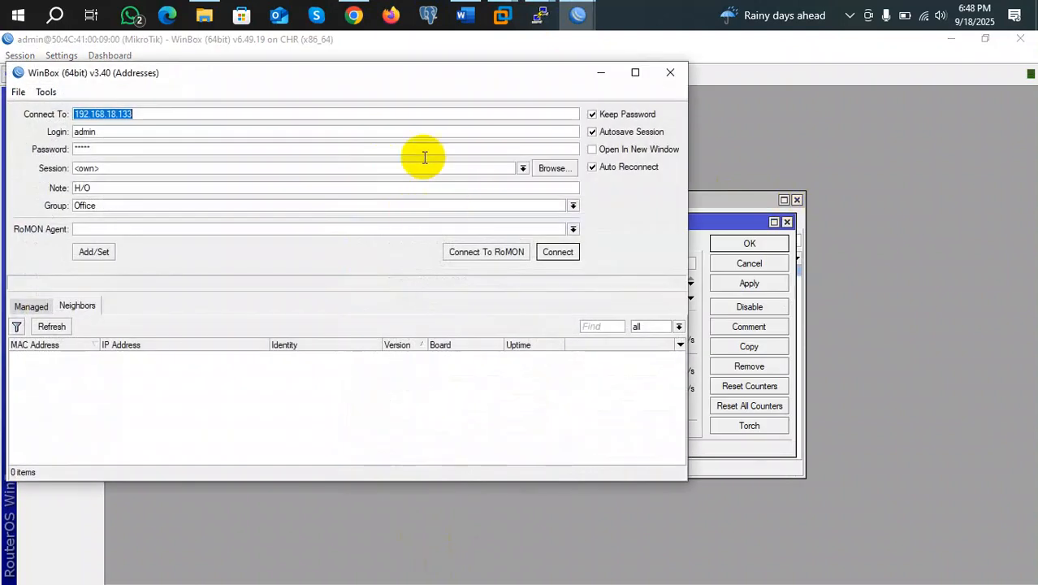
key(ctrl+v)
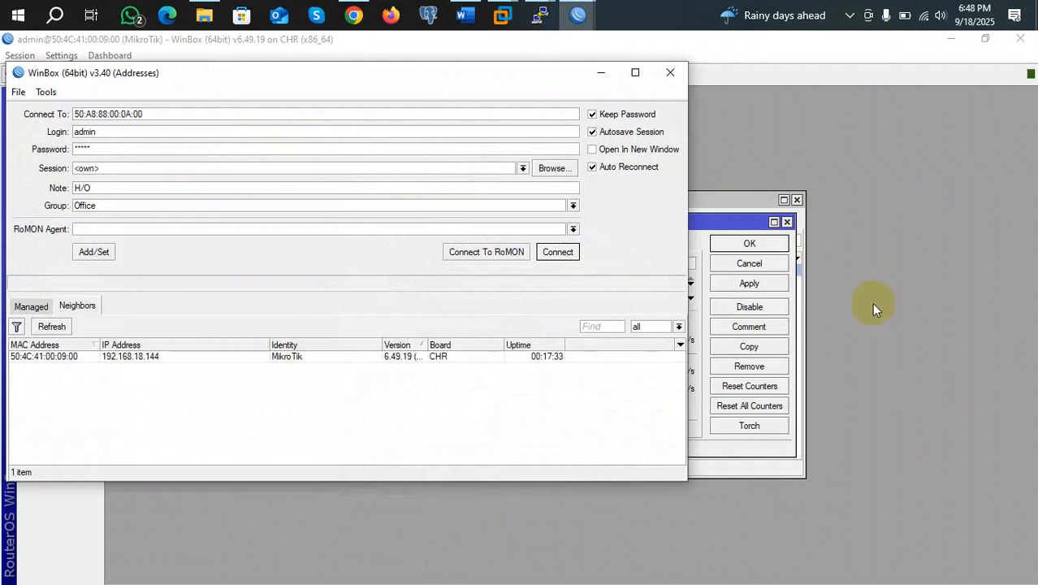
click(560, 251)
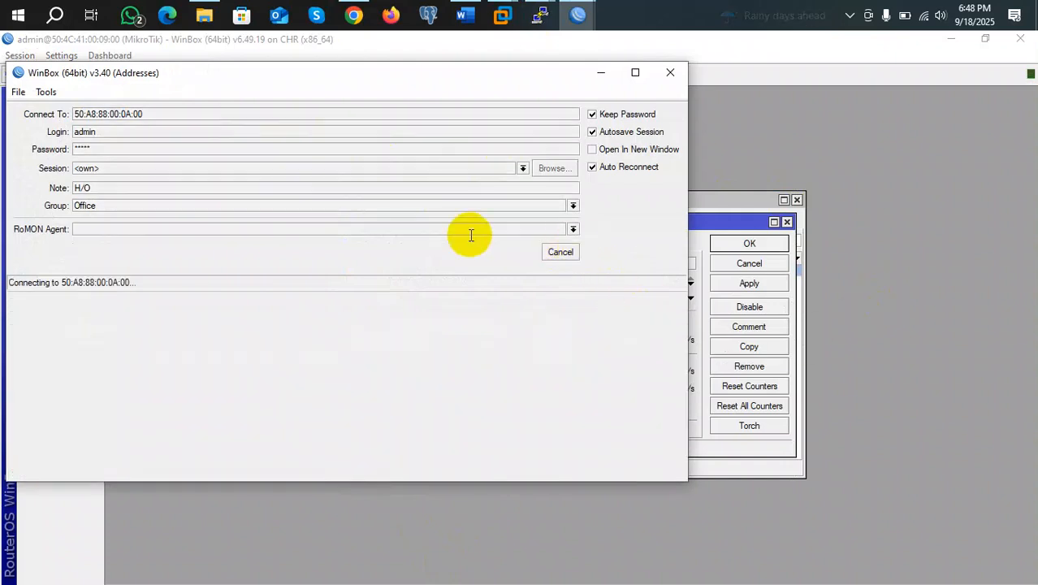
click(567, 254)
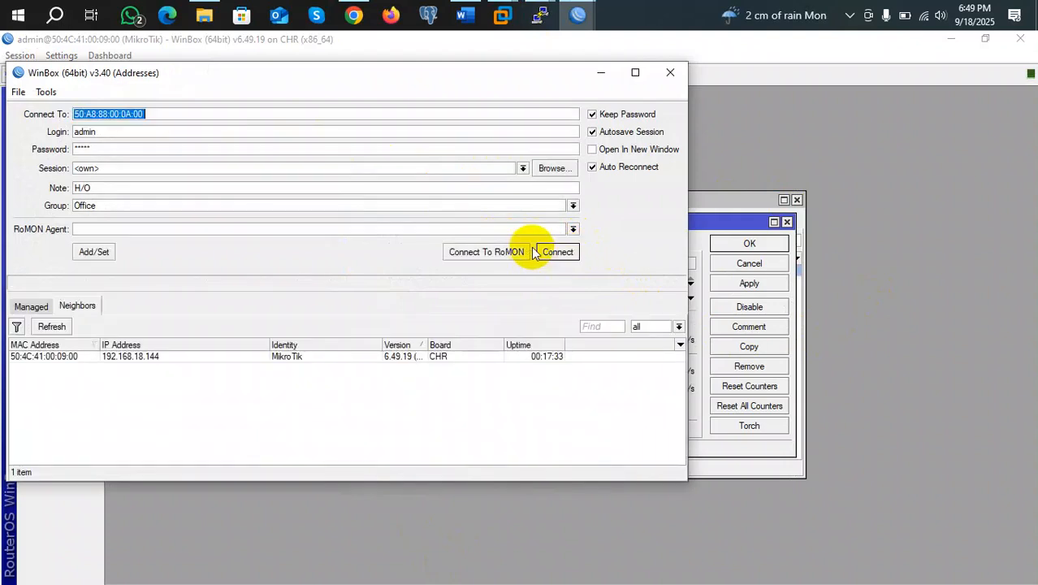
Minimize the WinBox loader and bring the PuTTY router console forward
click(607, 70)
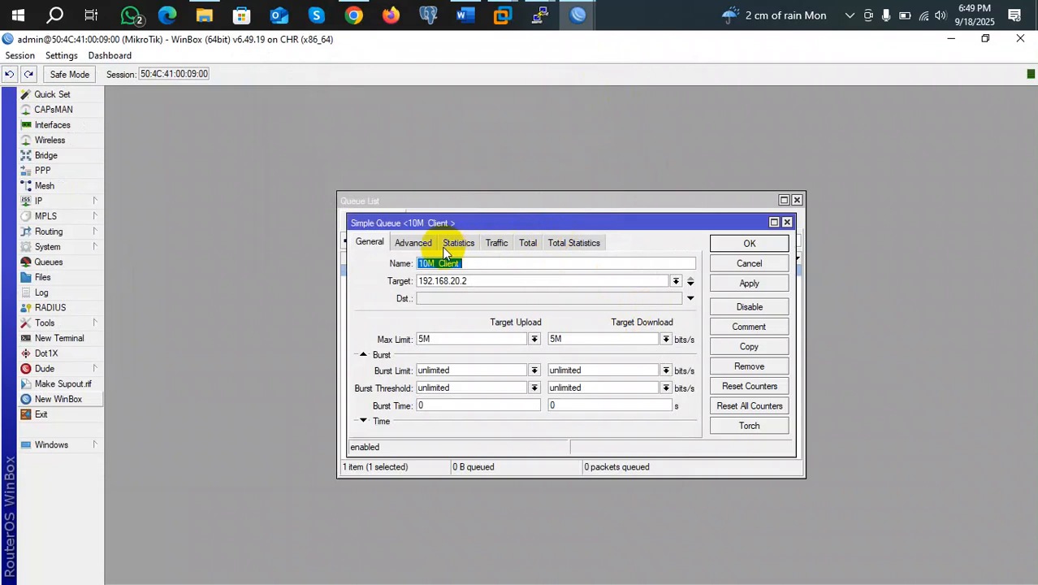
click(577, 15)
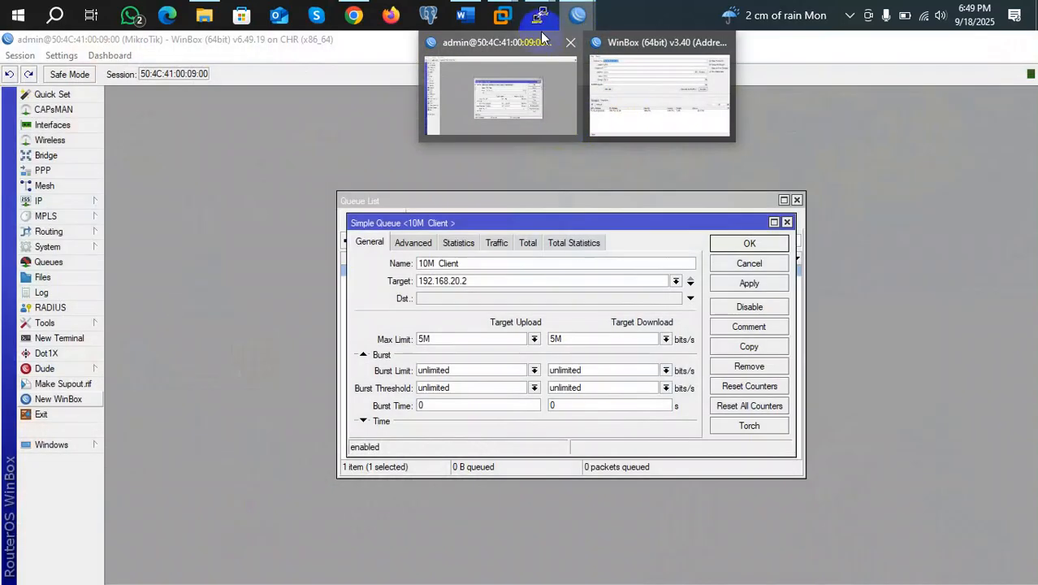
mouse_move(540, 16)
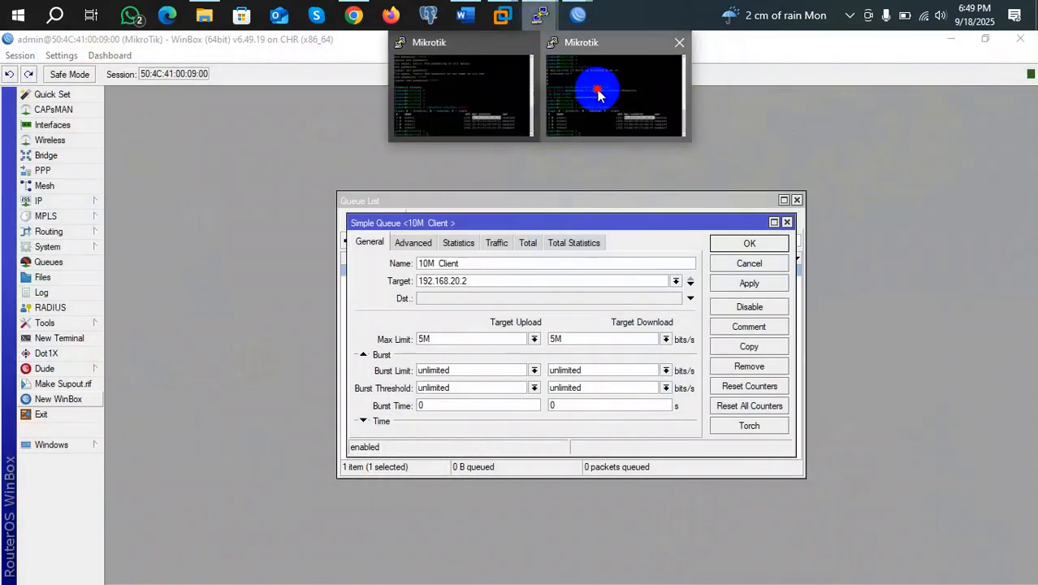
click(598, 88)
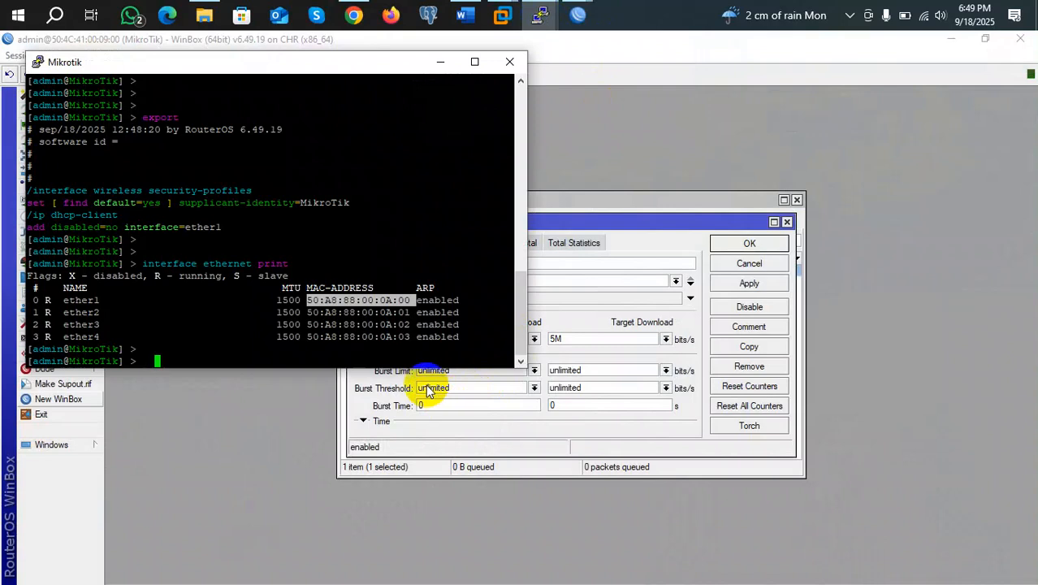
Run 'ip address add interface= 192.168.20.2/24', which the router rejects
key(BackSpace)
key(BackSpace)
text(ip address add )
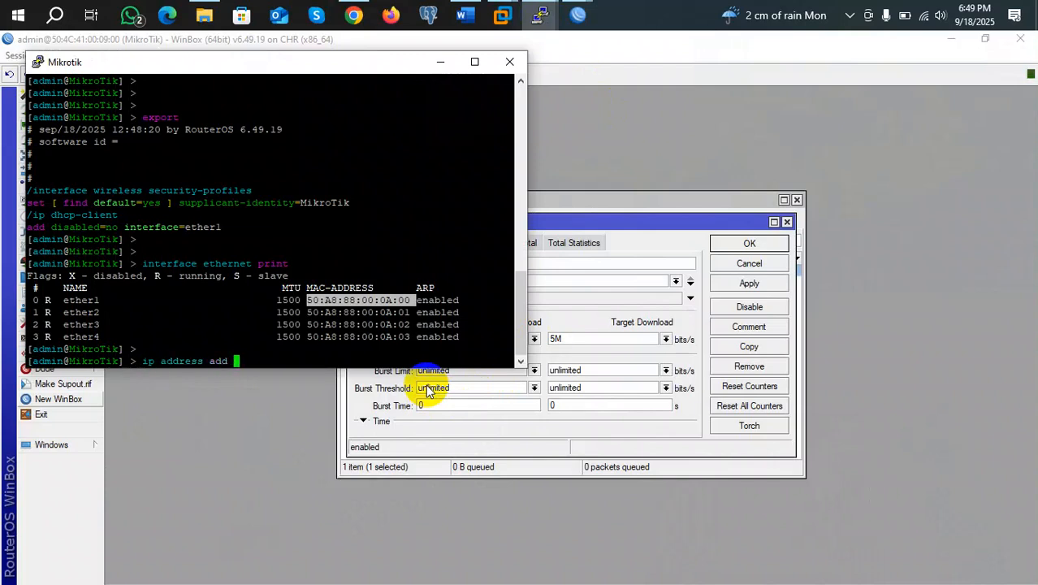
text(192)
key(BackSpace)
key(BackSpace)
key(BackSpace)
text(interface=)
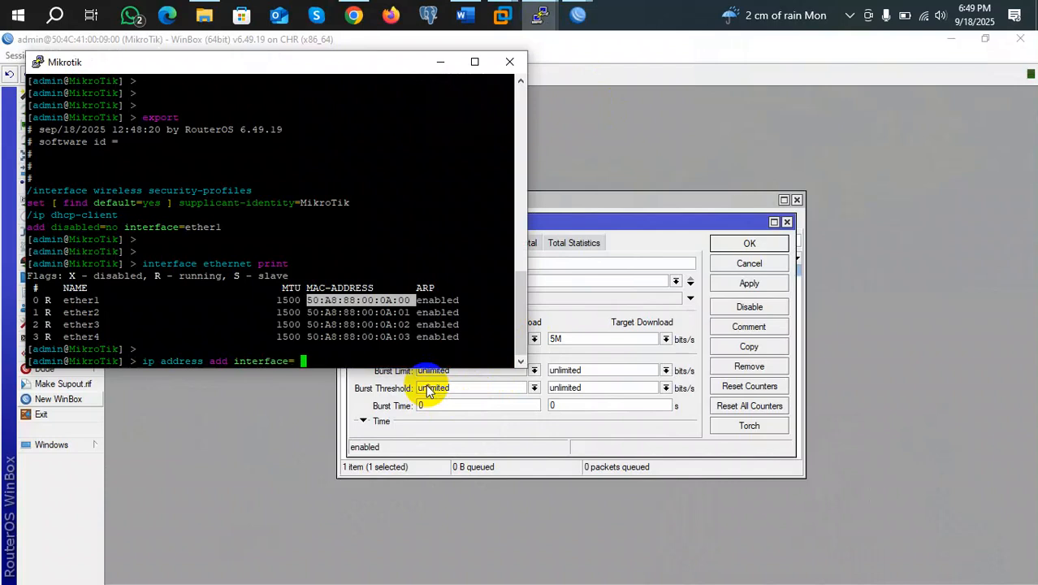
text( 192.168.20.2/24)
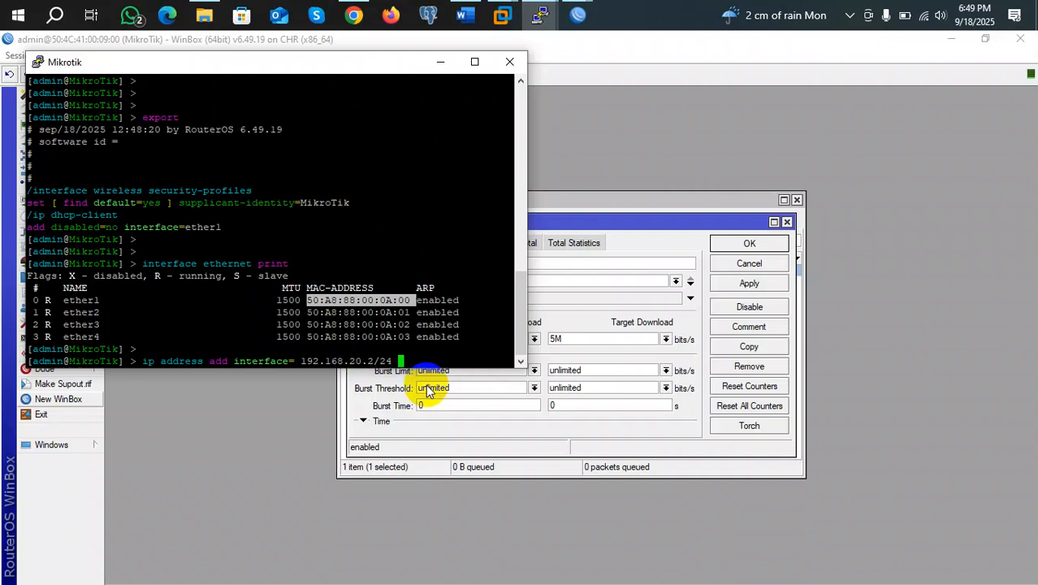
key(Return)
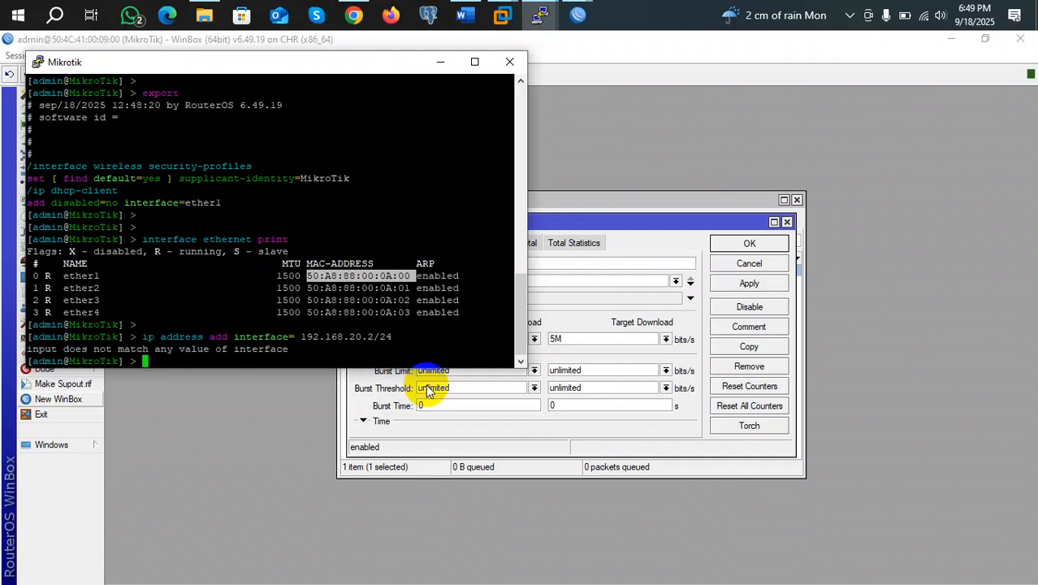
Rework the recalled ip address add command and list its accepted arguments with ?
key(Up)
key(Left)
key(Left)
key(Left)
key(Left)
key(Left)
key(Left)
key(Left)
key(Left)
key(Left)
key(Left)
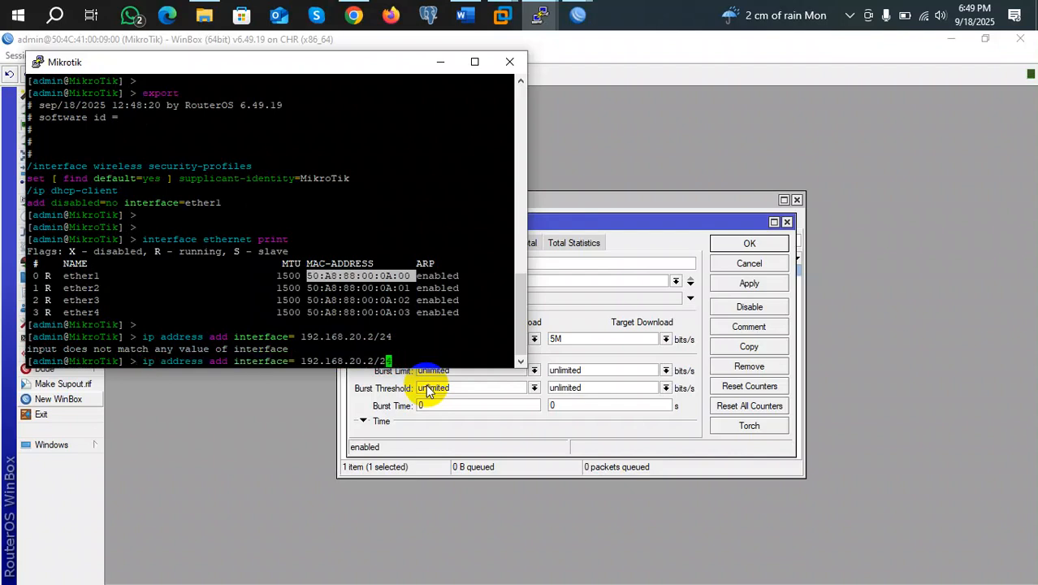
key(Left)
key(Left)
key(Left)
key(Left)
key(Left)
key(Left)
text(et)
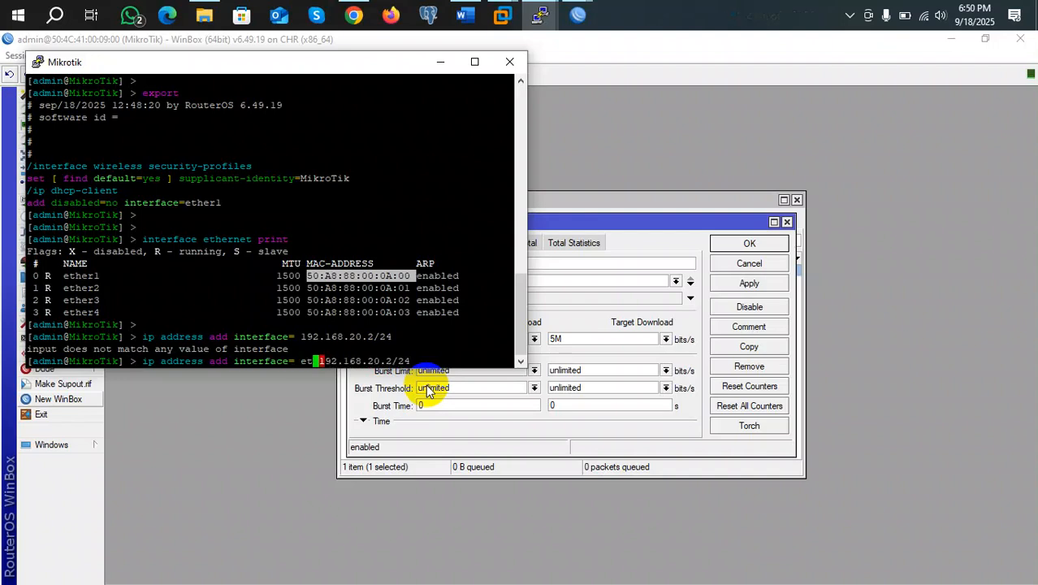
text(her1)
key(Right)
key(Right)
key(Right)
key(Right)
key(Right)
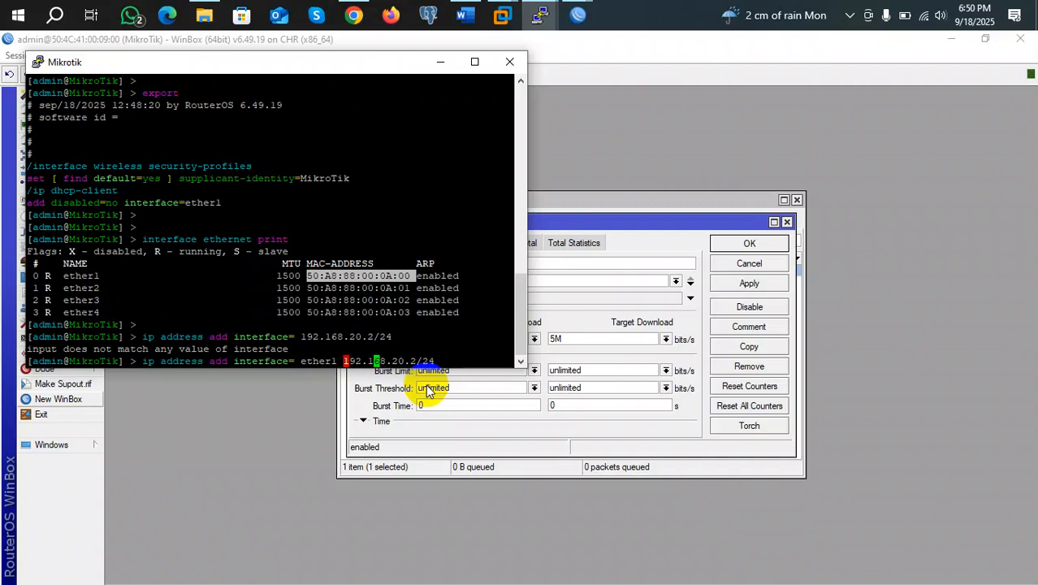
key(Right)
key(Right)
key(Right)
key(Right)
key(Right)
key(Right)
key(Right)
key(Right)
key(Right)
key(BackSpace)
key(BackSpace)
key(BackSpace)
key(BackSpace)
key(BackSpace)
key(BackSpace)
key(BackSpace)
key(BackSpace)
key(BackSpace)
key(BackSpace)
key(BackSpace)
key(BackSpace)
key(BackSpace)
key(BackSpace)
key(BackSpace)
key(BackSpace)
key(Left)
key(Left)
key(Left)
key(Left)
key(Left)
key(Left)
key(Left)
key(Left)
key(Left)
key(Left)
key(Left)
key(Left)
key(Left)
key(Left)
key(Left)
key(Left)
key(Left)
key(Left)
text(192)
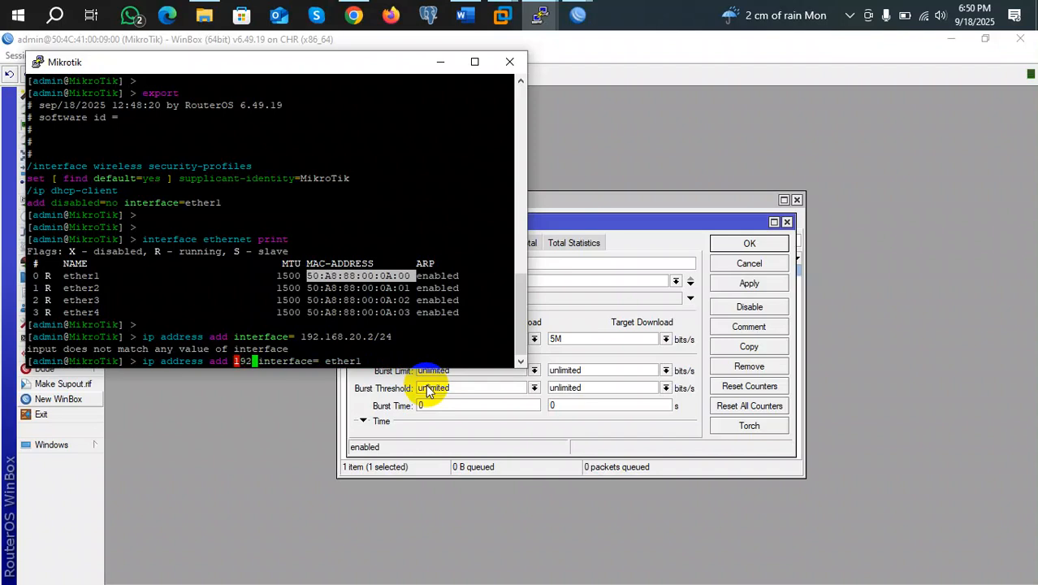
key(Right)
key(Right)
key(Right)
key(Right)
key(Right)
key(Right)
key(Right)
key(Right)
key(Right)
key(Right)
key(Right)
key(Right)
key(Right)
key(Right)
key(Right)
key(Right)
key(Right)
key(BackSpace)
key(BackSpace)
key(BackSpace)
key(BackSpace)
key(BackSpace)
key(BackSpace)
key(BackSpace)
key(BackSpace)
key(BackSpace)
key(BackSpace)
key(BackSpace)
key(BackSpace)
key(BackSpace)
key(BackSpace)
key(BackSpace)
key(BackSpace)
key(BackSpace)
key(BackSpace)
key(BackSpace)
key(BackSpace)
key(BackSpace)
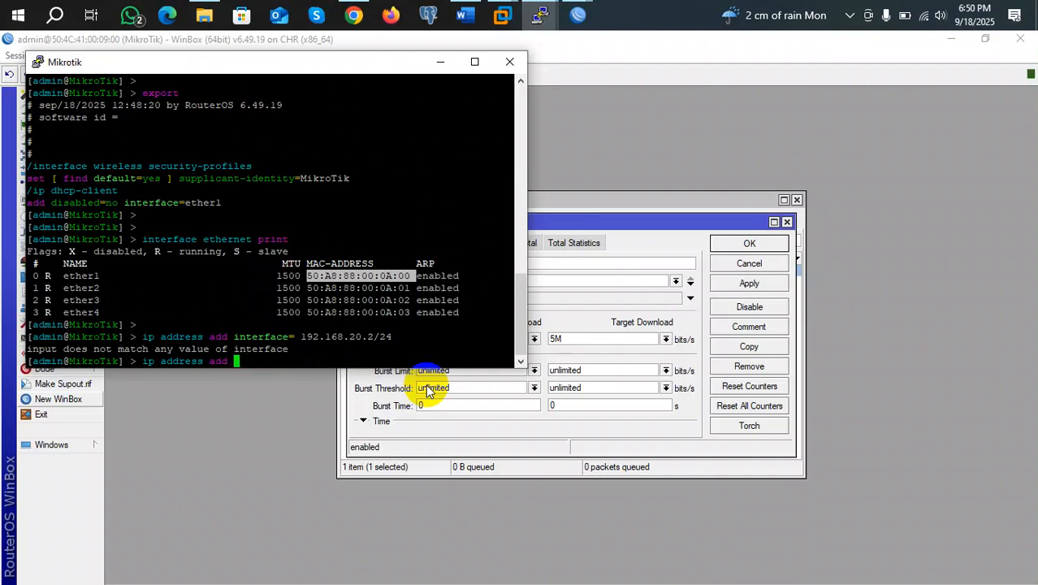
key(question)
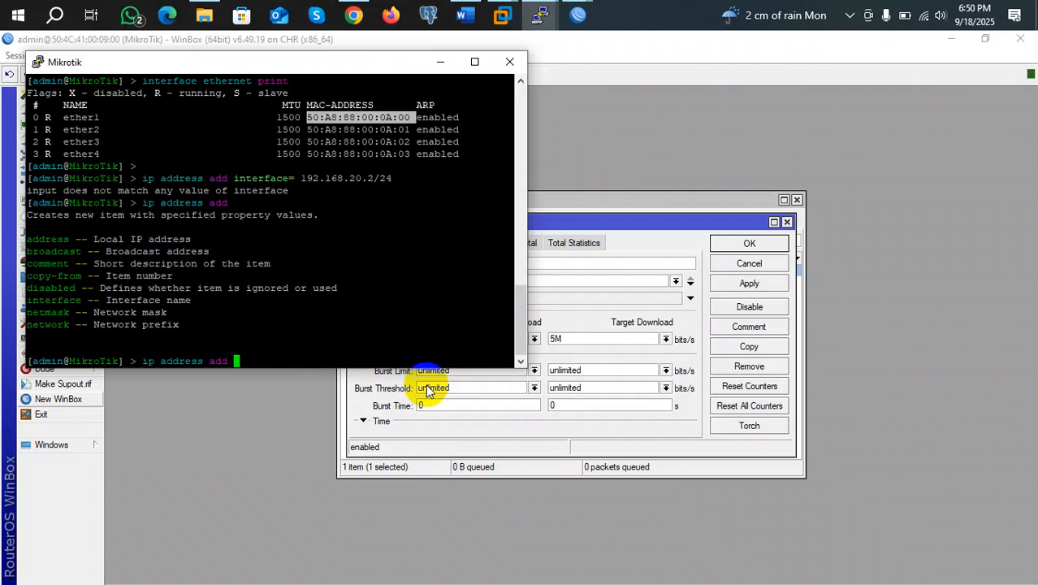
Add address 192.168.20.2/24 on interface ether1, then begin an ip route add command
text(ad)
key(Tab)
text(192.1)
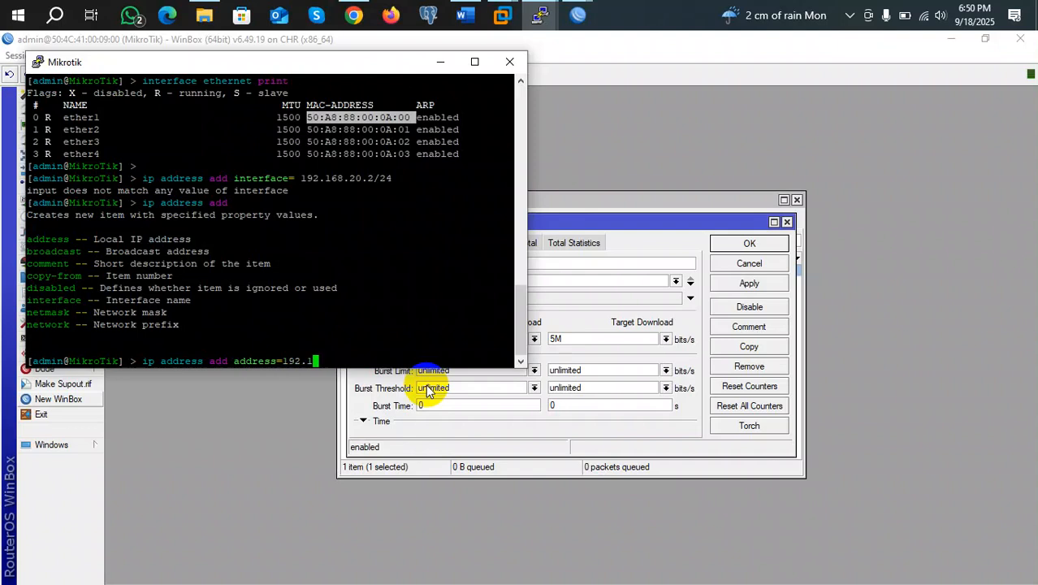
text(68.20.2)
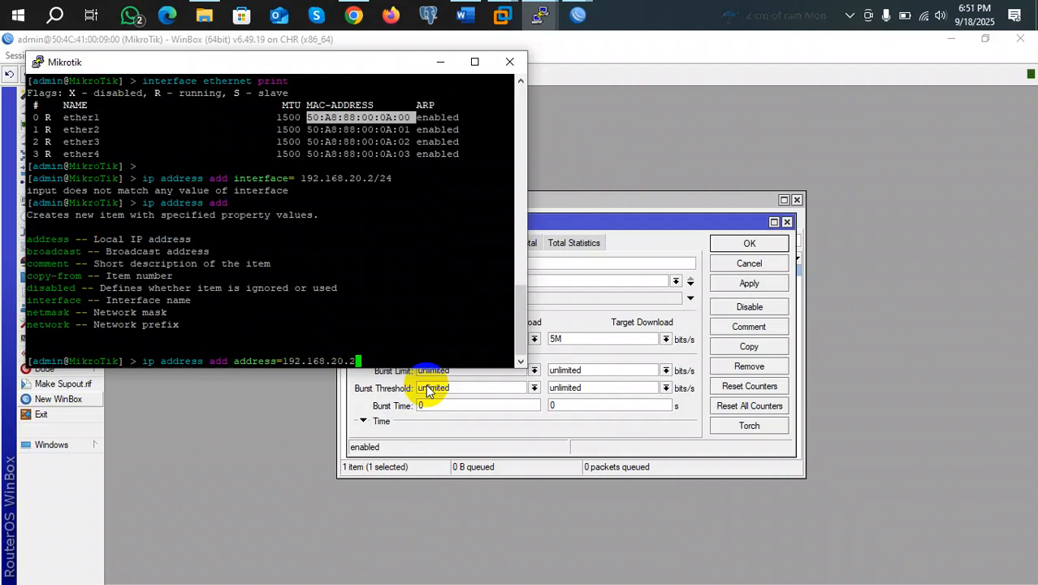
text(/)
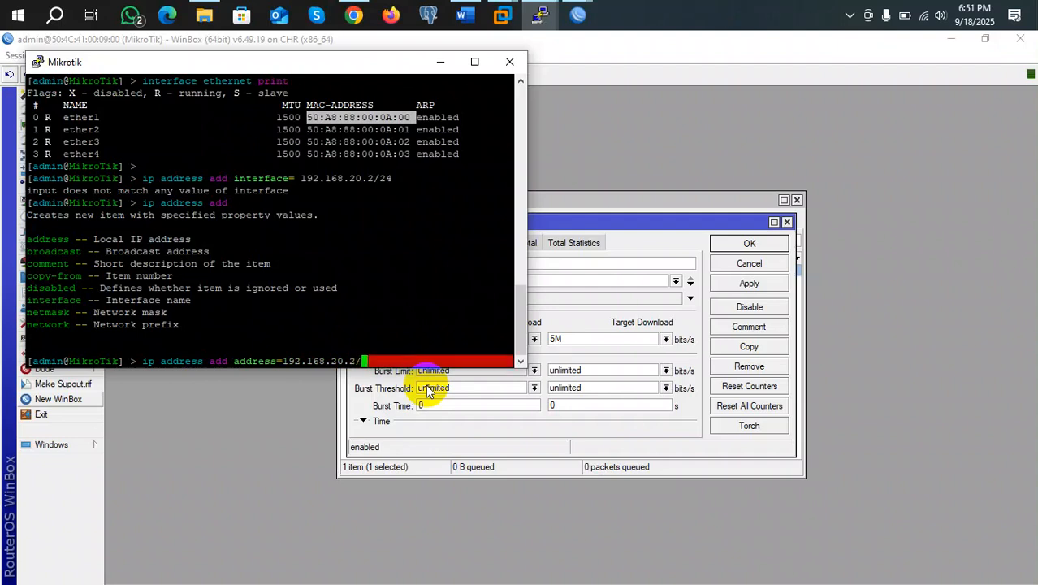
text(24 int)
key(Tab)
text(fa)
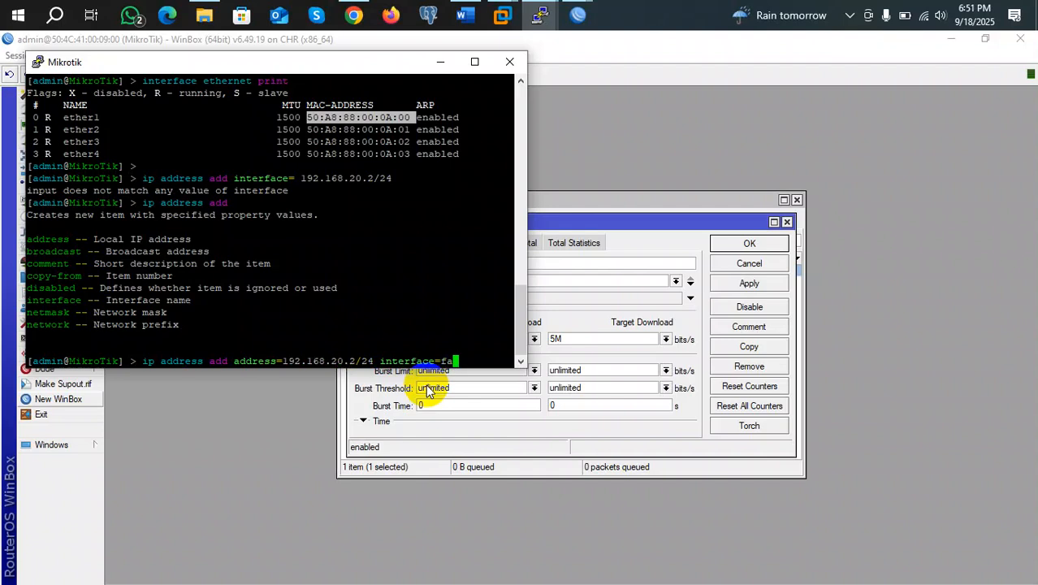
key(BackSpace)
key(BackSpace)
text(ether1)
key(Return)
key(Return)
key(Return)
key(Return)
key(Return)
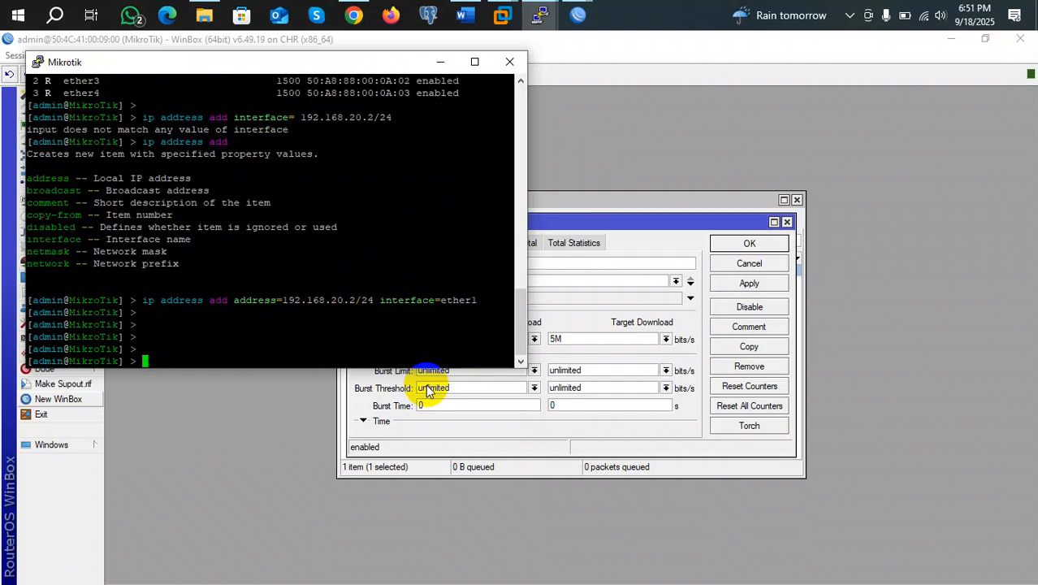
text(ip route add rout)
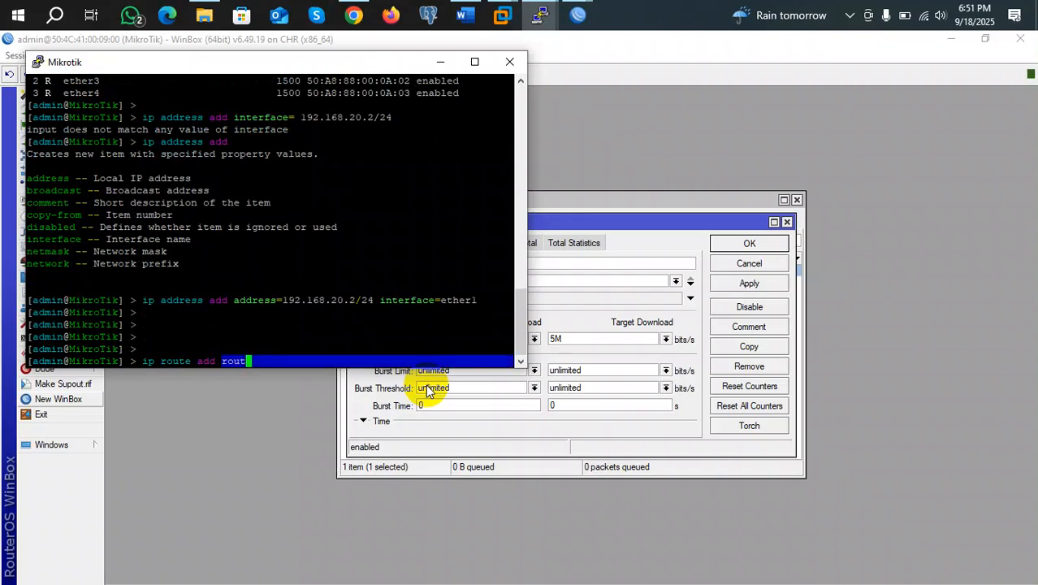
text( i)
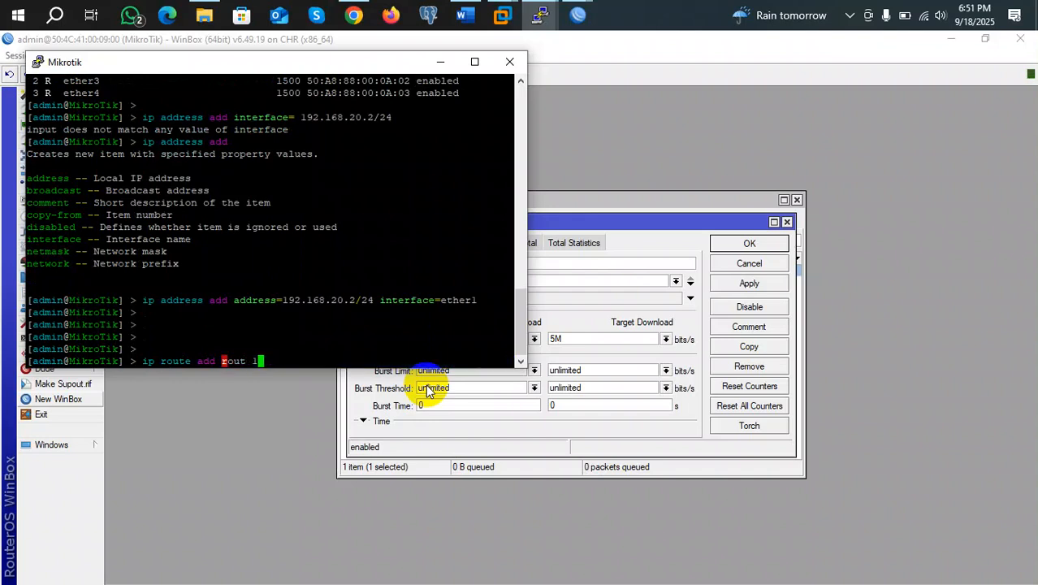
Add a default route with gateway=192.168.20.1, using ? help to fix the arguments
key(BackSpace)
key(BackSpace)
key(BackSpace)
key(BackSpace)
key(BackSpace)
key(BackSpace)
text(ad)
key(BackSpace)
key(BackSpace)
key(BackSpace)
text(192)
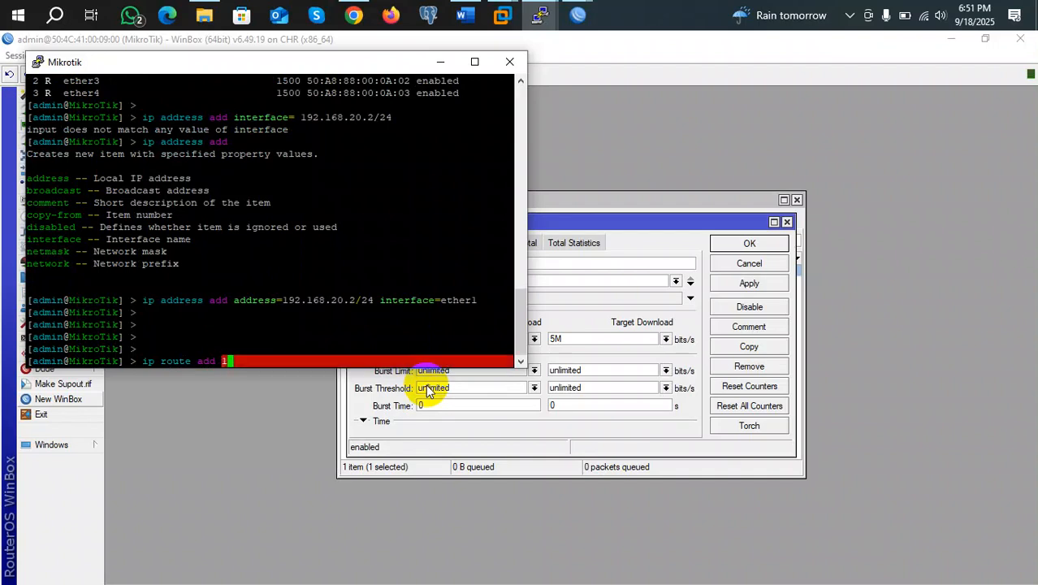
key(BackSpace)
key(BackSpace)
key(BackSpace)
key(BackSpace)
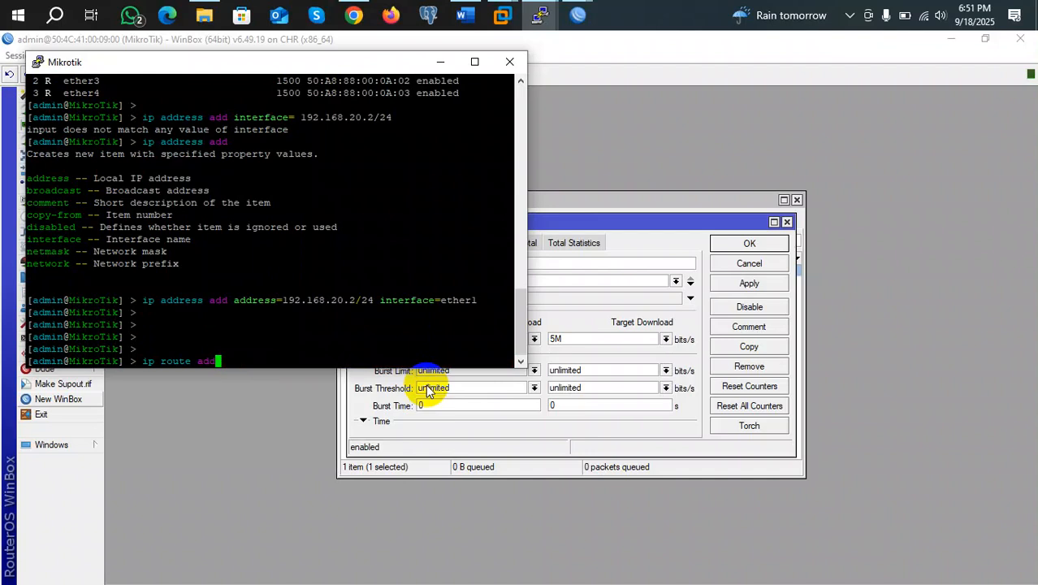
key(question)
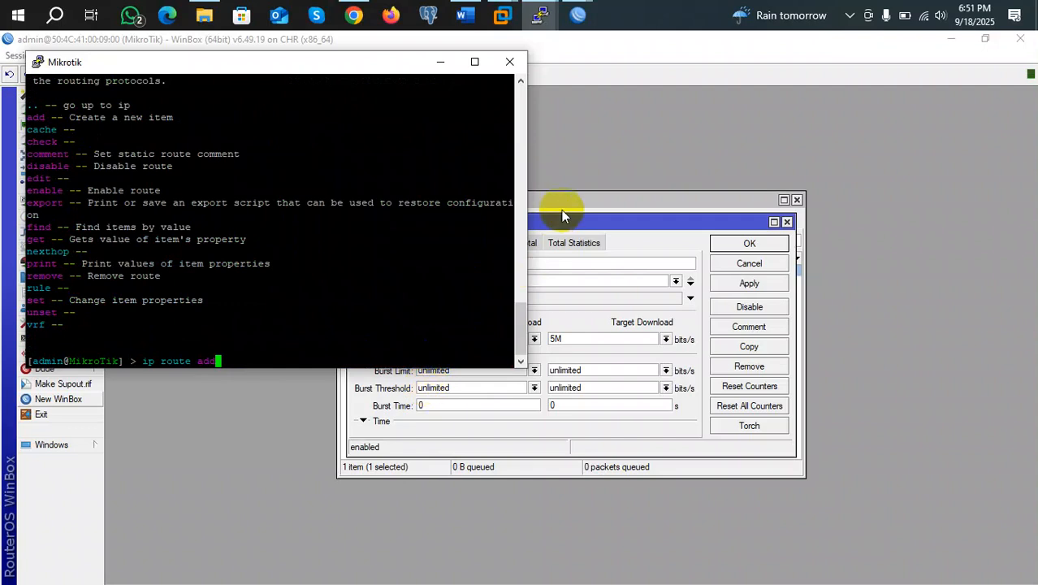
text(ge)
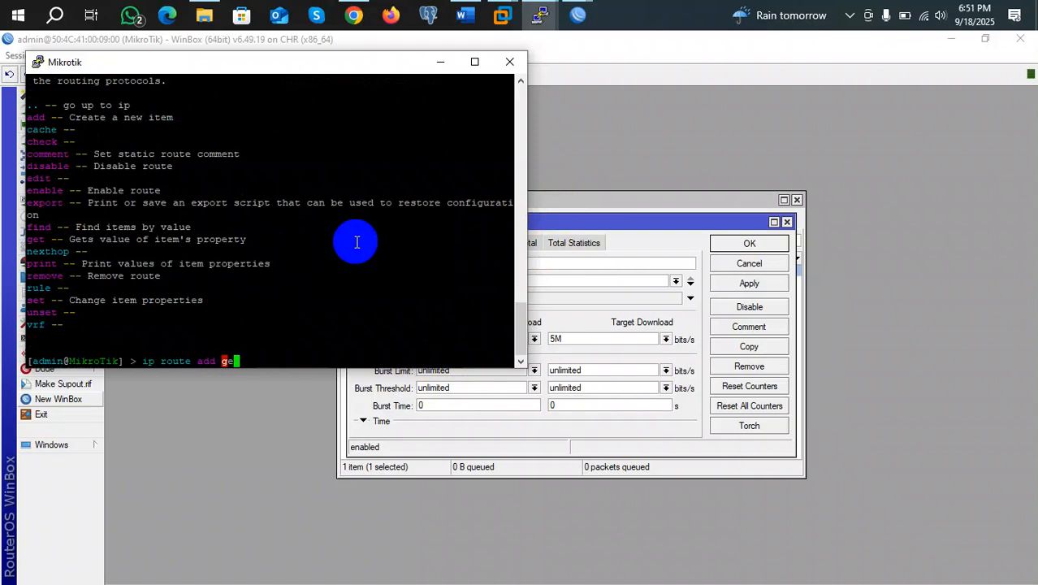
key(BackSpace)
text(ateway=192.168.)
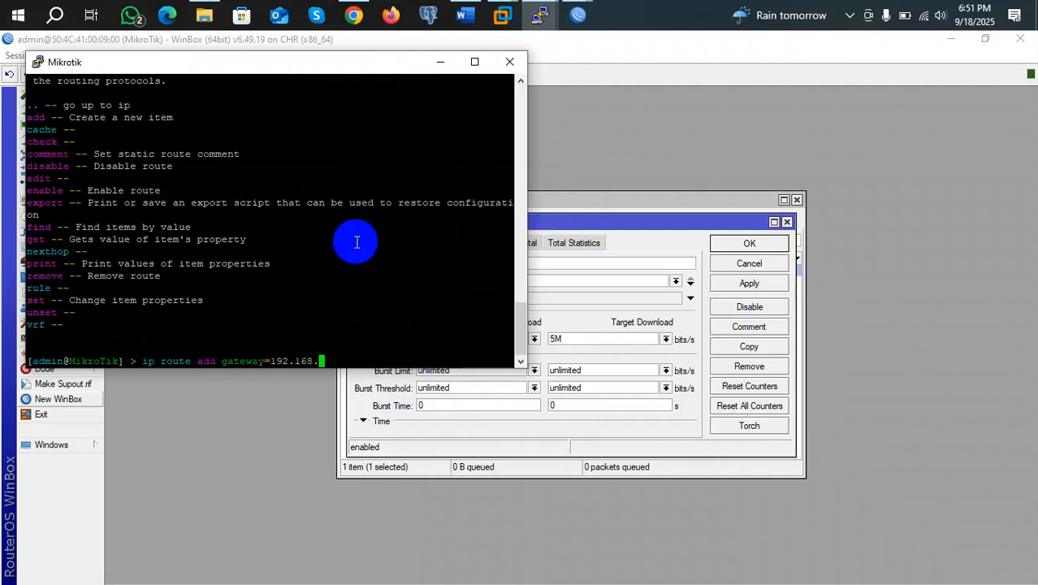
text(20.1)
key(question)
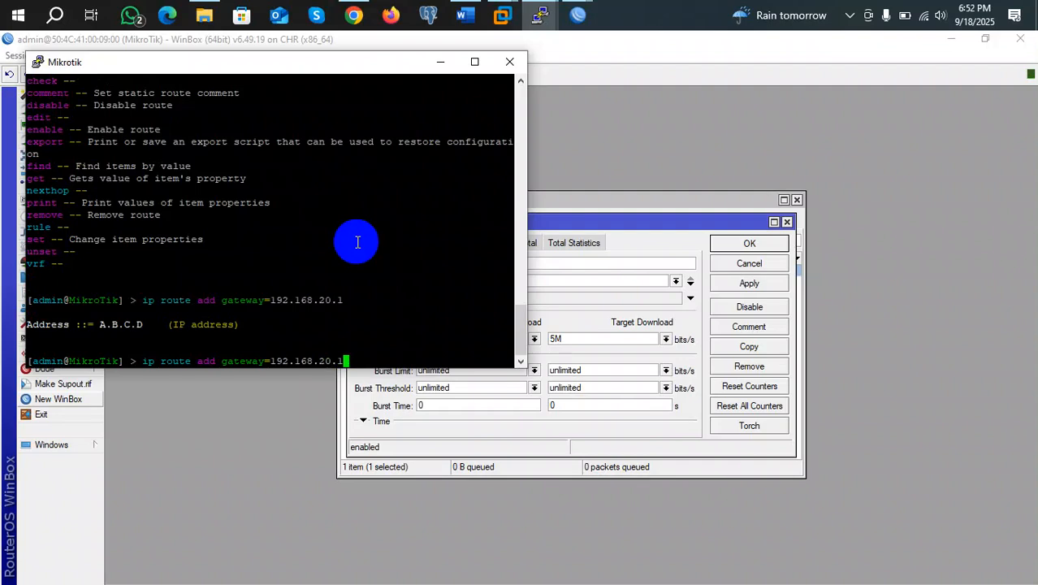
key(Return)
key(Return)
key(Return)
key(Return)
key(Return)
key(Return)
key(Return)
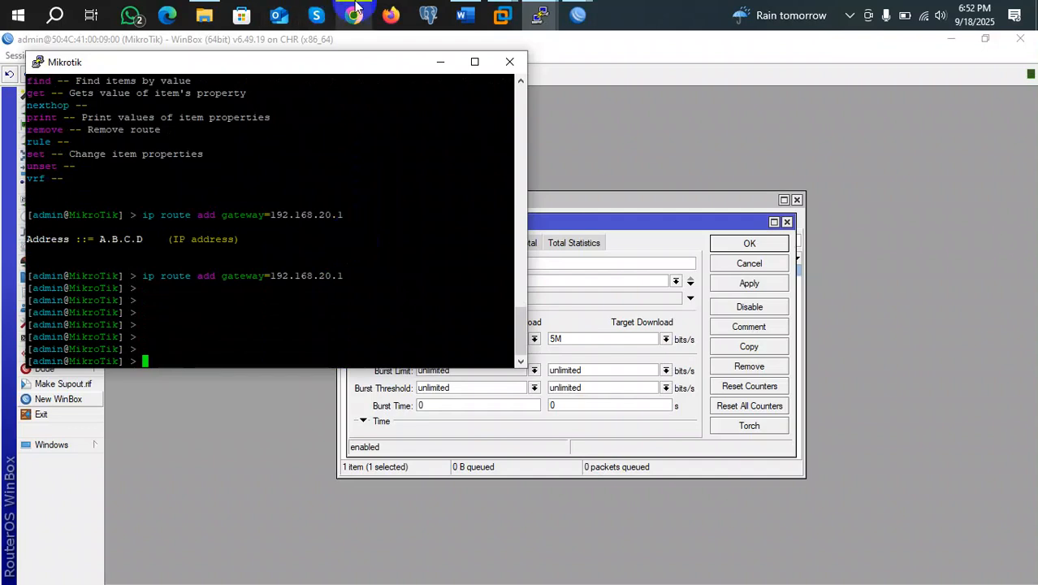
Try connecting the WinBox loader to 192.168.20.2, cancelling after it times out
click(576, 16)
click(641, 106)
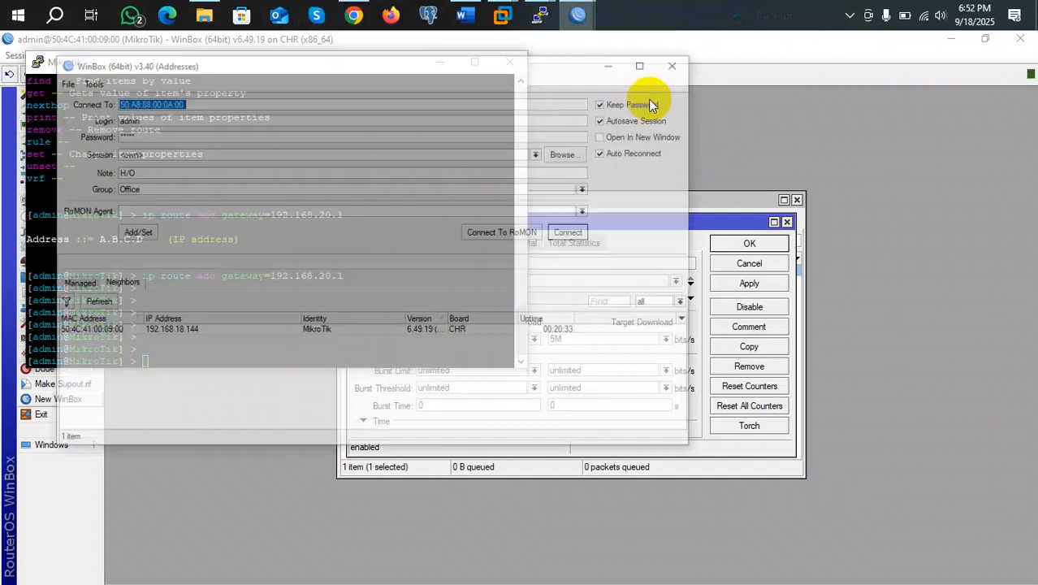
text(192)
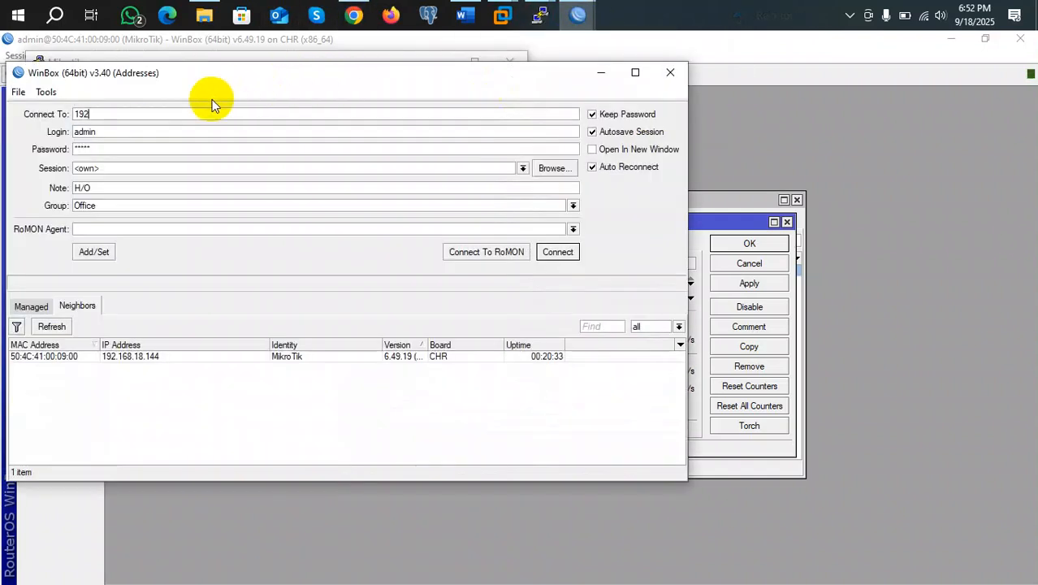
text(.168)
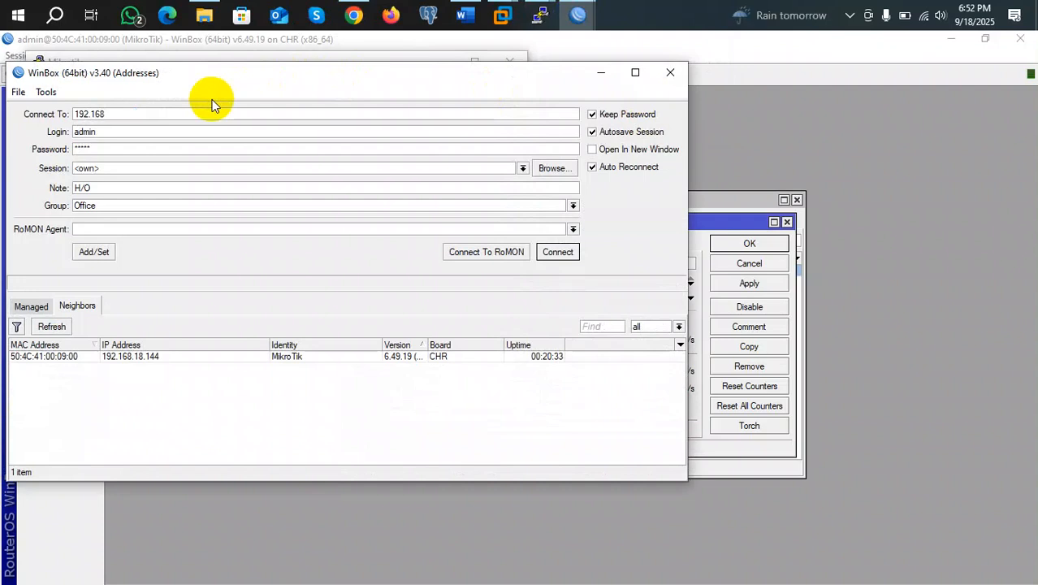
text(.20.2)
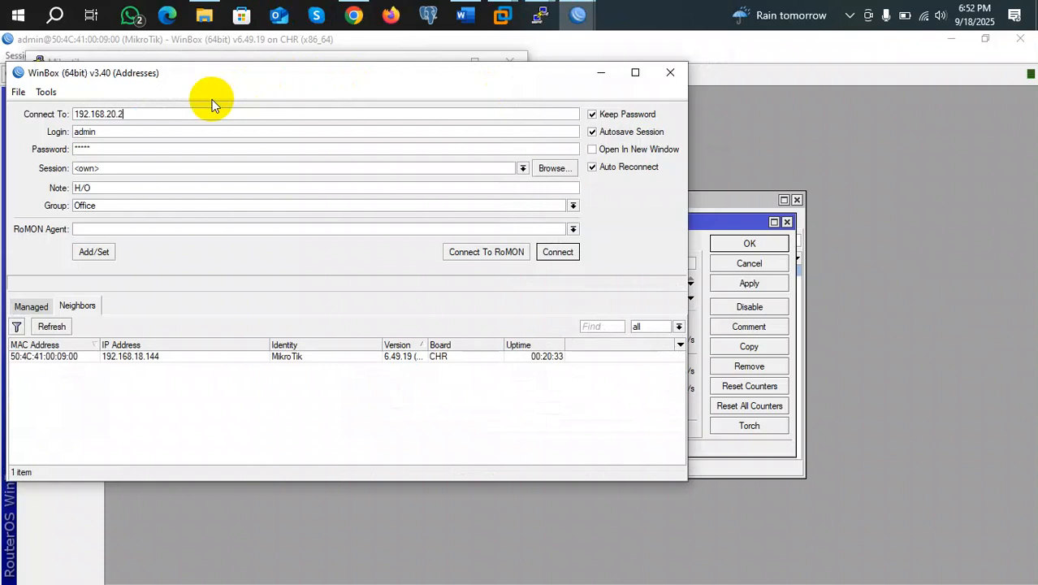
key(Return)
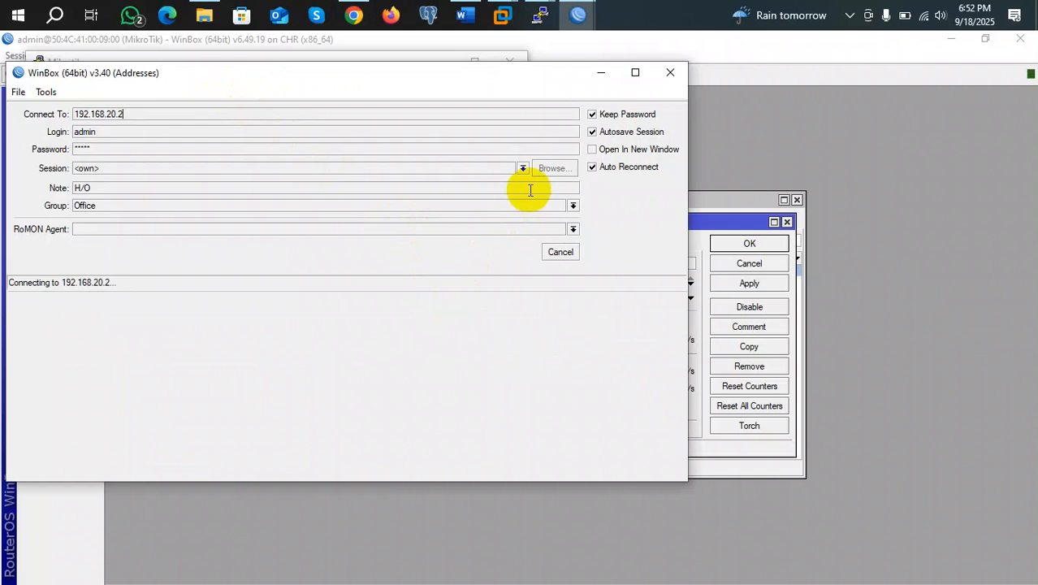
click(563, 252)
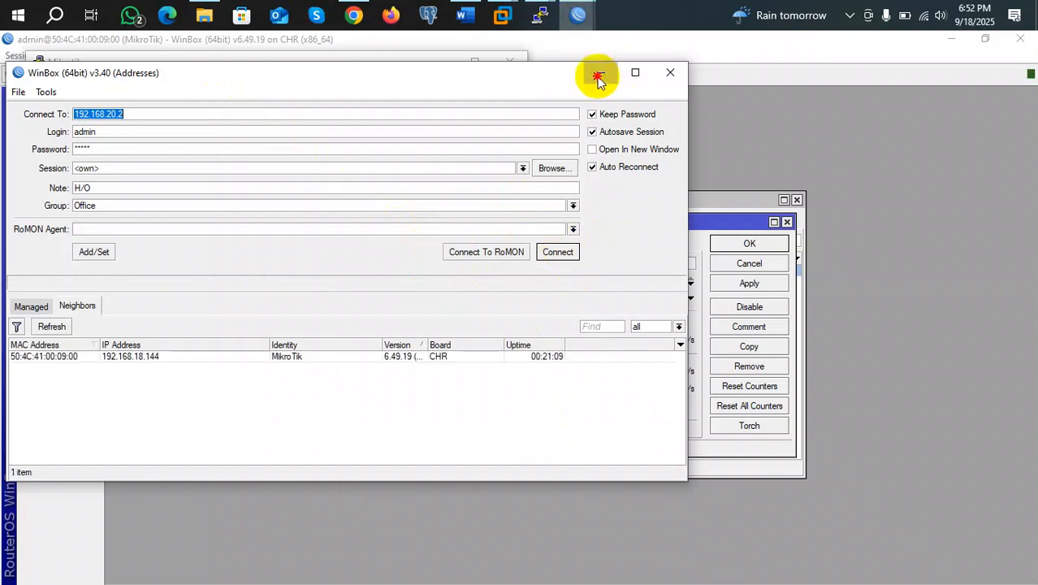
Minimize the WinBox loader and the router console to return to the main router window
click(597, 77)
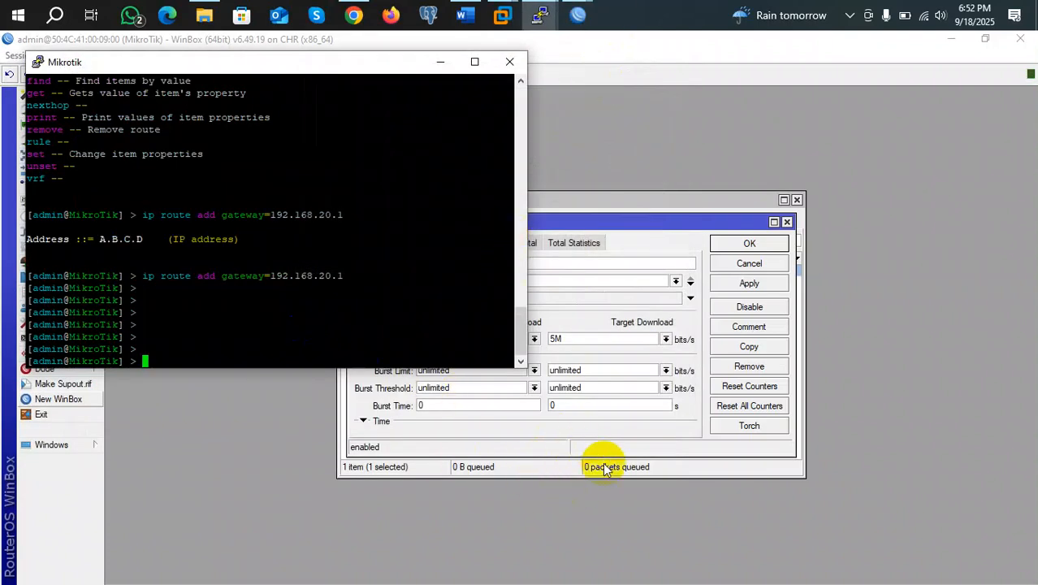
click(577, 15)
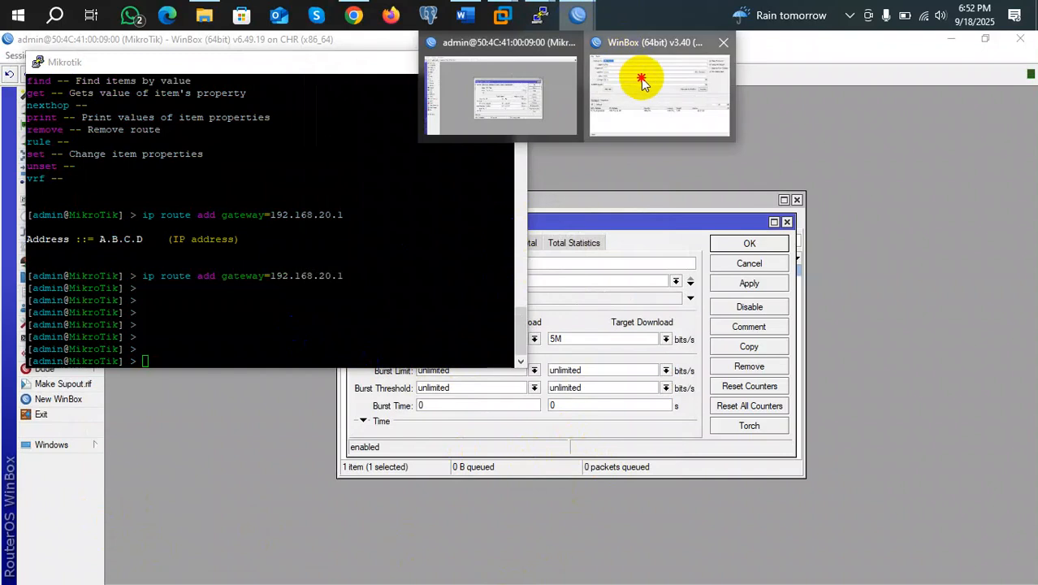
click(641, 81)
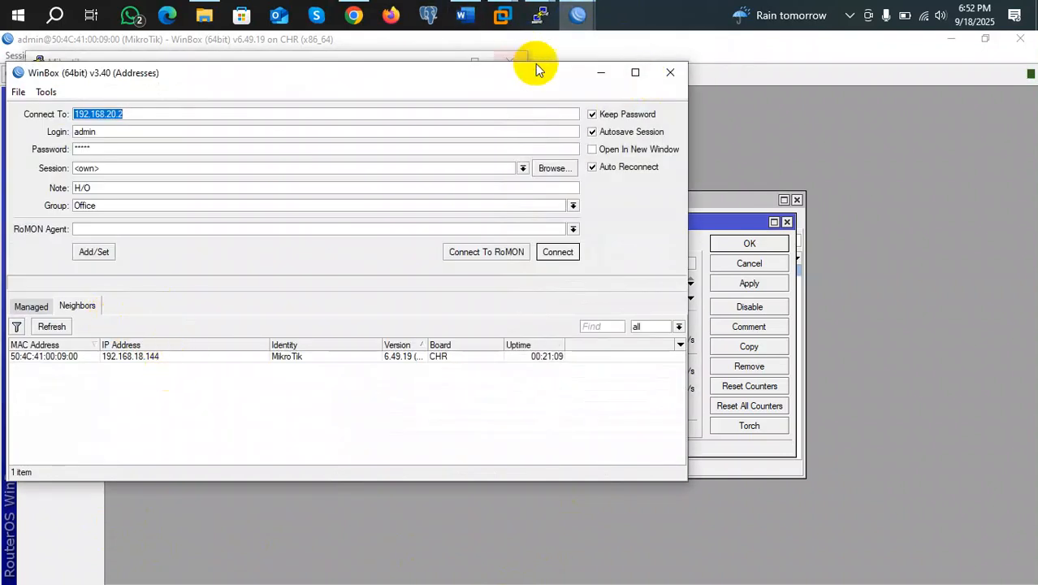
click(600, 72)
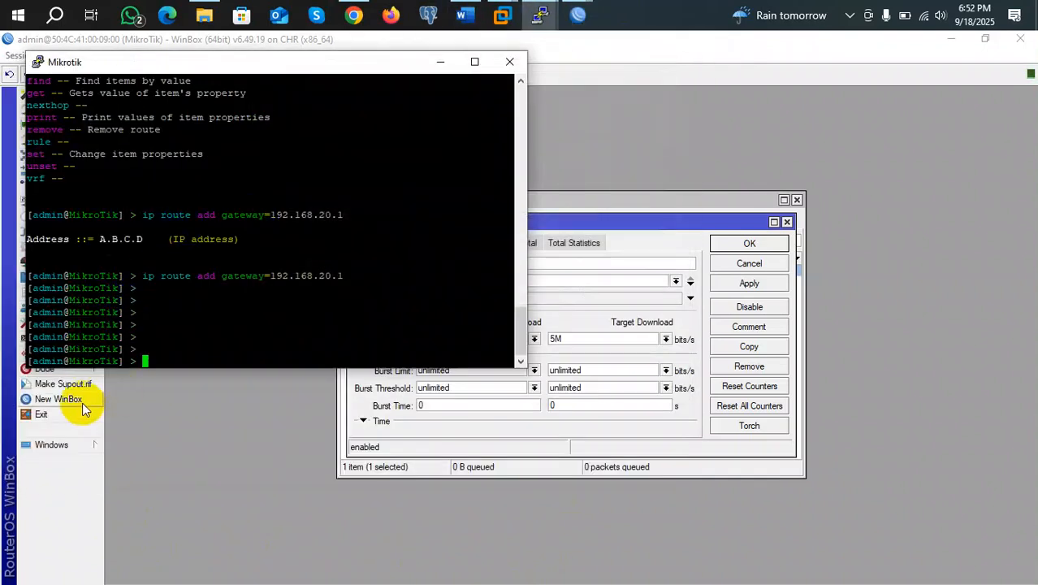
click(440, 61)
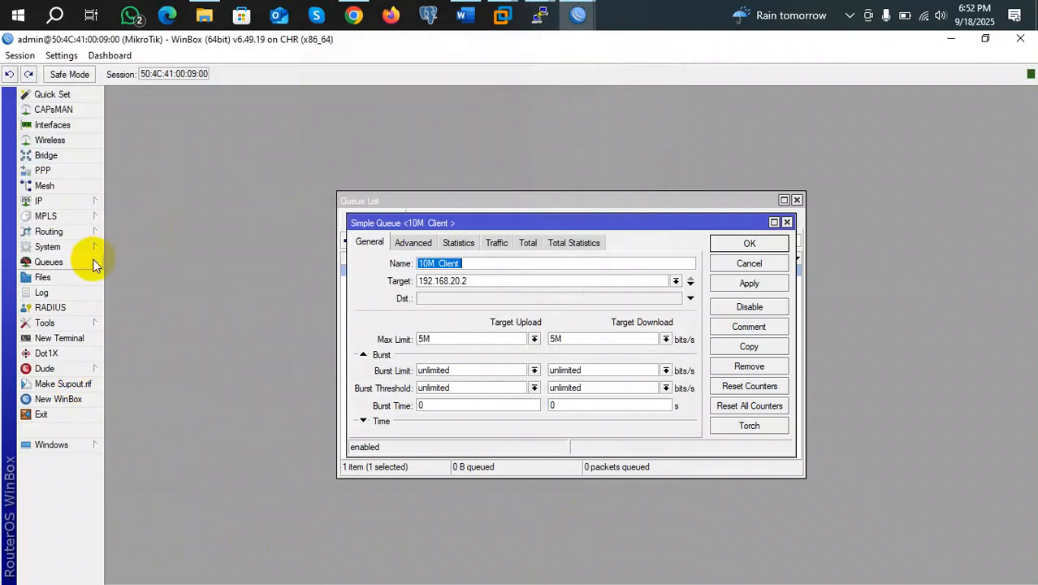
Ping 192.168.20.2 from a new main-router terminal, then move the terminal aside
click(65, 338)
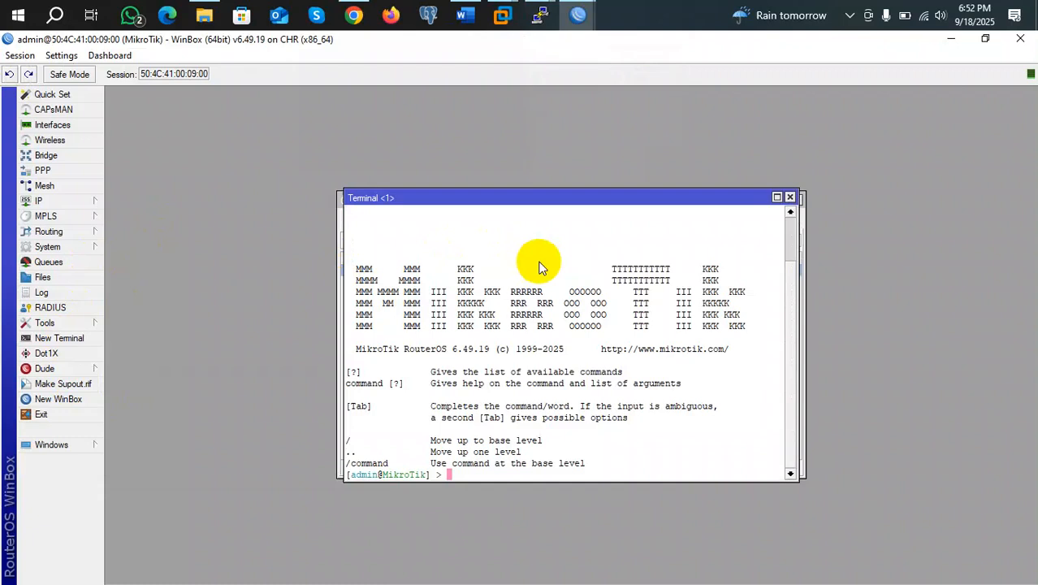
text(ping 192.168.20.2)
key(Return)
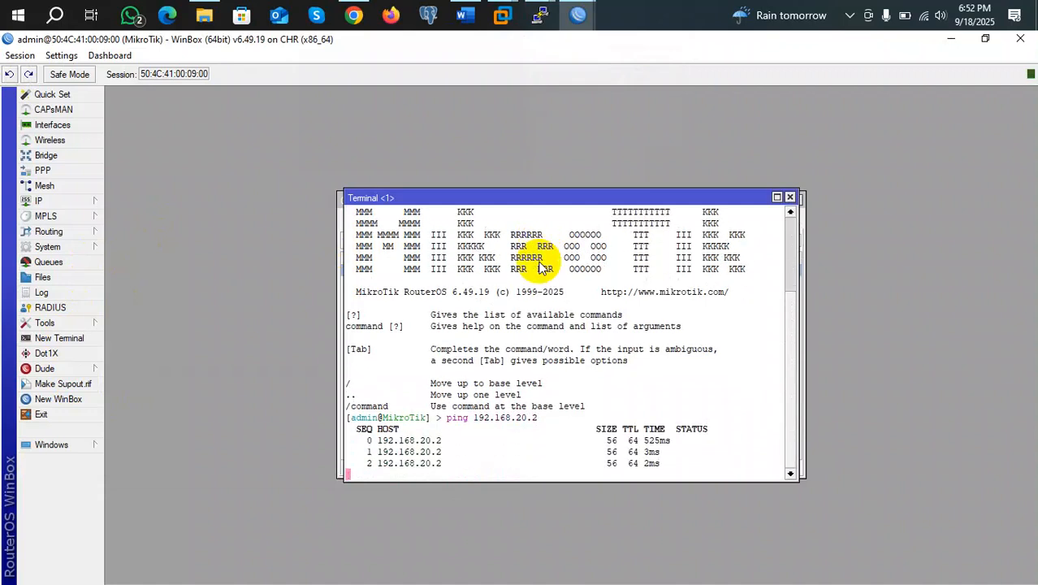
key(ctrl+c)
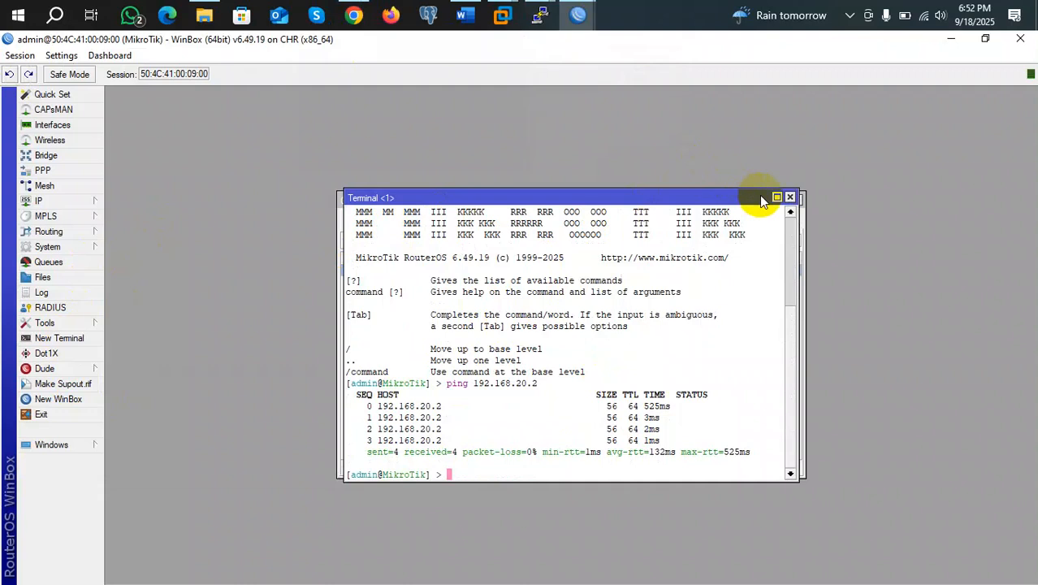
drag(697, 197, 724, 277)
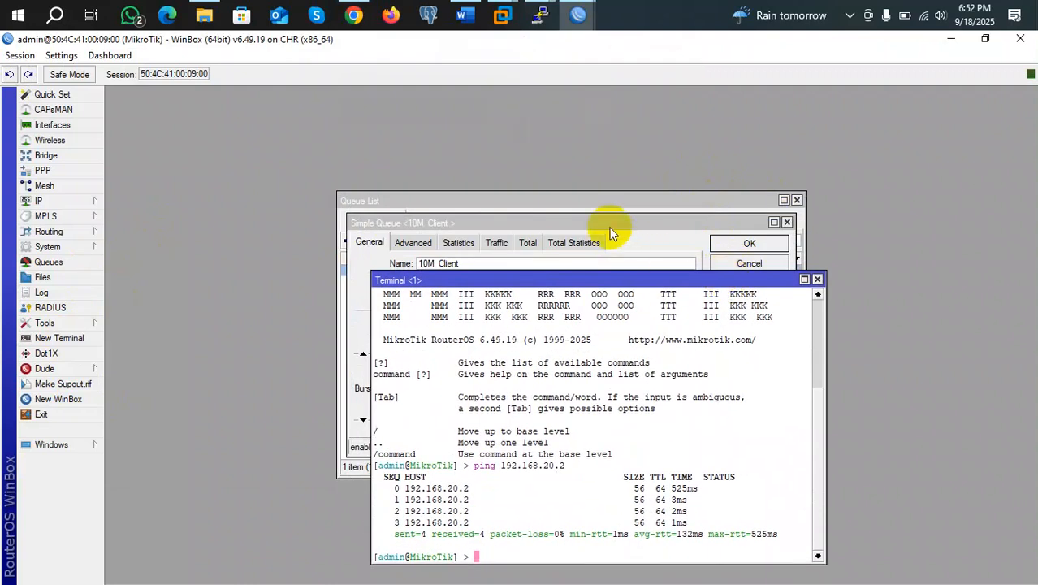
Bring the first PuTTY router session forward and scroll through its output
mouse_move(540, 17)
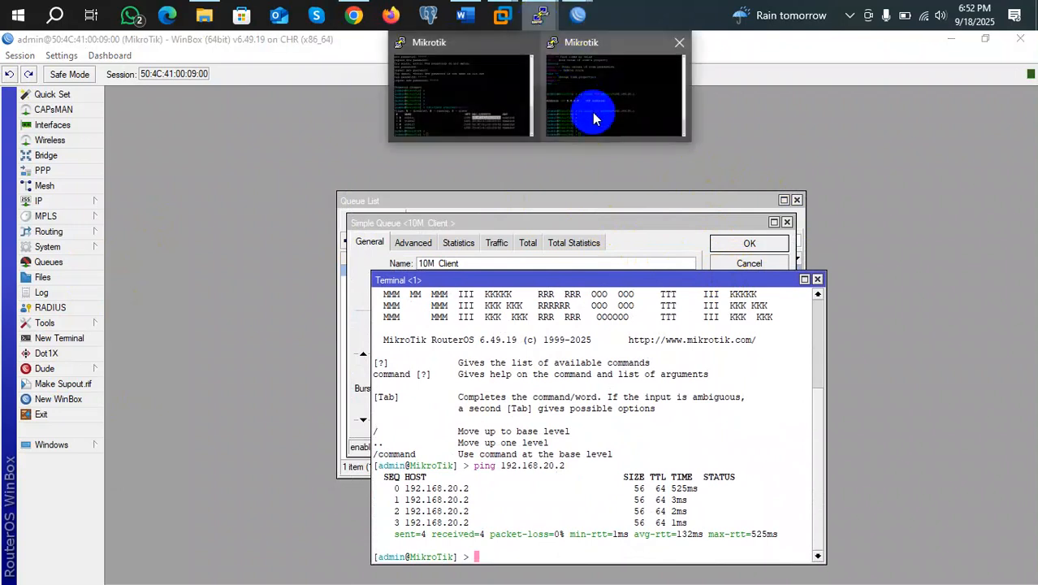
click(593, 119)
click(463, 121)
scroll(427, 155, up, 4)
scroll(417, 151, up, 5)
scroll(417, 151, down, 15)
scroll(417, 151, down, 4)
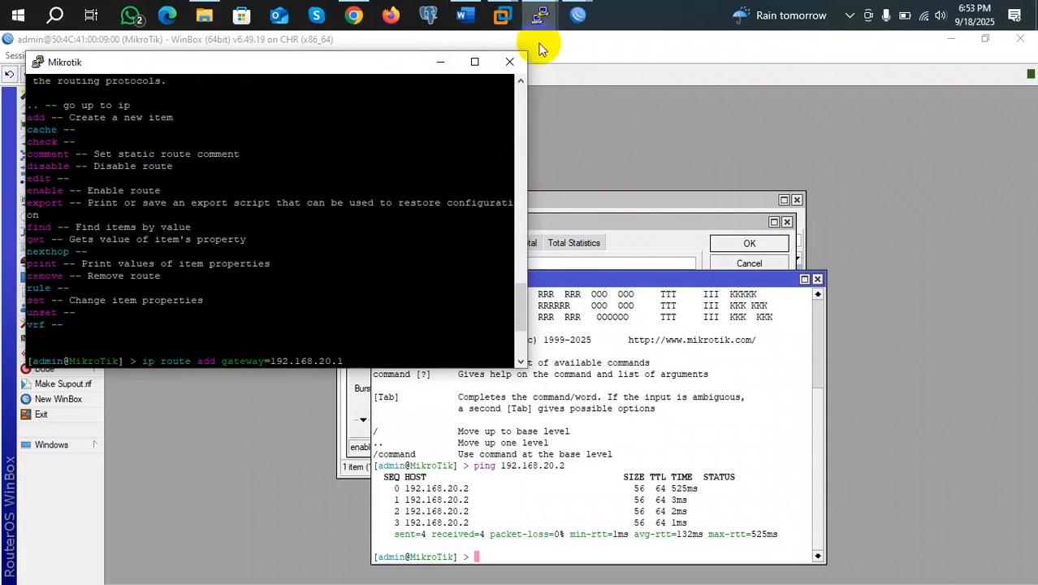
Review the ethernet-listing session, then bring the session with the route commands forward
mouse_move(540, 14)
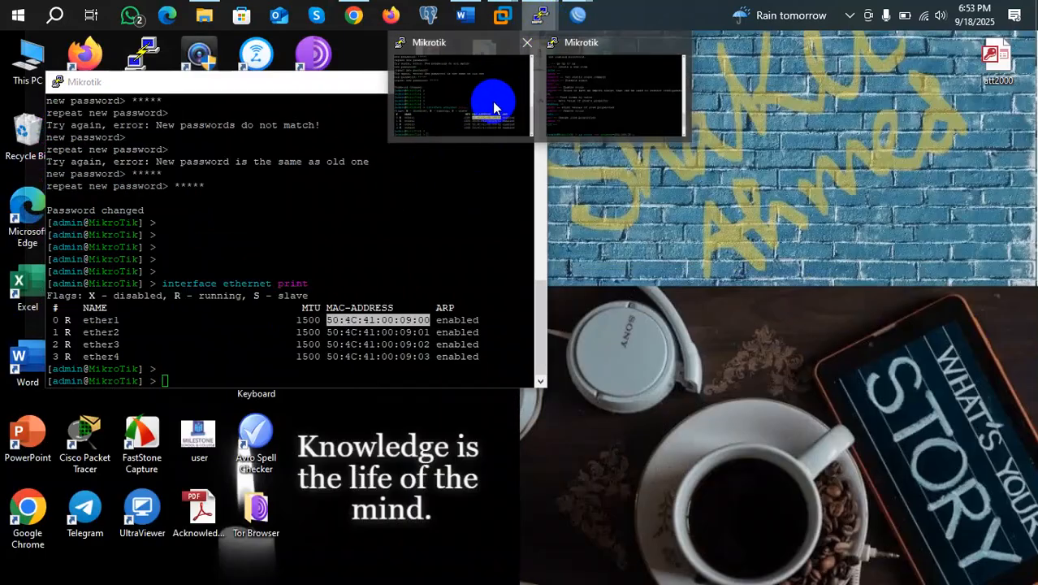
click(484, 95)
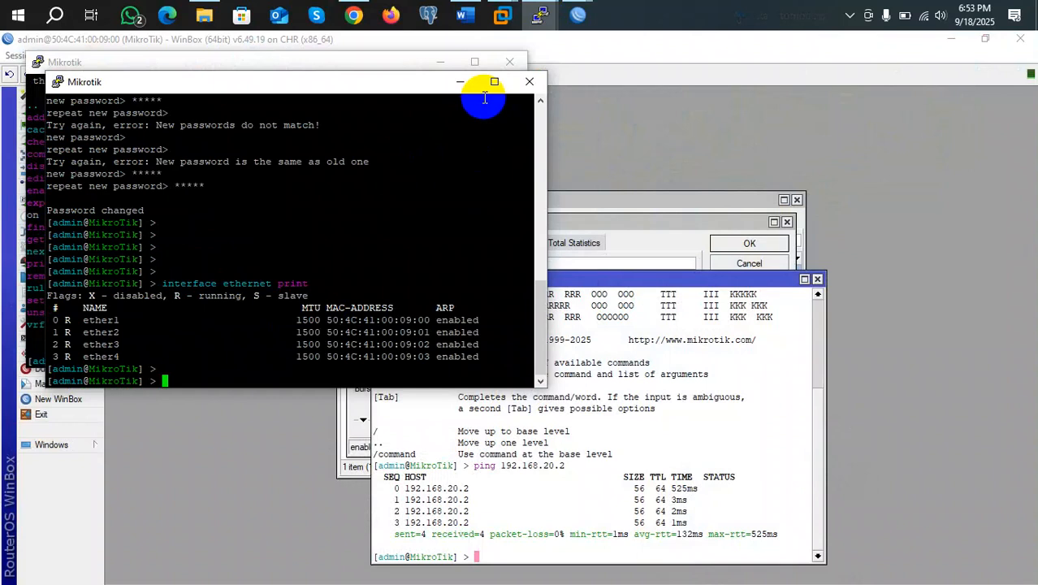
scroll(372, 168, up, 6)
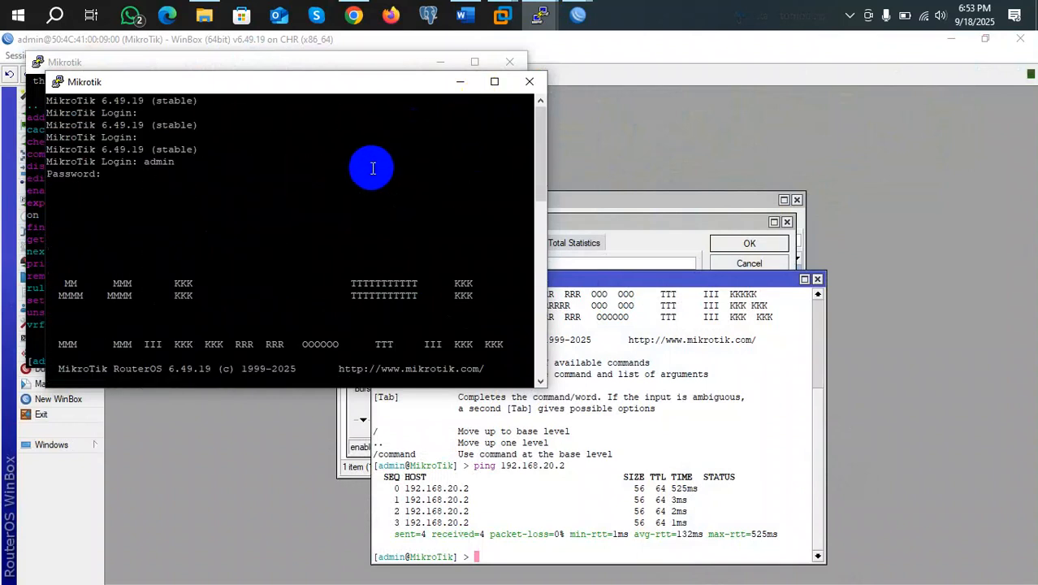
scroll(373, 168, down, 6)
mouse_move(538, 17)
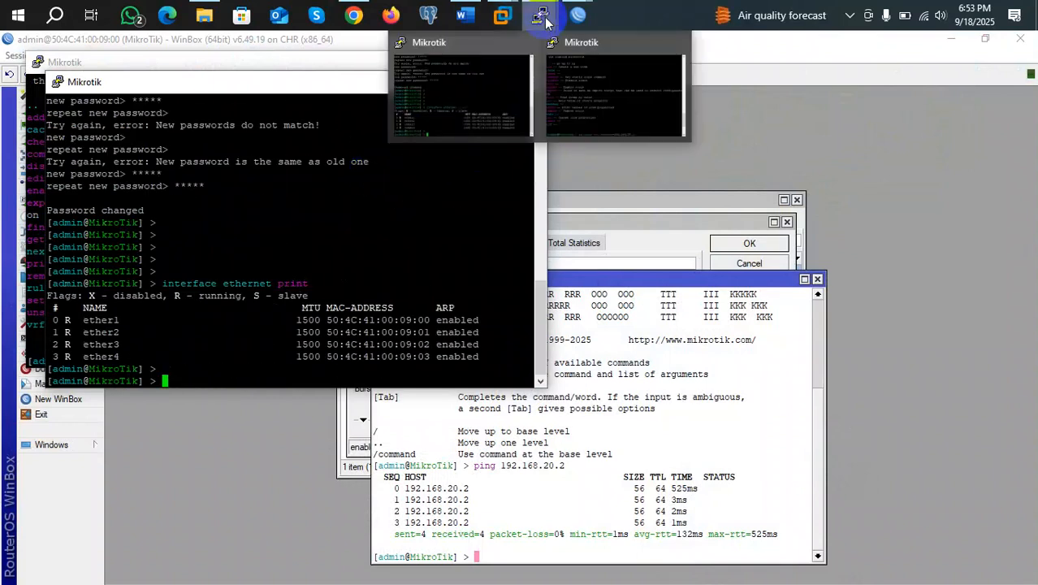
click(660, 103)
scroll(320, 255, down, 2)
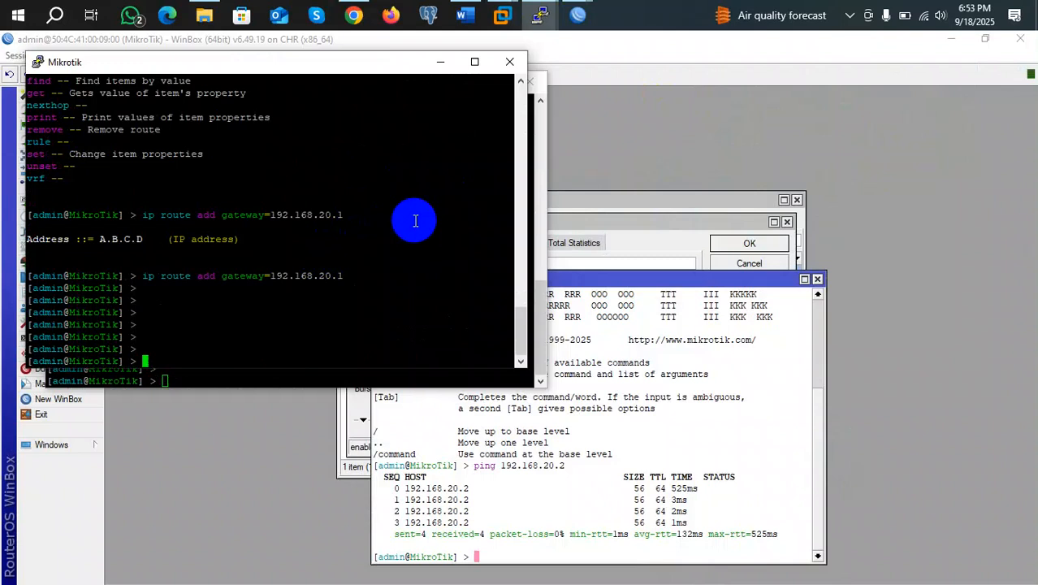
Ping 192.168.20.1 from the router and stop it after two replies
text(ping 192.168.20.1)
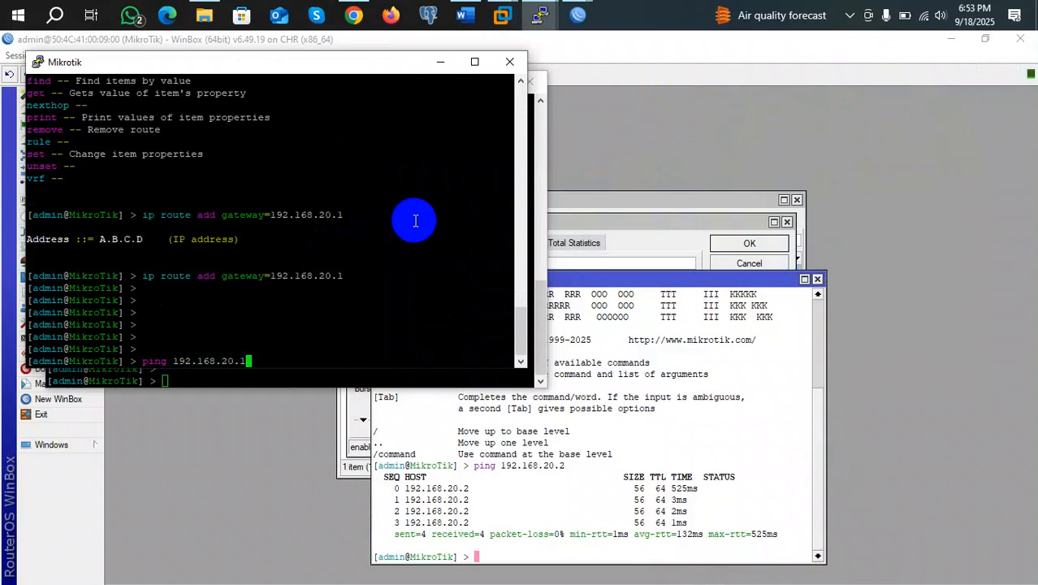
key(Return)
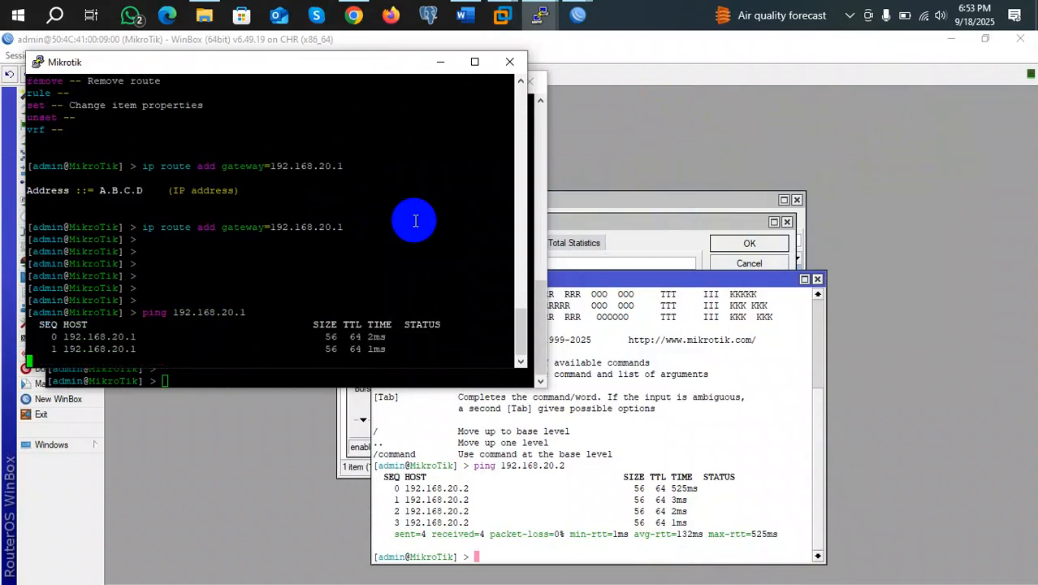
key(ctrl+c)
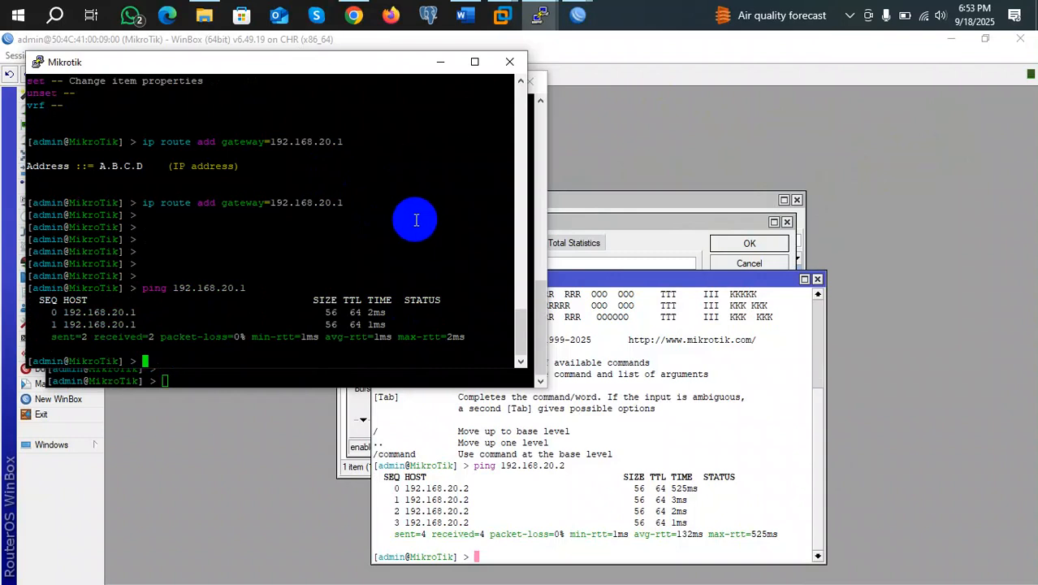
List the router's IP services with ip service print, keeping the PuTTY session open
text(ip se)
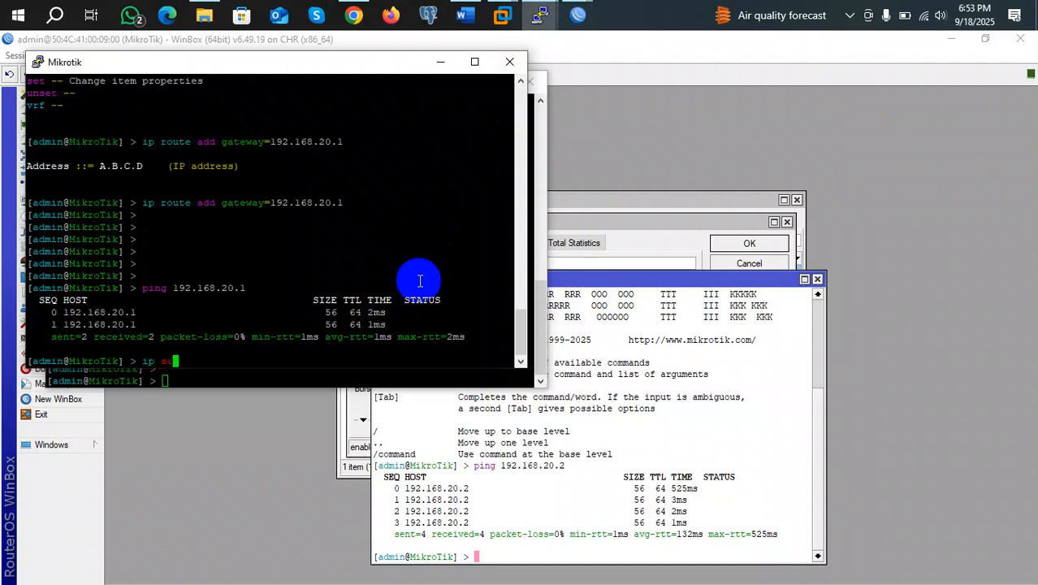
text(rvice print)
key(Return)
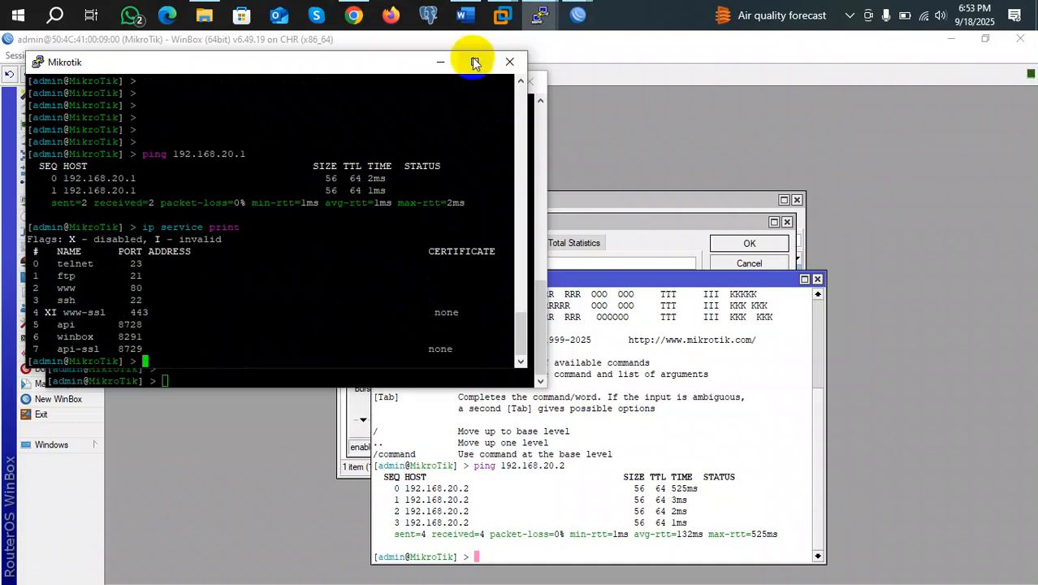
click(509, 61)
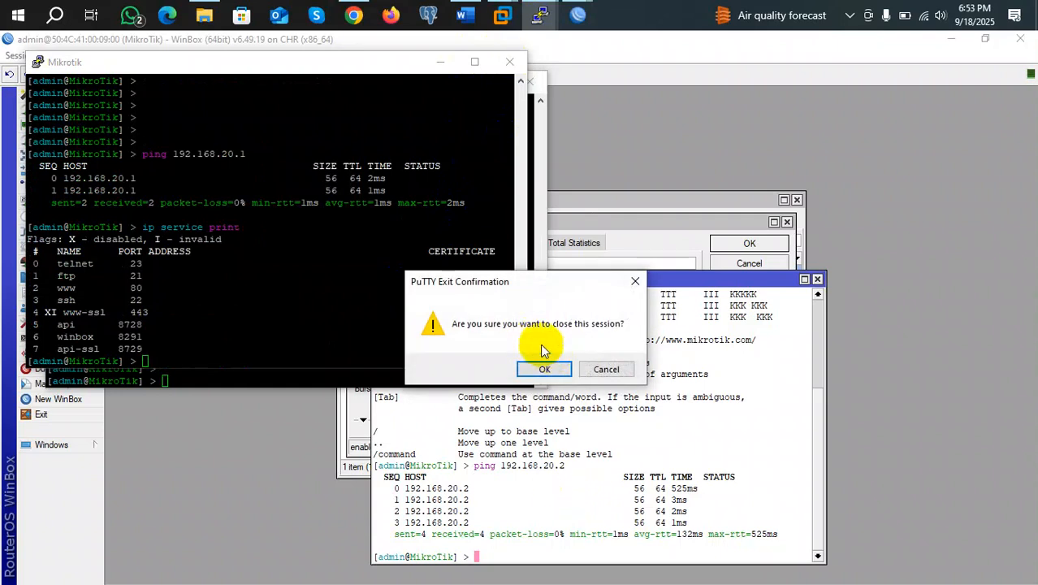
click(606, 369)
click(236, 371)
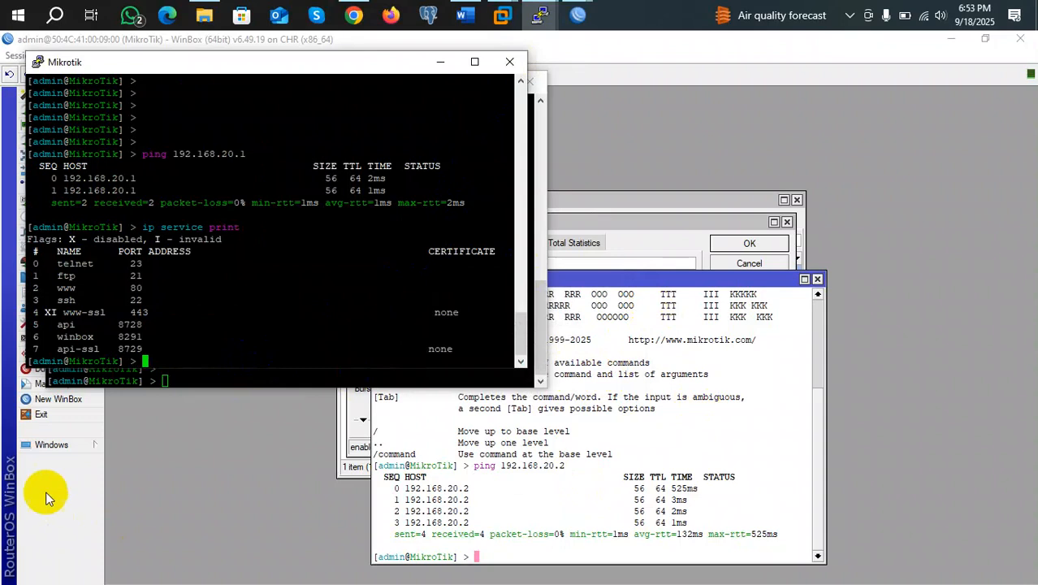
Try a new WinBox login window with a pasted MAC address and the RoMON agent list, then close it
click(41, 398)
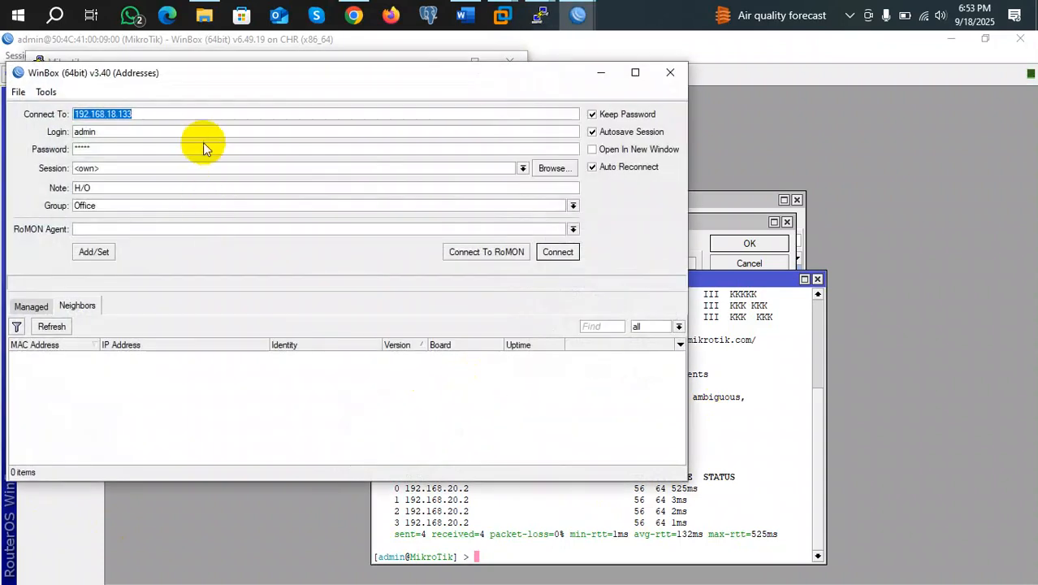
key(ctrl+v)
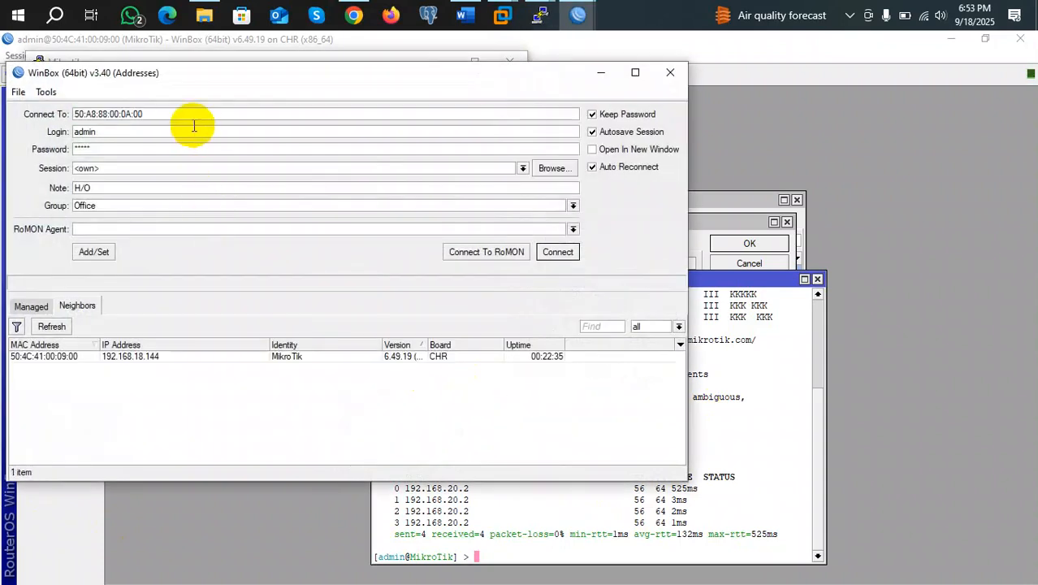
drag(159, 116, 90, 114)
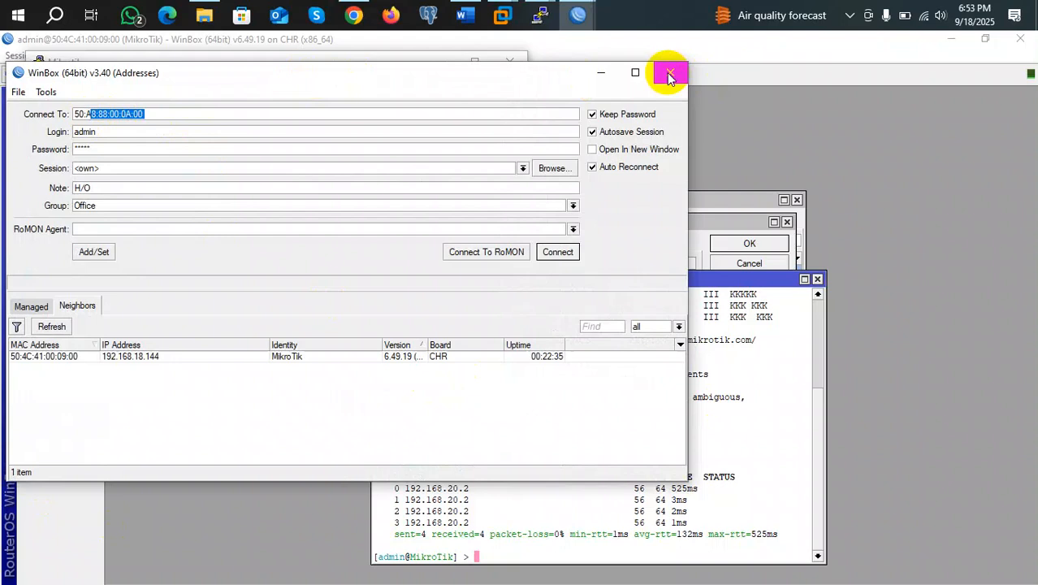
click(573, 230)
click(573, 230)
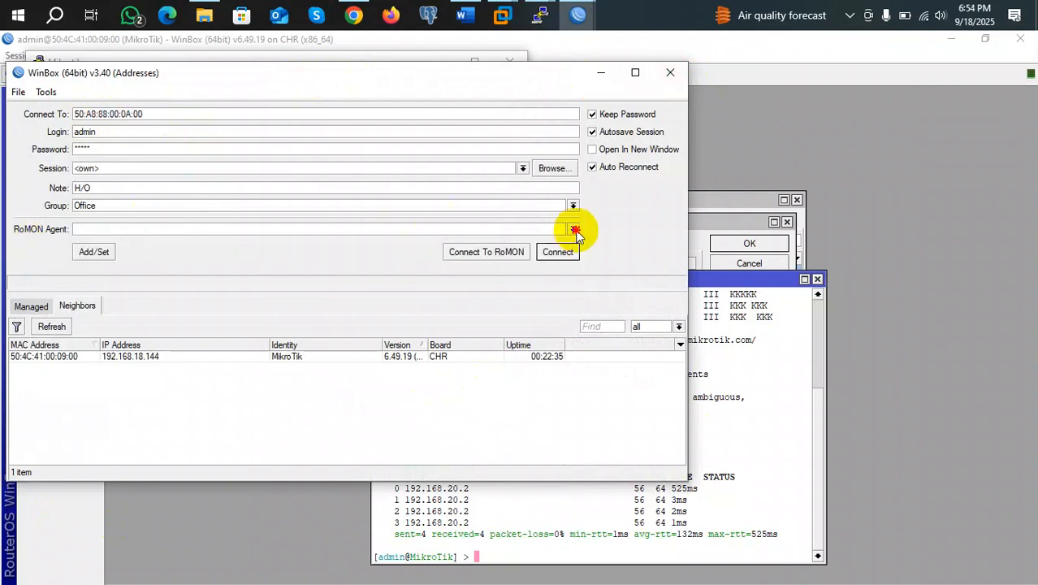
click(669, 72)
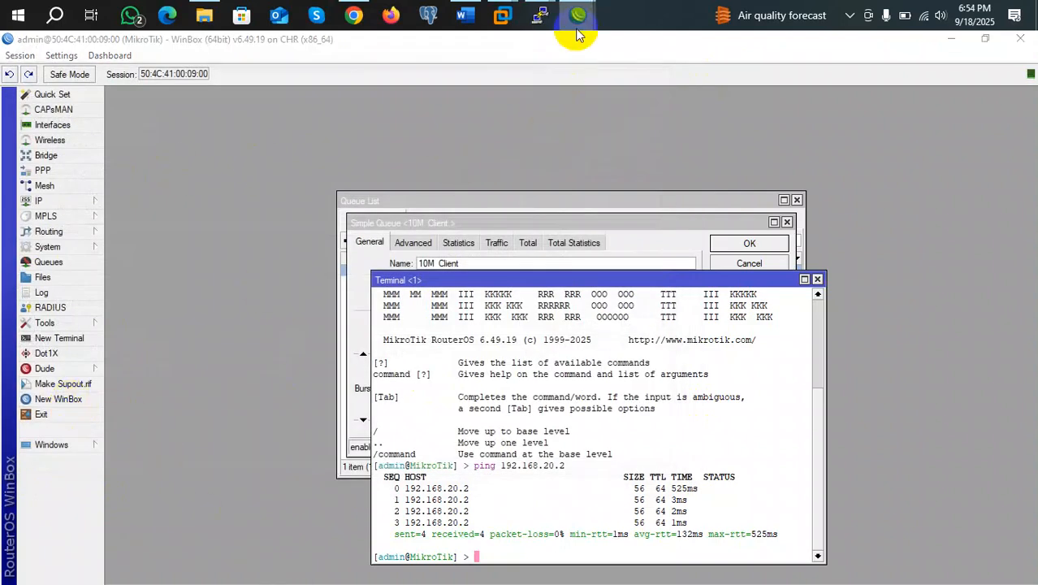
Attempt a WinBox connection to 192.168.20.2, cancel it, and minimize the login window
mouse_move(577, 18)
click(617, 96)
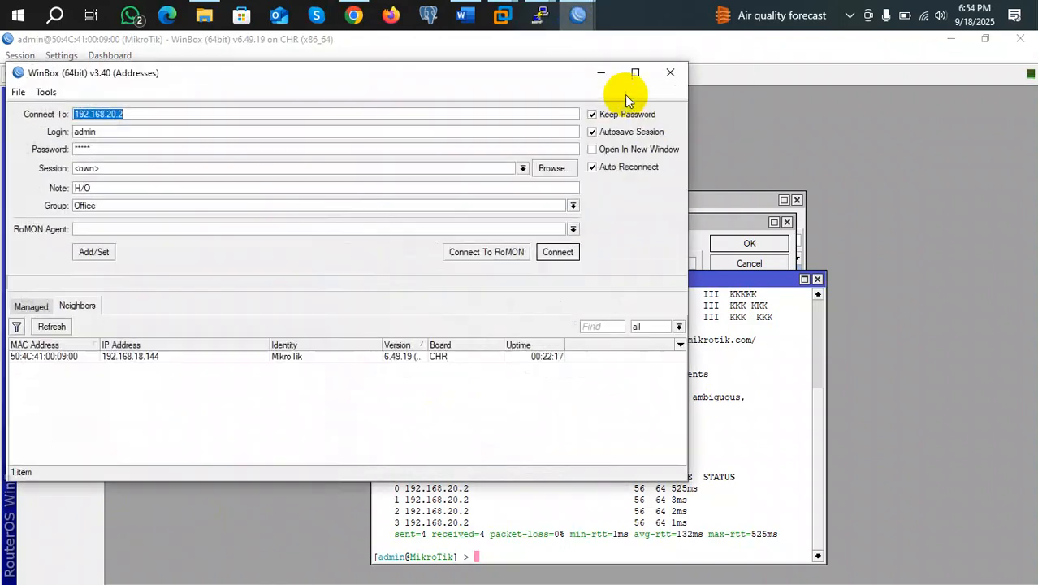
click(564, 253)
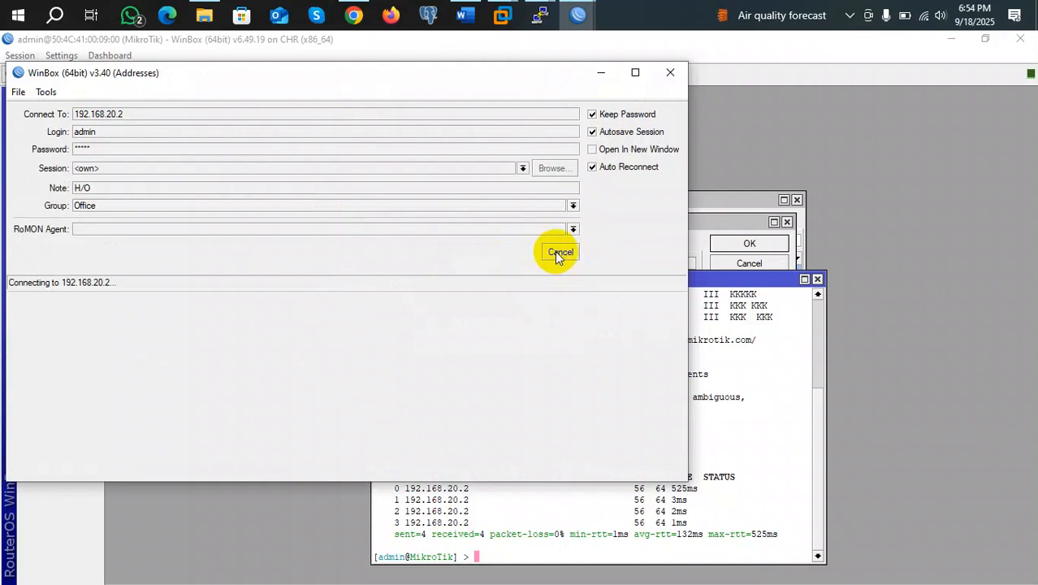
click(562, 252)
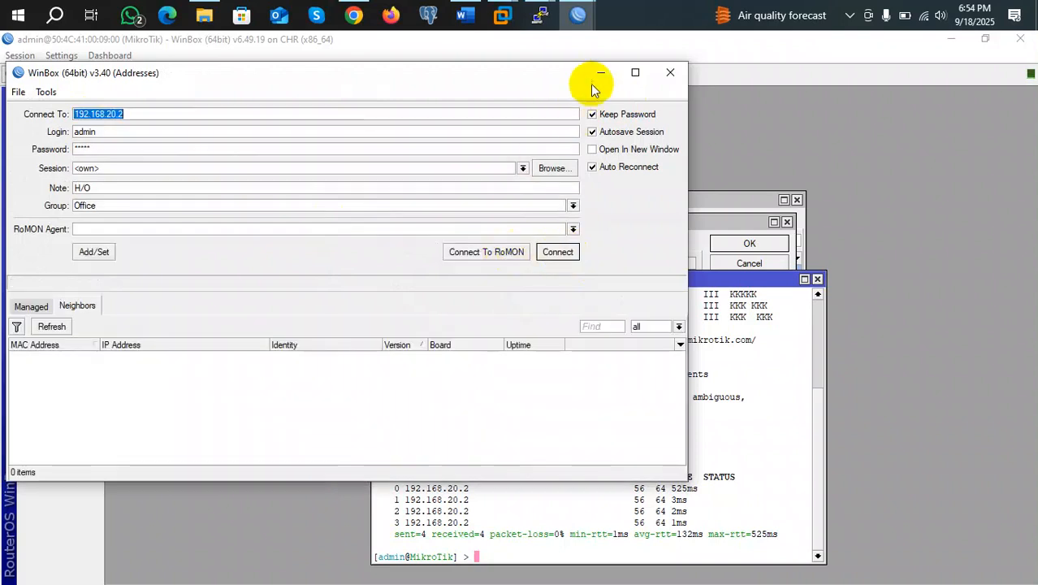
click(586, 72)
Open the ARP entry for 192.168.20.253 on ether4, showing MAC 50:A8:88:00:0A:00
click(70, 201)
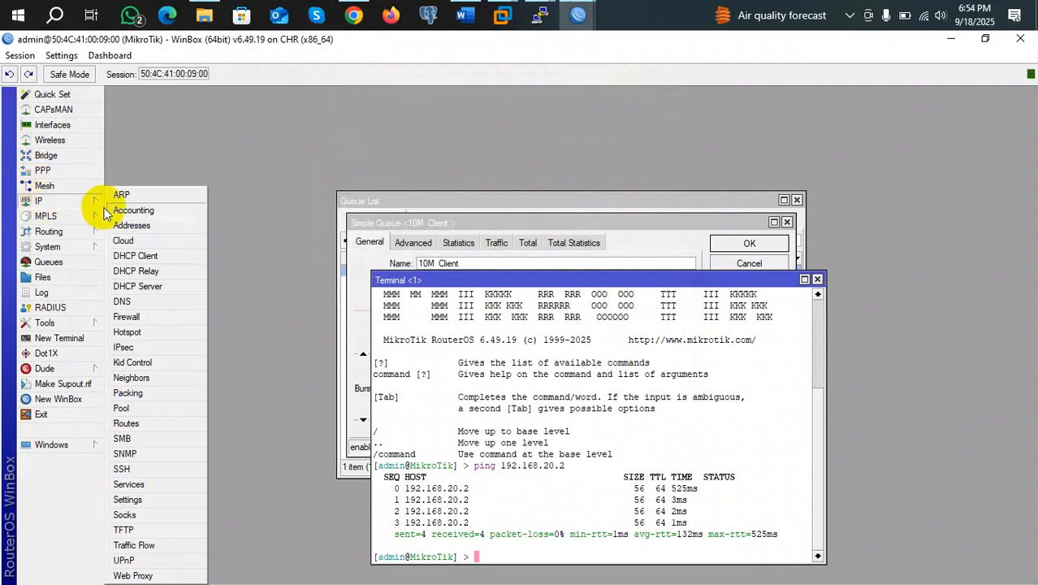
click(138, 195)
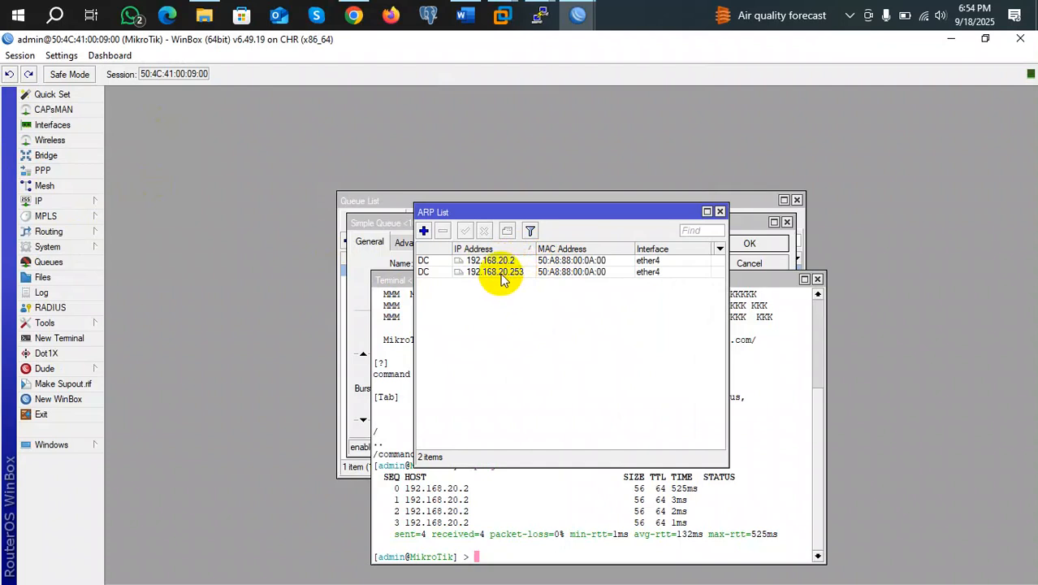
double_click(501, 273)
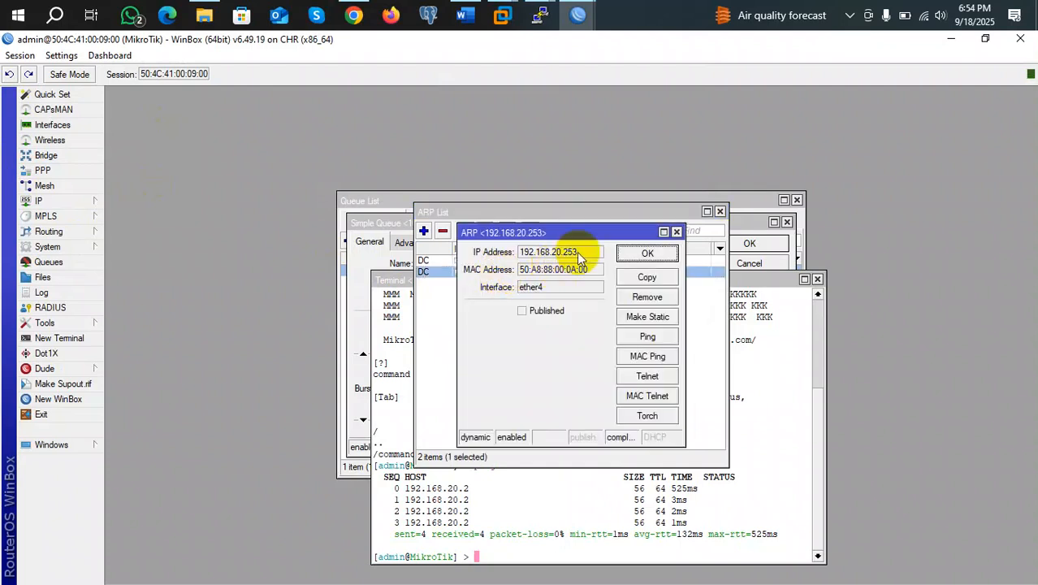
drag(581, 255, 523, 253)
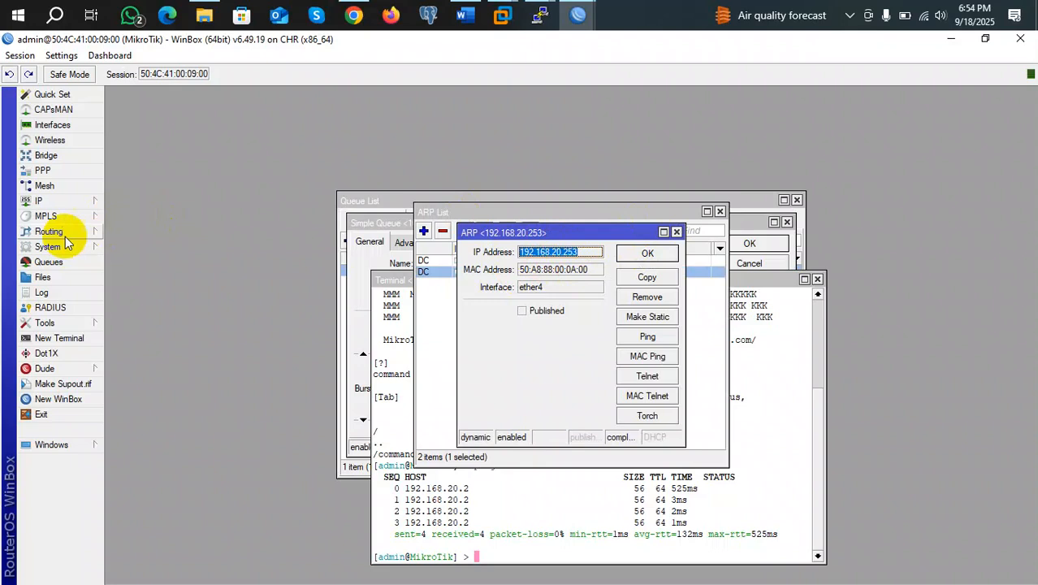
Browse the IP and MPLS submenus, then bring the WinBox login window forward
click(39, 200)
mouse_move(45, 216)
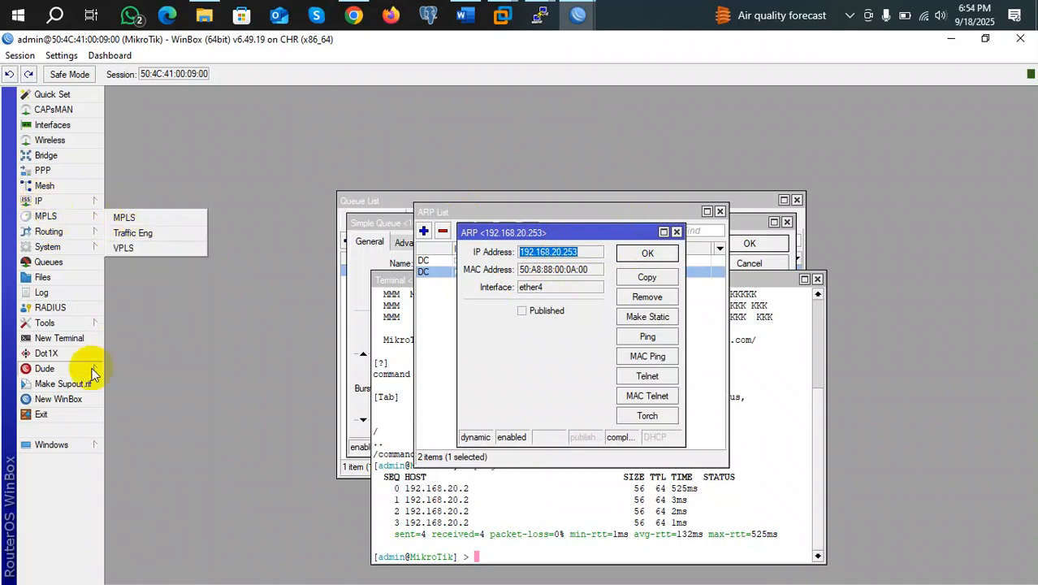
mouse_move(578, 14)
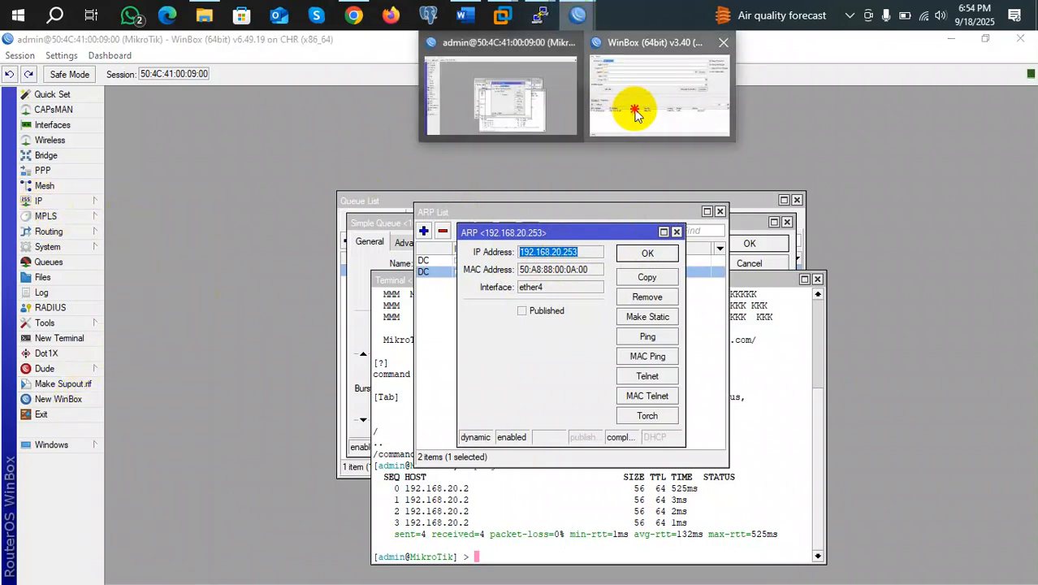
click(629, 97)
Change the connect address to 192.168.20.253, attempt the connection, and cancel it
key(End)
text(53)
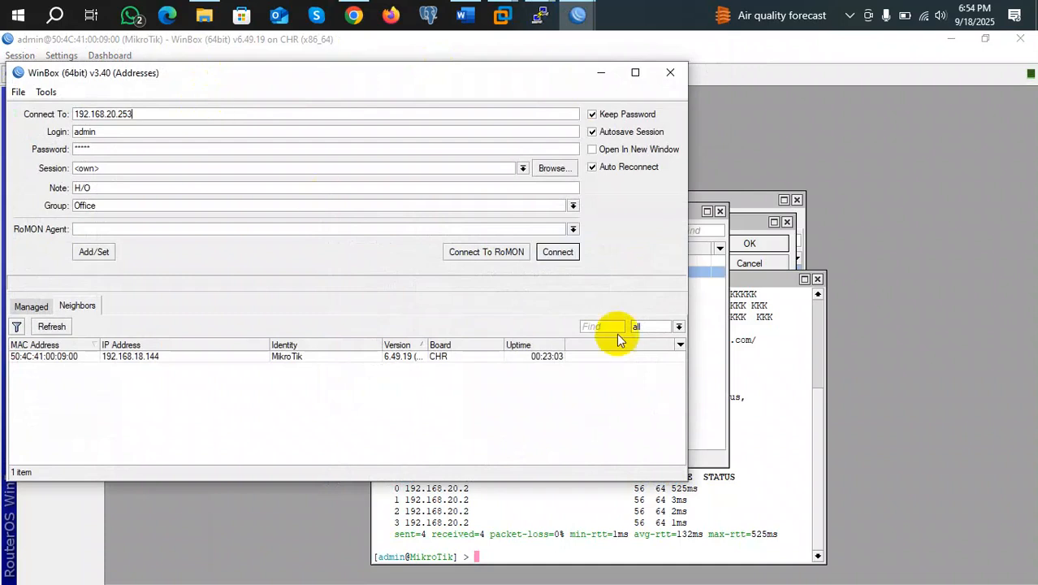
click(559, 253)
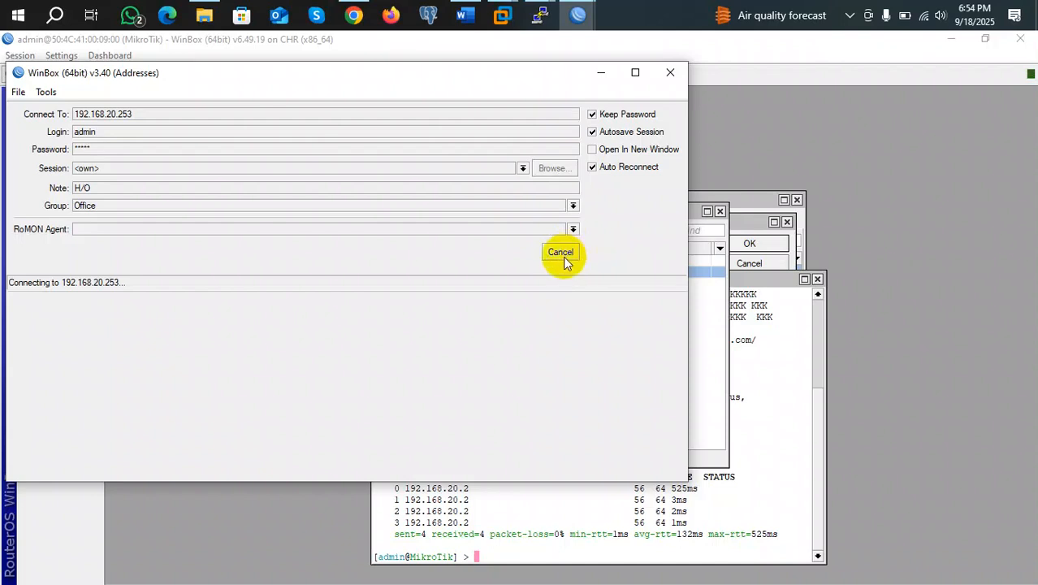
click(560, 252)
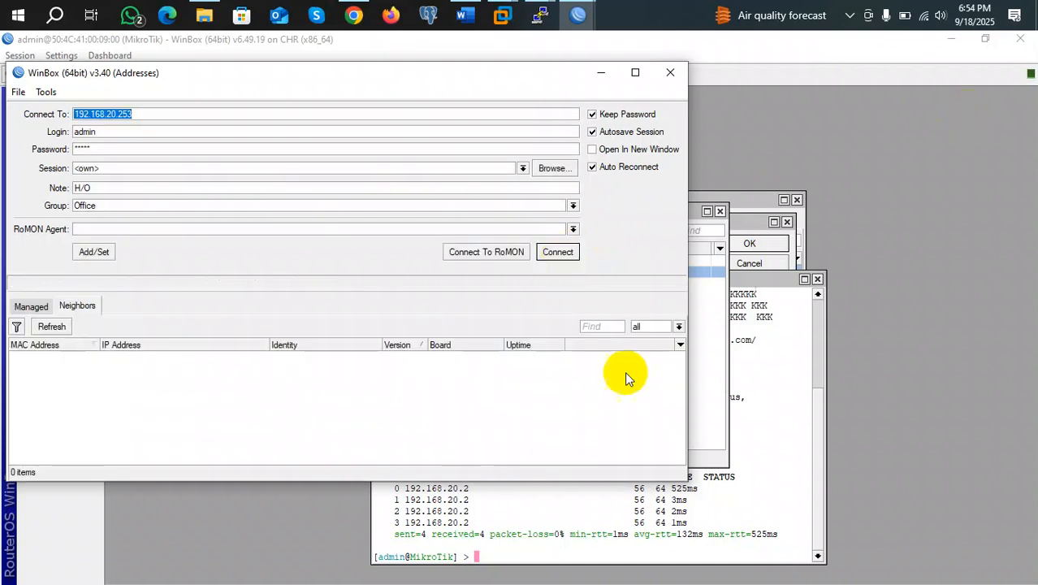
Bring the Mikrotik PuTTY terminal forward, then switch to the PNETLab topology
click(703, 341)
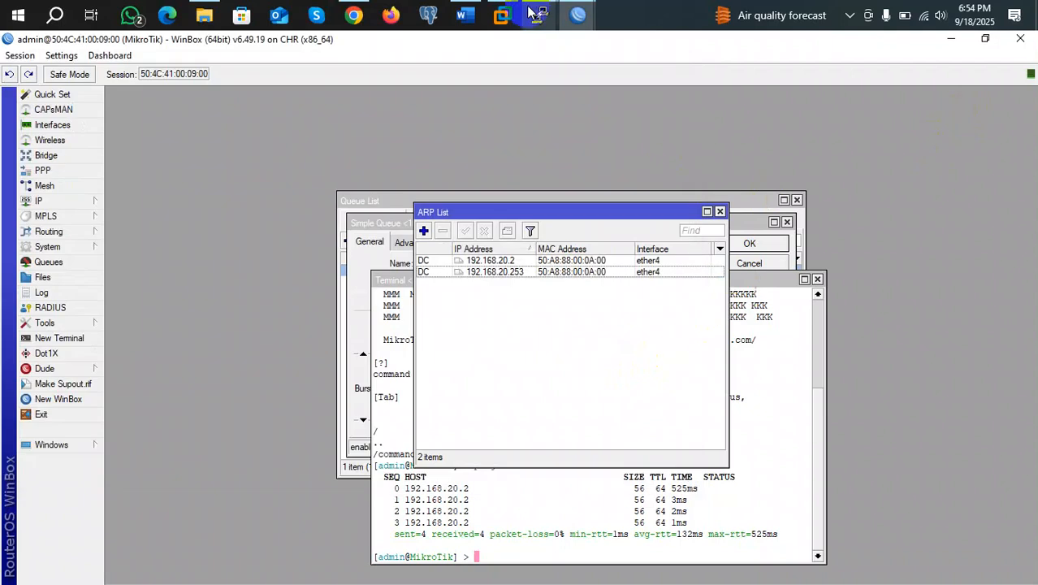
mouse_move(554, 18)
click(641, 87)
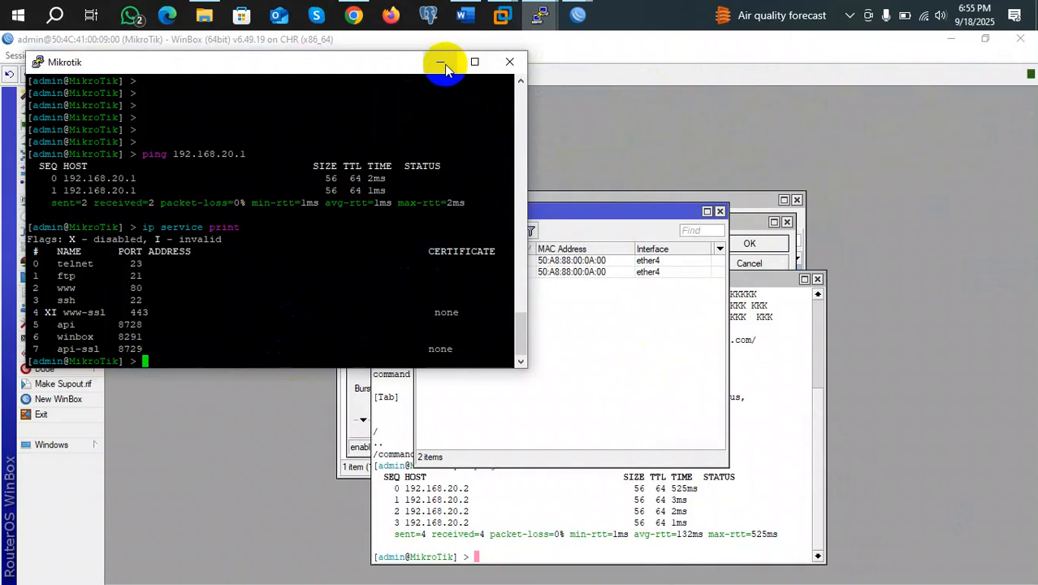
click(354, 16)
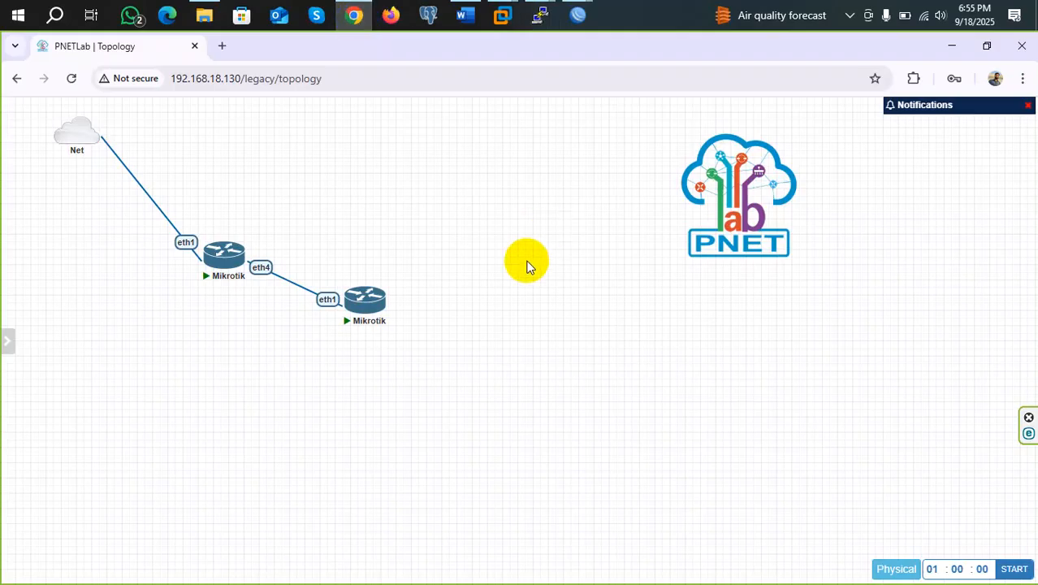
Replace the router-to-router link with a Net-to-second-Mikrotik eth1 link and save the lab
right_click(290, 282)
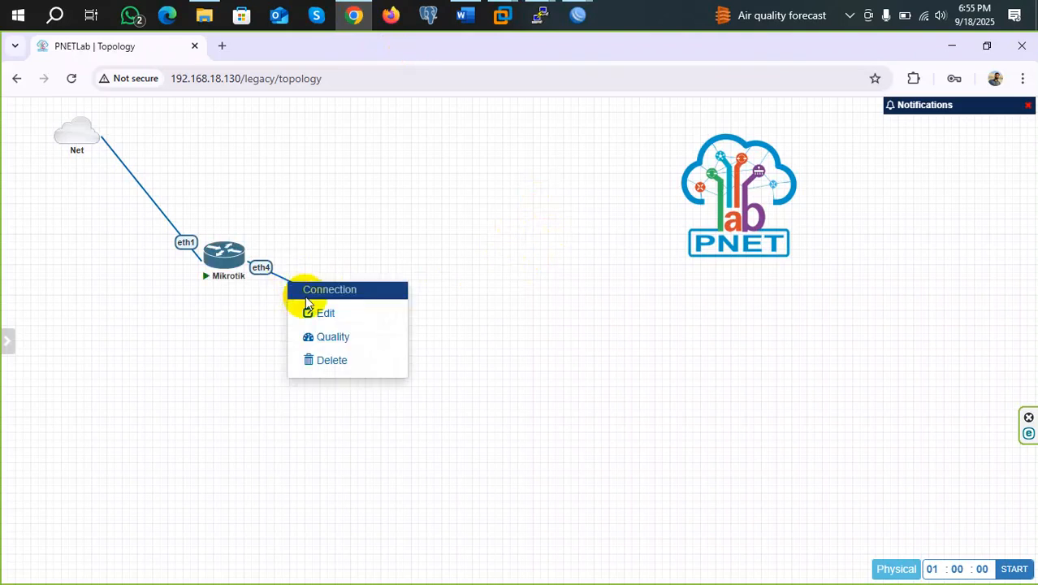
click(328, 363)
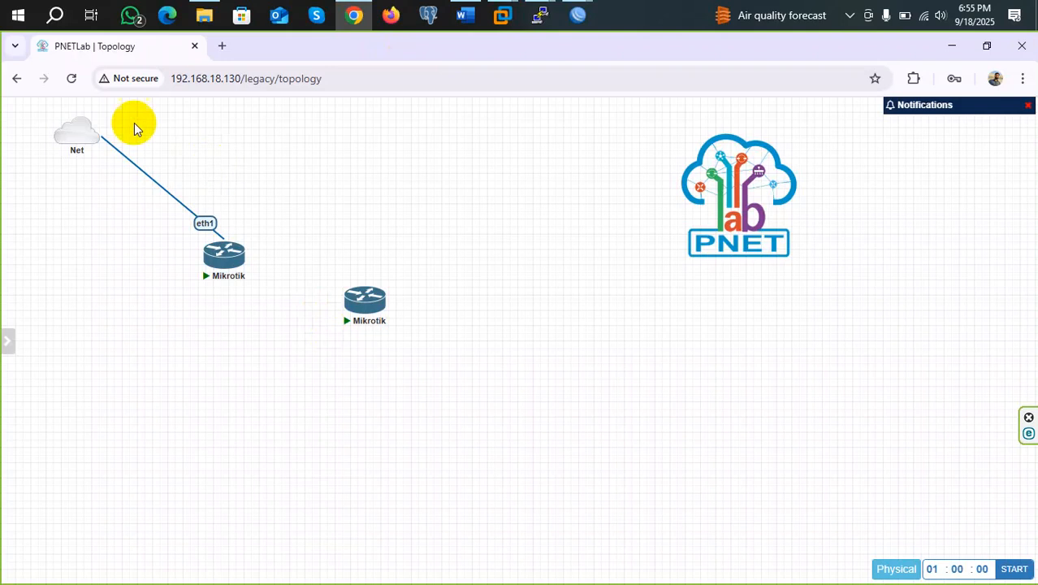
mouse_move(84, 130)
drag(93, 129, 370, 302)
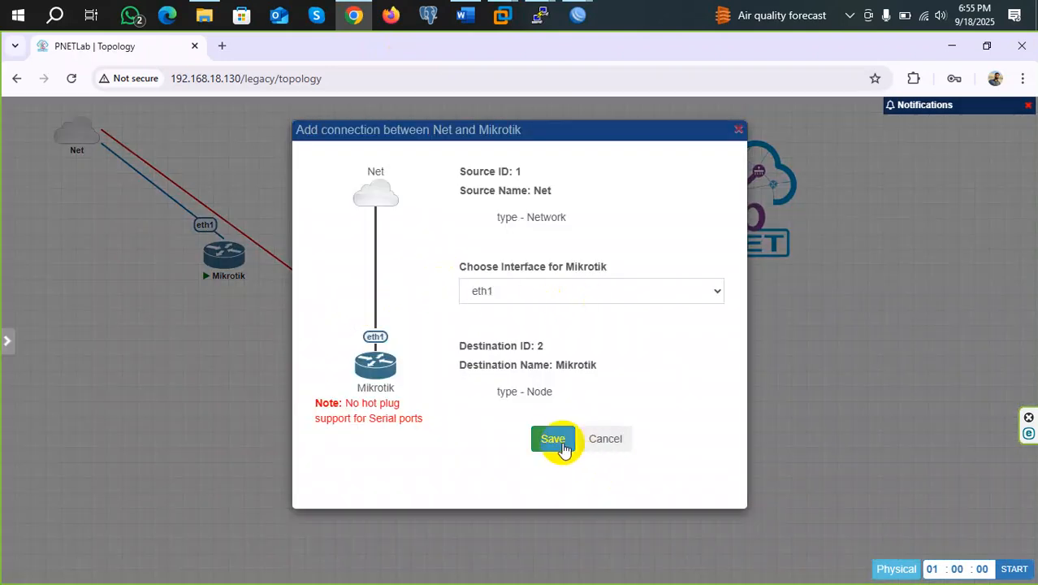
click(560, 442)
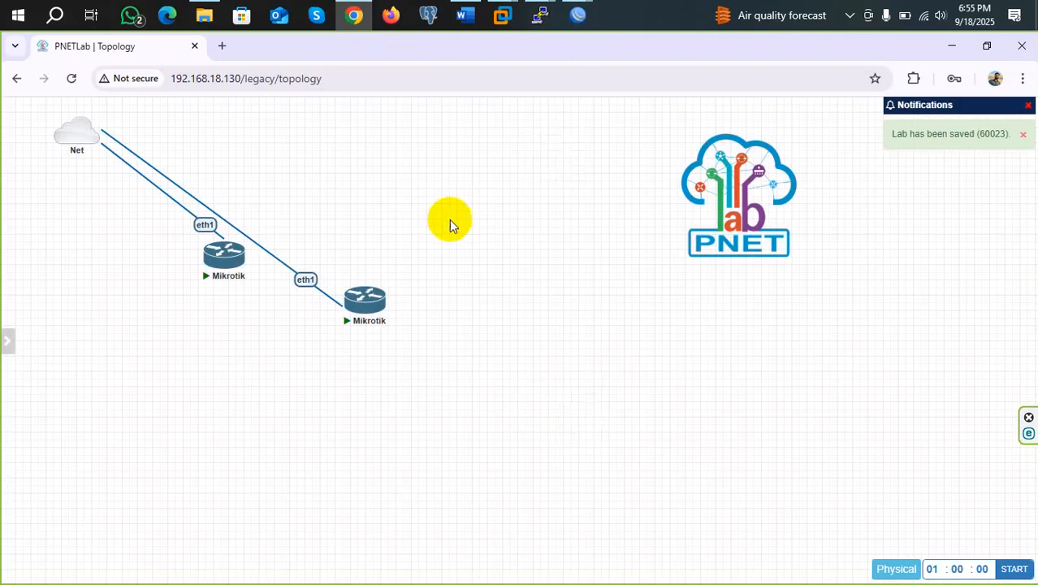
mouse_move(536, 16)
click(580, 81)
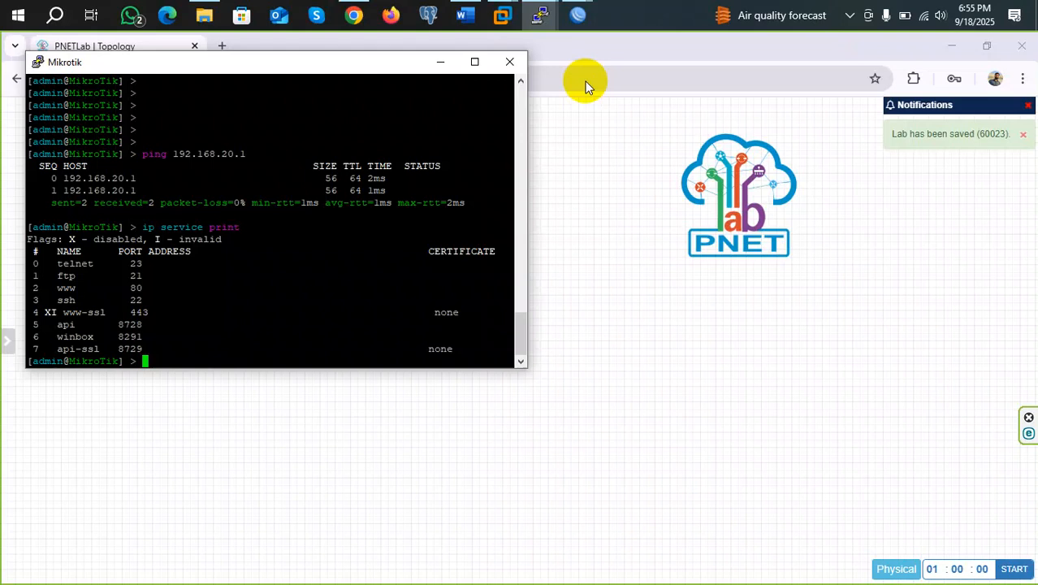
Run system reset-configuration on the Mikrotik, using Tab completion, and confirm with y
click(187, 324)
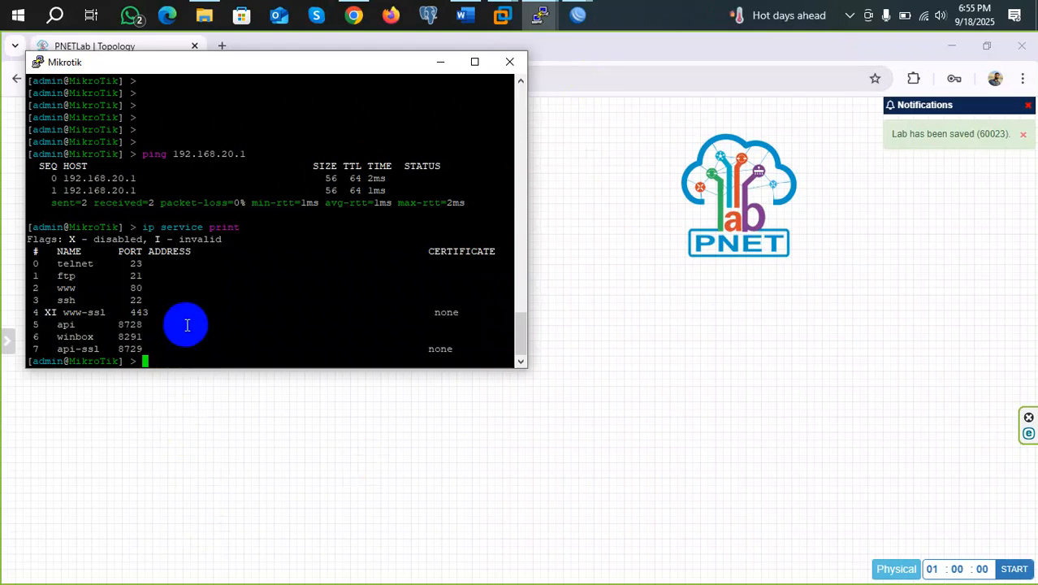
text(system )
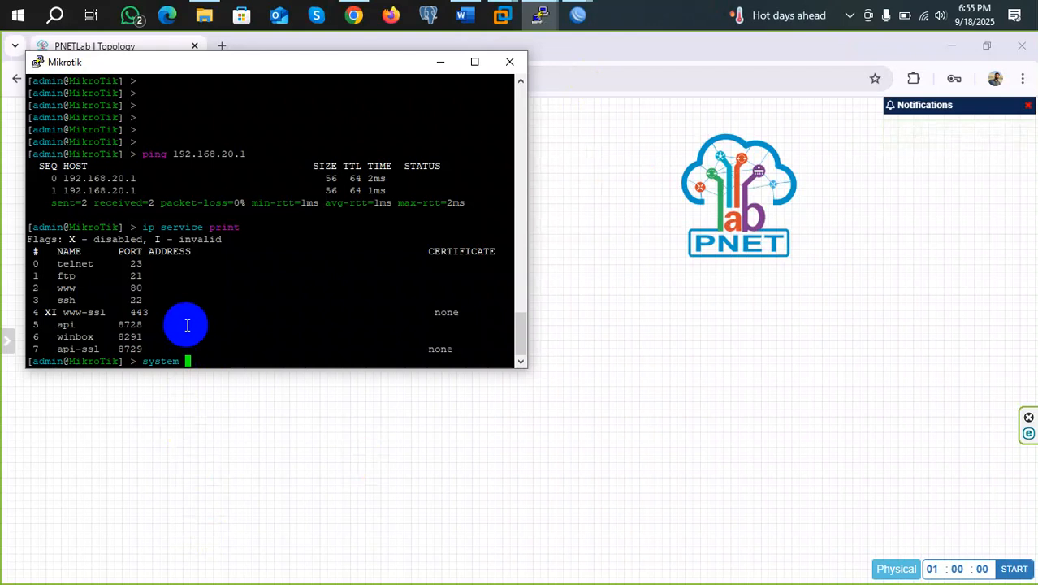
text(res)
key(Left)
key(Tab)
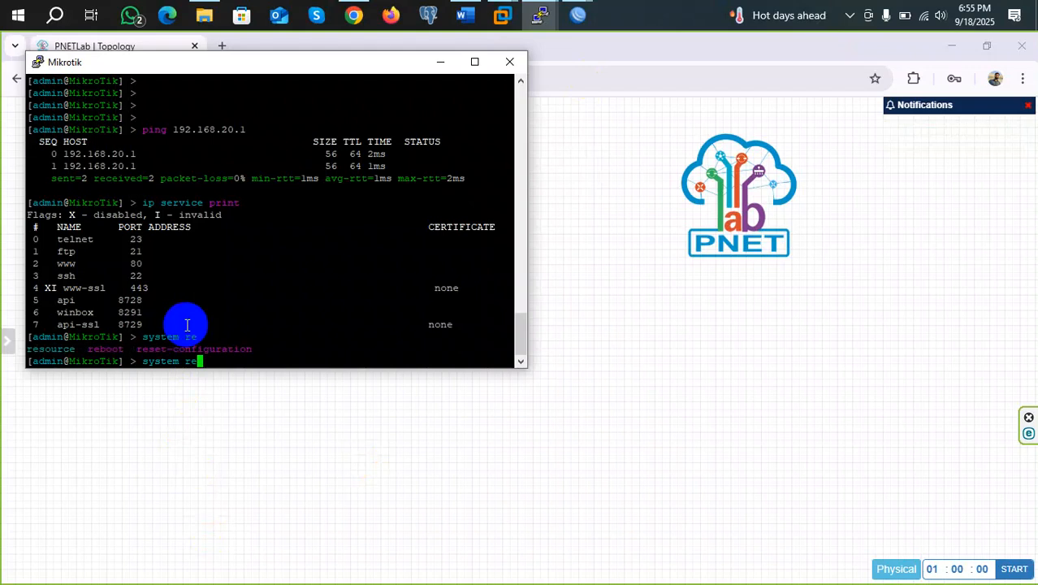
text(se)
key(Tab)
key(Return)
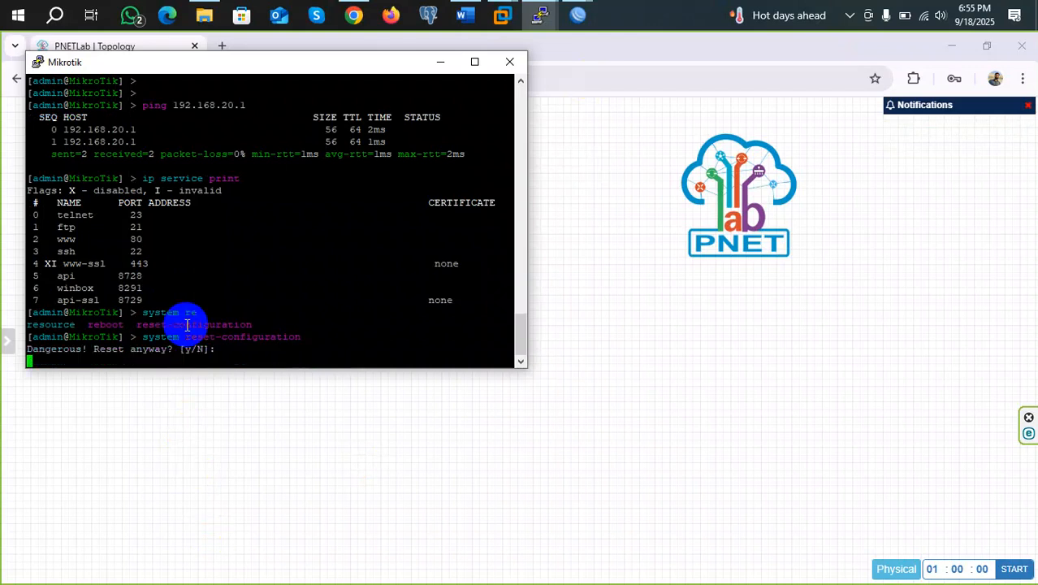
text(y)
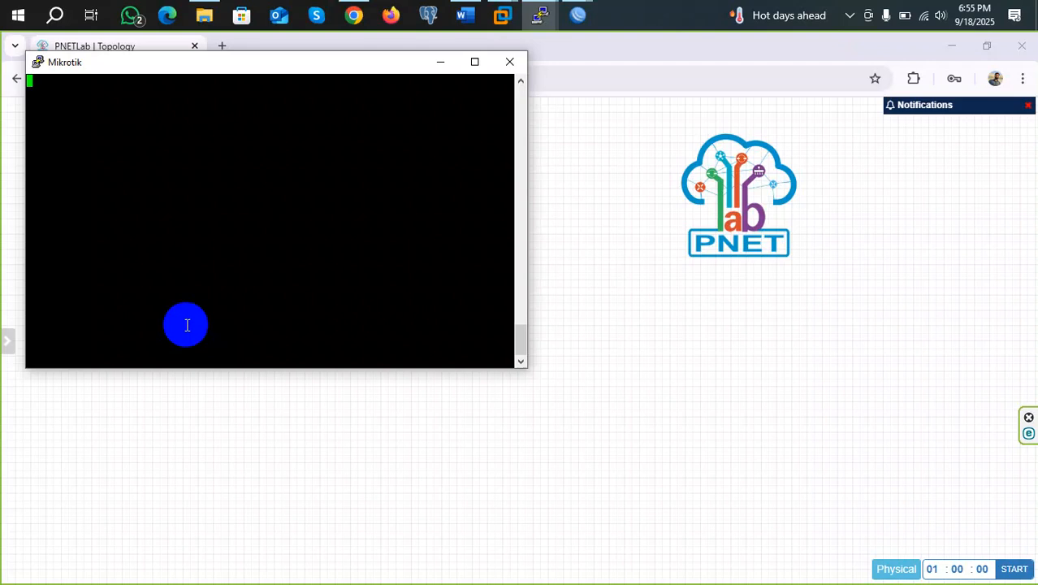
Move the second Mikrotik router up near Net in the topology
click(441, 63)
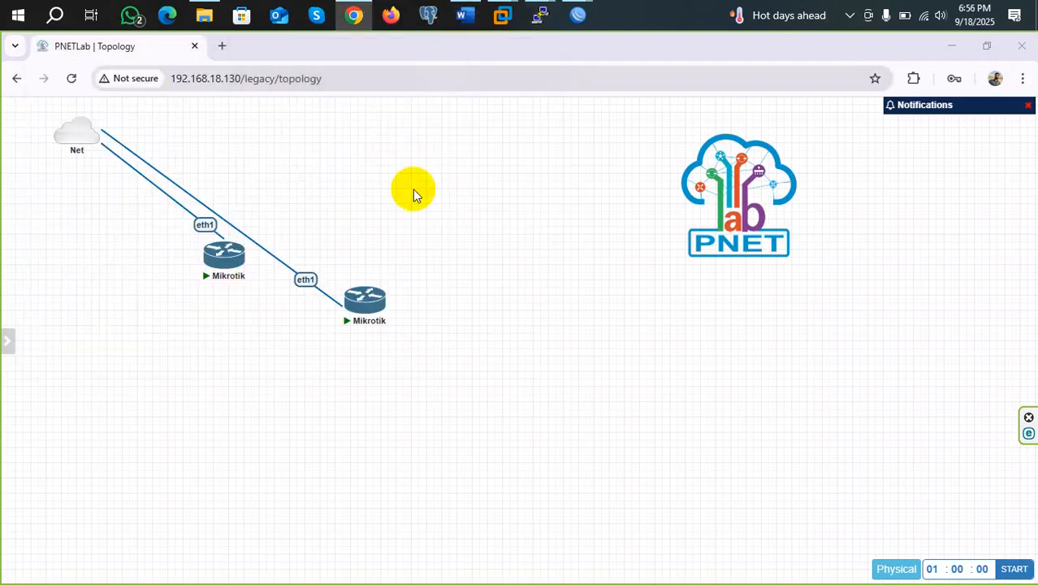
mouse_move(357, 302)
drag(357, 302, 336, 188)
Link the first Mikrotik's eth4 to the second Mikrotik's eth2 and save
mouse_move(231, 254)
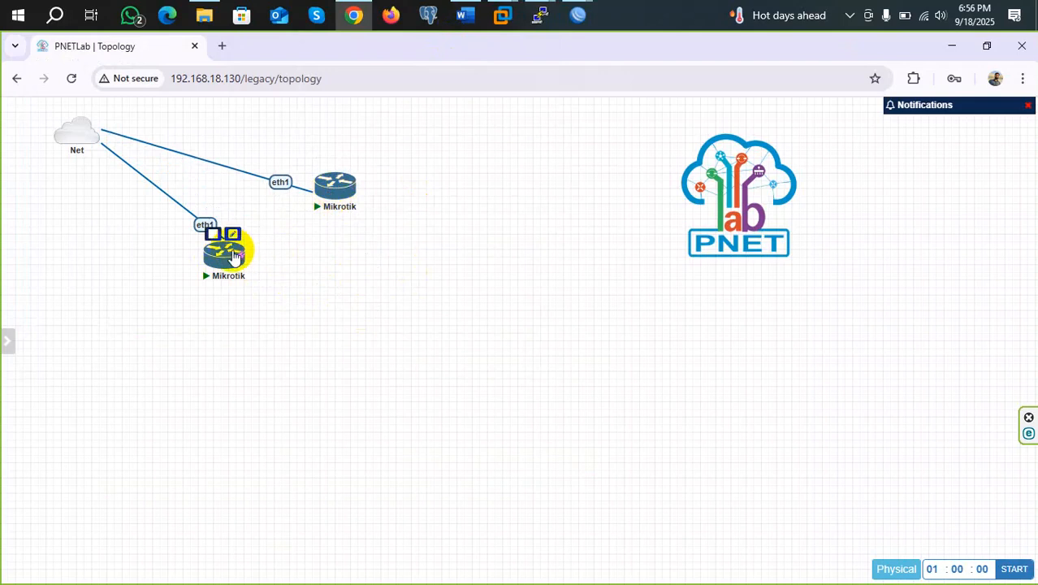
drag(232, 254, 332, 188)
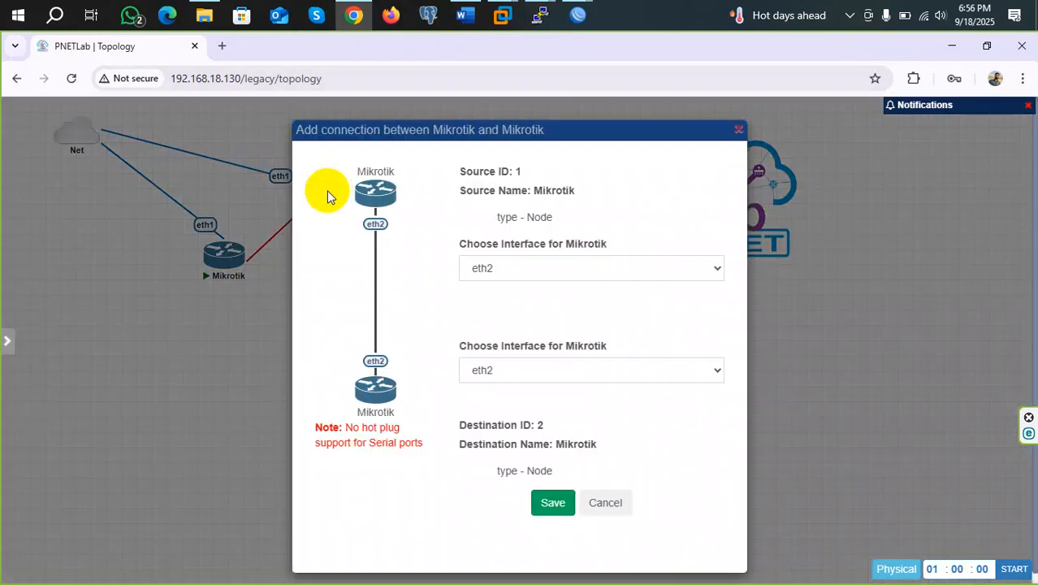
click(520, 268)
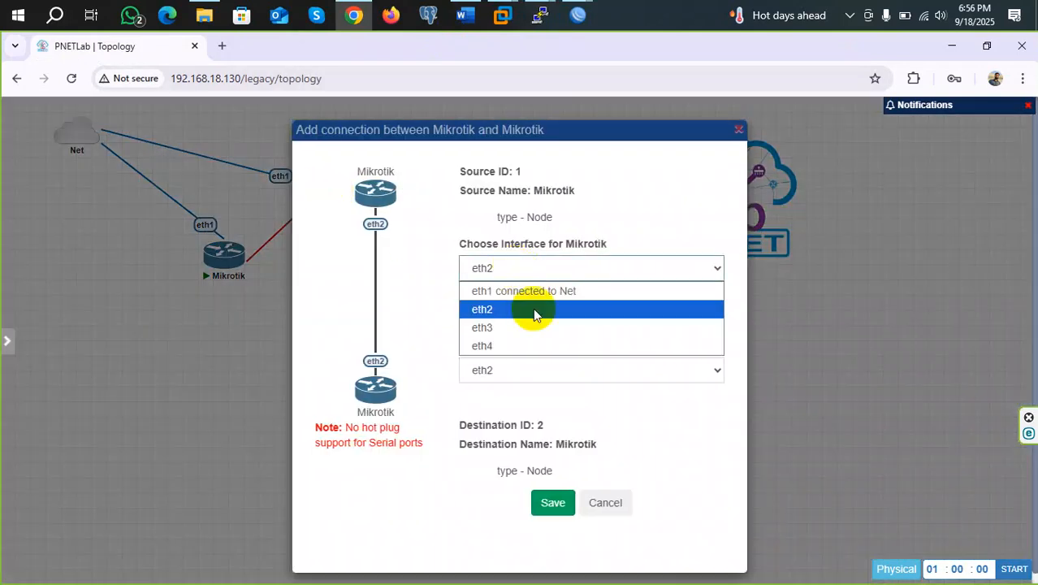
click(512, 346)
click(513, 371)
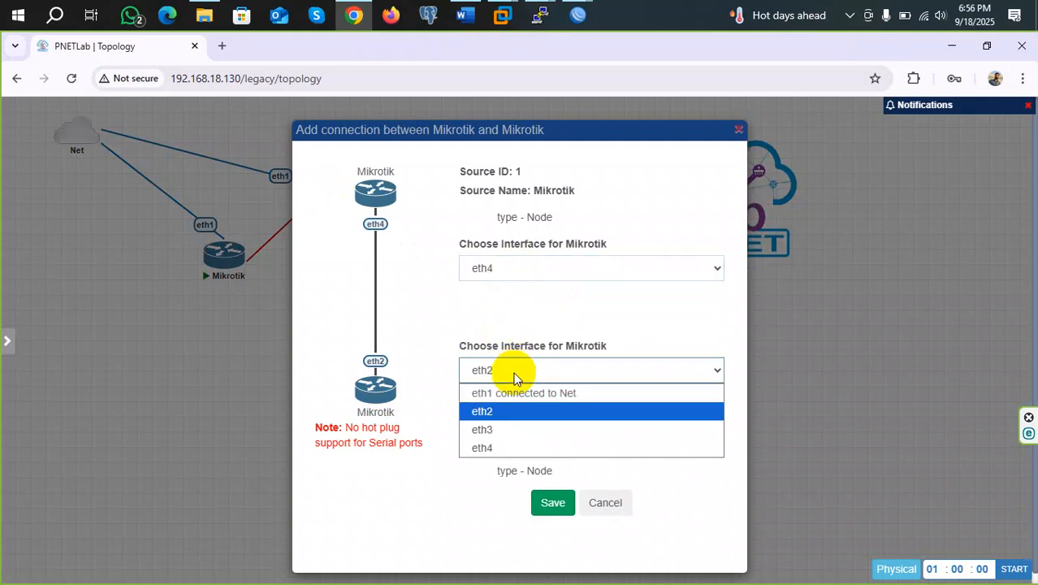
click(511, 413)
click(549, 503)
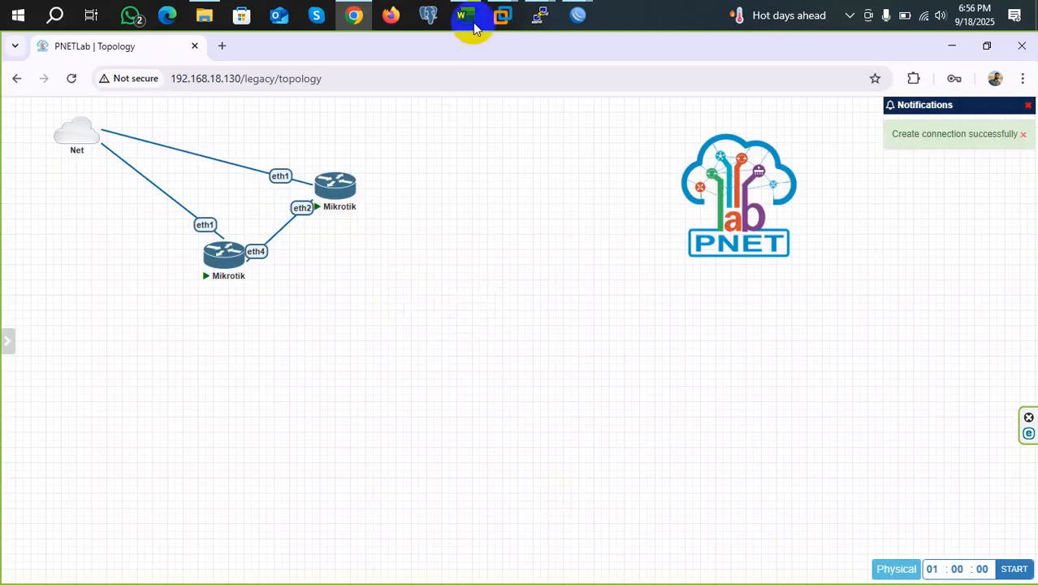
Log in to the rebooted second Mikrotik's console as admin
mouse_move(539, 15)
click(598, 128)
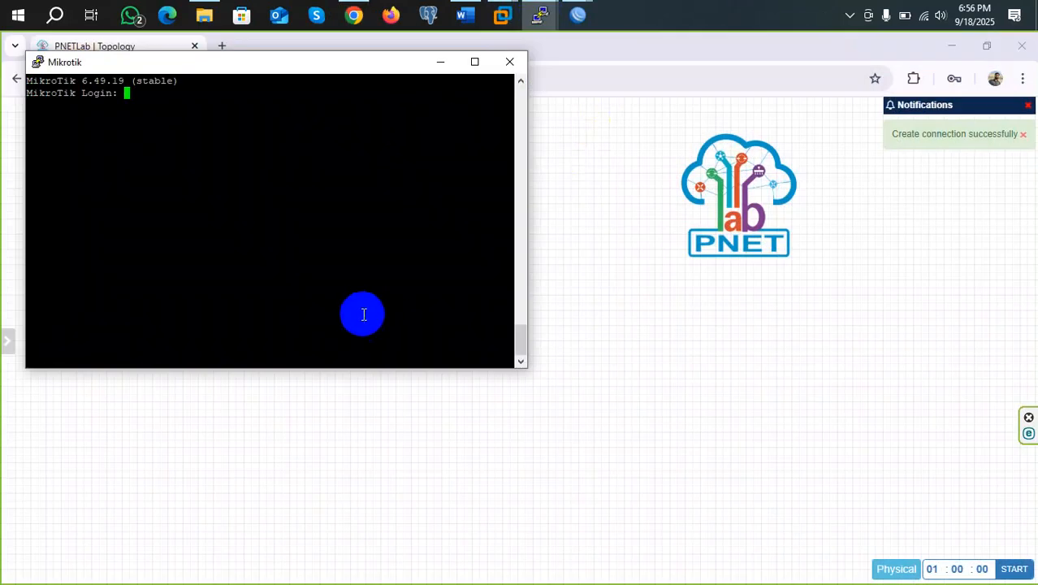
text(admin)
key(Return)
key(Return)
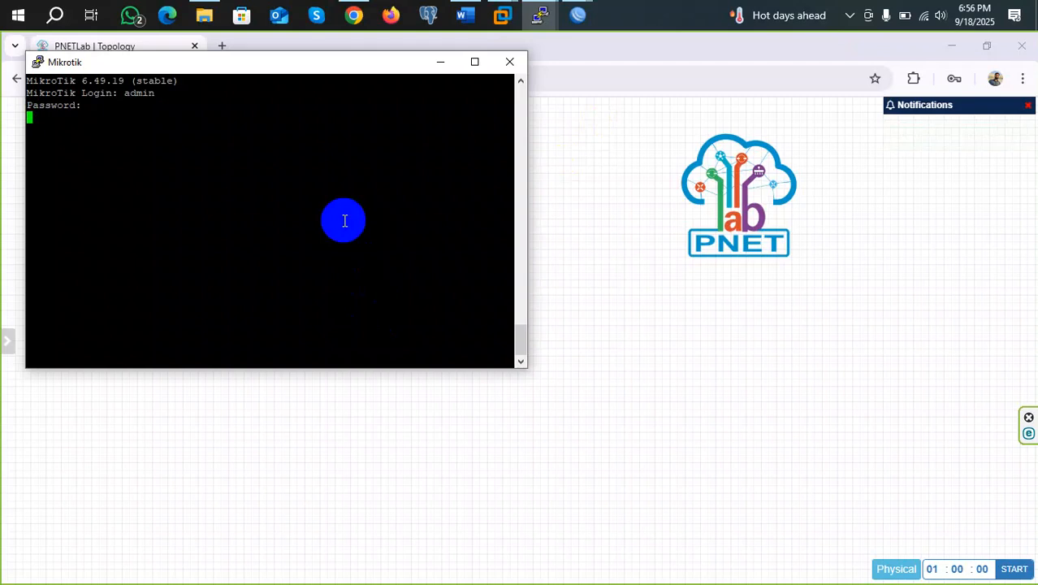
key(Return)
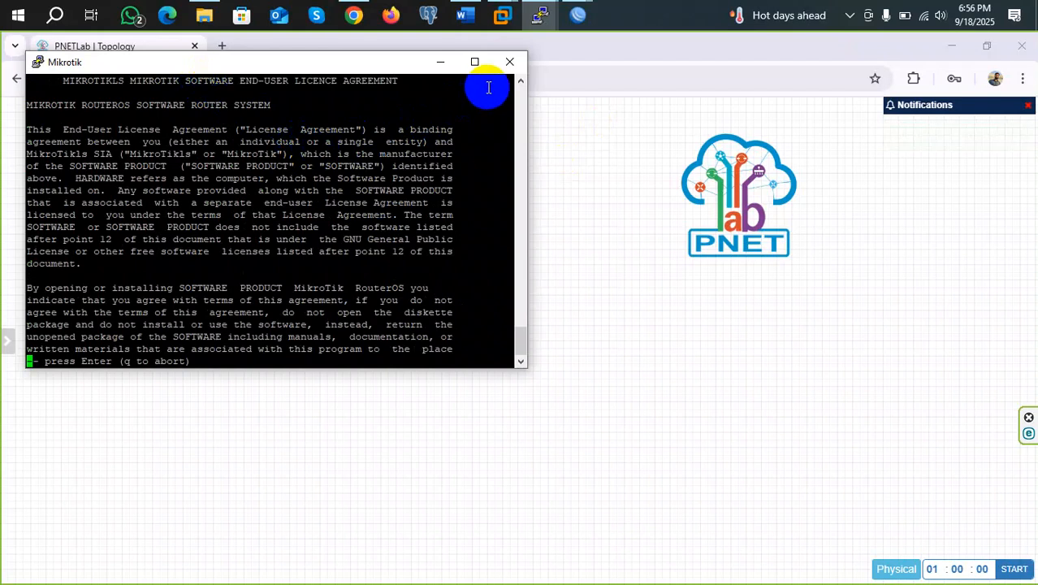
Page past the licence agreement and close the PuTTY console, confirming the exit
key(Return)
key(Return)
key(Return)
key(Return)
key(Return)
key(Return)
key(Return)
key(Return)
key(Return)
key(Return)
key(Return)
key(Return)
key(Return)
key(Return)
key(Return)
key(Return)
key(Return)
key(Return)
key(Return)
key(Return)
key(Return)
key(Return)
key(Return)
key(Return)
key(Return)
key(Return)
key(Return)
key(Return)
key(Return)
key(Return)
key(Return)
key(Return)
key(Return)
key(Return)
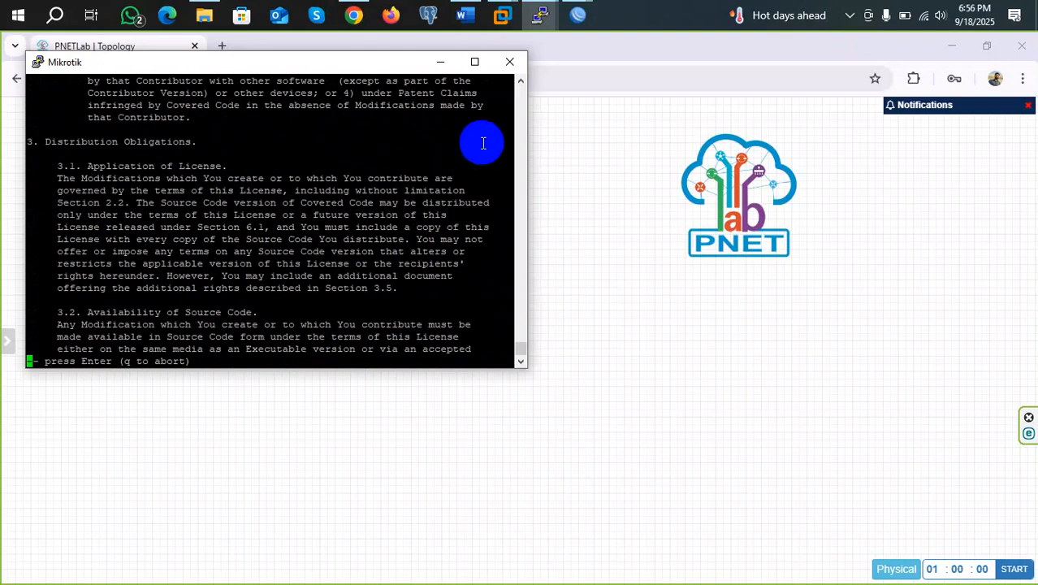
click(509, 62)
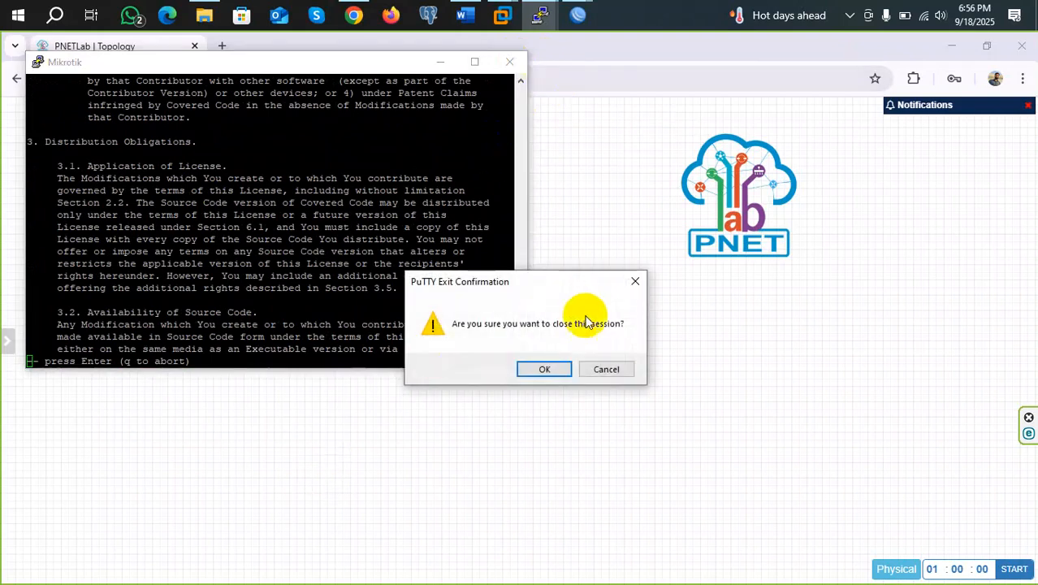
click(544, 369)
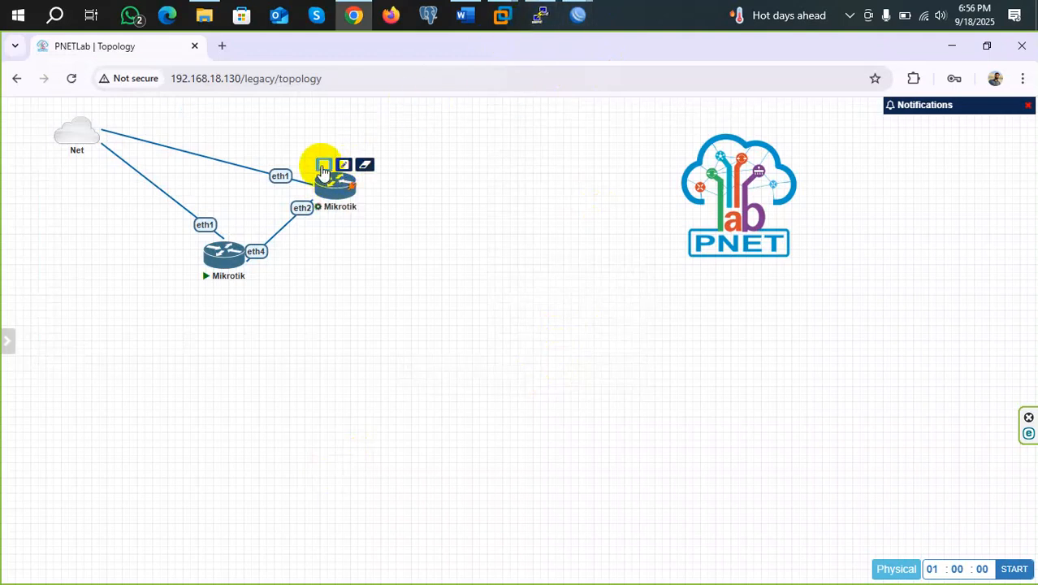
Stop and restart the upper Mikrotik router, then open its console in the terminal client
click(323, 167)
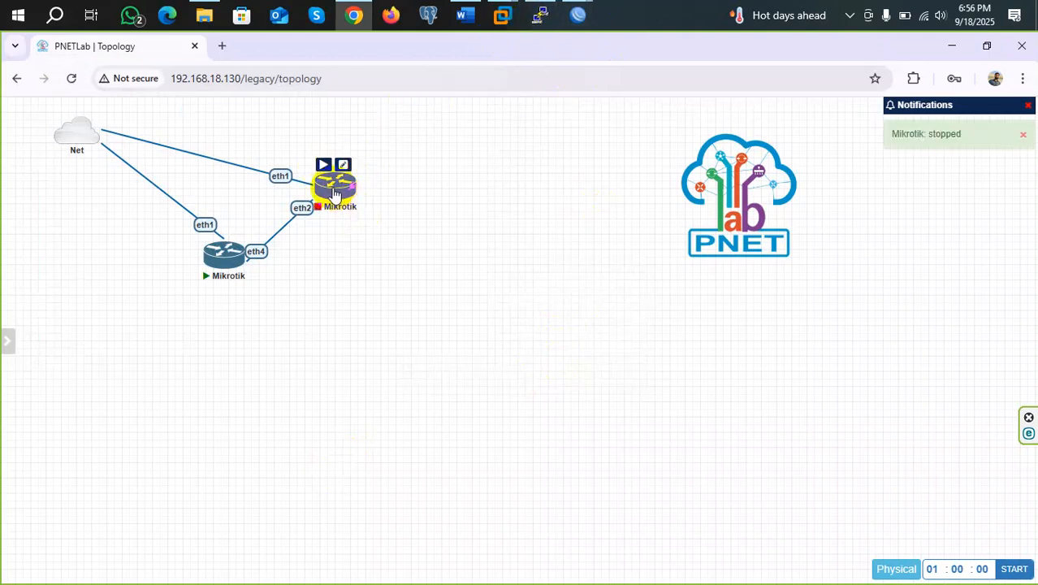
click(323, 165)
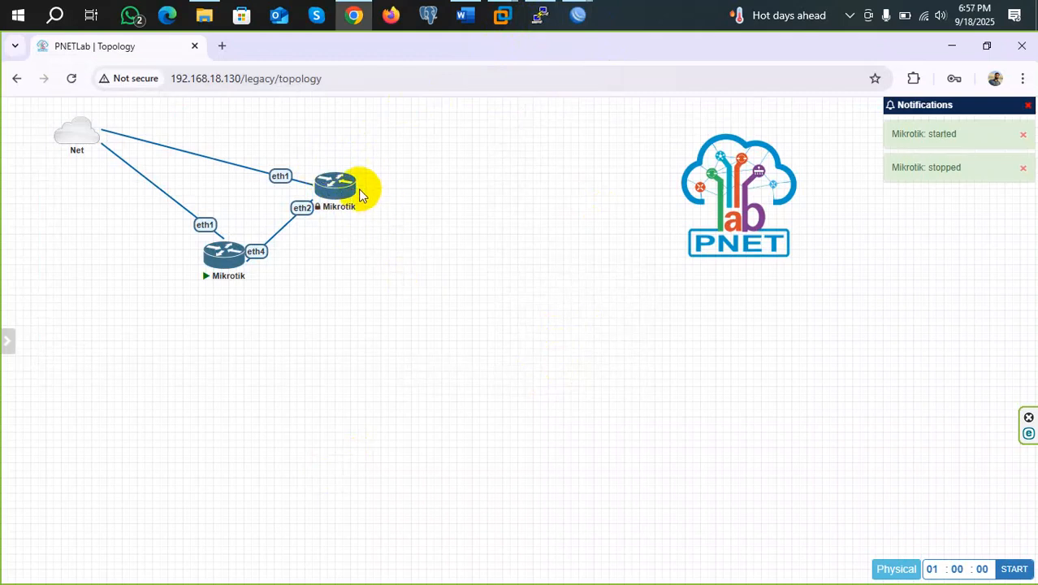
mouse_move(335, 193)
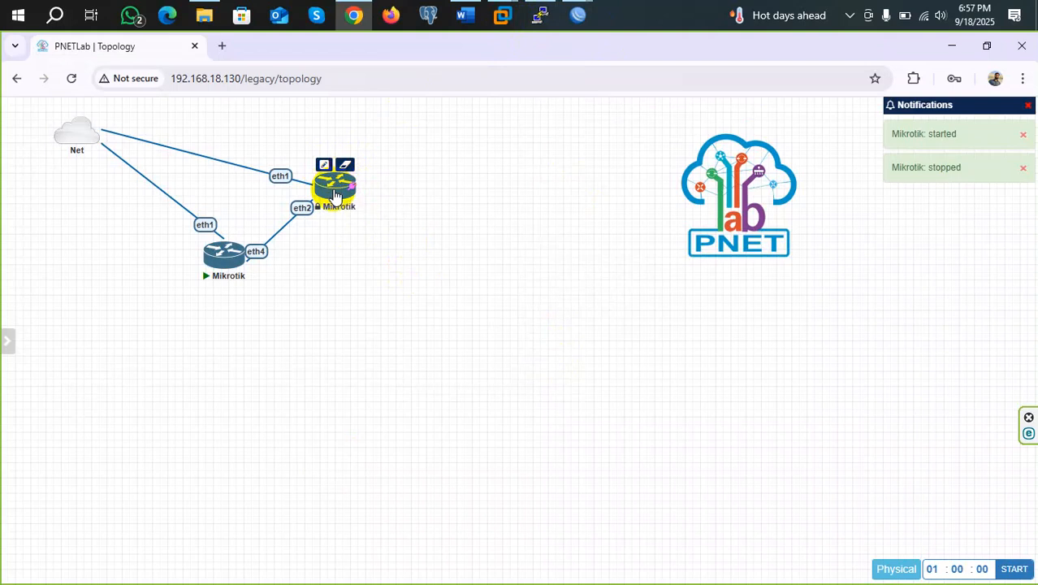
click(335, 193)
click(494, 192)
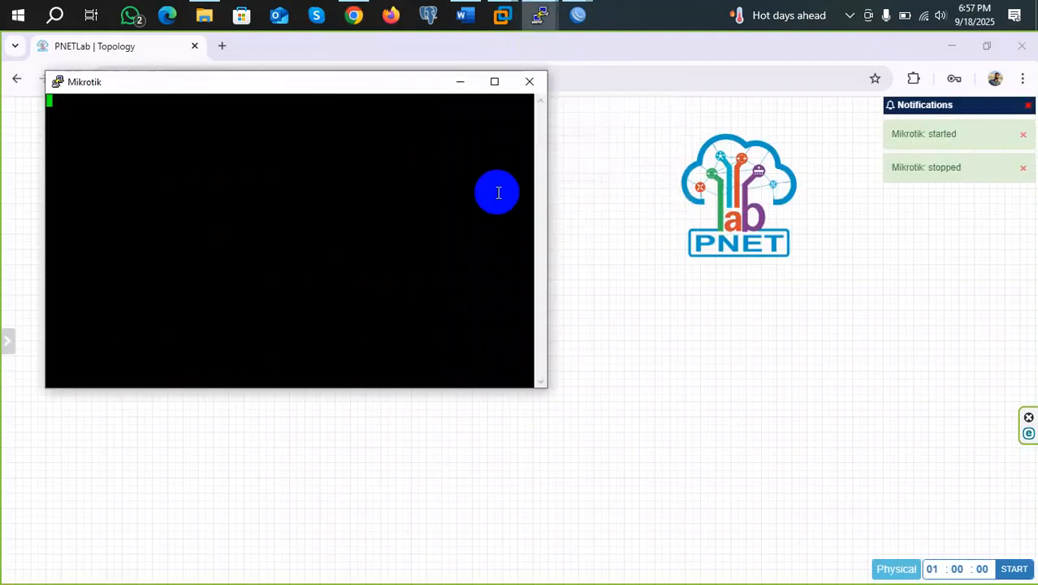
click(1000, 575)
Log in to the router console as admin and set and confirm a new password
click(343, 128)
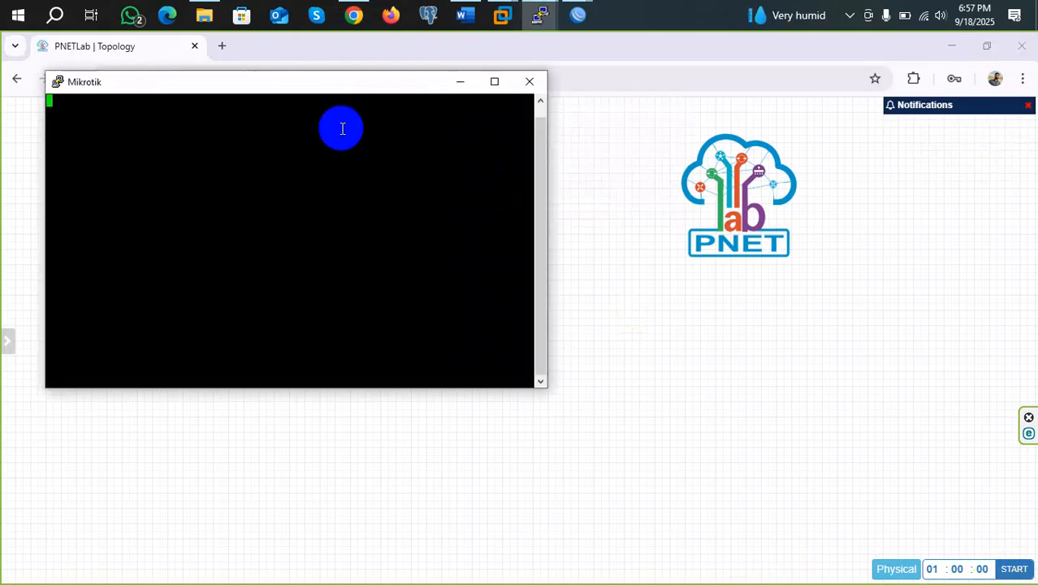
text(admin)
key(Return)
key(Return)
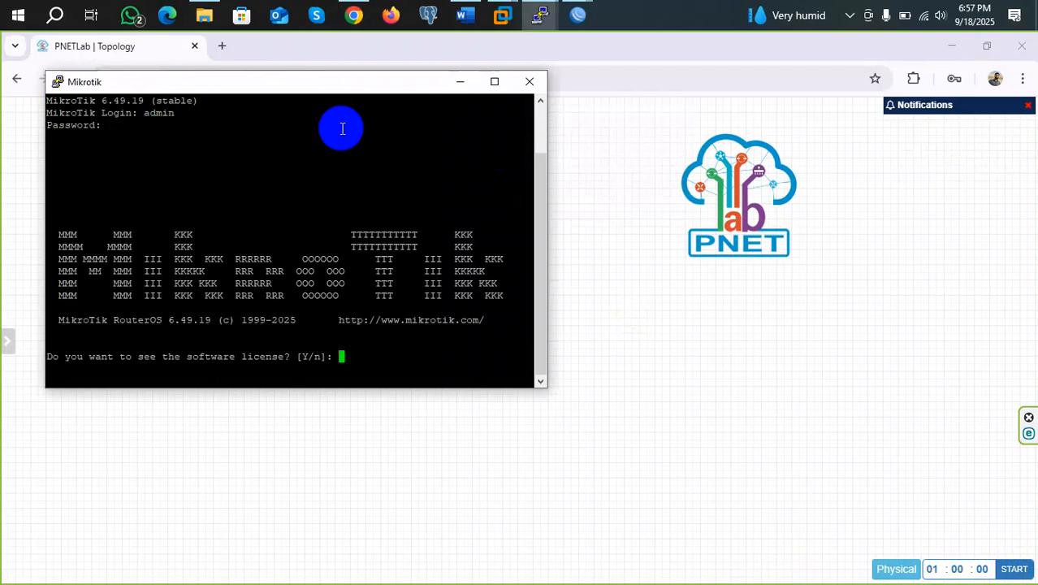
text(n)
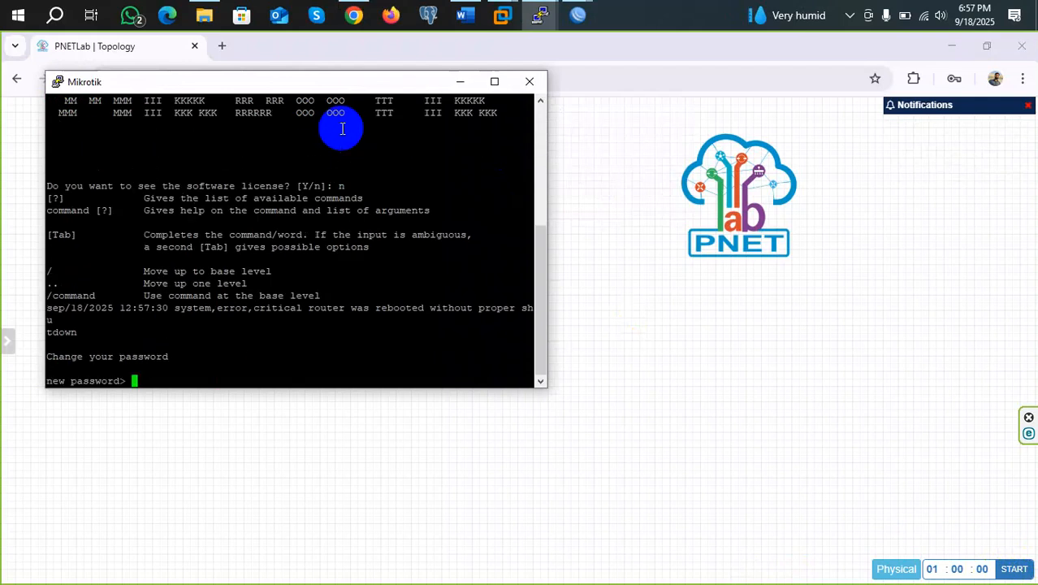
text(*****)
key(Return)
text(***)
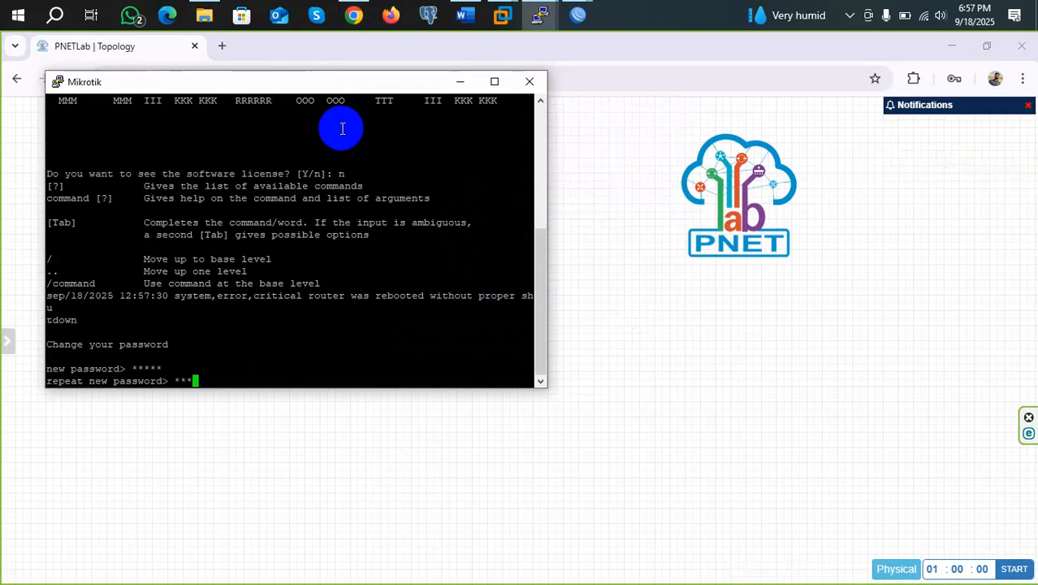
key(Return)
Run 'interface ethernet print' and copy ether1's MAC 50:7F:A6:00:0A:00
key(Return)
key(Return)
key(Return)
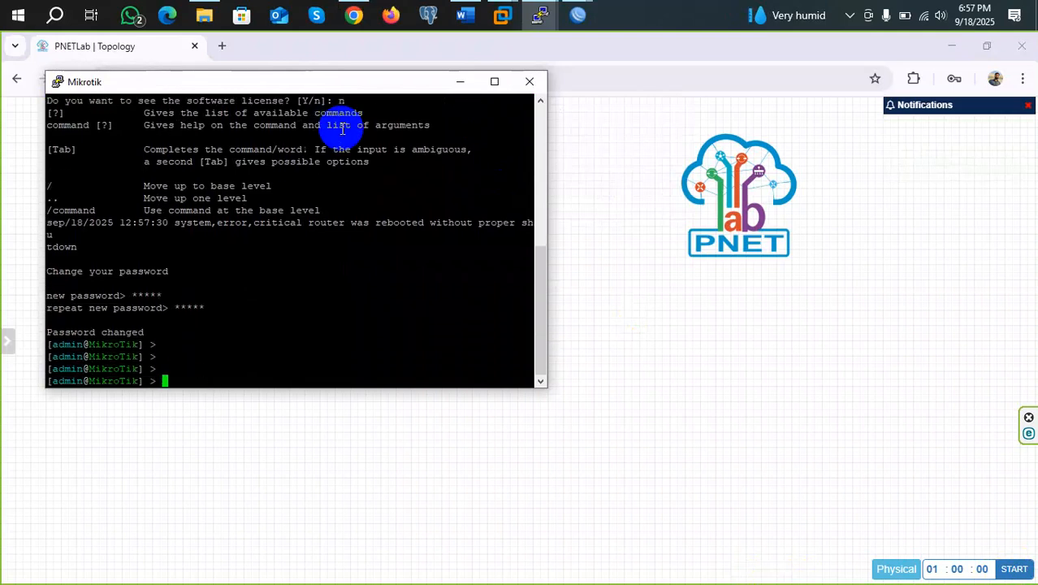
text(interface ethernet print)
key(Return)
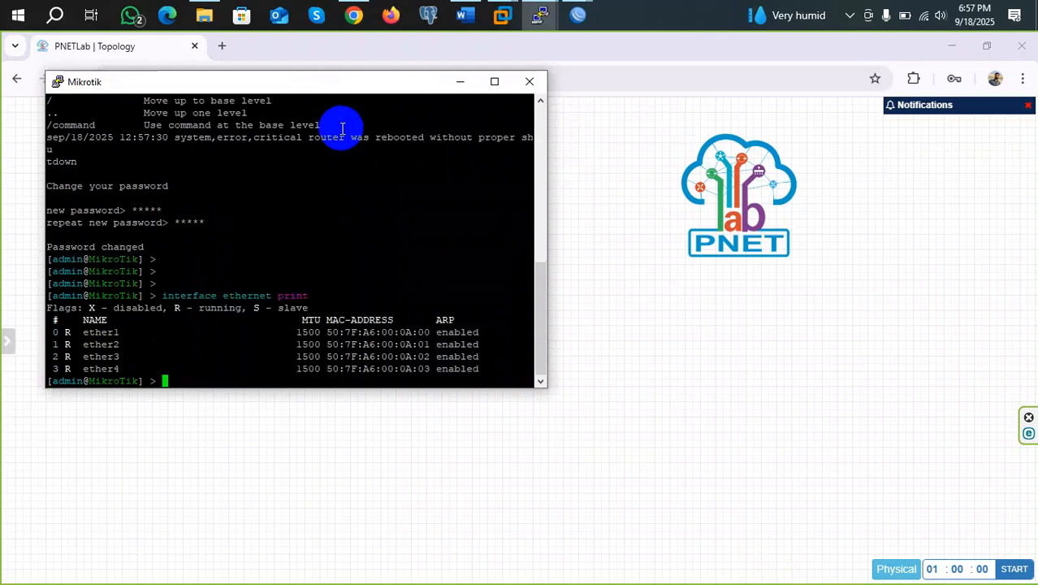
drag(430, 333, 328, 333)
key(Return)
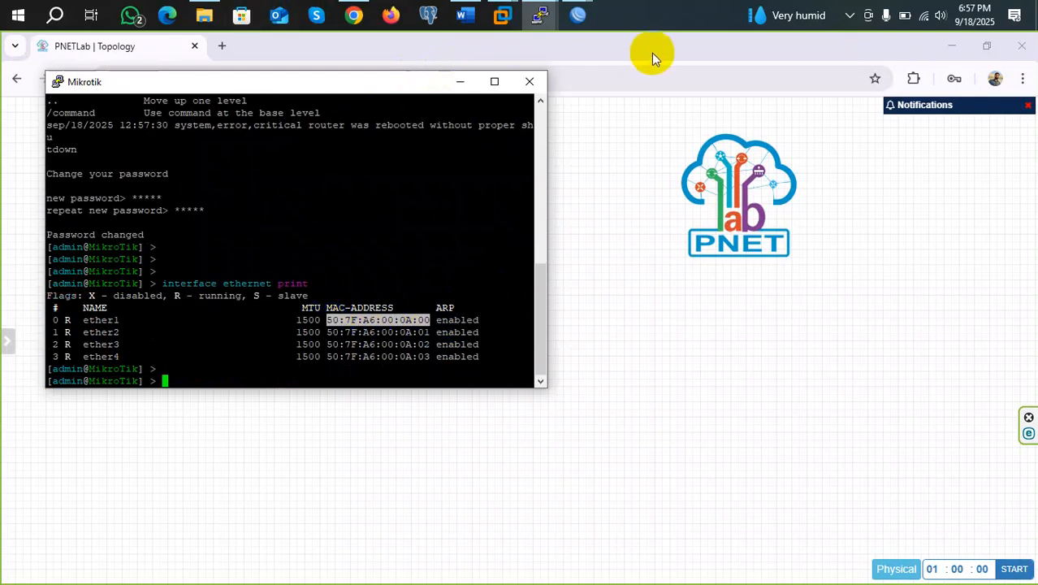
Connect WinBox to the router by its MAC 50:7F:A6:00:0A:00 and maximize the window
mouse_move(578, 14)
click(625, 81)
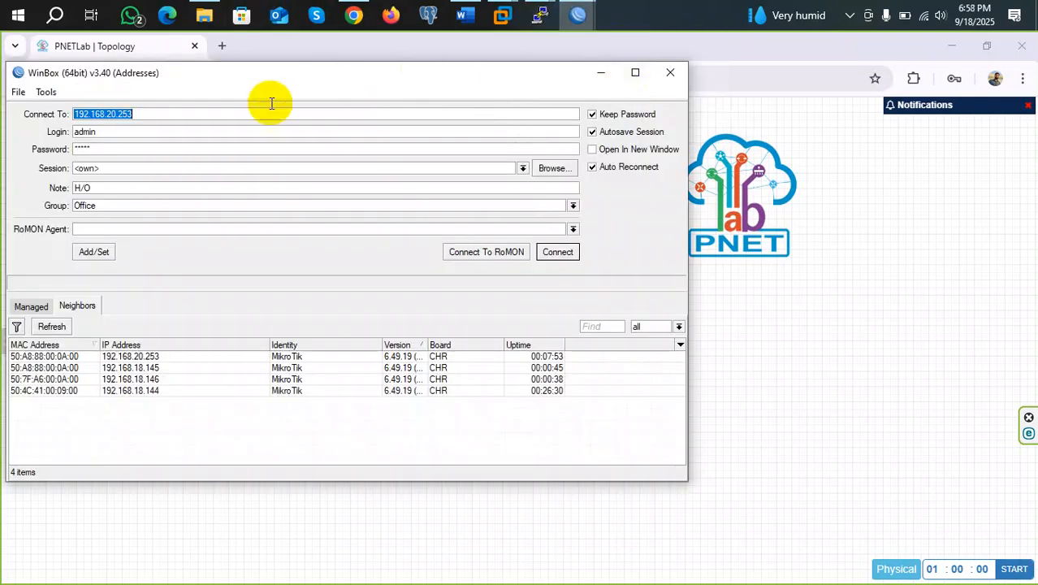
text(50:7F:A6:00:0A:00)
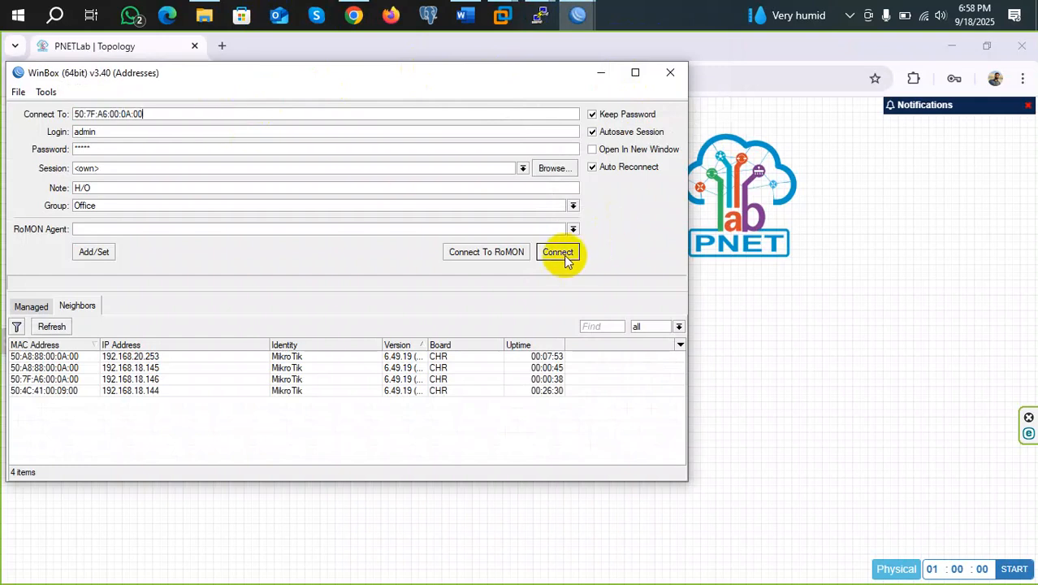
click(561, 252)
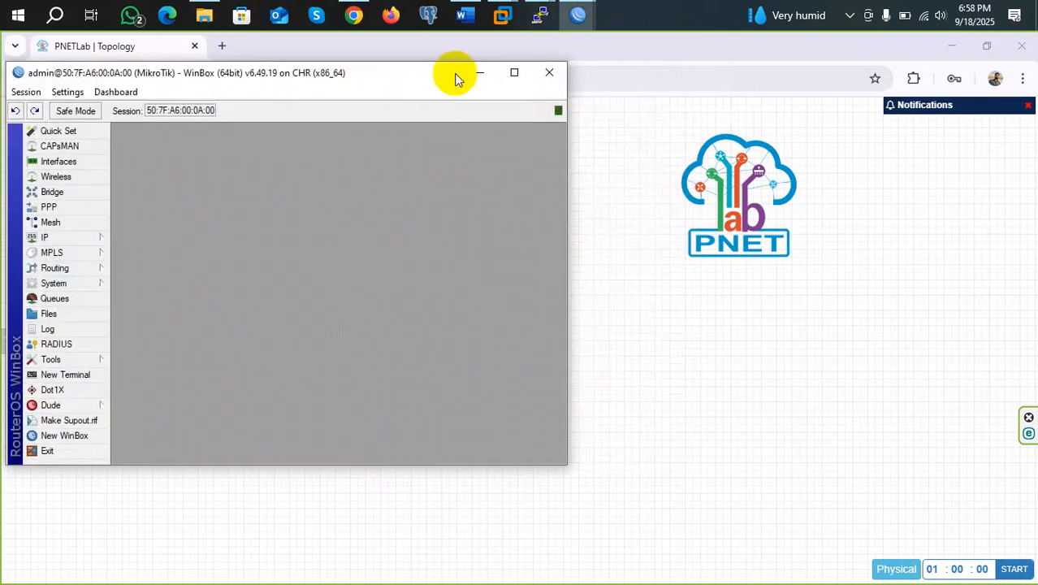
click(514, 73)
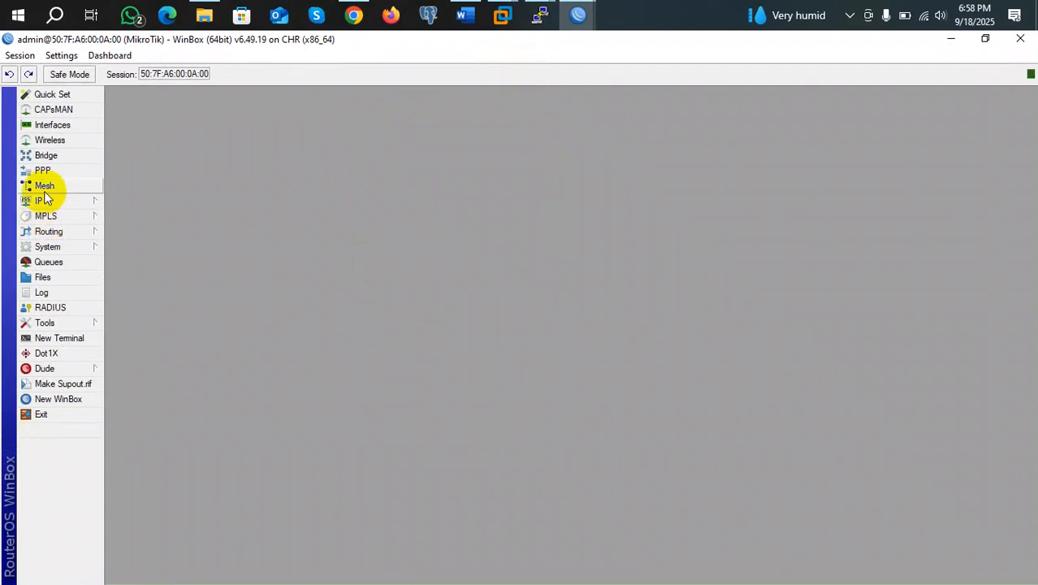
Open the router's ARP List from the IP menu
click(41, 200)
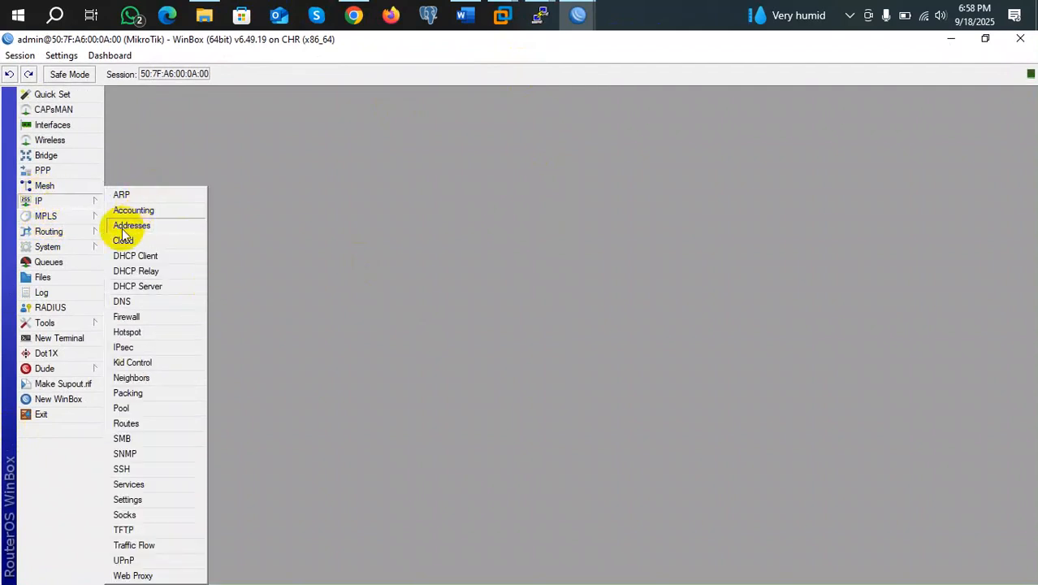
click(69, 201)
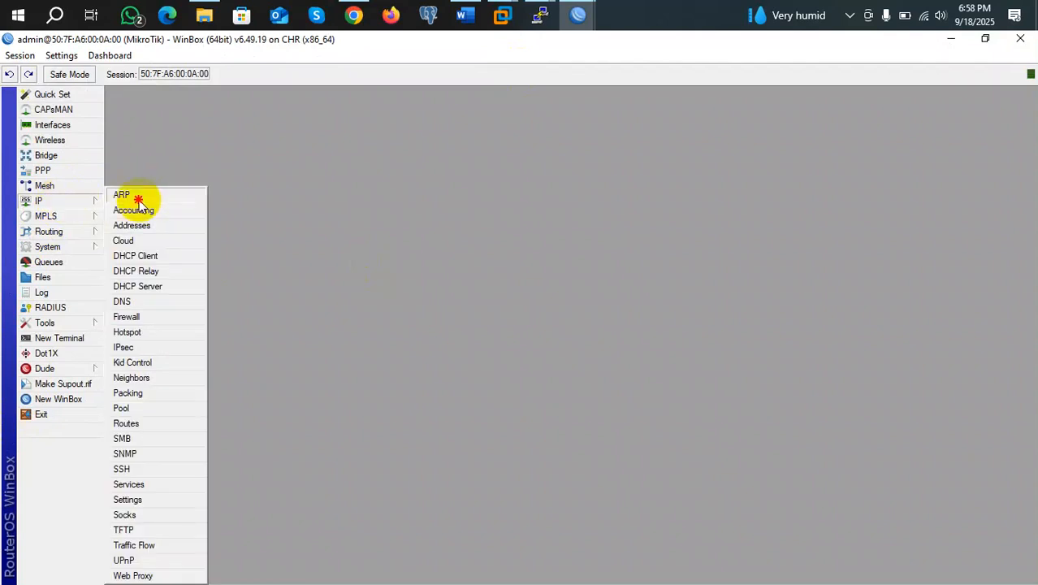
click(136, 194)
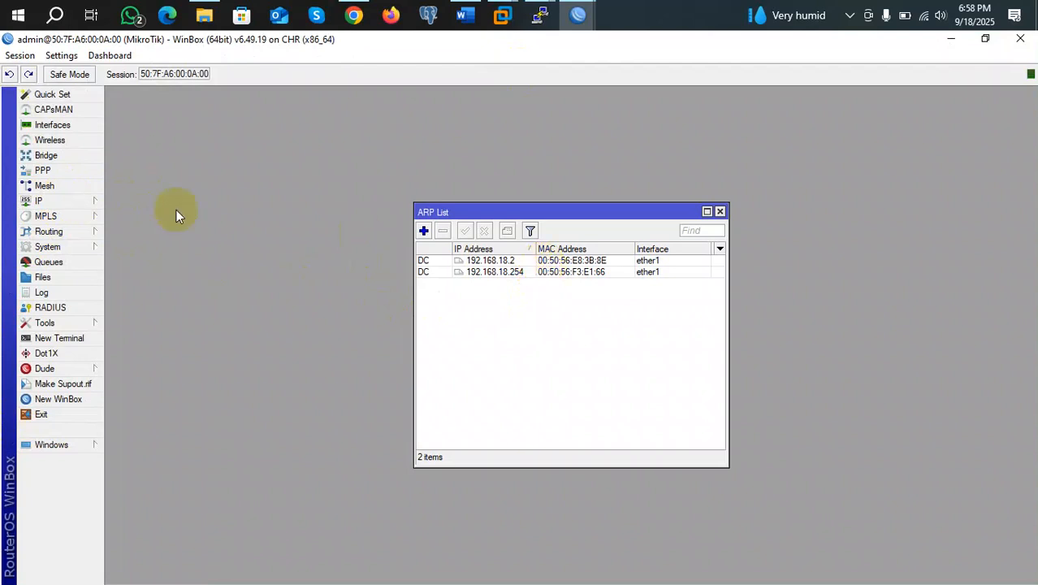
Inspect the ether1 DHCP client's advanced and status details, then select the 192.168.18.254 ARP entry
click(53, 205)
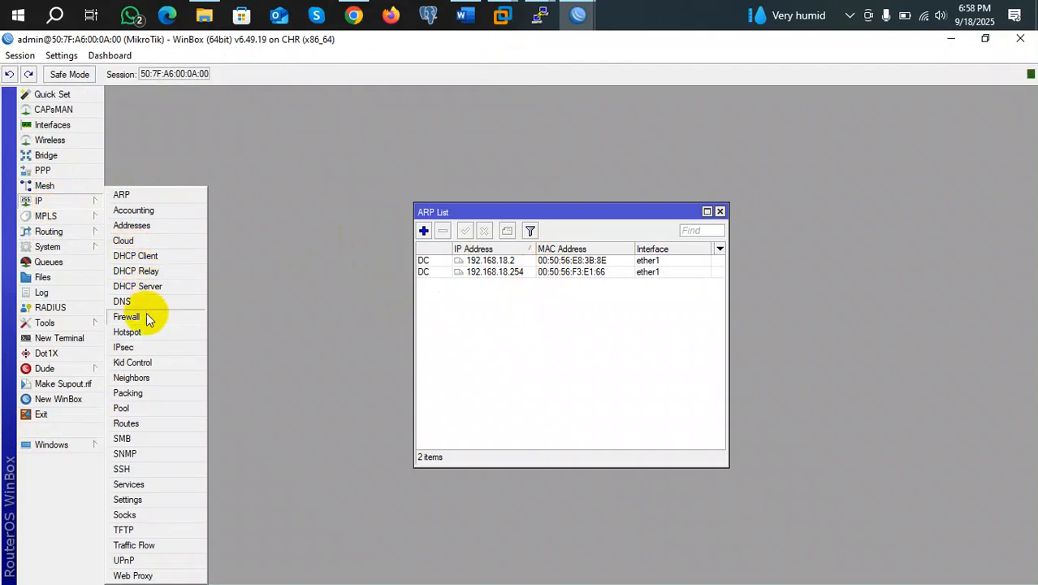
click(149, 255)
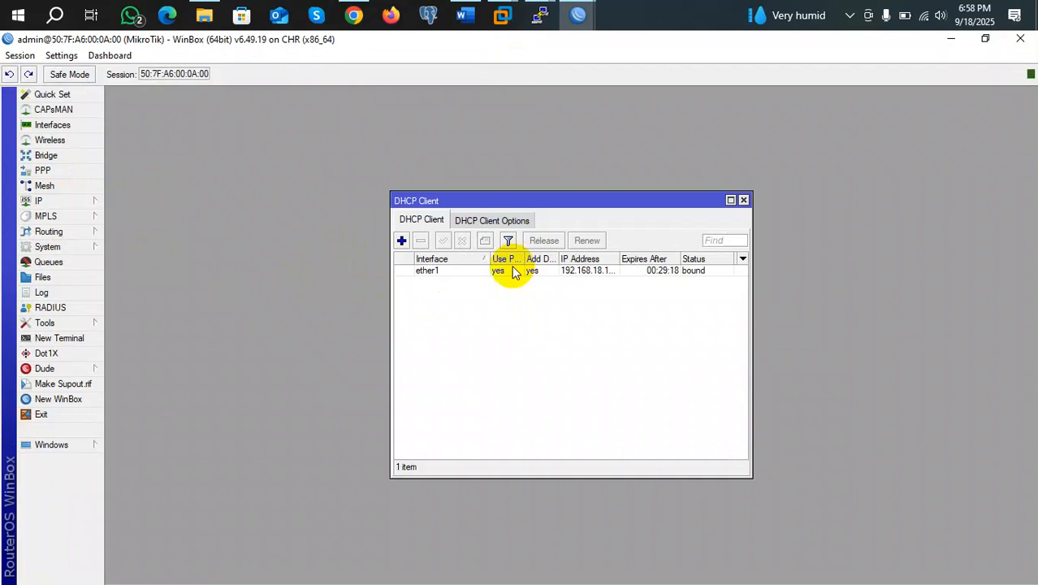
double_click(511, 272)
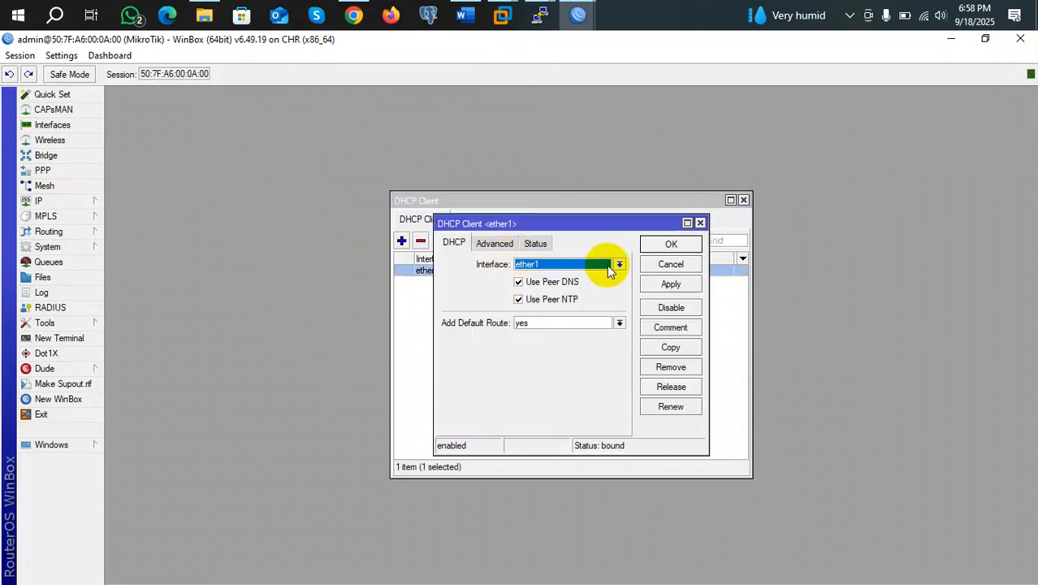
click(495, 243)
click(535, 243)
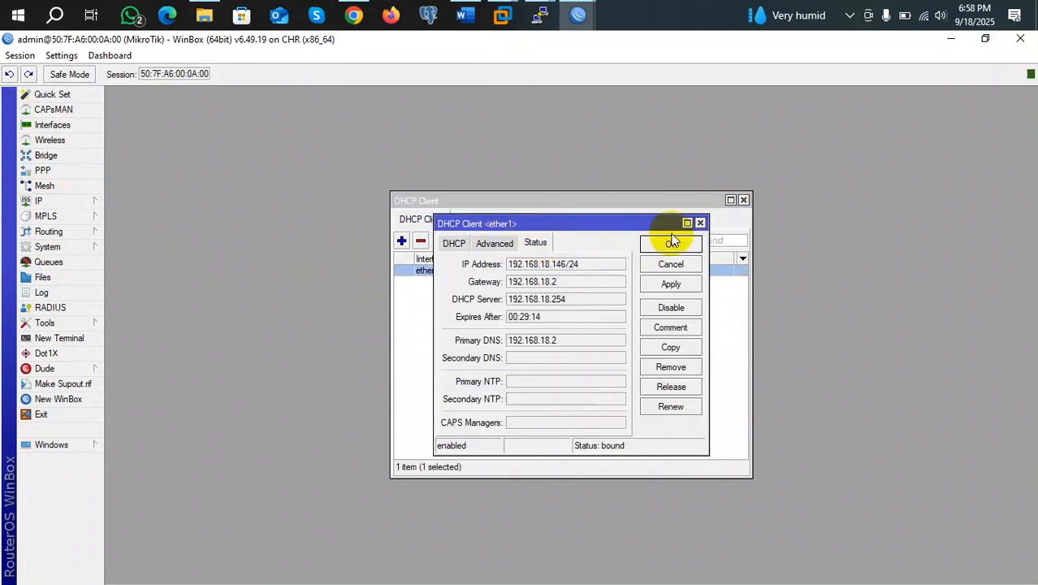
click(699, 224)
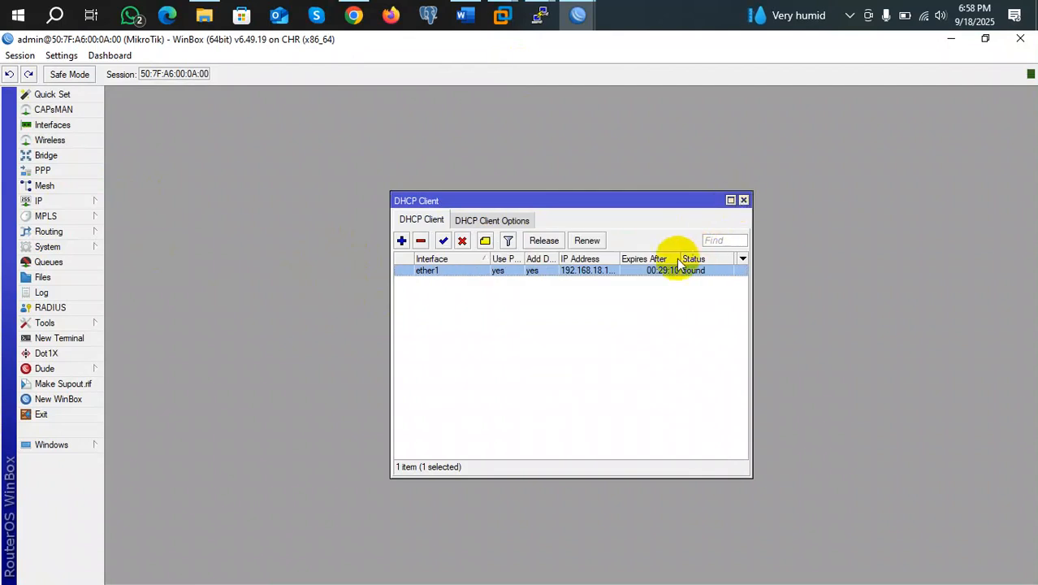
drag(619, 260, 686, 259)
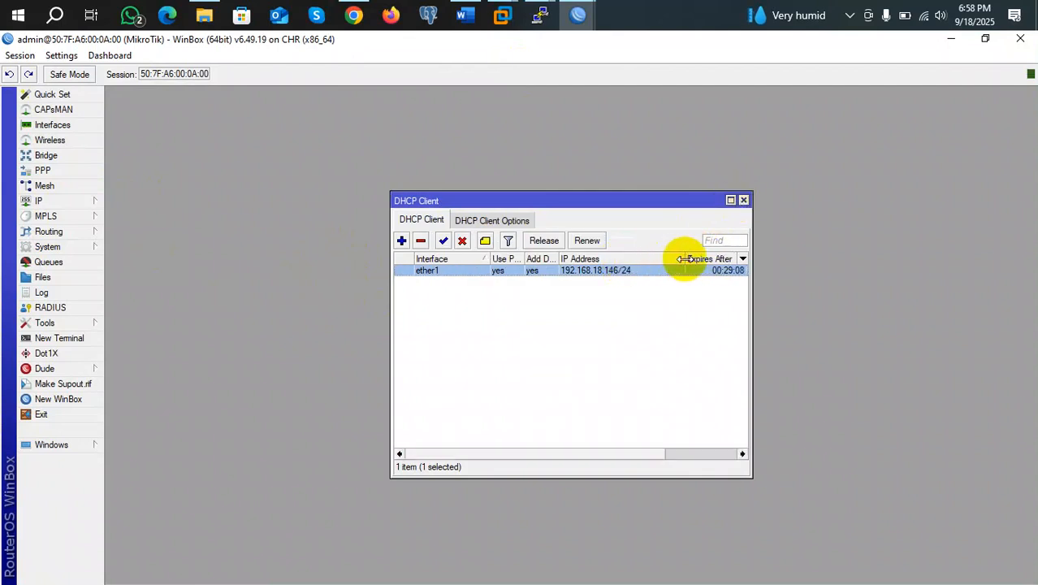
click(743, 201)
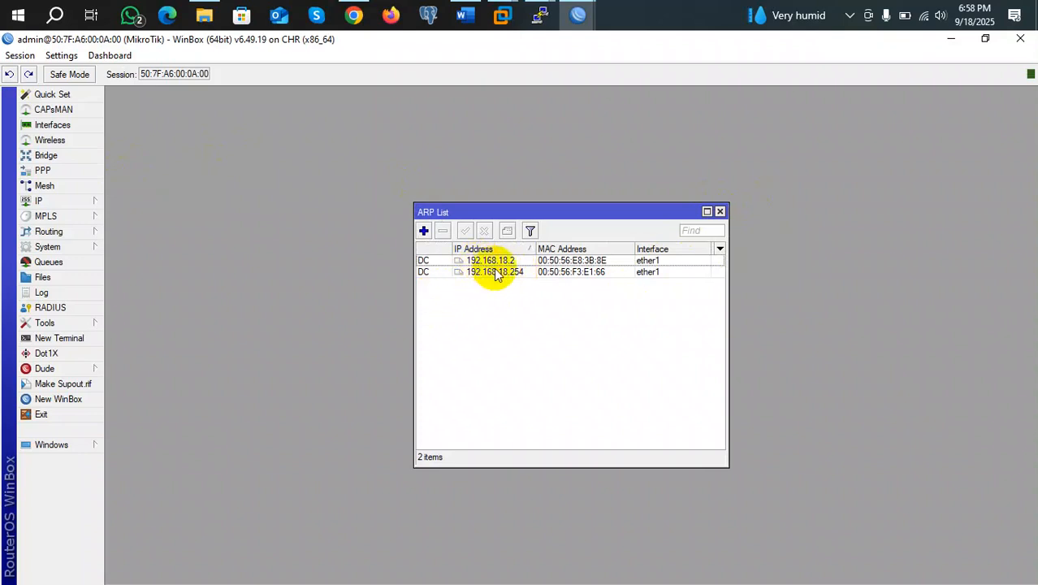
click(537, 271)
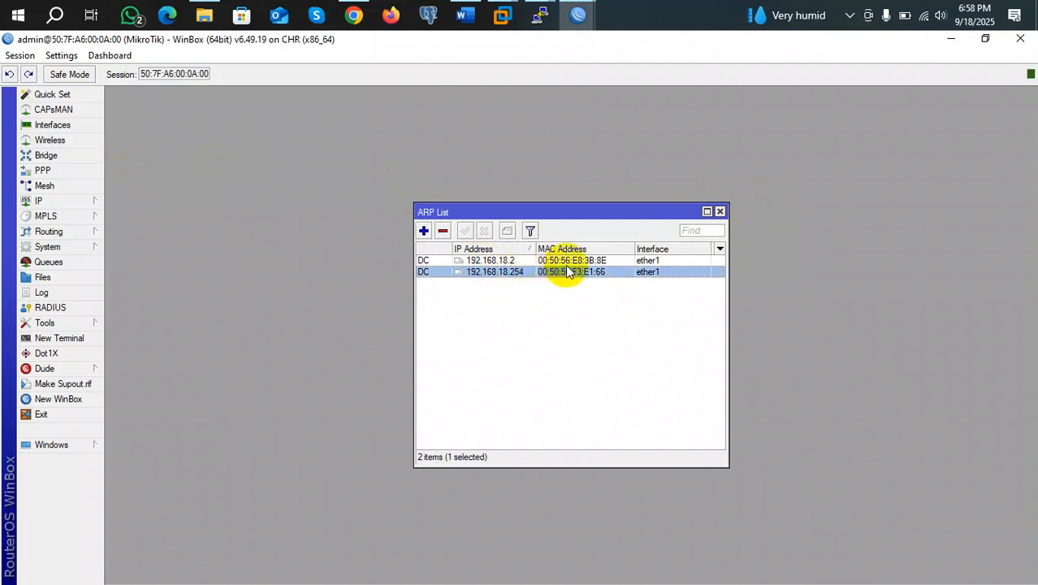
click(49, 201)
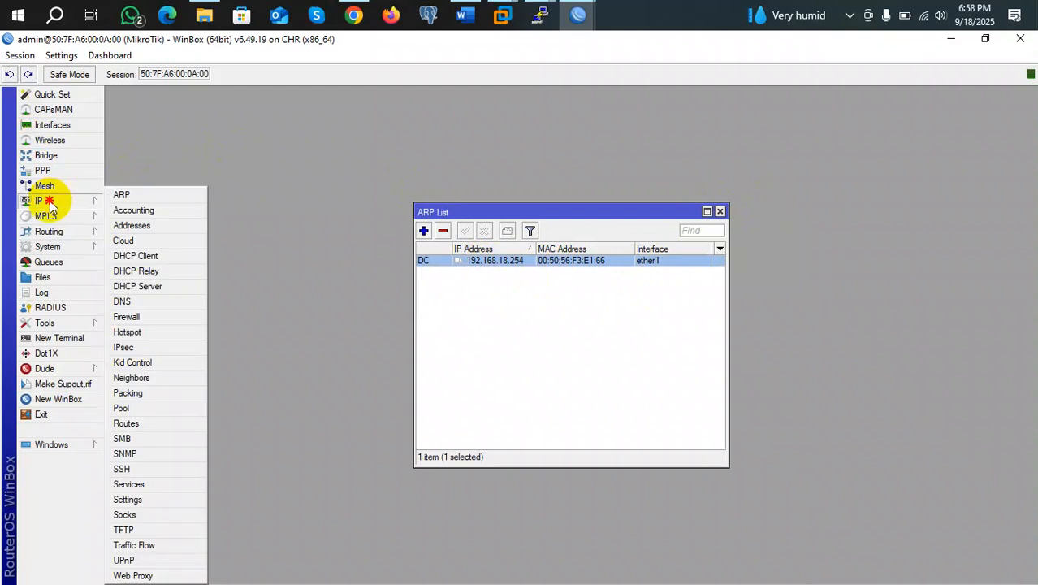
Add the IP address 192.168.20.2/24 on interface ether2
click(138, 228)
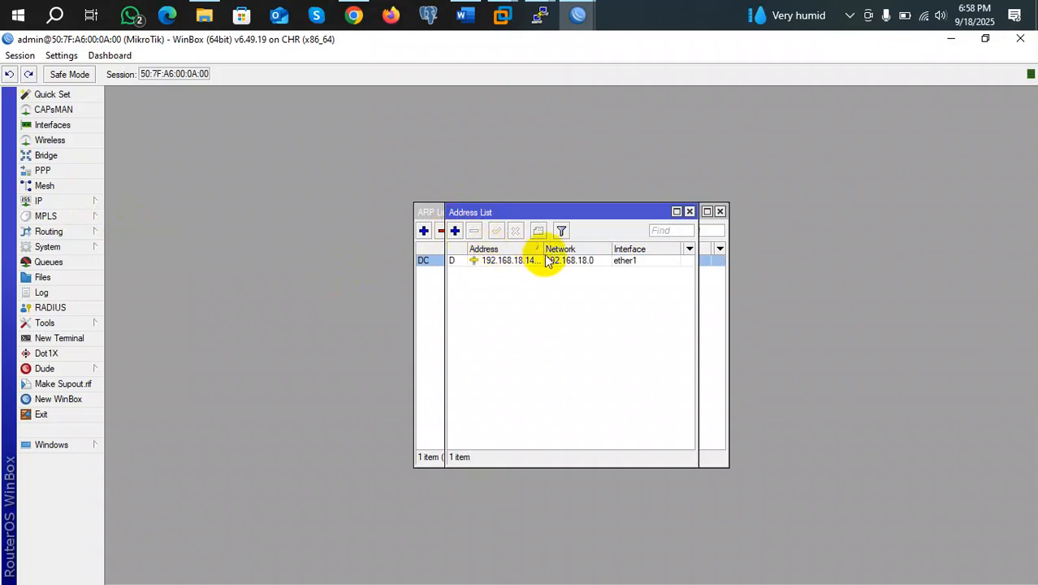
drag(543, 248, 590, 248)
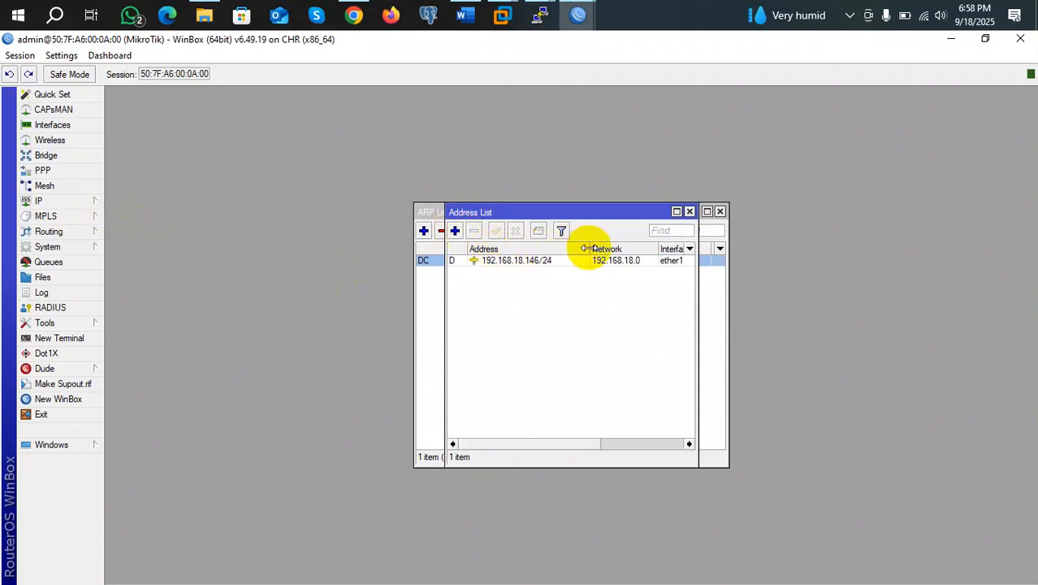
click(455, 230)
text(192.168.20.2)
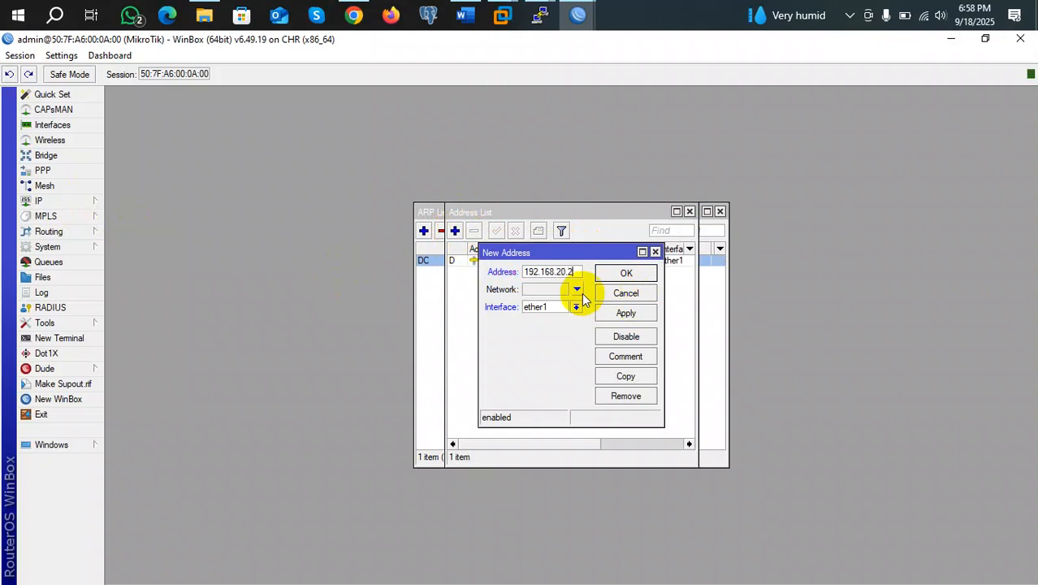
click(576, 307)
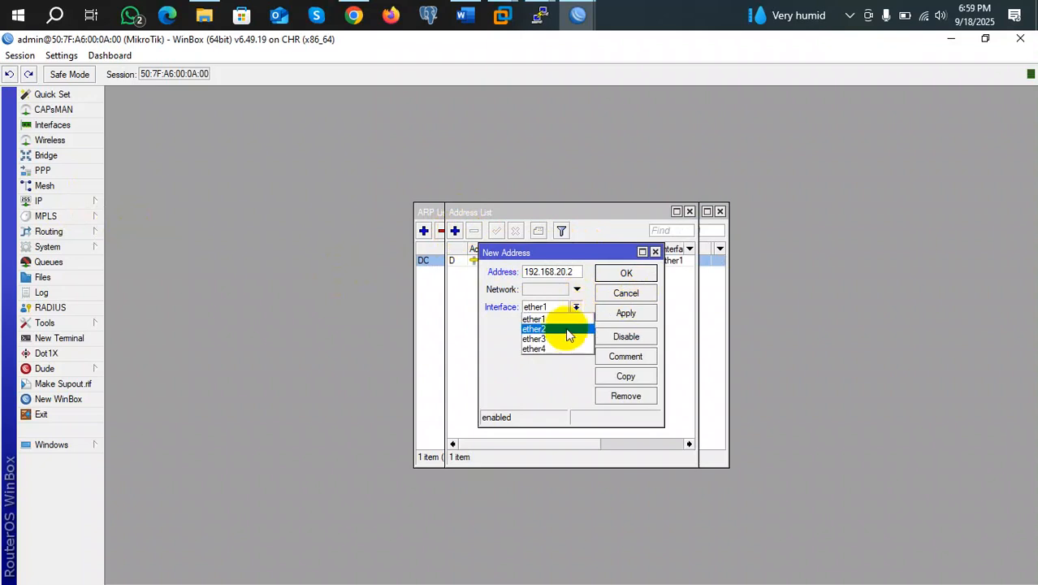
click(564, 336)
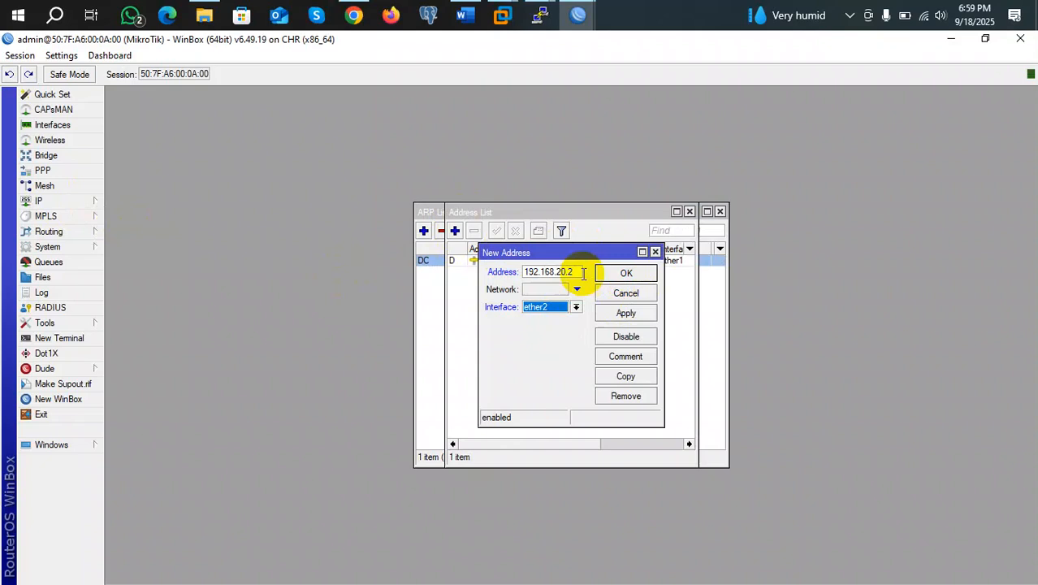
click(579, 271)
text(/24)
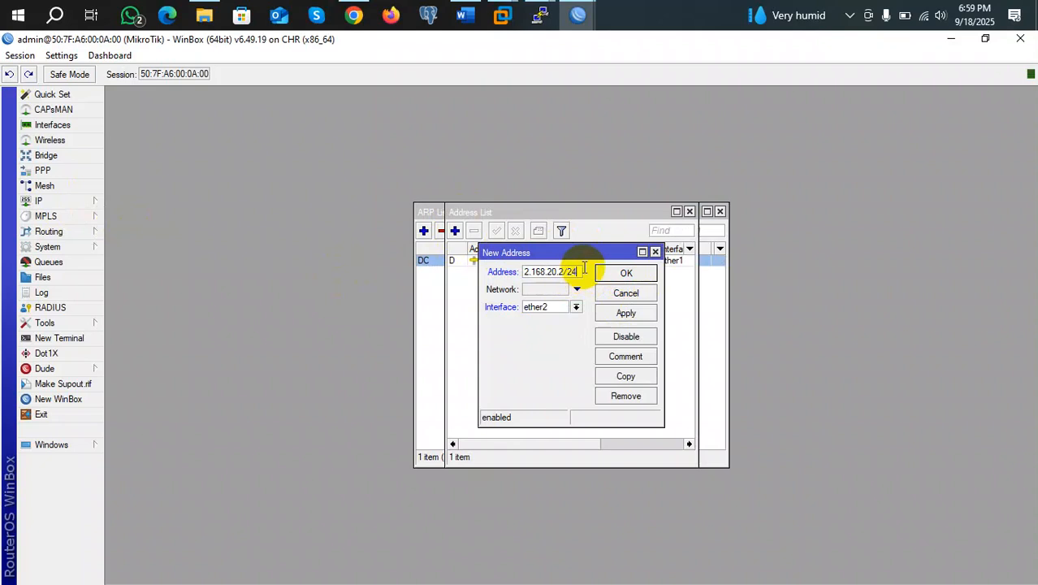
click(637, 312)
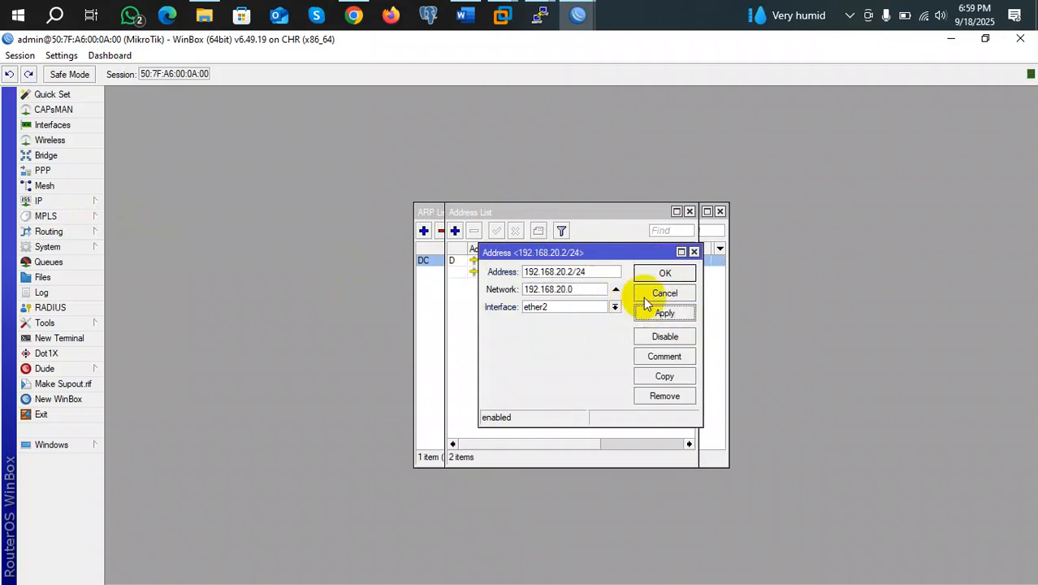
click(654, 278)
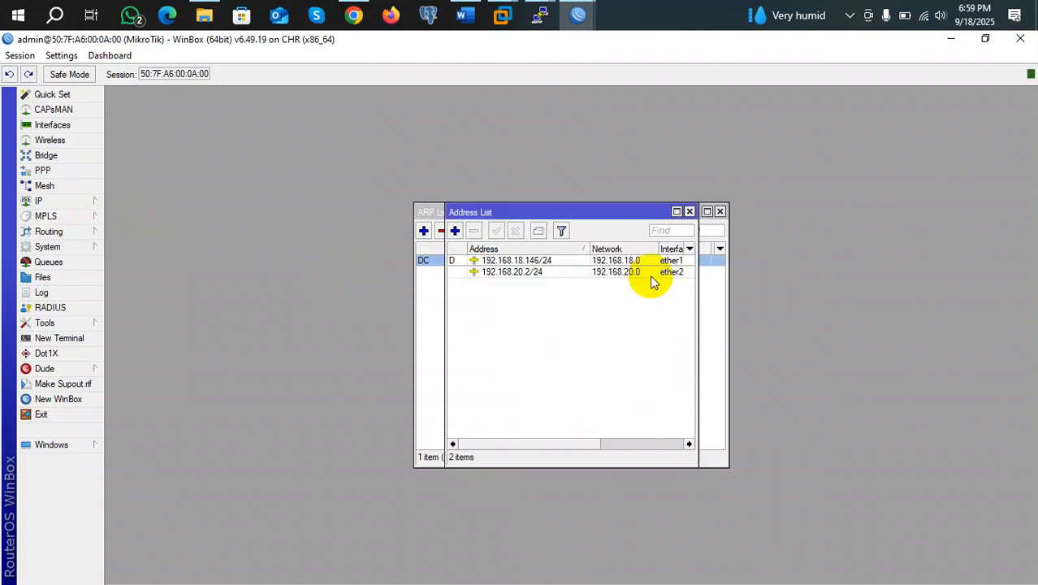
click(47, 202)
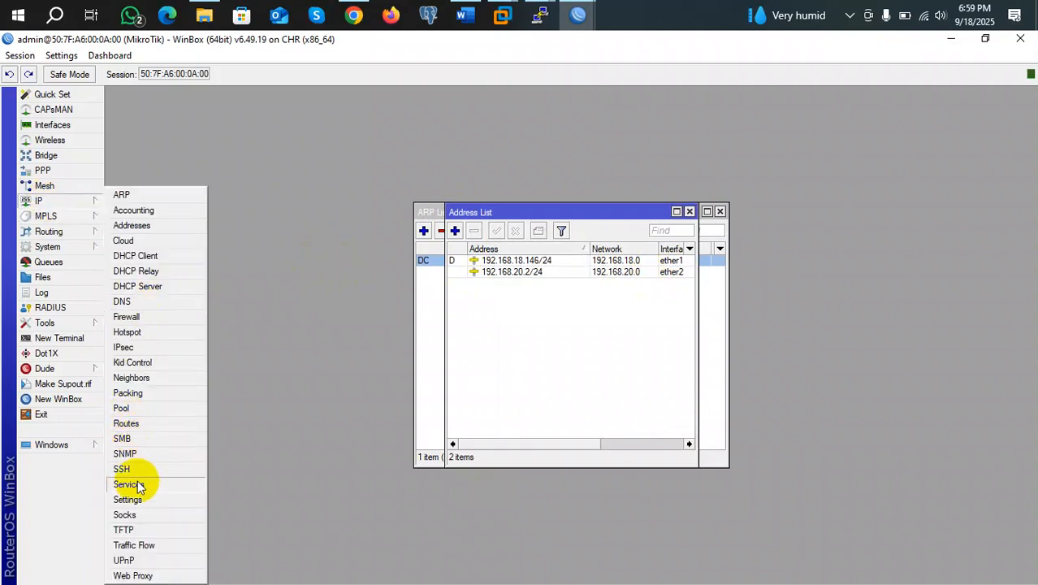
Add a static default route 0.0.0.0/0 with gateway 192.168.20.1
click(127, 423)
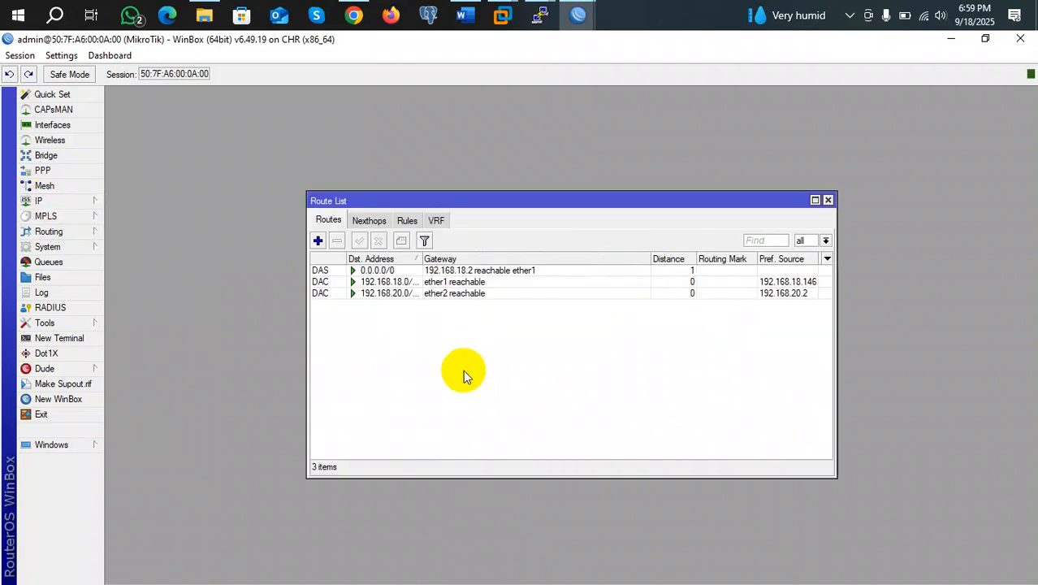
click(317, 242)
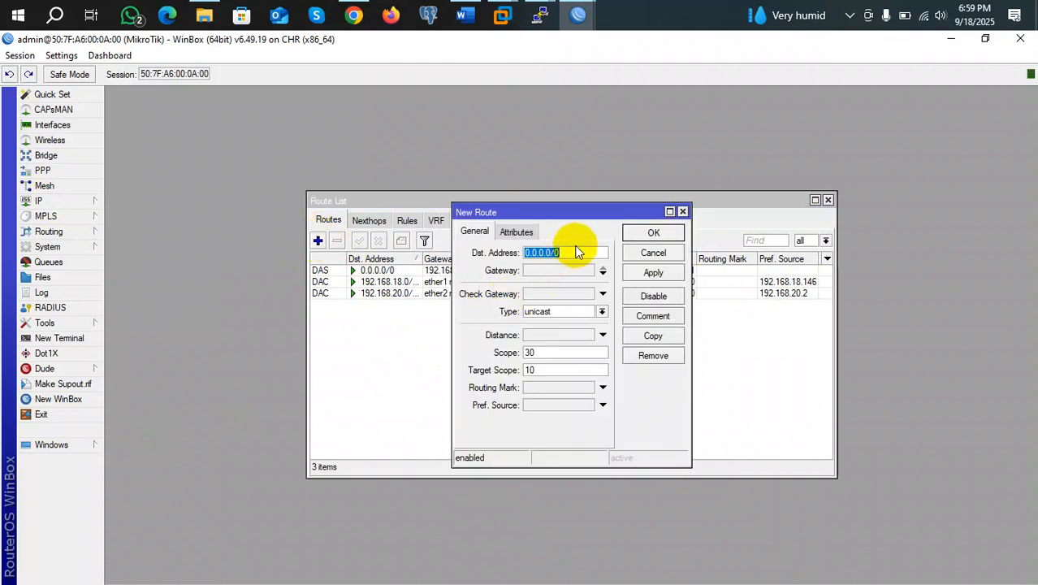
text(1)
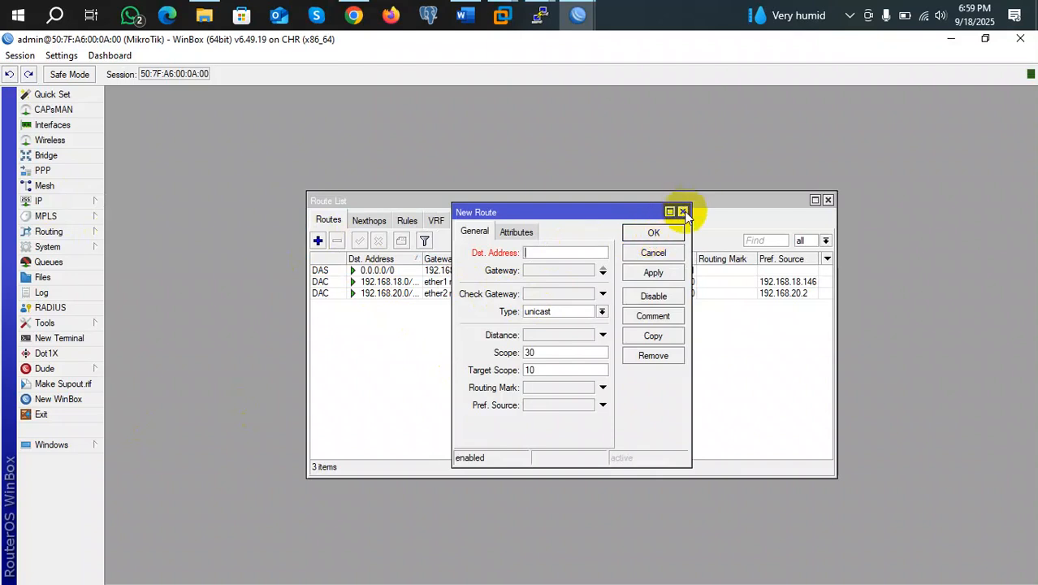
click(682, 211)
click(318, 241)
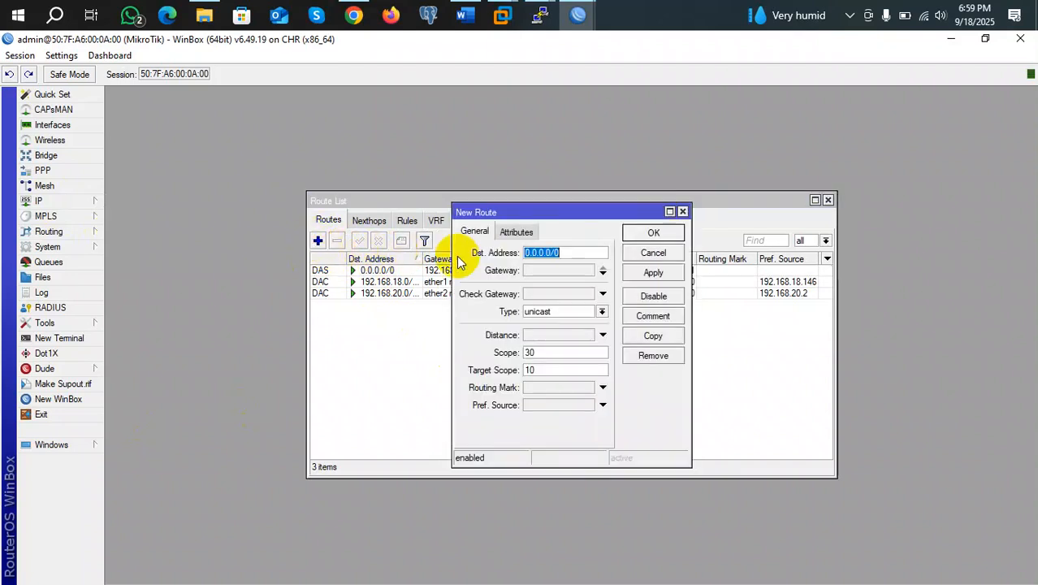
click(536, 271)
text(192)
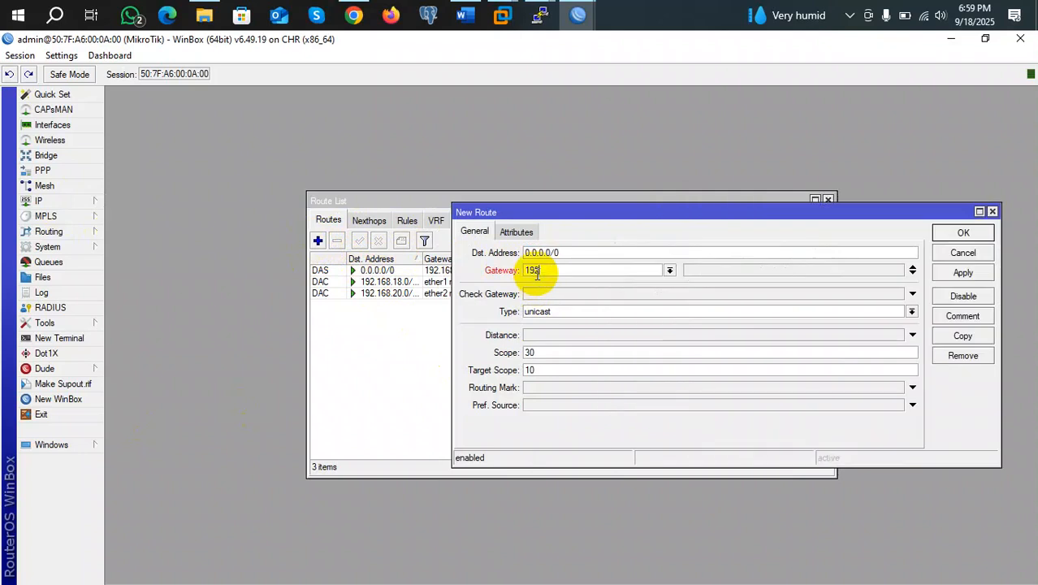
text(.168.20.1)
click(958, 274)
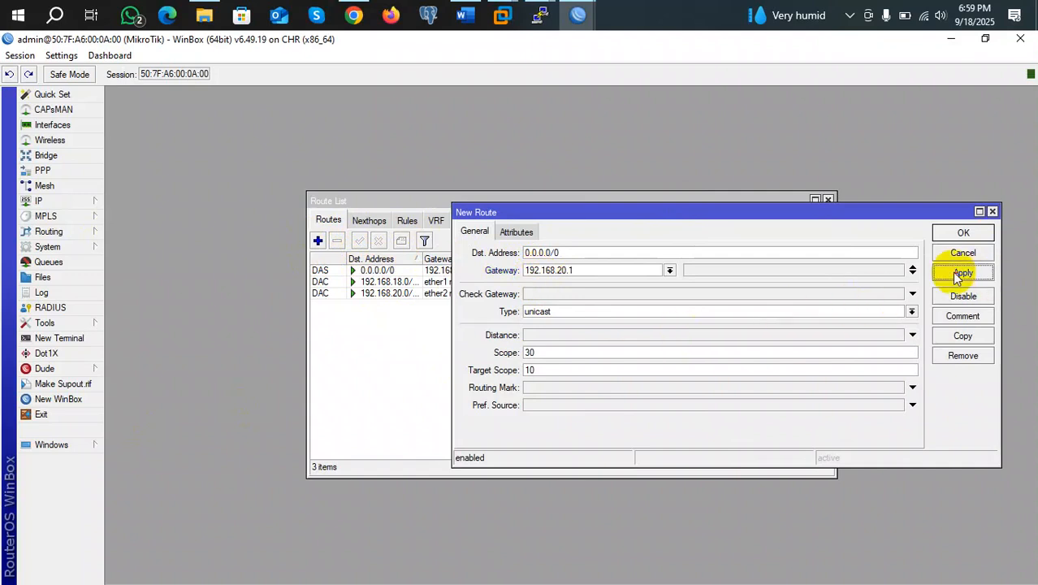
click(955, 235)
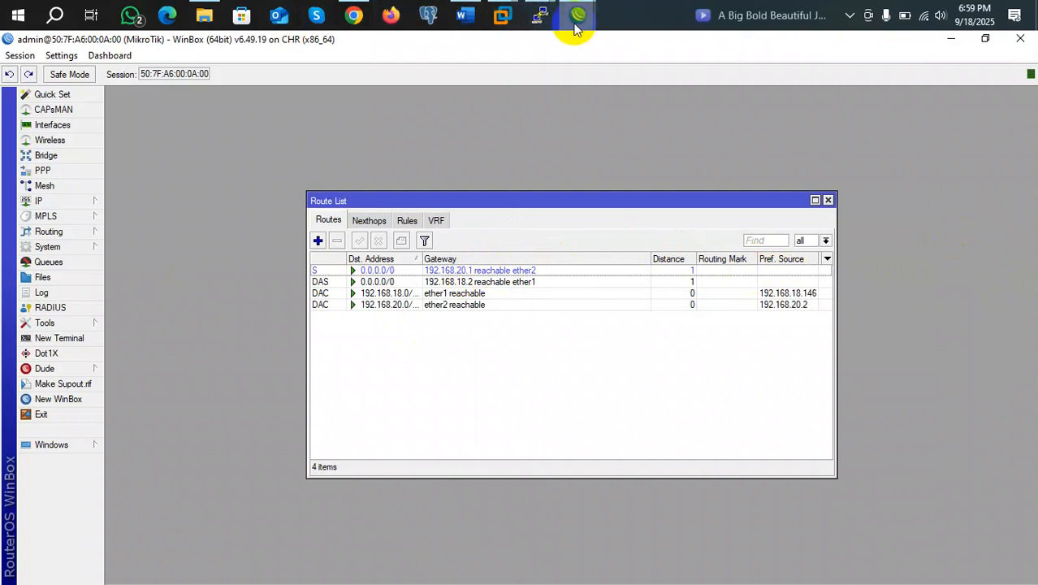
click(55, 399)
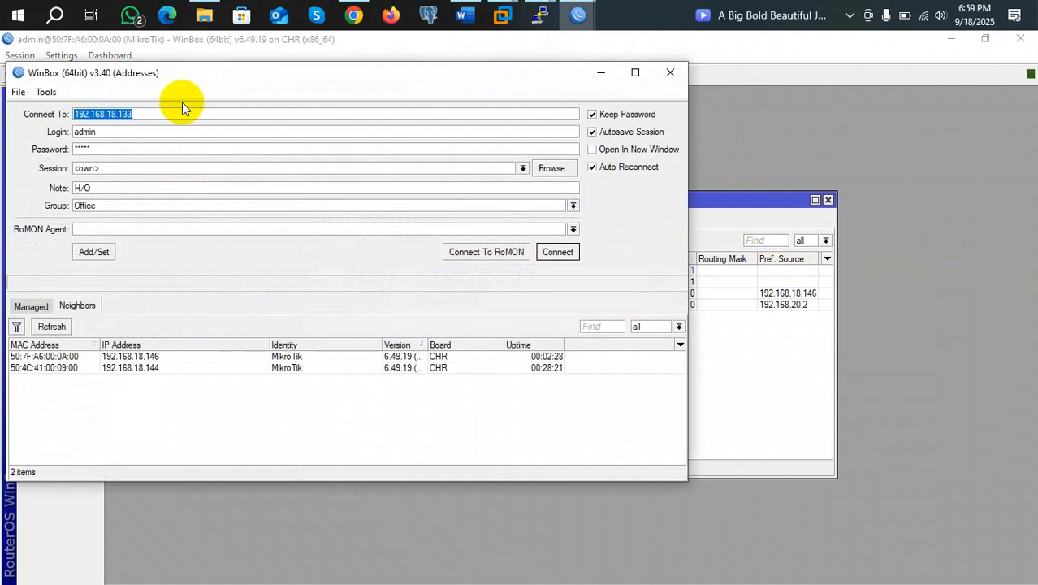
text(192.168.20.2)
key(Return)
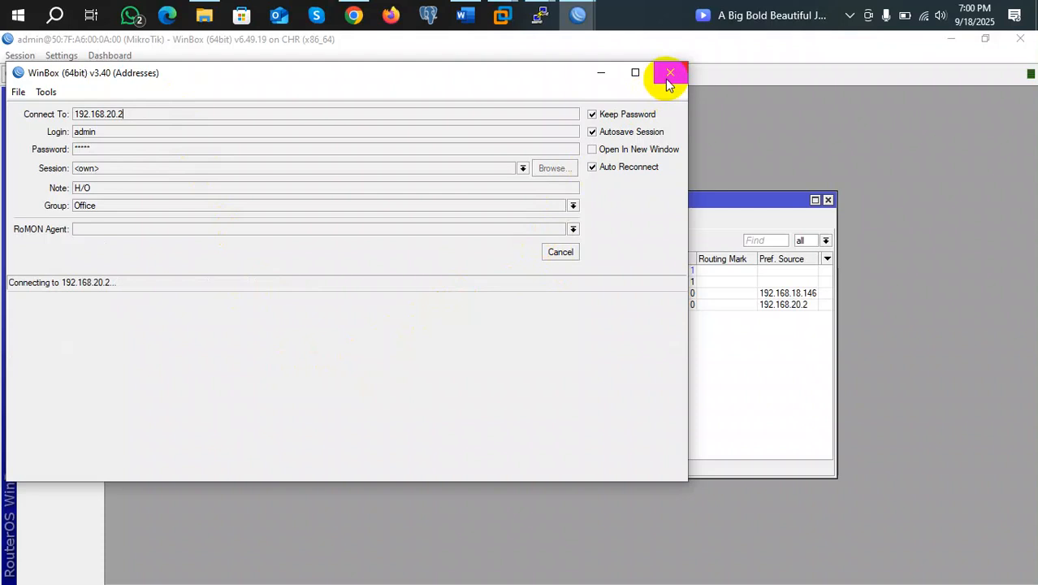
click(669, 73)
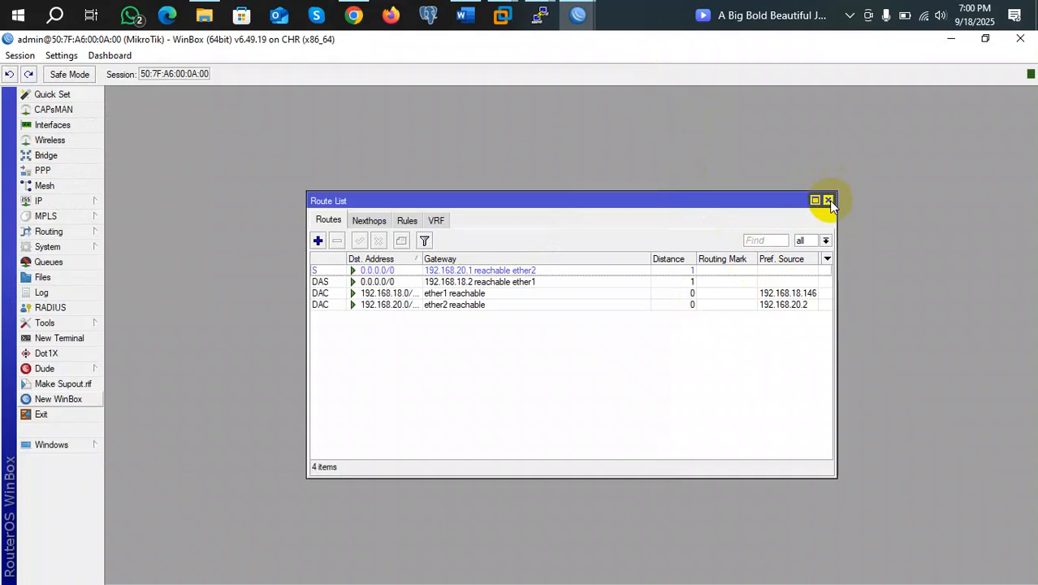
click(376, 281)
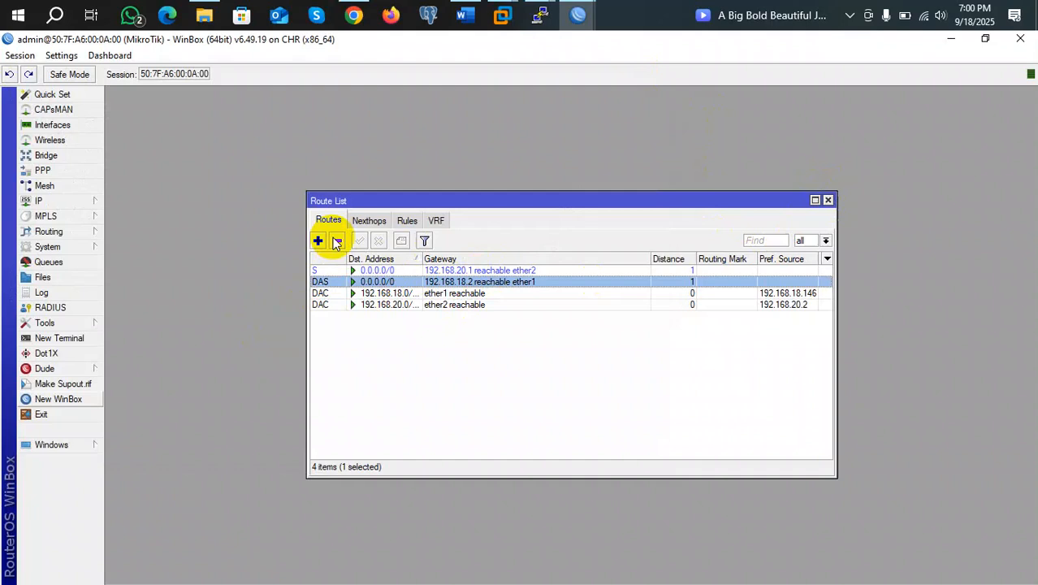
Inspect the properties of the 192.168.18.2 default route
click(465, 282)
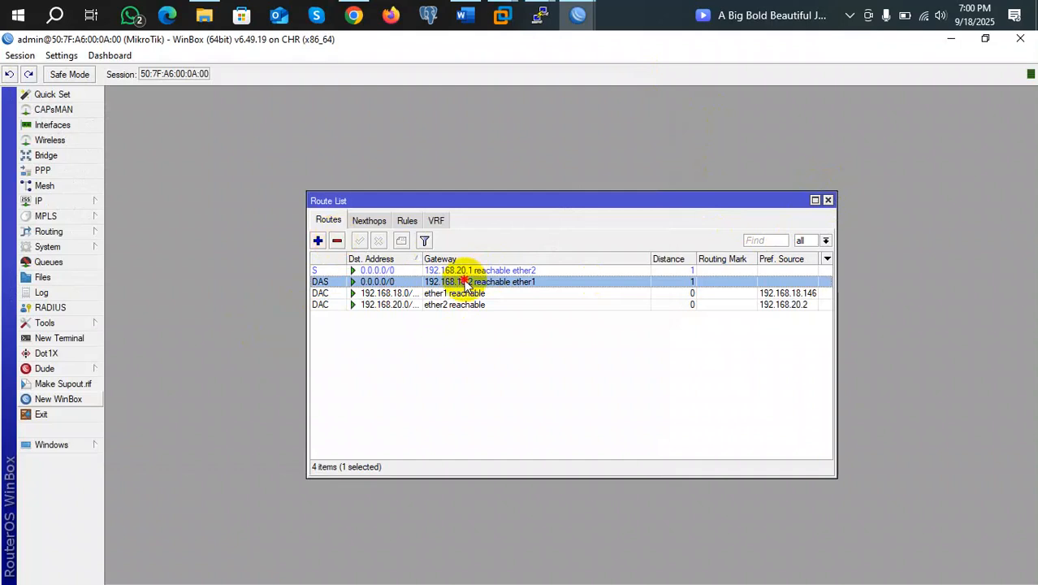
double_click(465, 282)
click(545, 337)
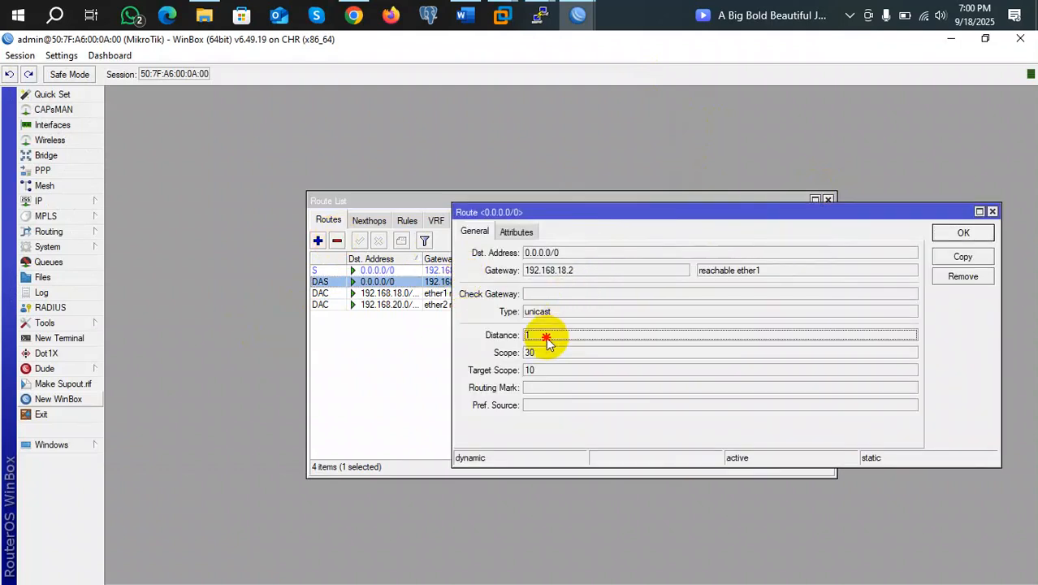
click(992, 211)
Set the ether1 DHCP client to add no default route
click(63, 201)
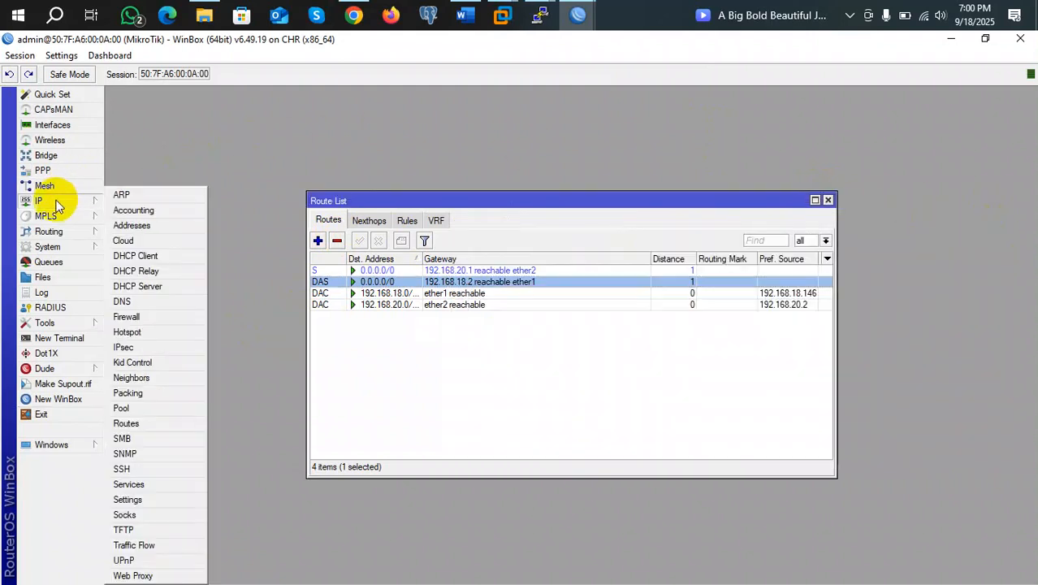
click(144, 257)
double_click(542, 270)
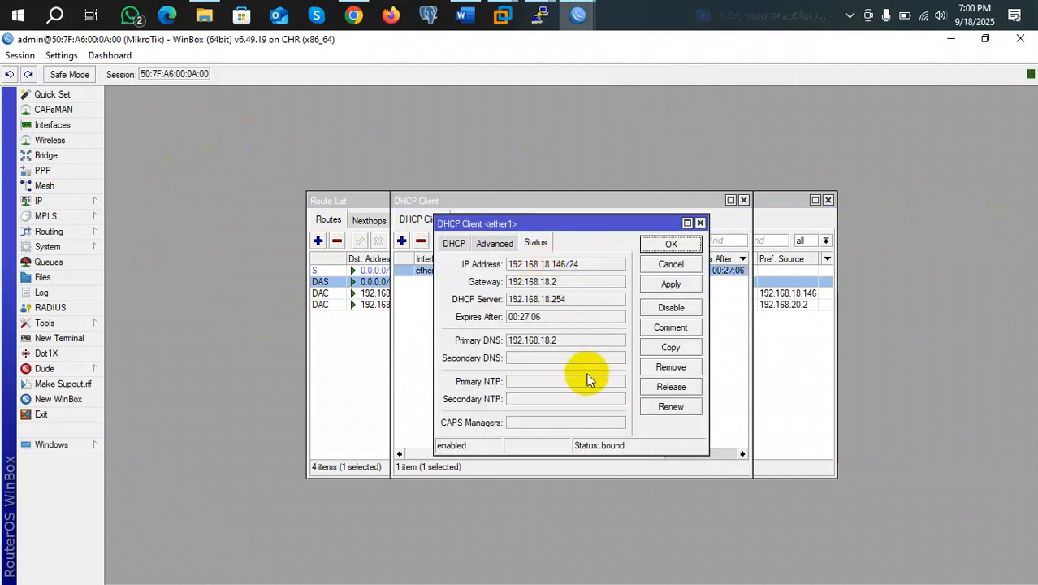
click(454, 244)
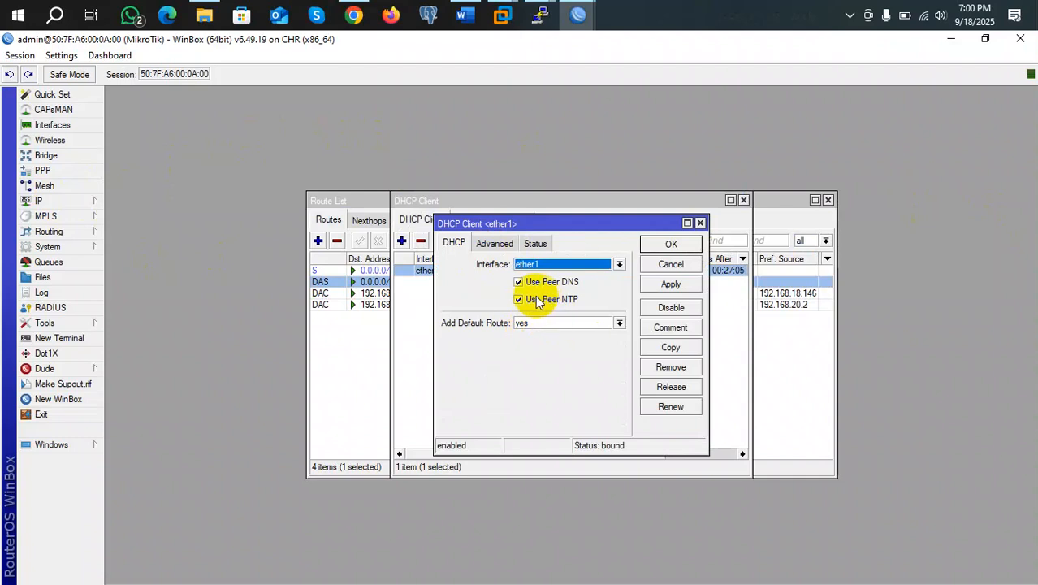
click(620, 323)
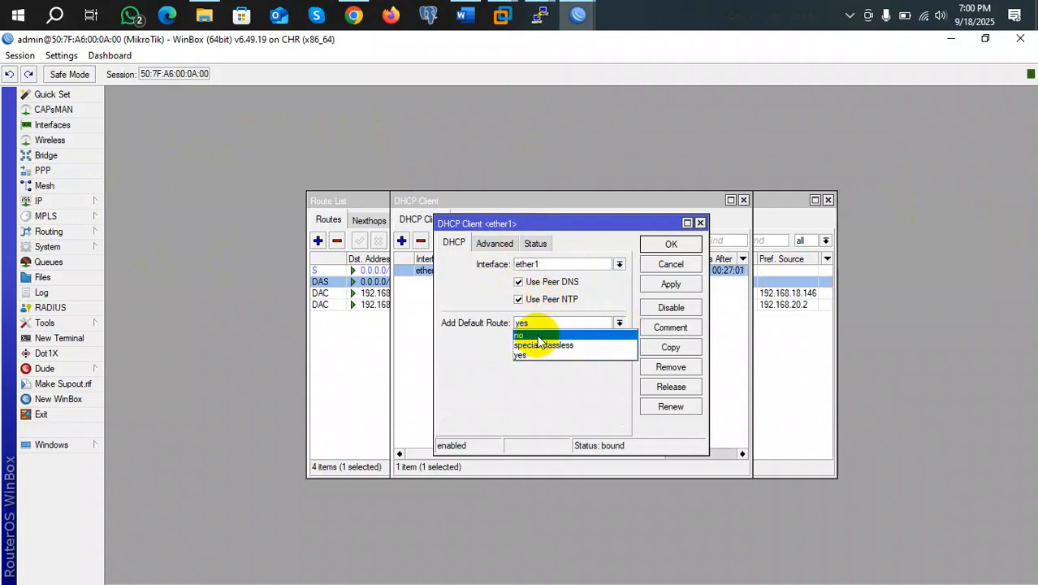
click(543, 335)
click(671, 284)
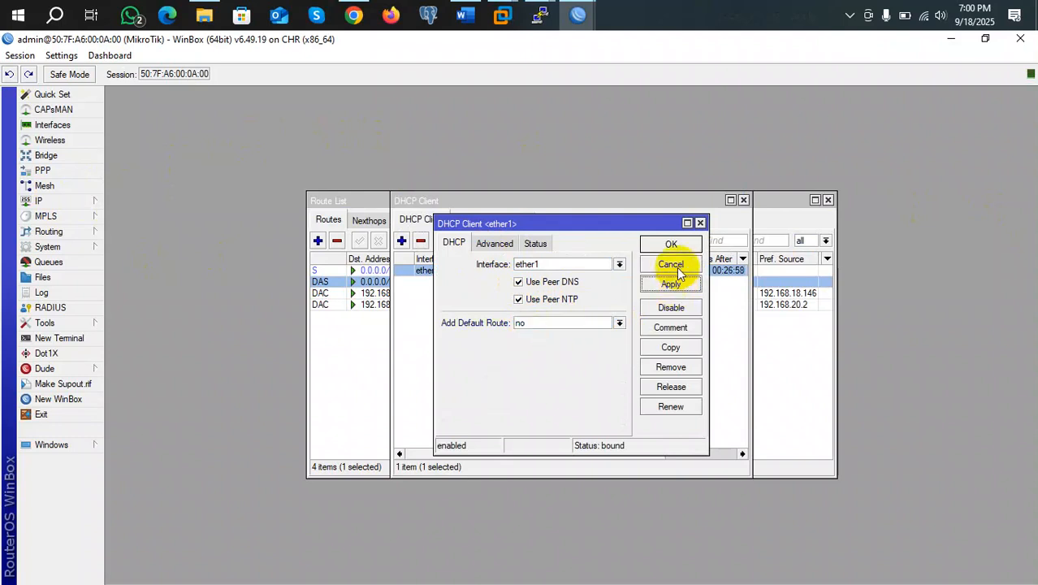
click(671, 244)
click(365, 329)
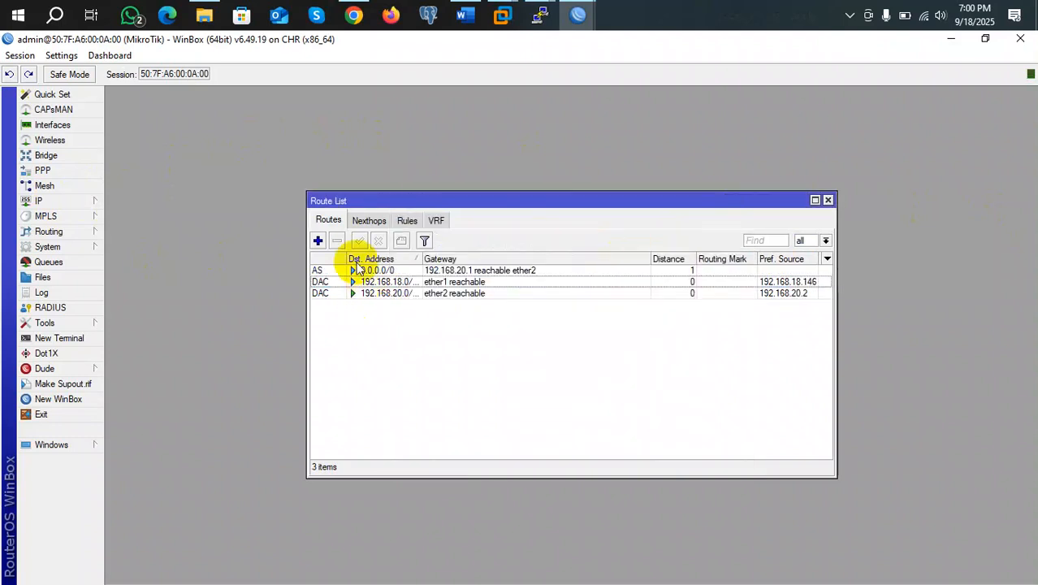
Add a backup default route via gateway 192.168.18.1 with distance 2
click(318, 241)
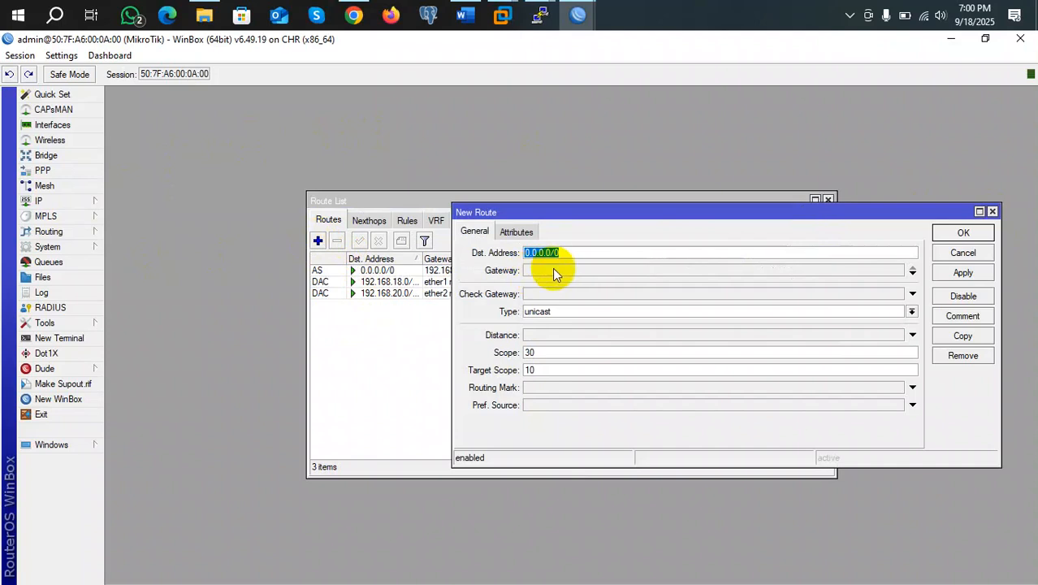
click(629, 270)
text(1)
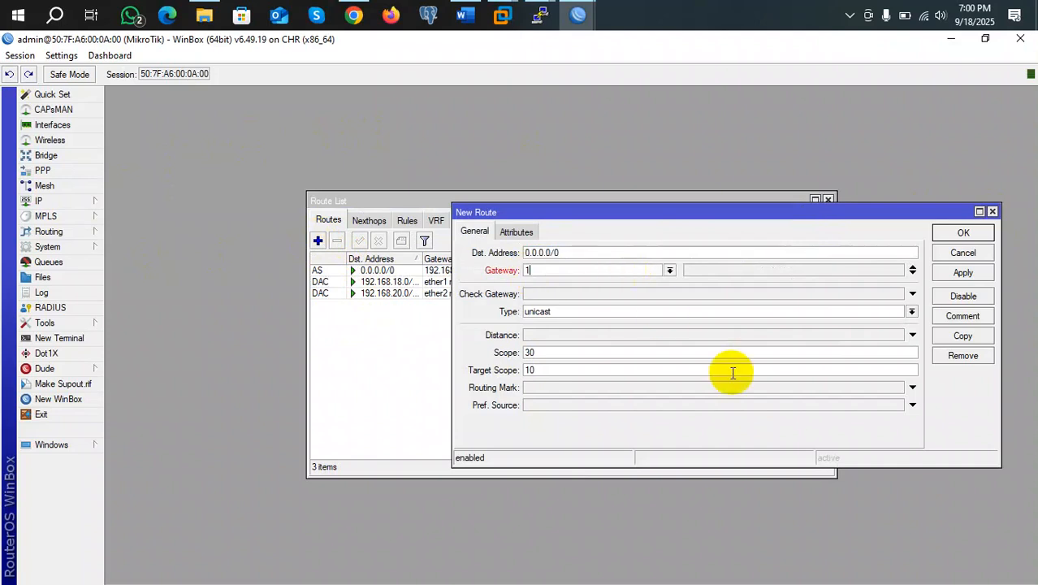
text(92.168.18.1)
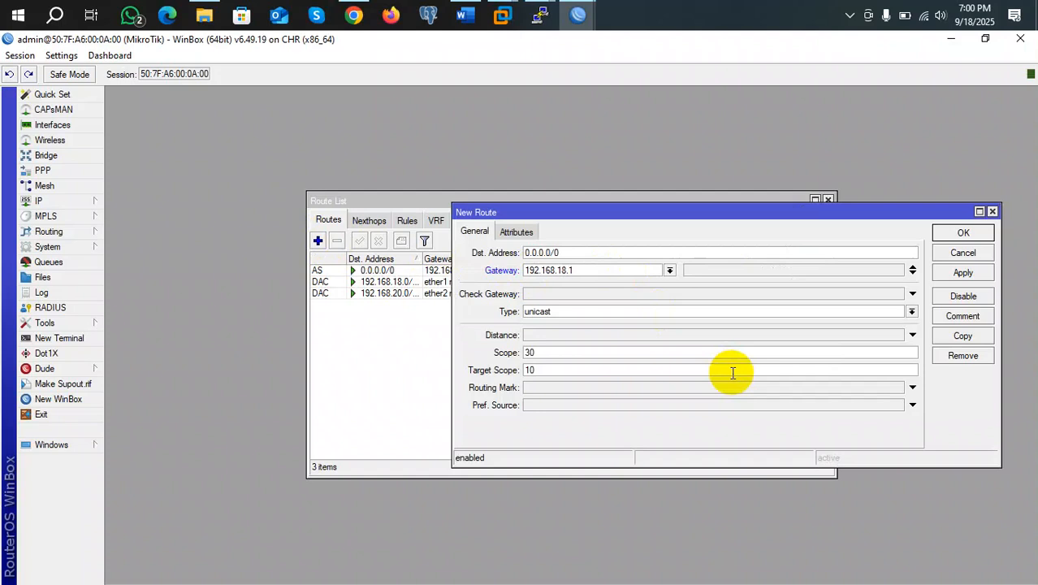
click(966, 273)
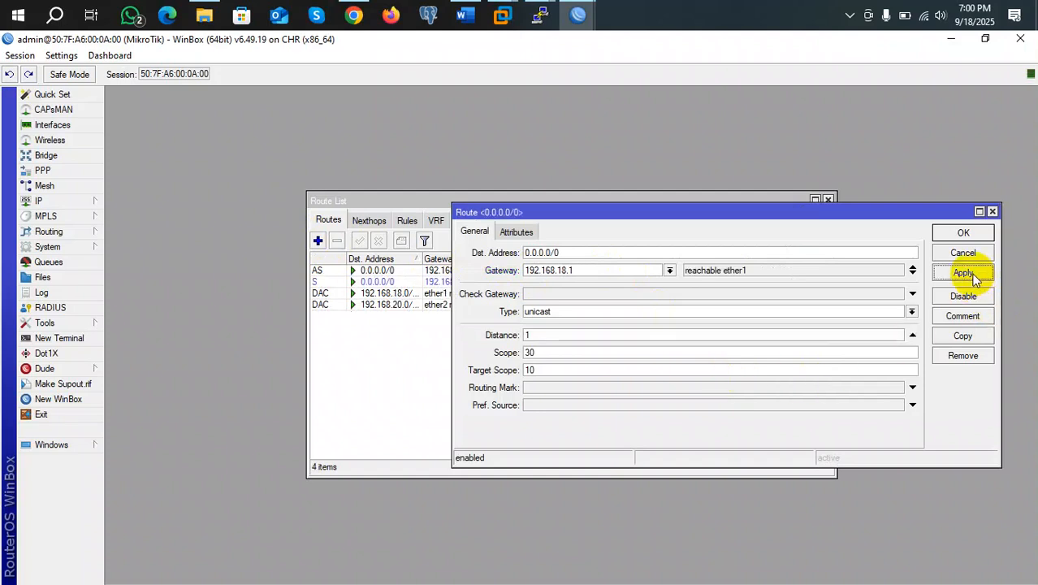
click(556, 336)
key(BackSpace)
text(2)
click(964, 233)
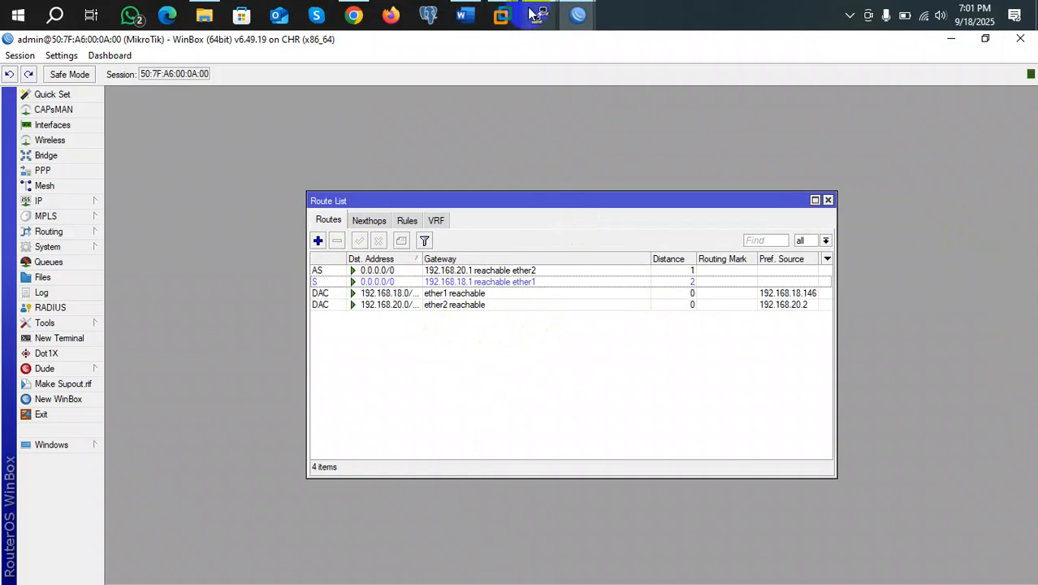
Attempt a new WinBox connection to 192.168.20.2 and cancel it after it fails
click(58, 399)
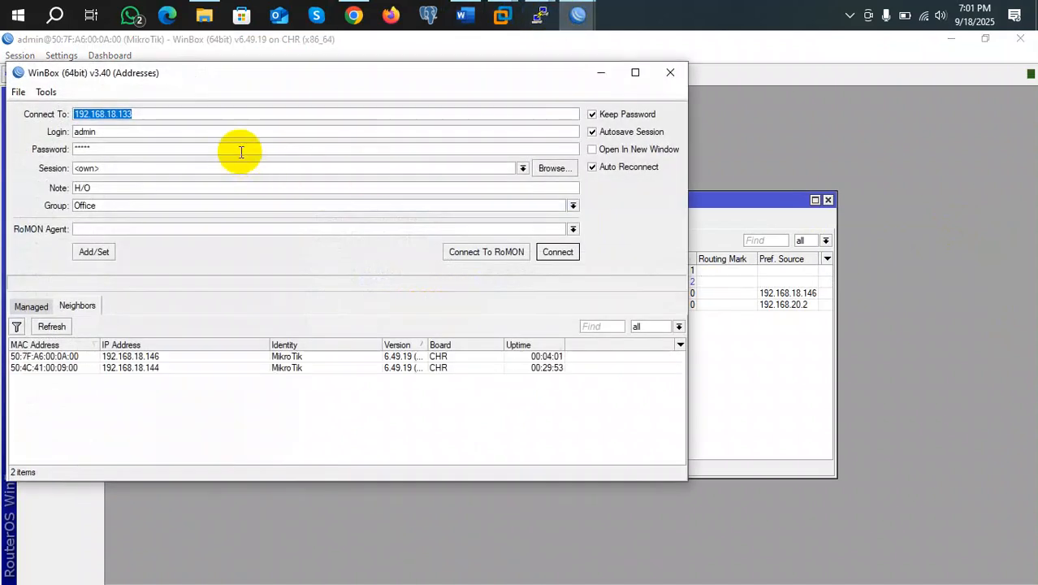
key(End)
key(BackSpace)
key(BackSpace)
key(BackSpace)
key(BackSpace)
key(BackSpace)
key(BackSpace)
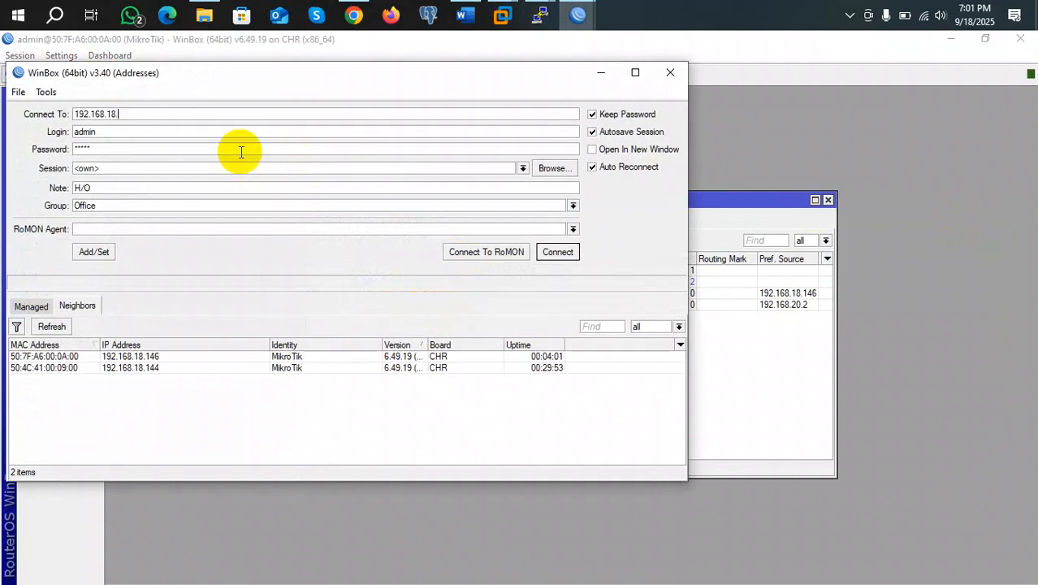
text(20.2)
key(Return)
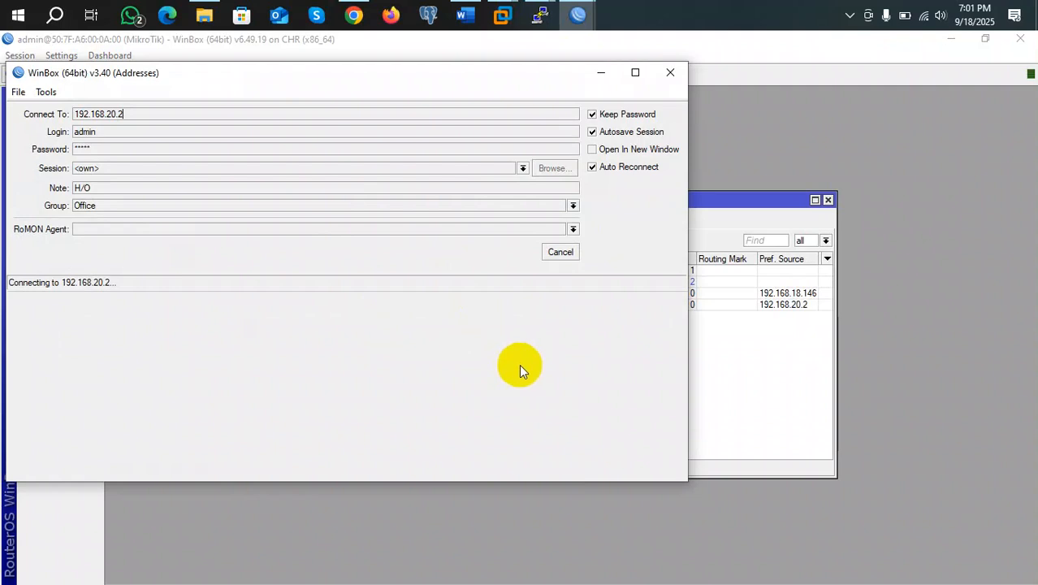
click(562, 253)
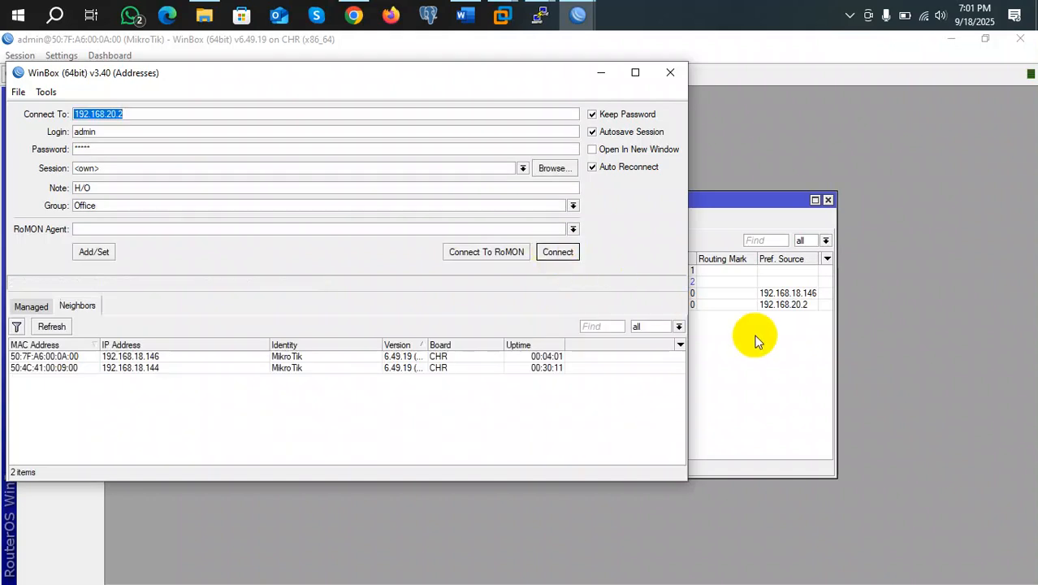
click(733, 335)
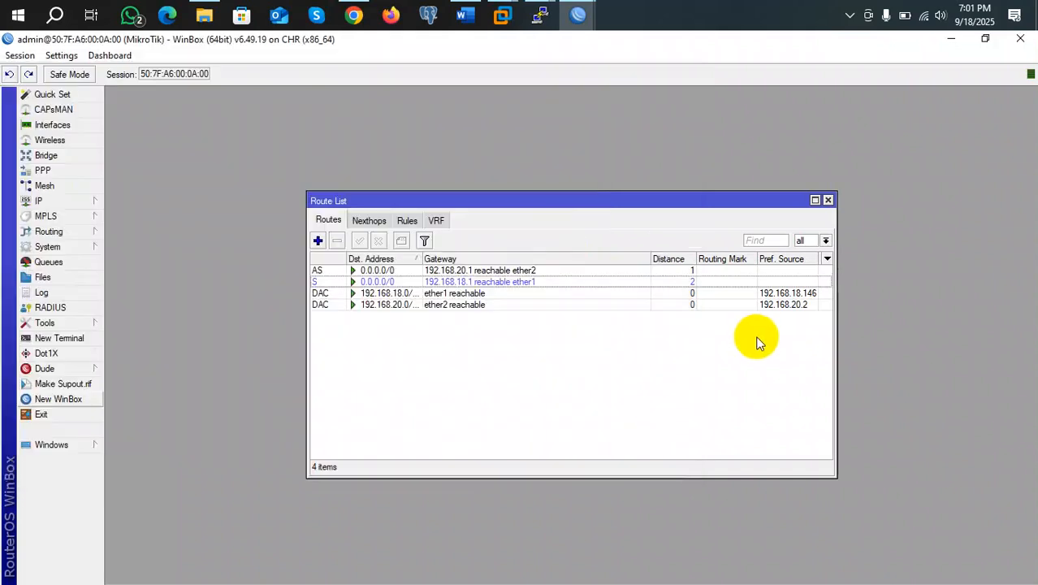
Close the Route List, DHCP Client, Address List and ARP List windows
click(827, 200)
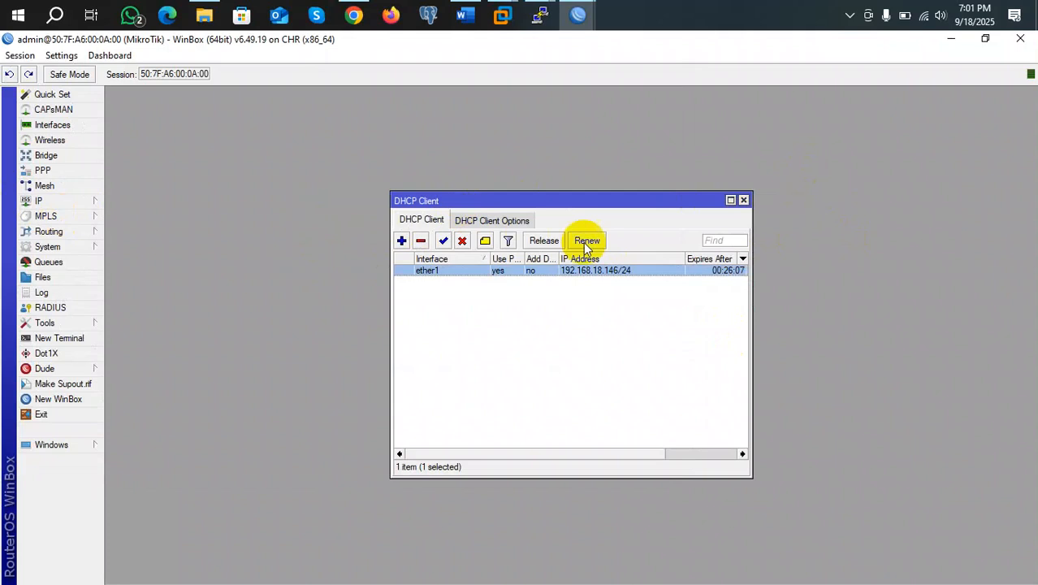
click(742, 201)
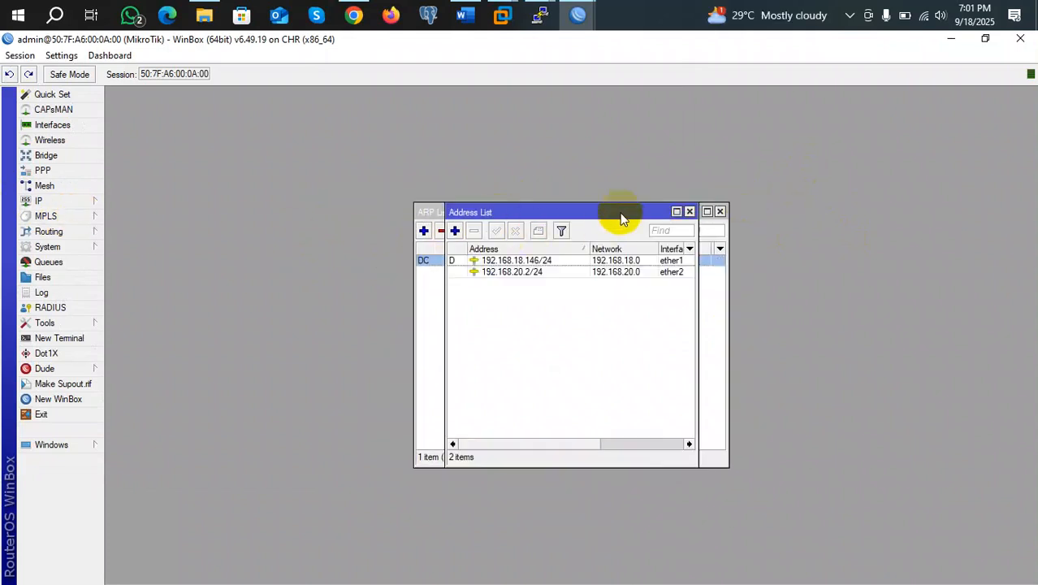
click(689, 212)
click(719, 212)
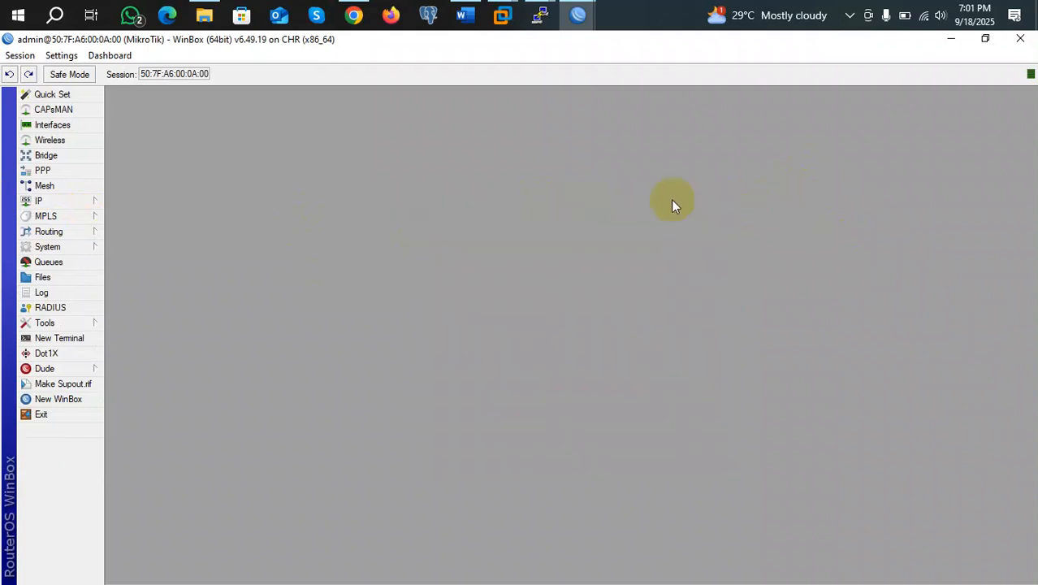
In the other router's session, close the ARP, Terminal and queue editor windows, then widen the Name and Target columns
mouse_move(576, 13)
mouse_move(707, 104)
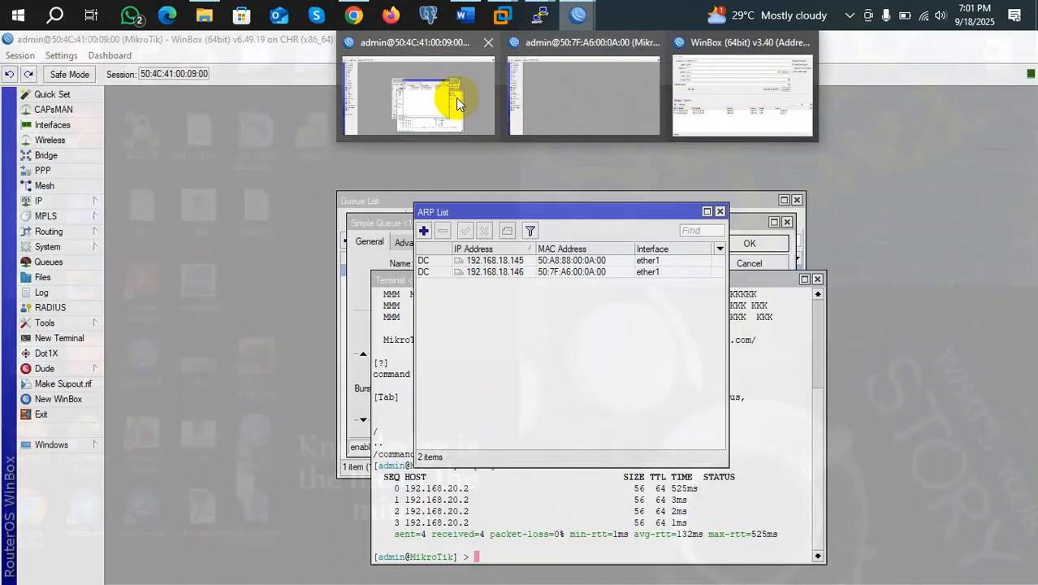
click(443, 99)
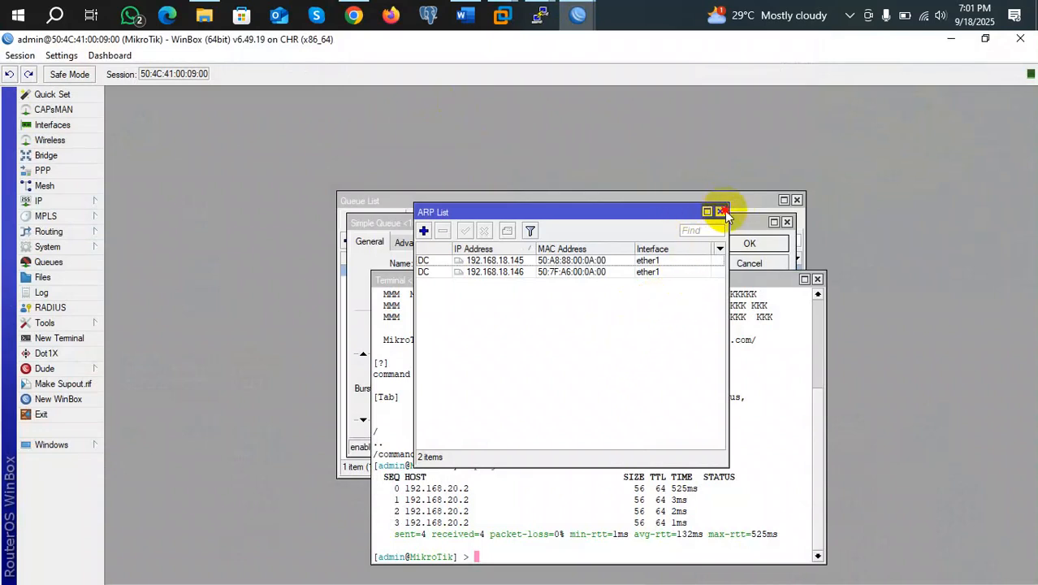
click(720, 211)
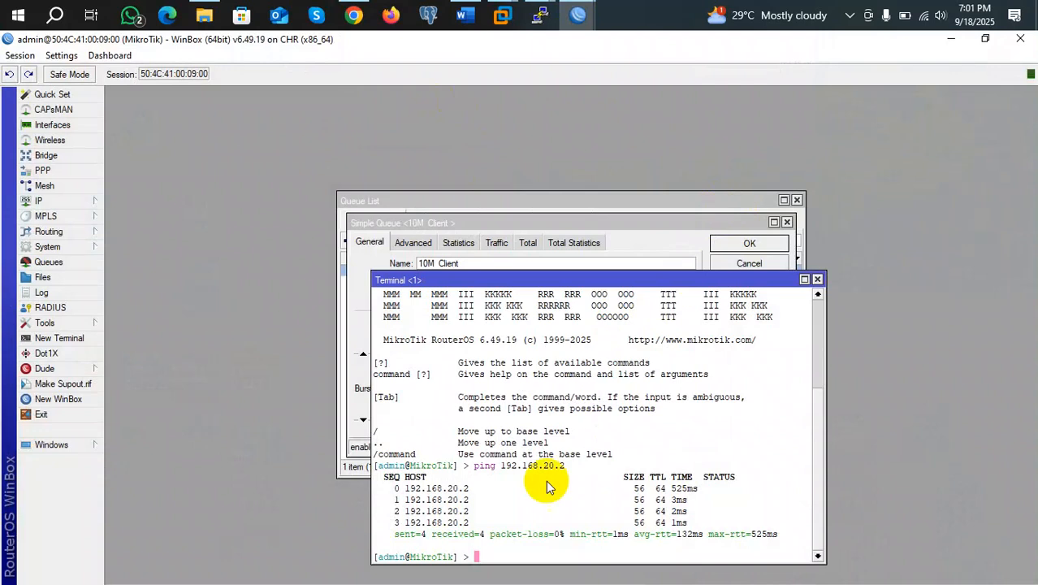
click(817, 279)
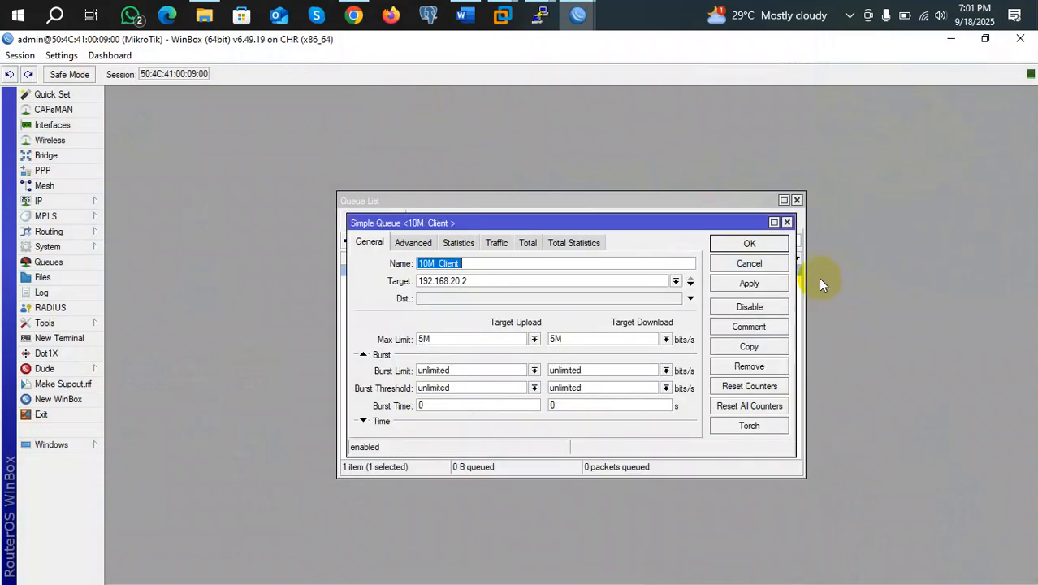
click(786, 222)
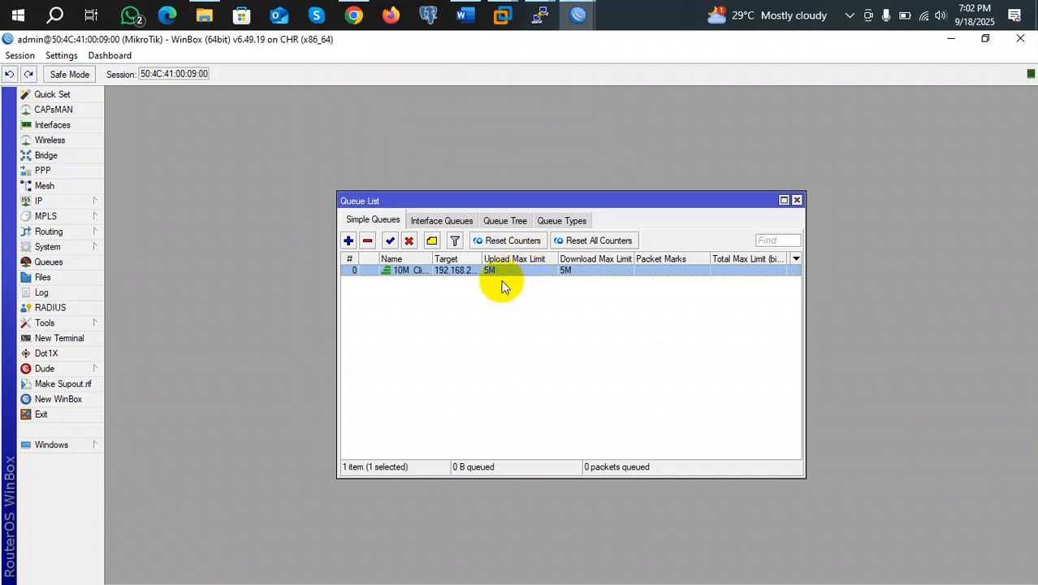
drag(482, 258, 509, 258)
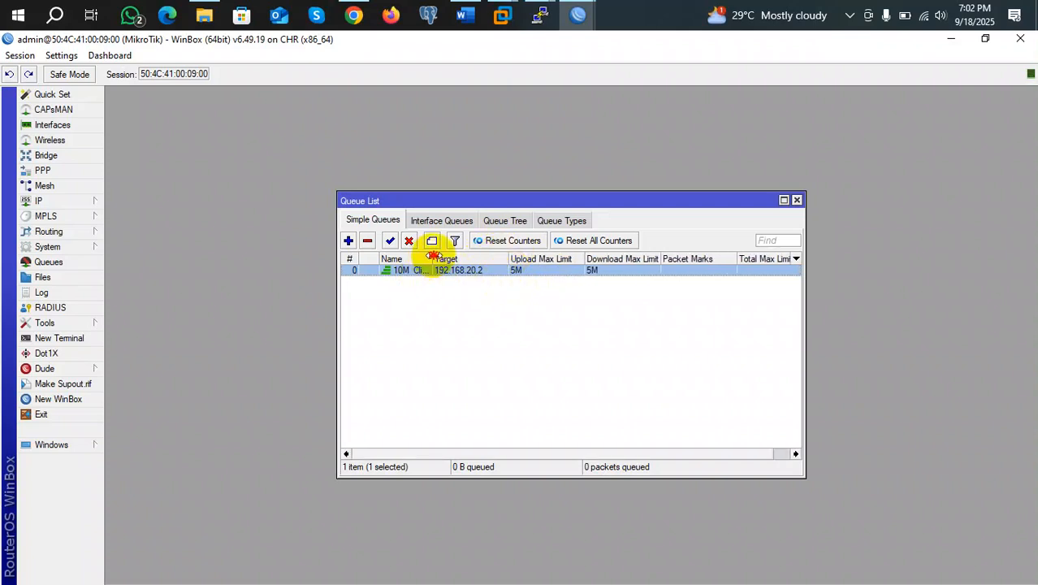
drag(433, 259, 469, 258)
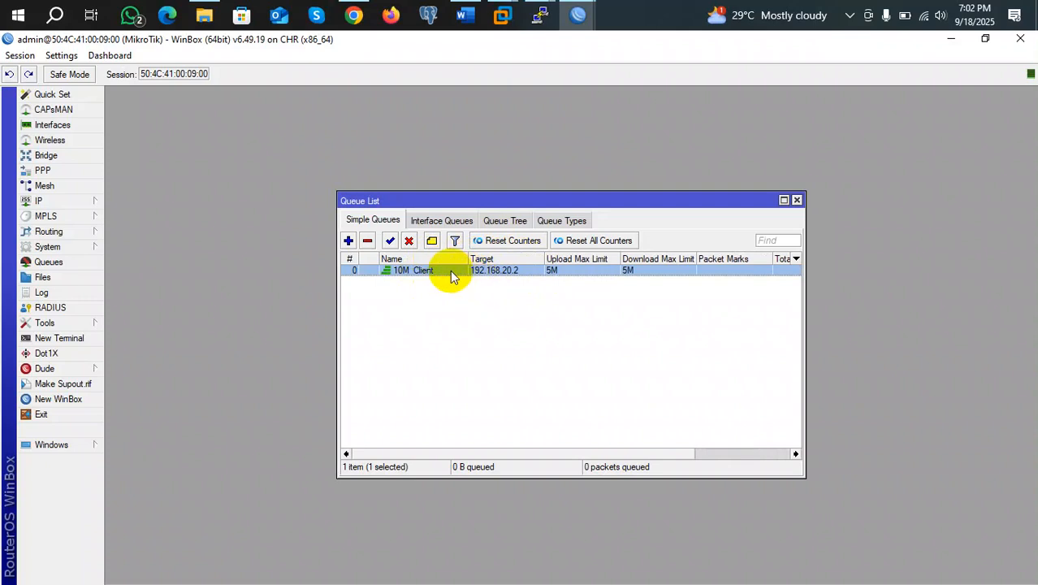
double_click(450, 269)
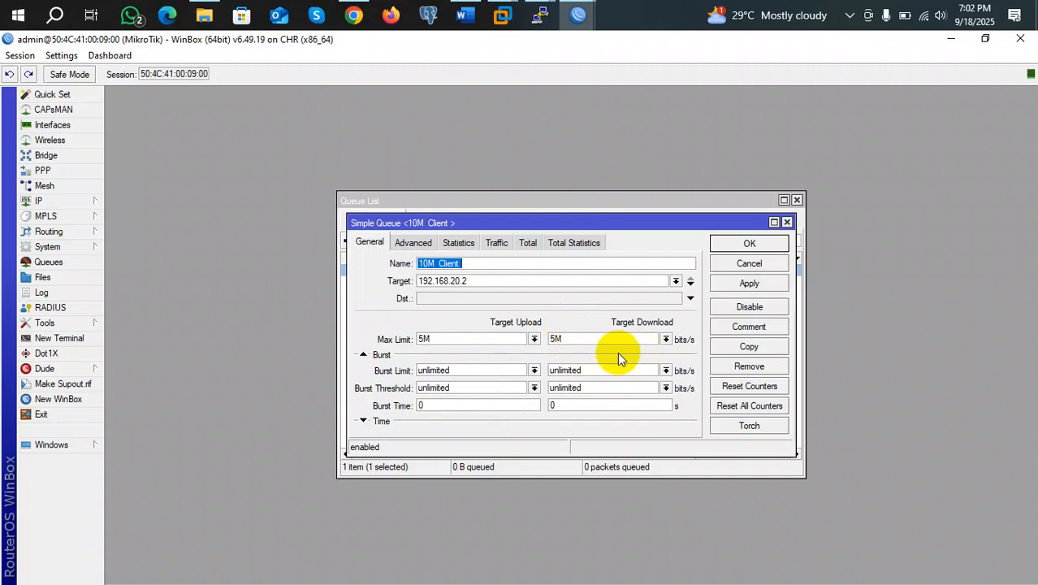
click(786, 222)
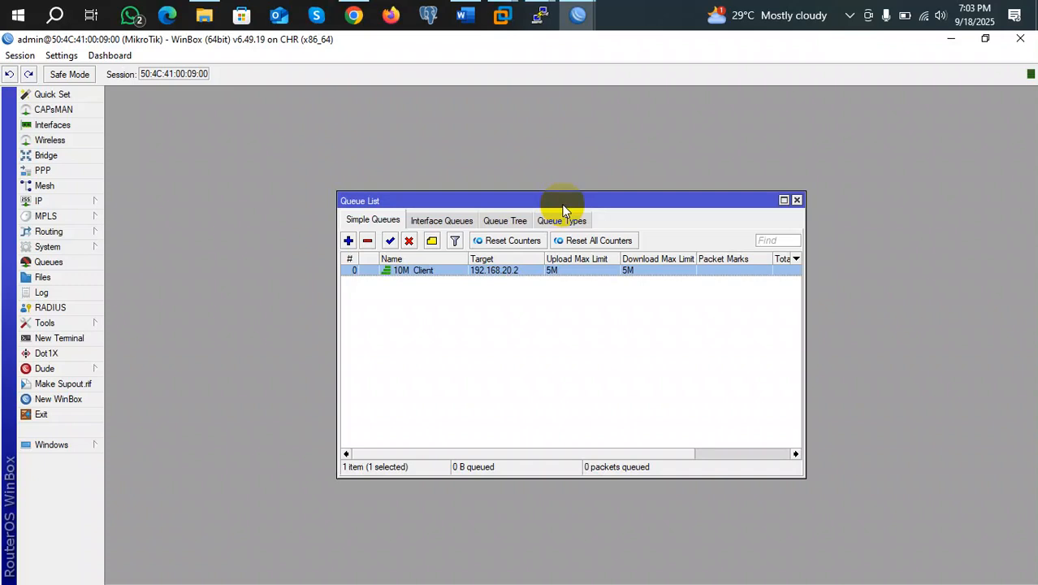
Retarget the 10M Client queue to 192.168.20.0/24 and raise both max limits to 50M
double_click(426, 271)
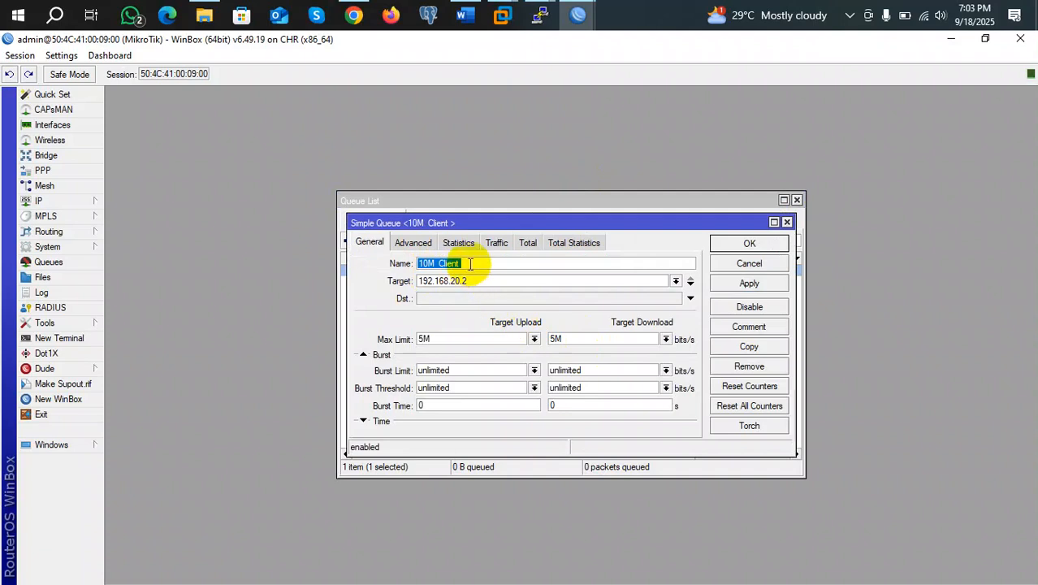
click(449, 338)
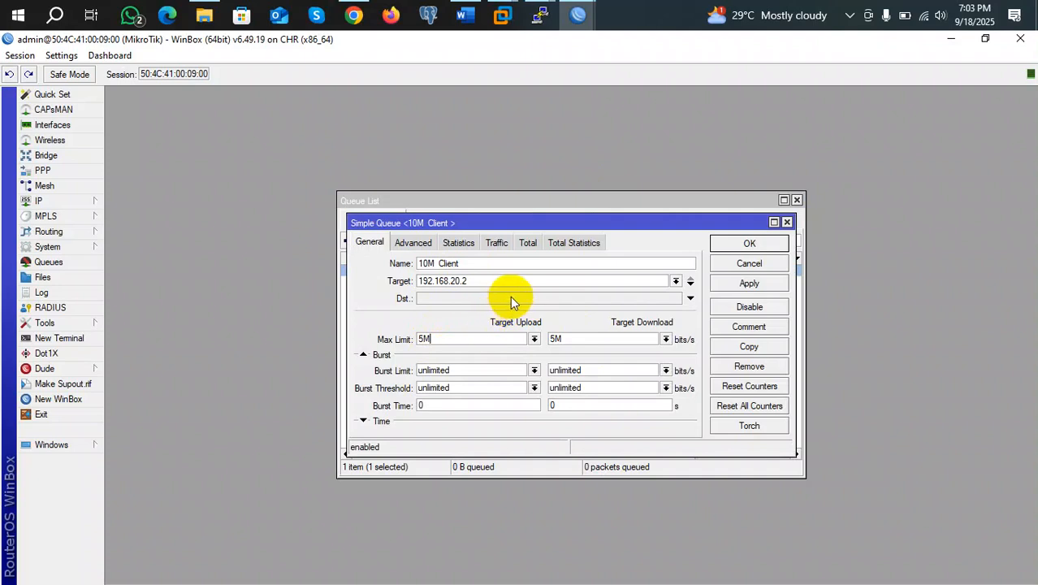
click(469, 279)
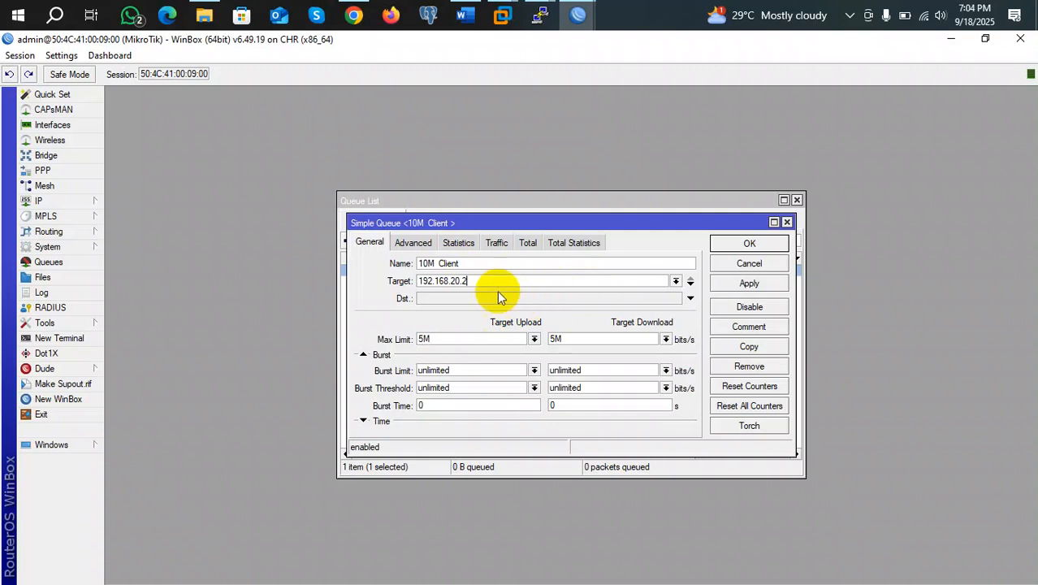
key(BackSpace)
text(0/24)
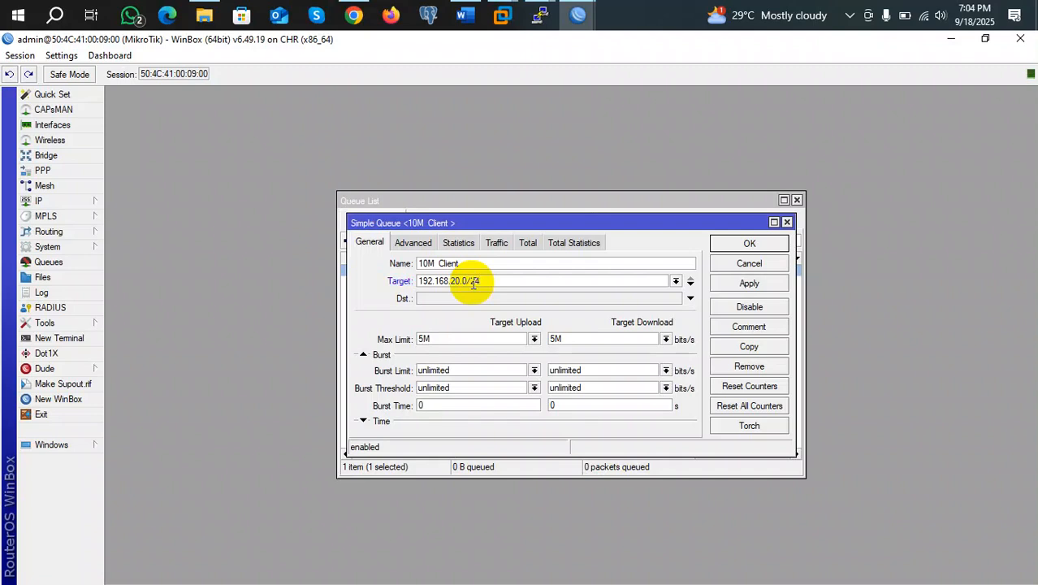
click(424, 338)
text(0)
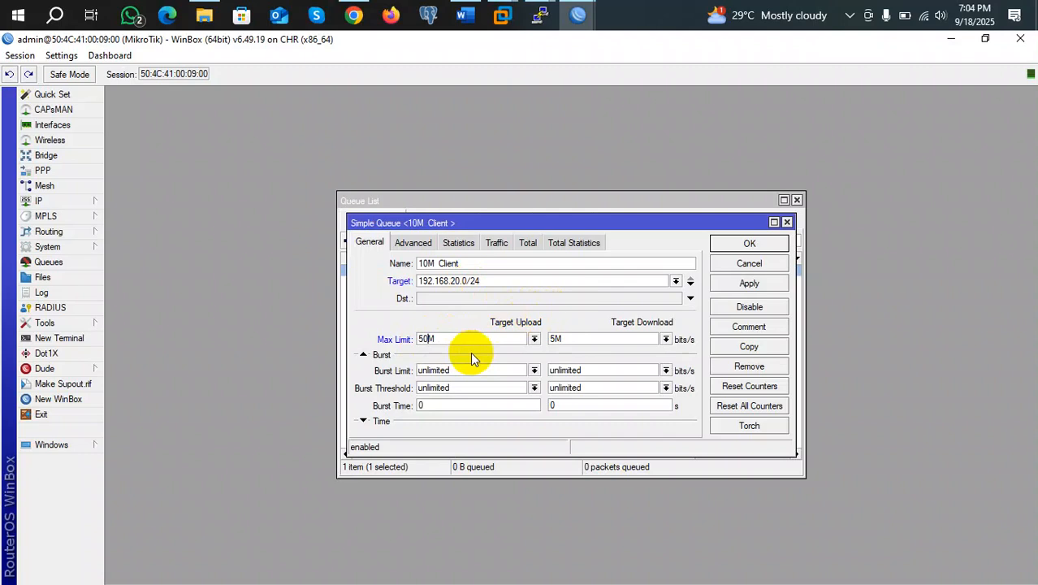
click(555, 339)
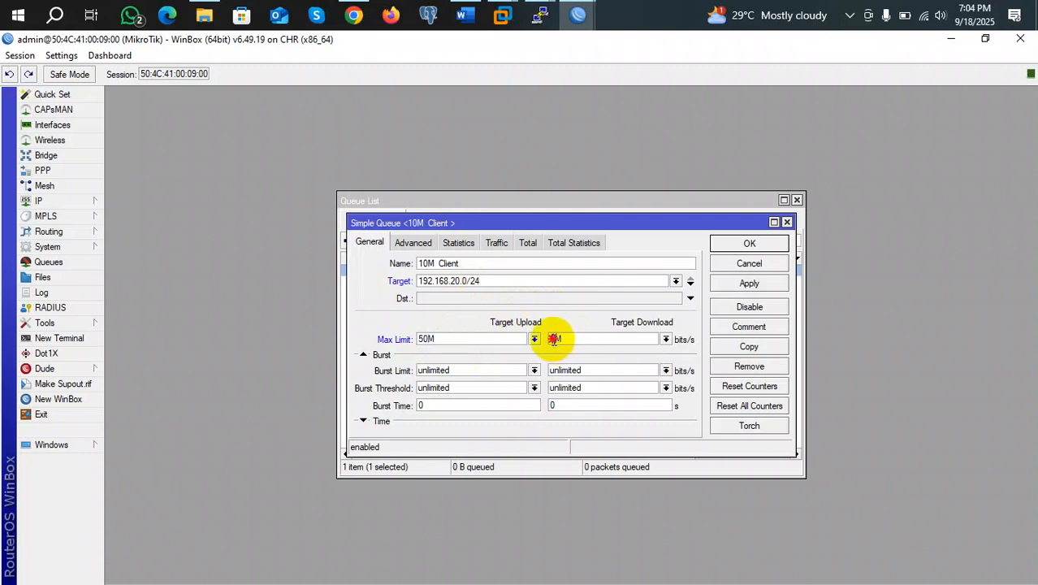
text(0)
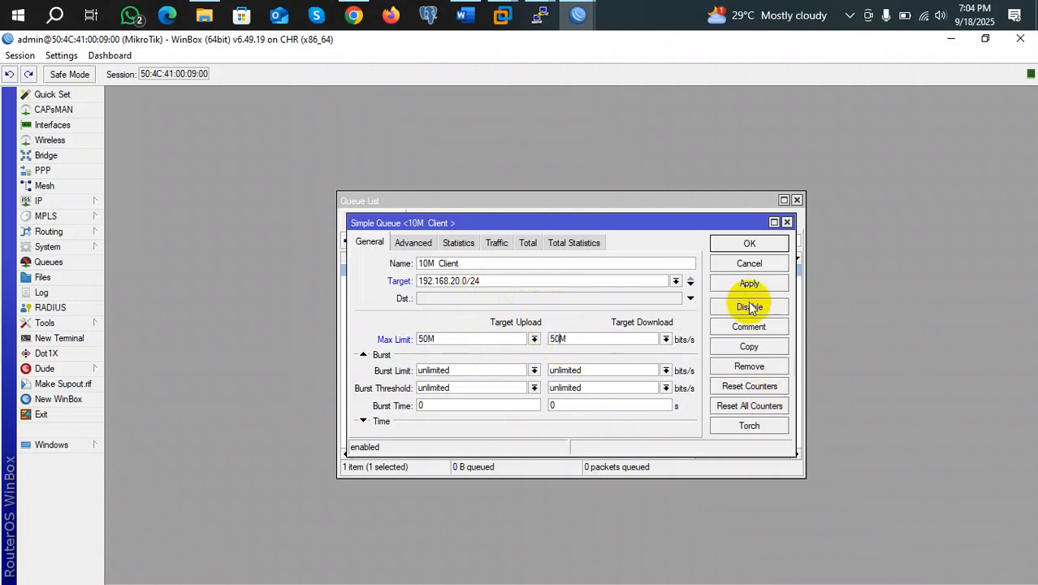
click(749, 283)
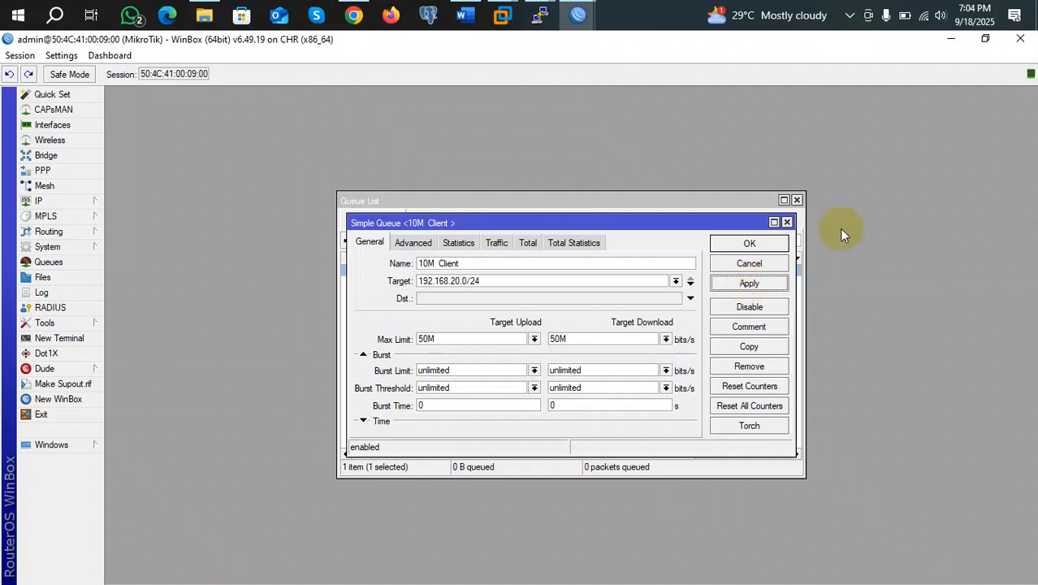
Set the 10M Client queue back to target 192.168.20.2 with 5M upload and download limits
click(499, 281)
key(BackSpace)
key(BackSpace)
key(BackSpace)
key(BackSpace)
text(2)
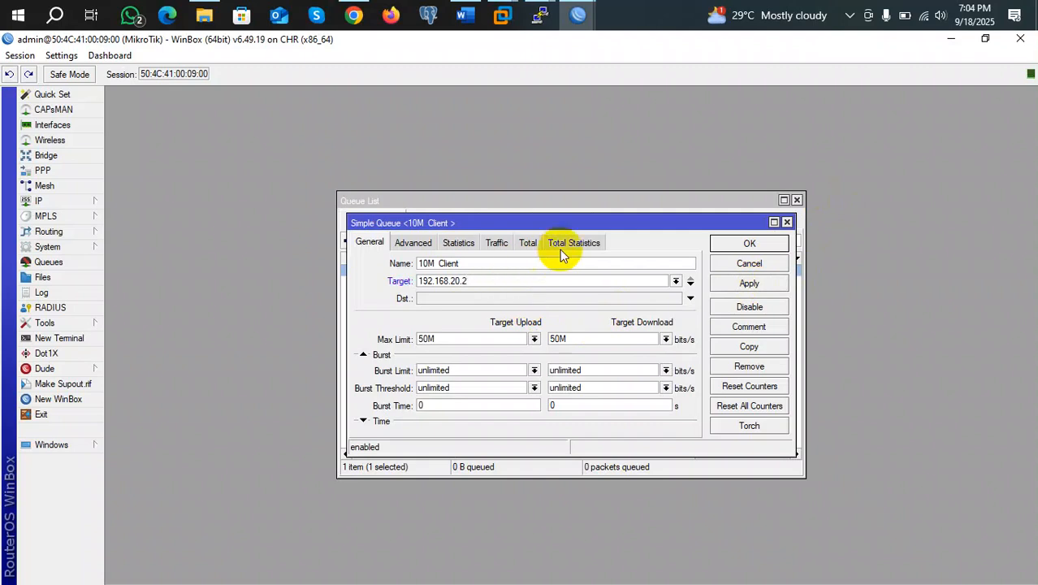
click(427, 339)
key(BackSpace)
click(558, 339)
key(BackSpace)
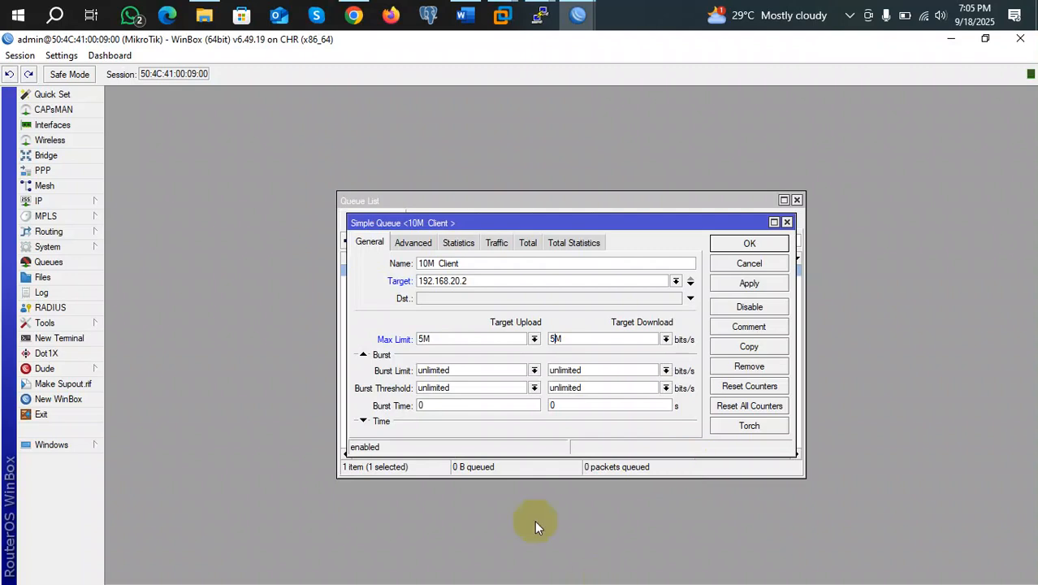
click(748, 243)
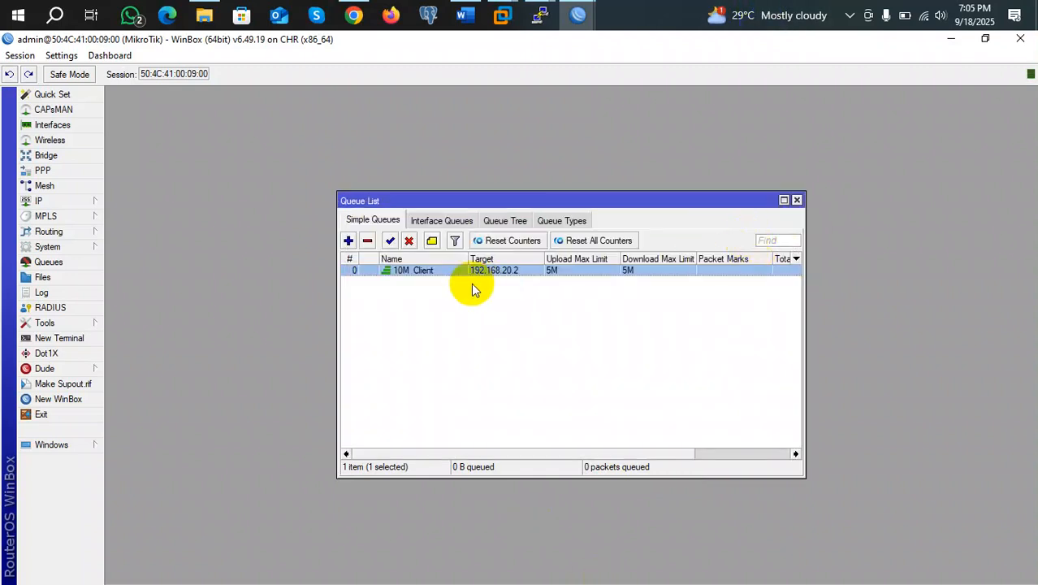
Copy the 10M Client queue to create queue1 for 192.168.20.2
double_click(401, 270)
click(743, 355)
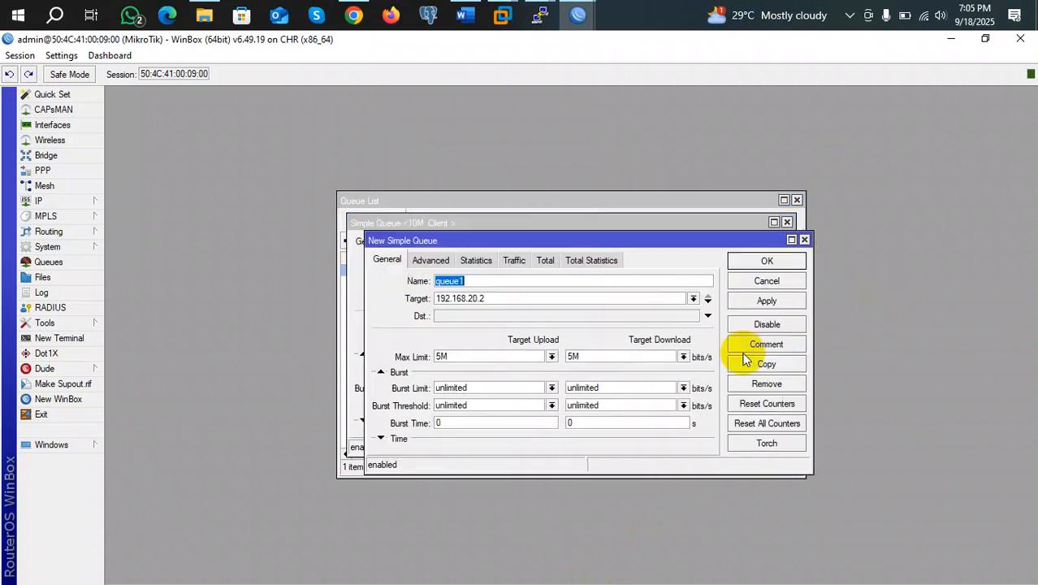
click(506, 296)
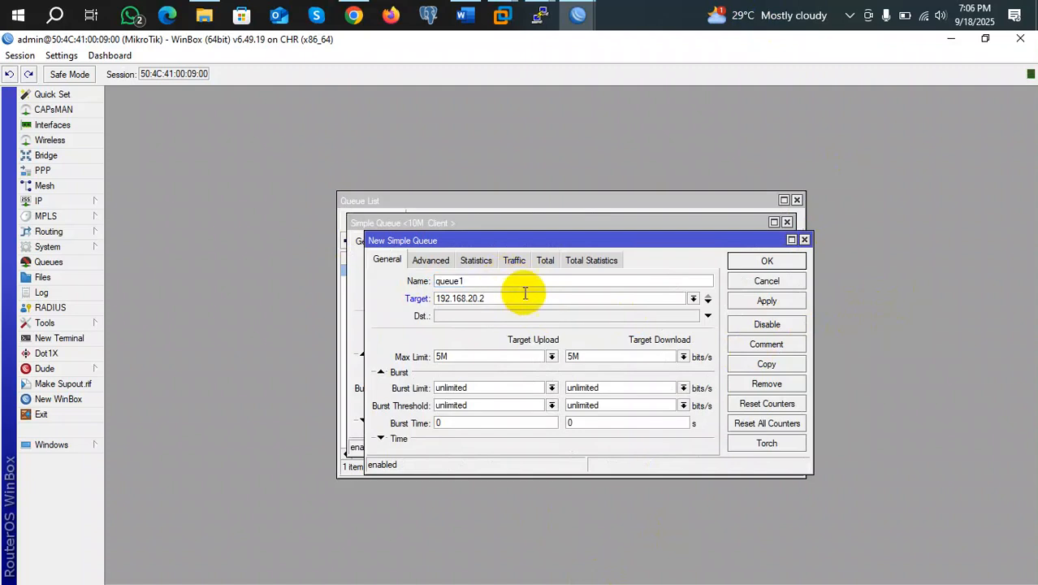
click(768, 301)
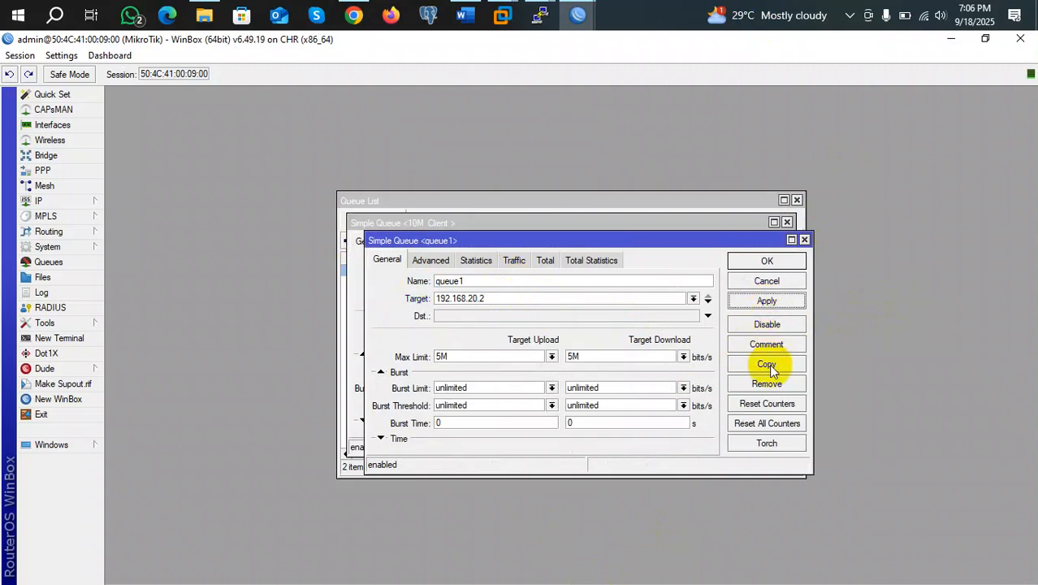
Copy queue1 as queue2 targeting 192.168.20.3, then close all queue dialogs
click(767, 363)
click(526, 317)
key(BackSpace)
text(3)
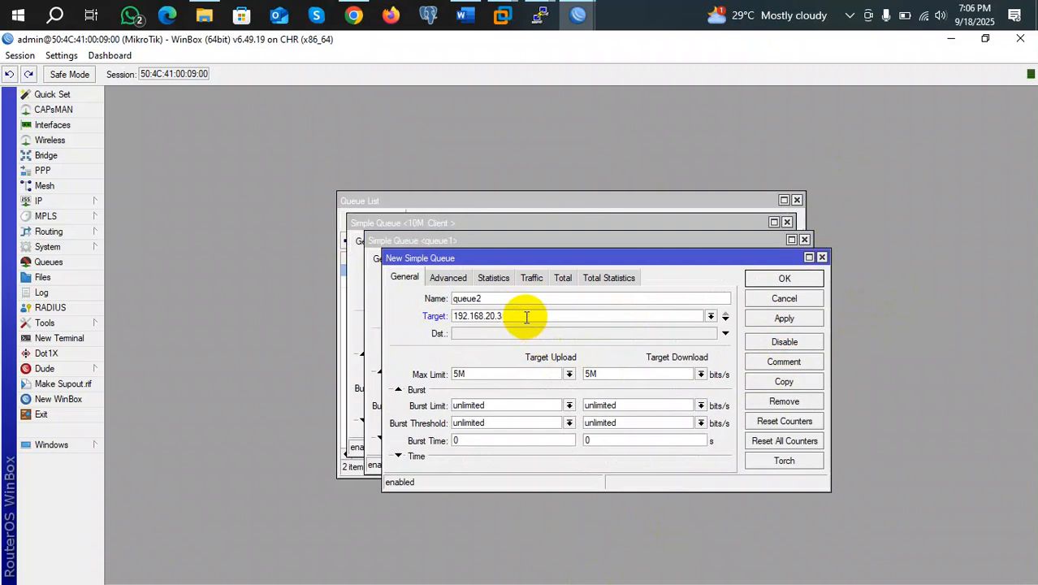
click(781, 319)
click(785, 279)
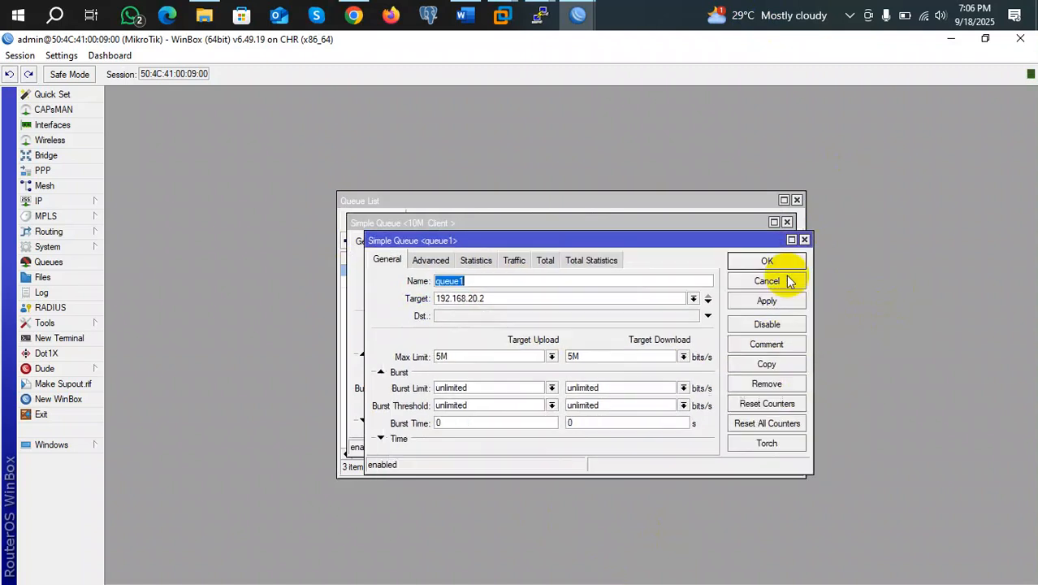
click(770, 261)
click(776, 243)
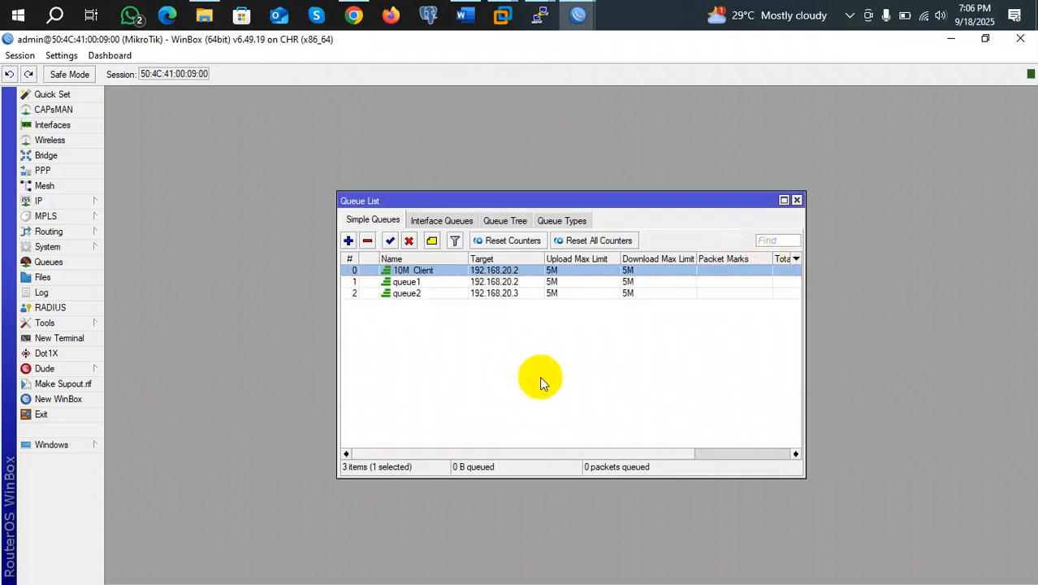
Change queue1's target from 192.168.20.2 to 192.168.20.4
double_click(528, 282)
click(471, 280)
key(BackSpace)
text(4)
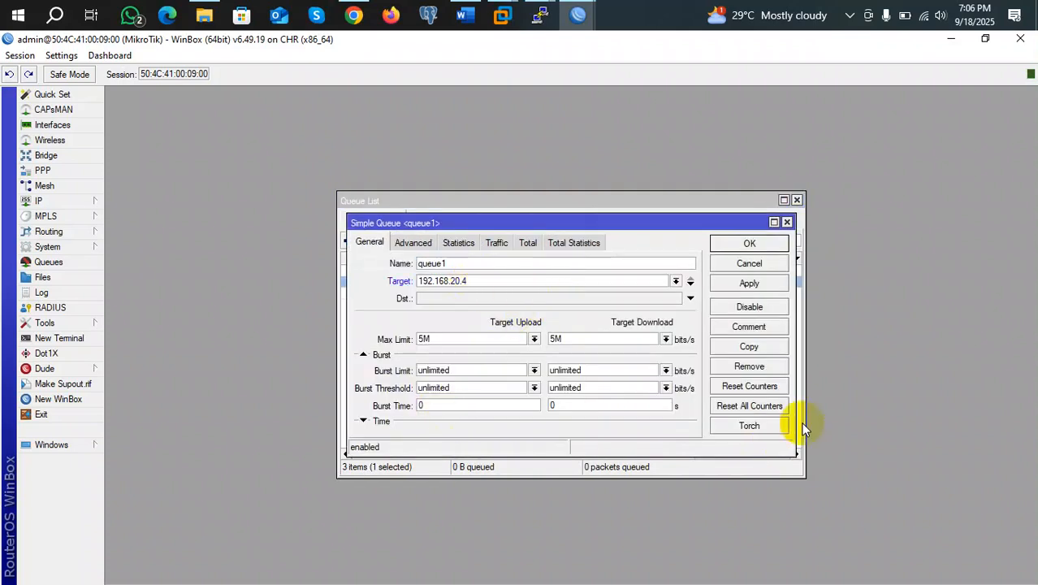
click(747, 245)
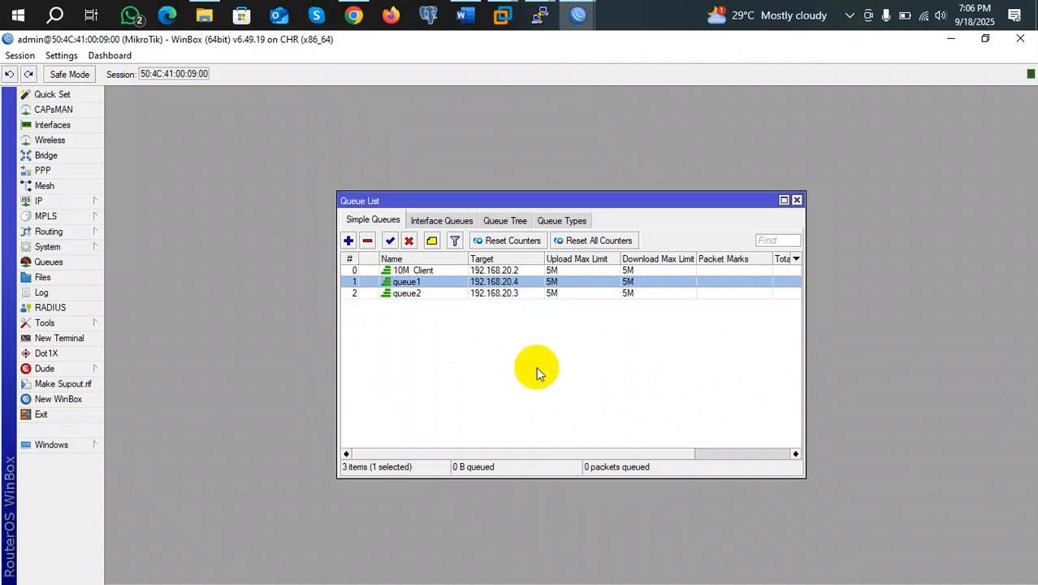
Select the 10M Client queue in the Simple Queues list
click(422, 272)
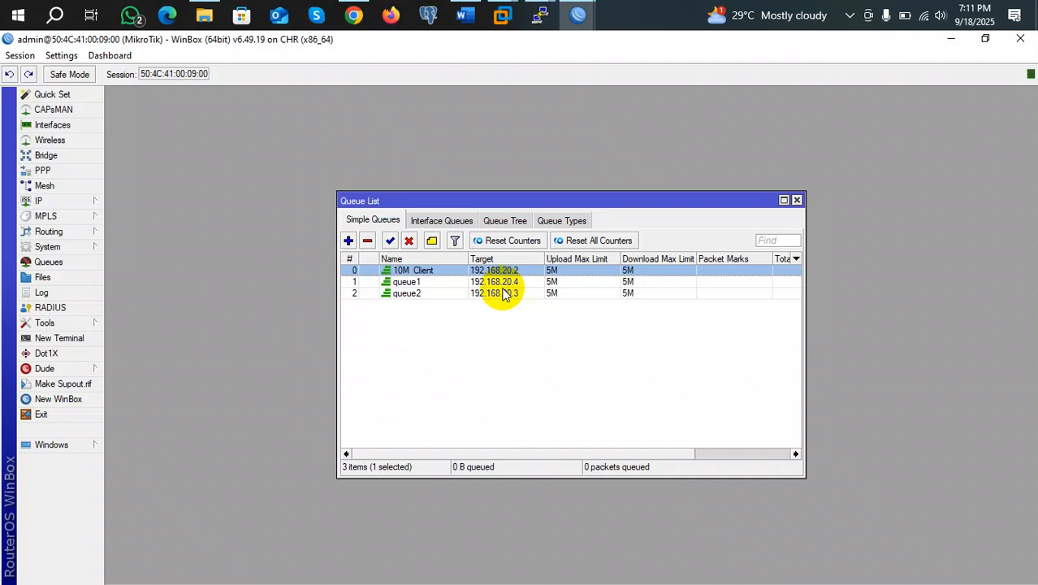
double_click(423, 271)
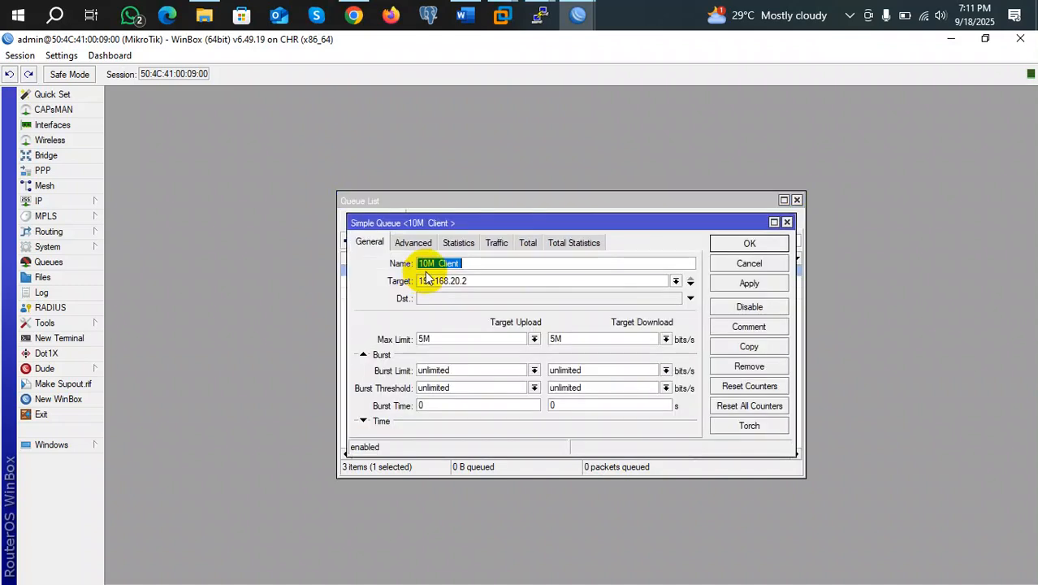
click(786, 222)
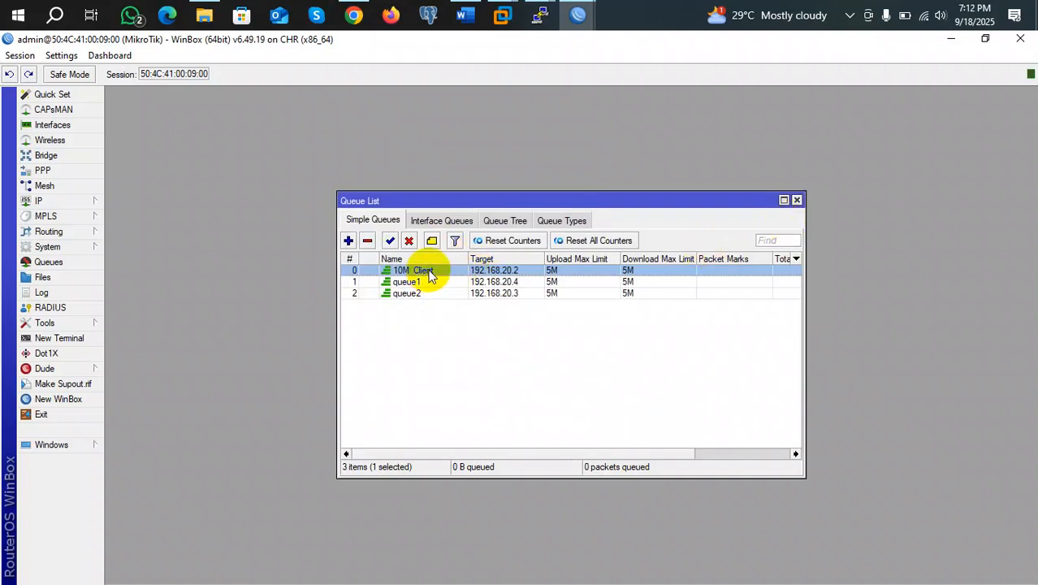
click(412, 294)
double_click(412, 294)
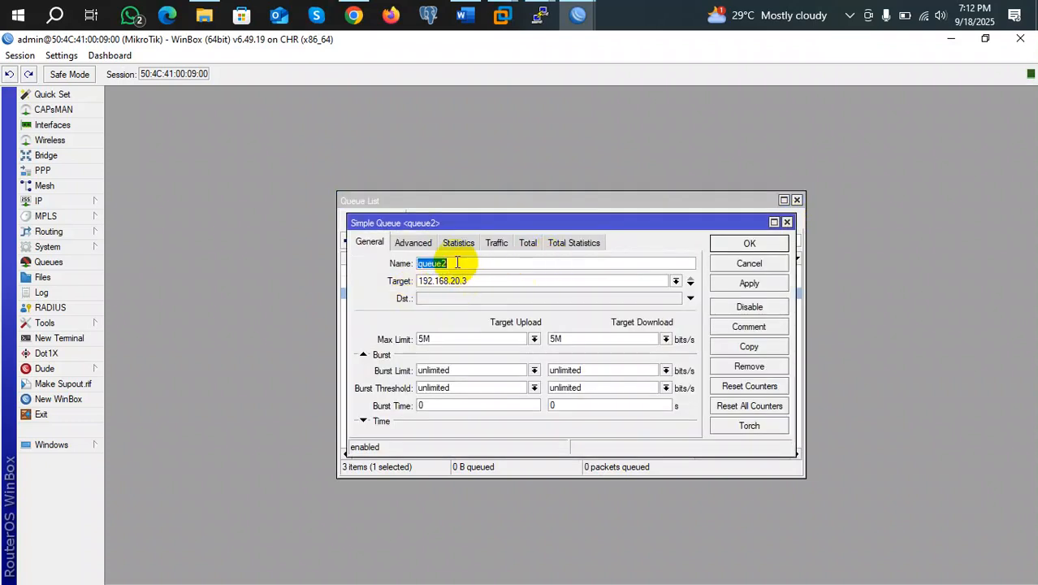
click(786, 222)
click(425, 274)
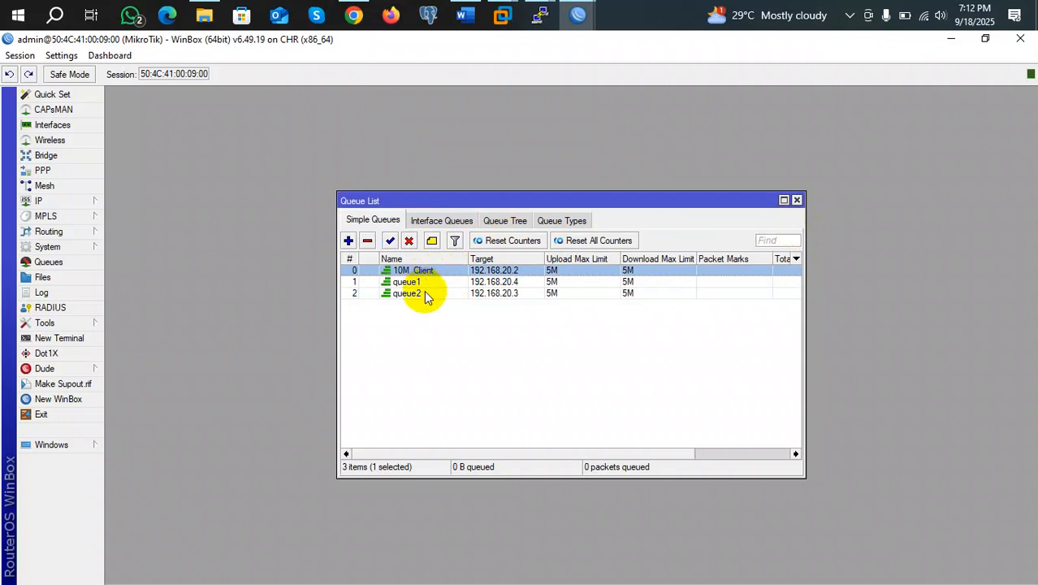
click(424, 294)
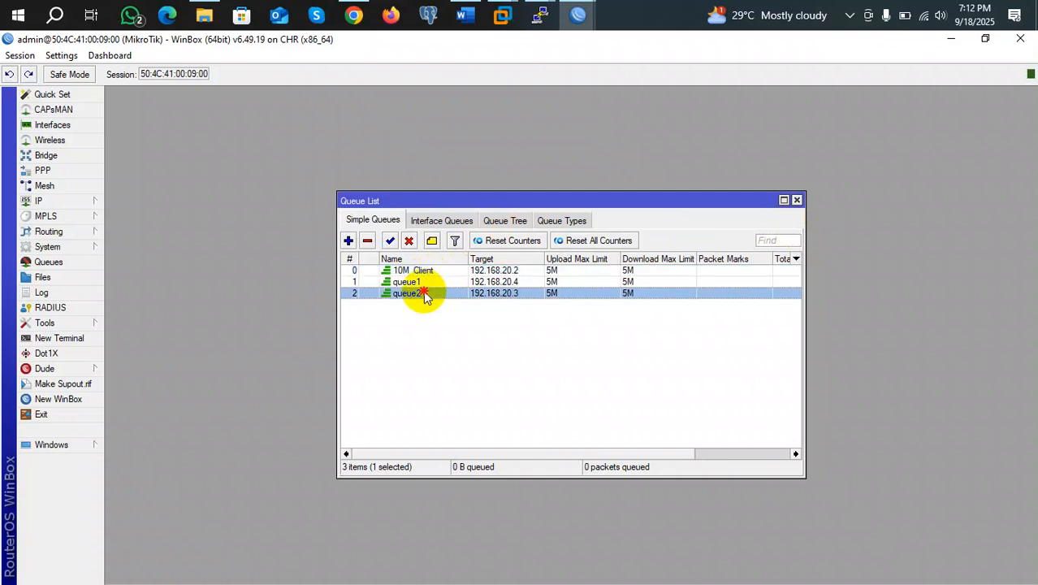
Drag queue2 above 10M Client to the top of the list and check its settings
drag(417, 301, 416, 271)
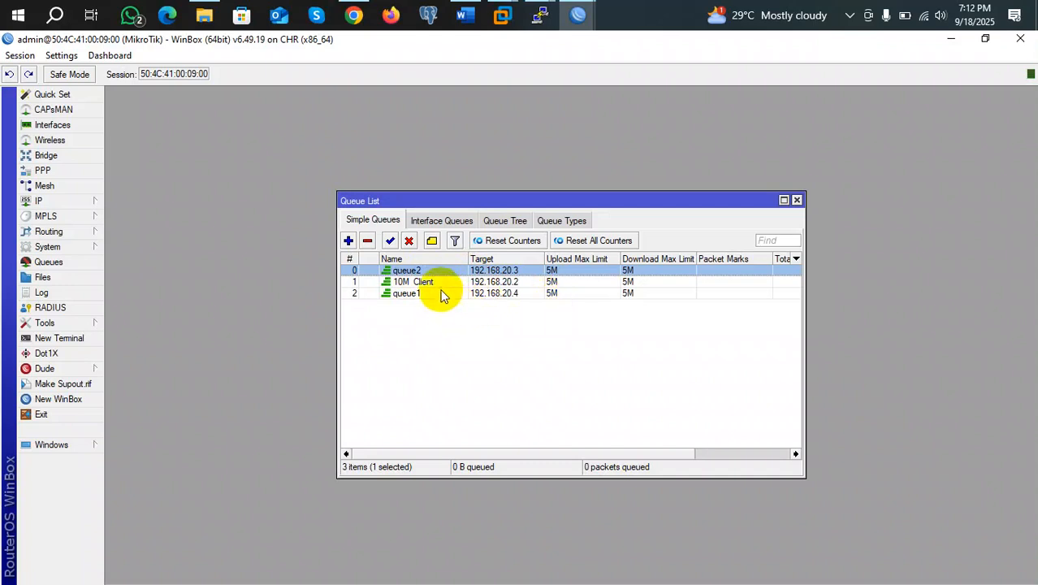
double_click(427, 272)
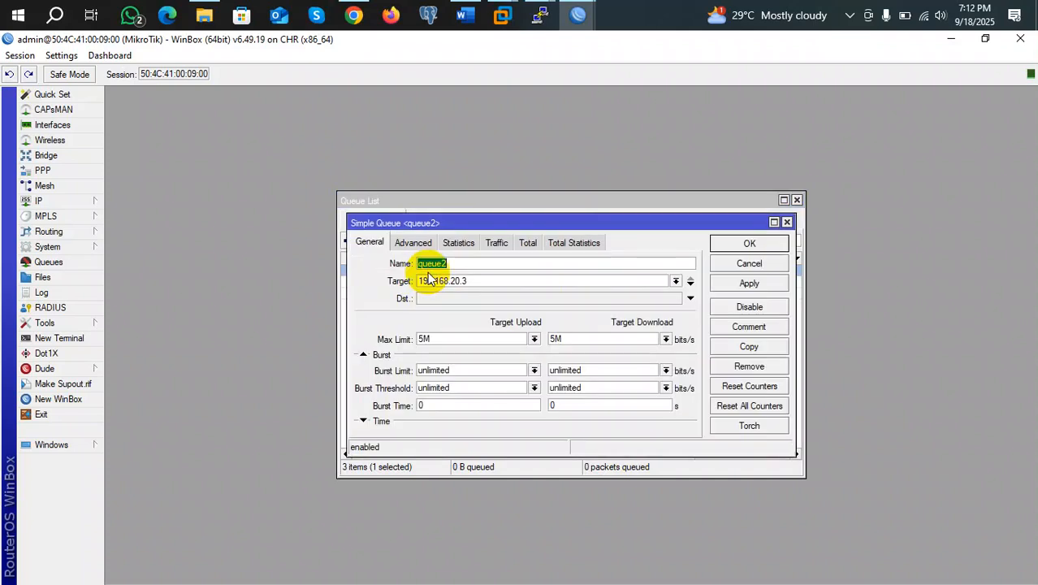
click(787, 223)
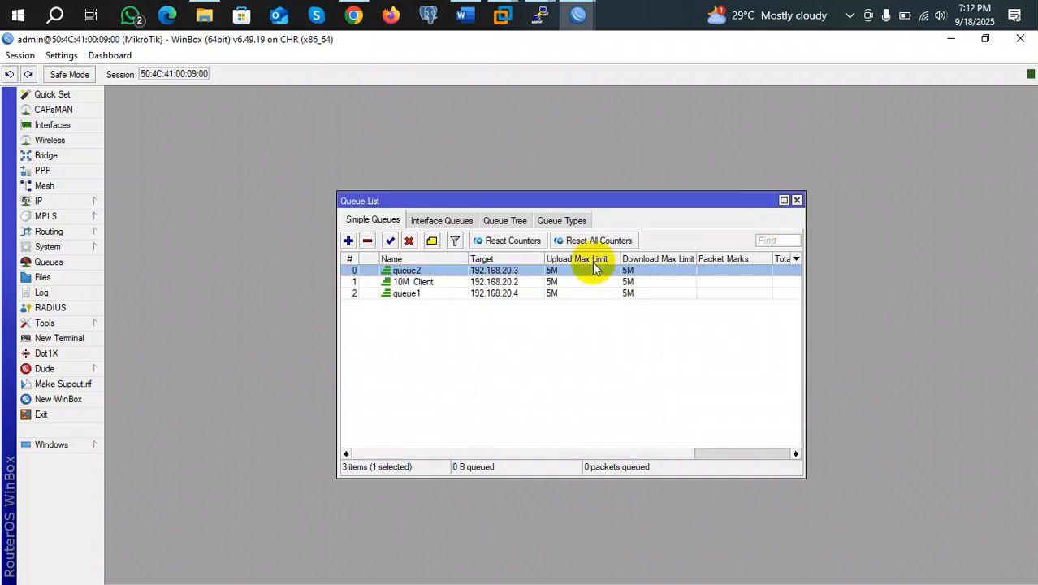
Show the Queue Types list in the Queue List window
click(567, 220)
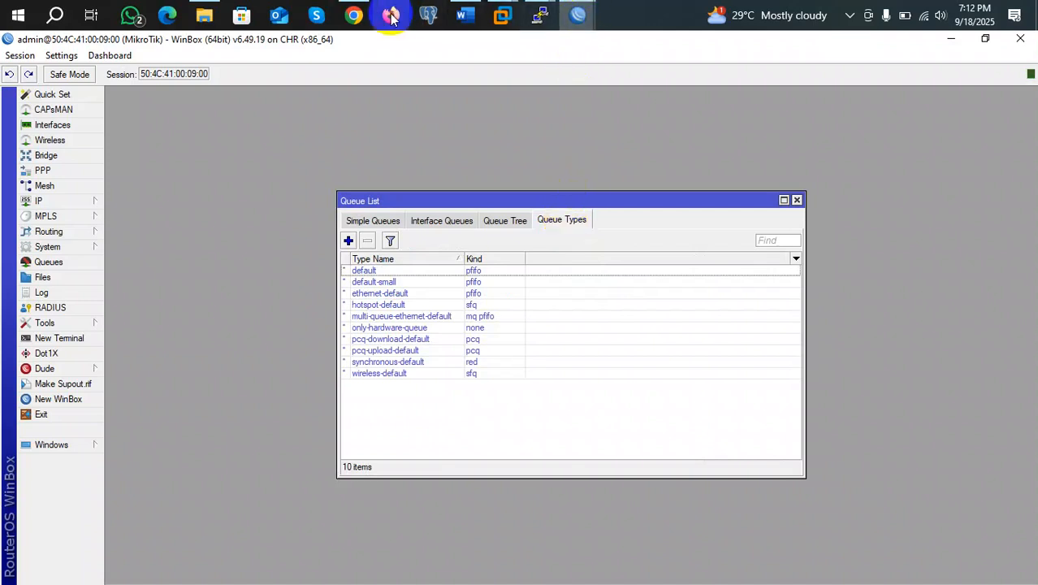
Bring up the Class_DAY_03 Word notes and scroll to the PCQ Based Queues page
click(475, 23)
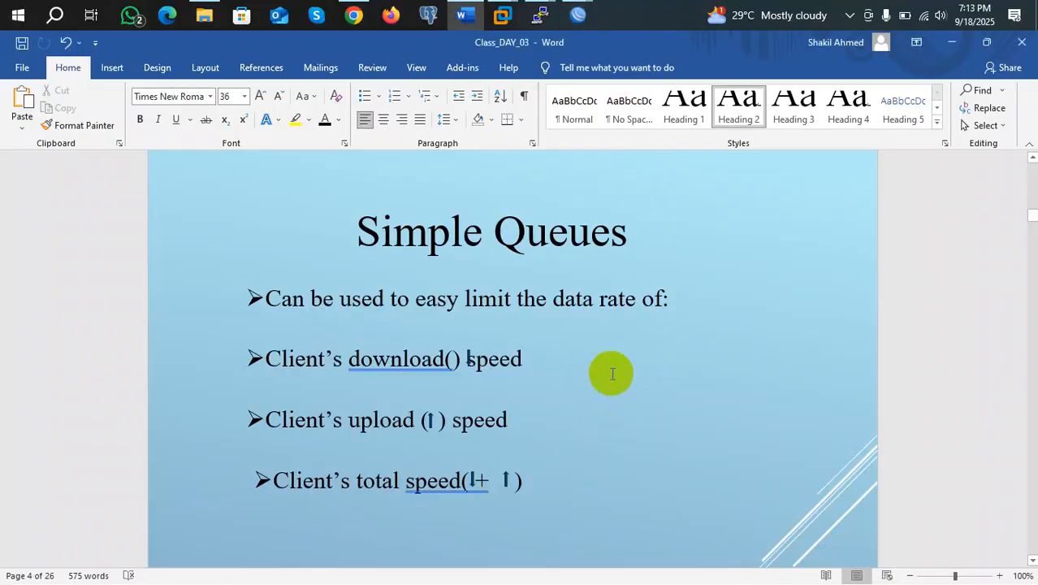
scroll(599, 374, down, 10)
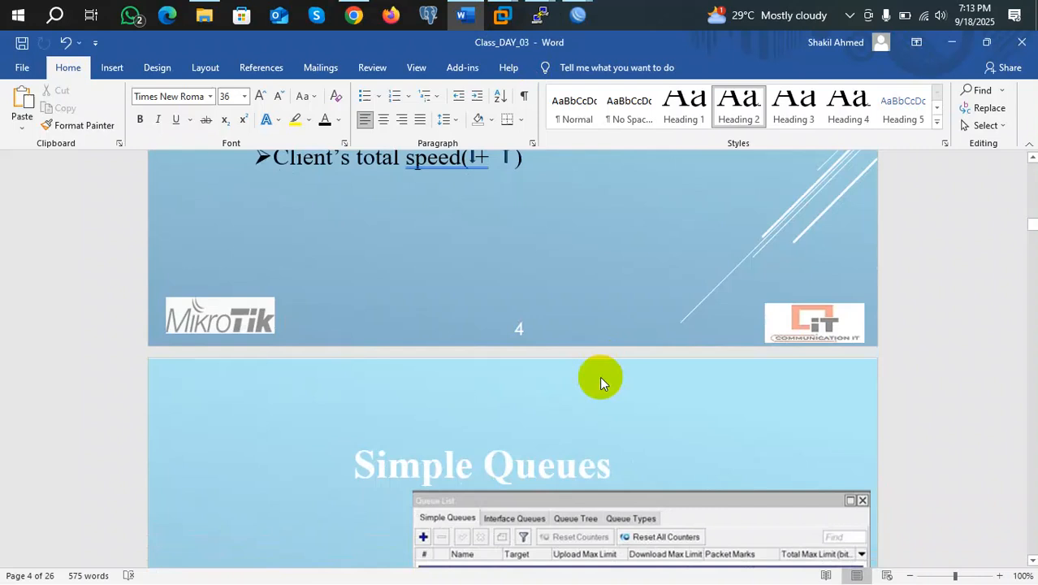
scroll(605, 383, up, 2)
scroll(604, 373, down, 10)
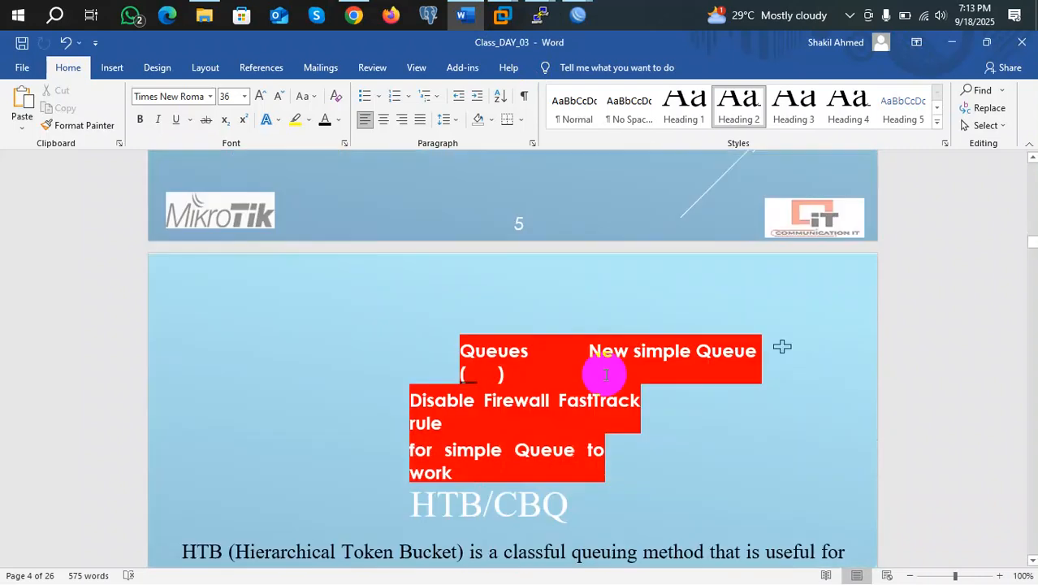
scroll(604, 374, down, 15)
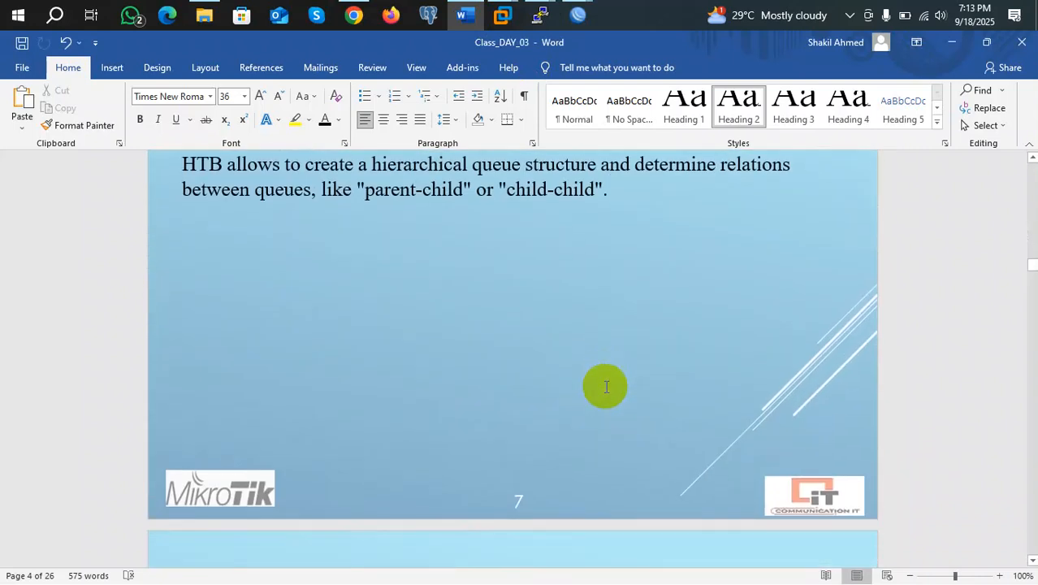
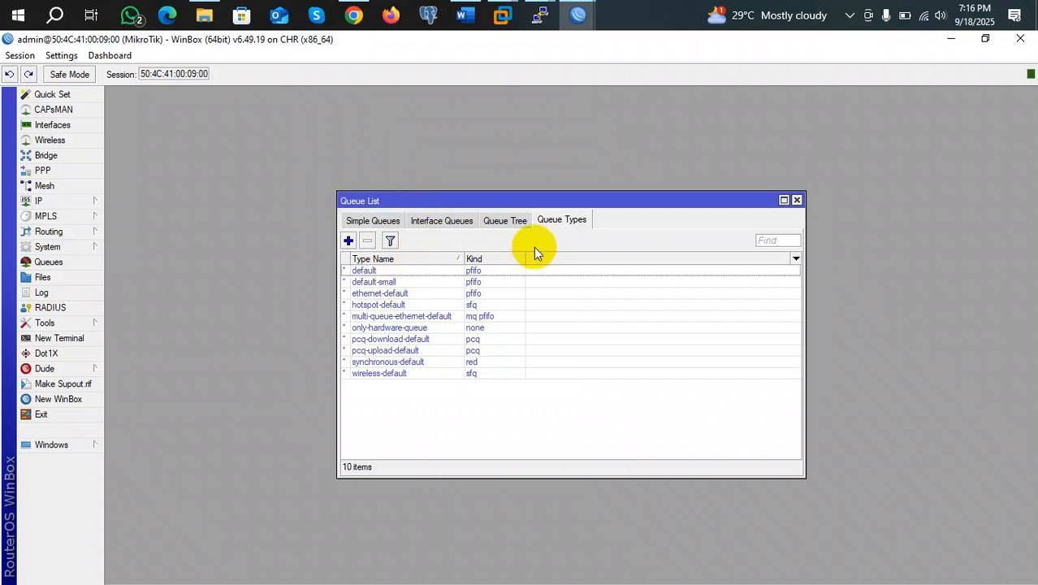
Create pcq queue type 'Upload' with 10M rate and Dst. Address classifier, then reopen it
click(348, 240)
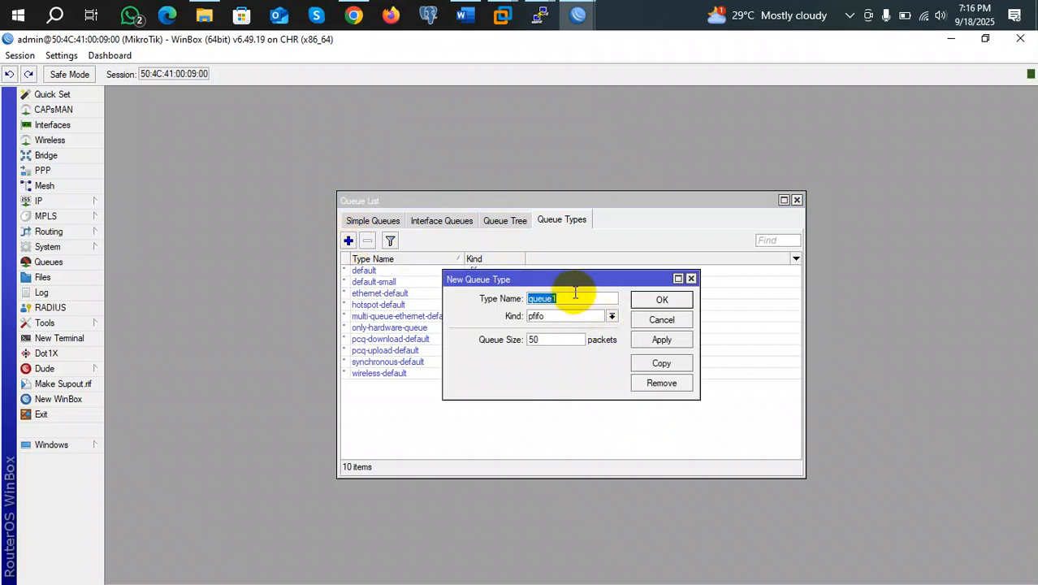
text(Upload)
click(610, 317)
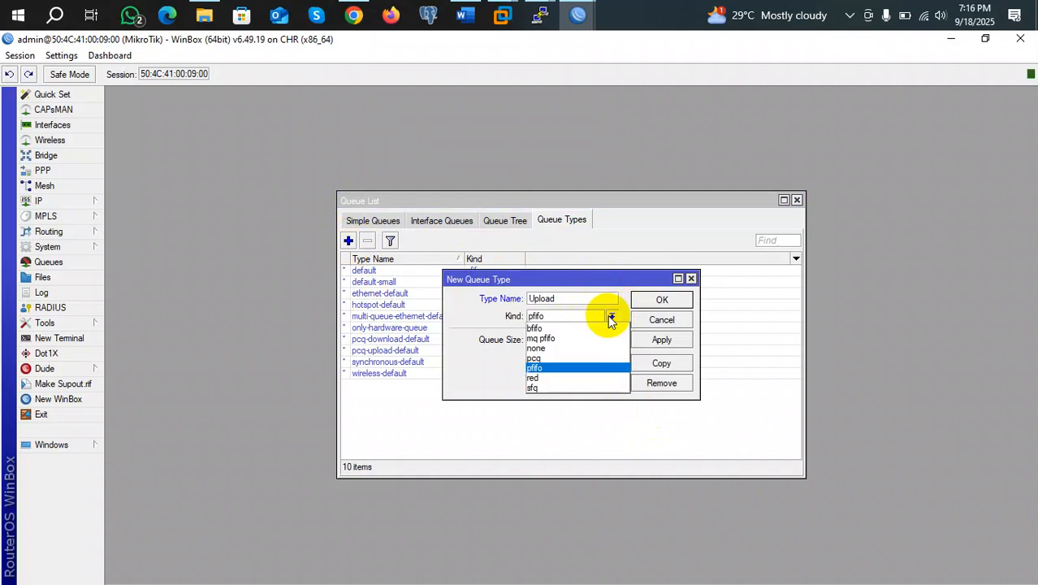
click(583, 358)
click(548, 340)
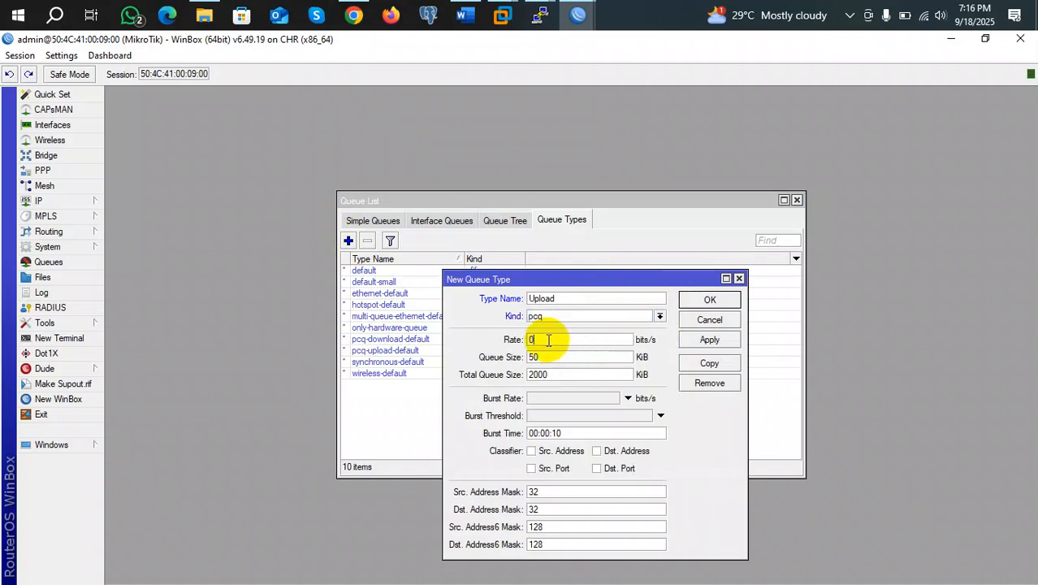
key(BackSpace)
text(10M)
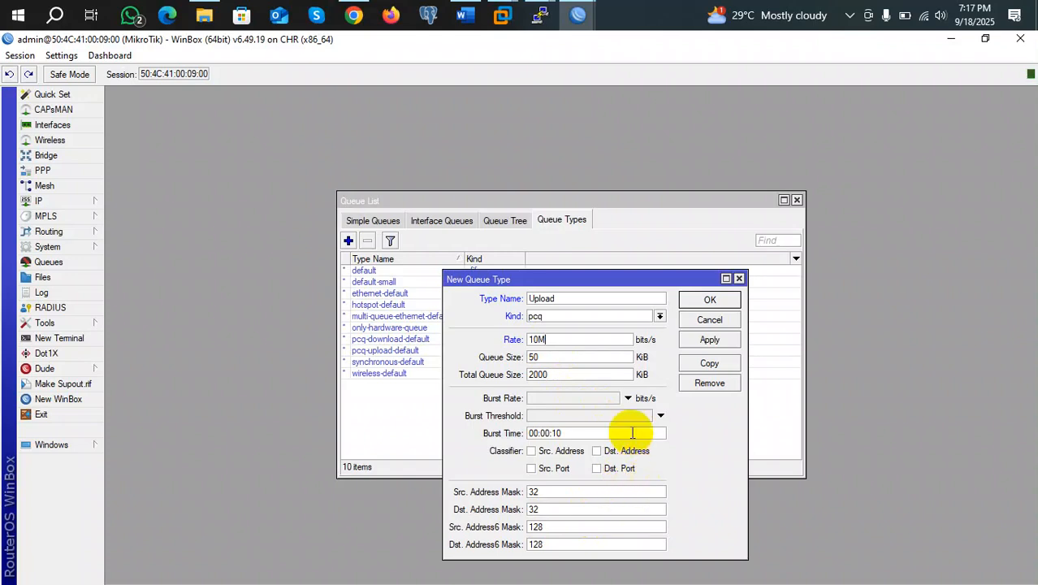
click(598, 452)
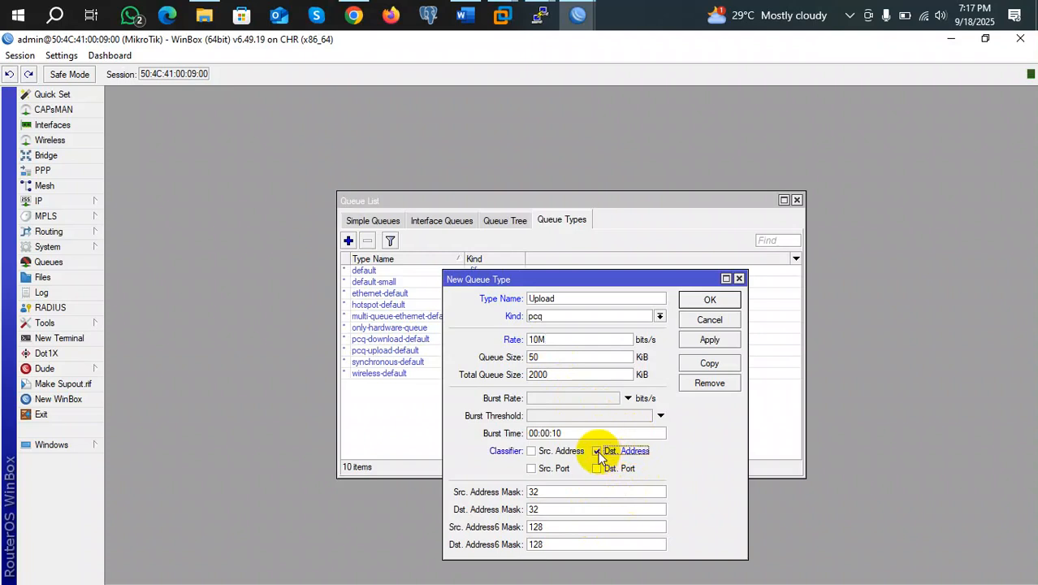
click(711, 342)
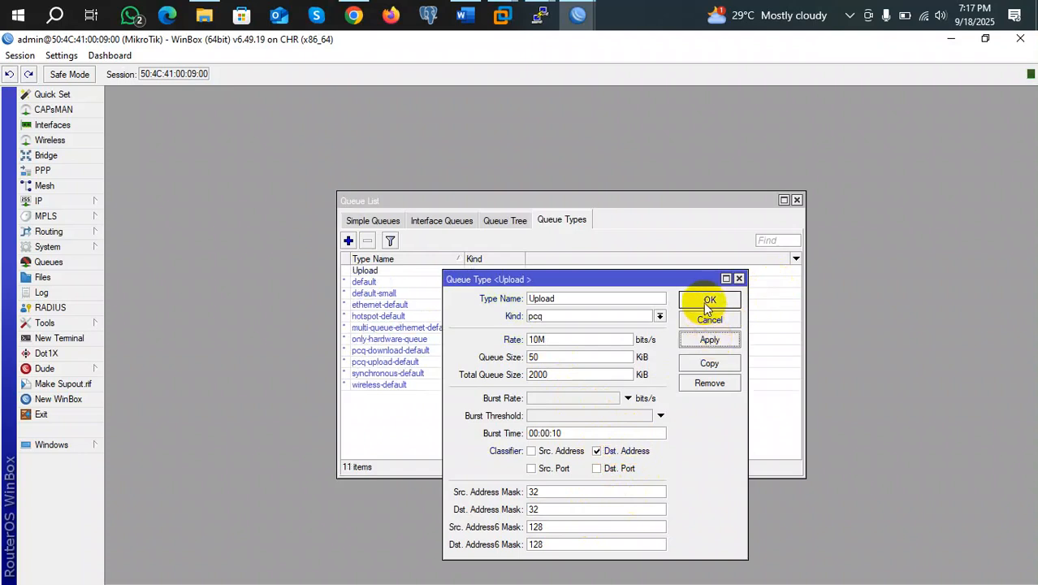
click(706, 298)
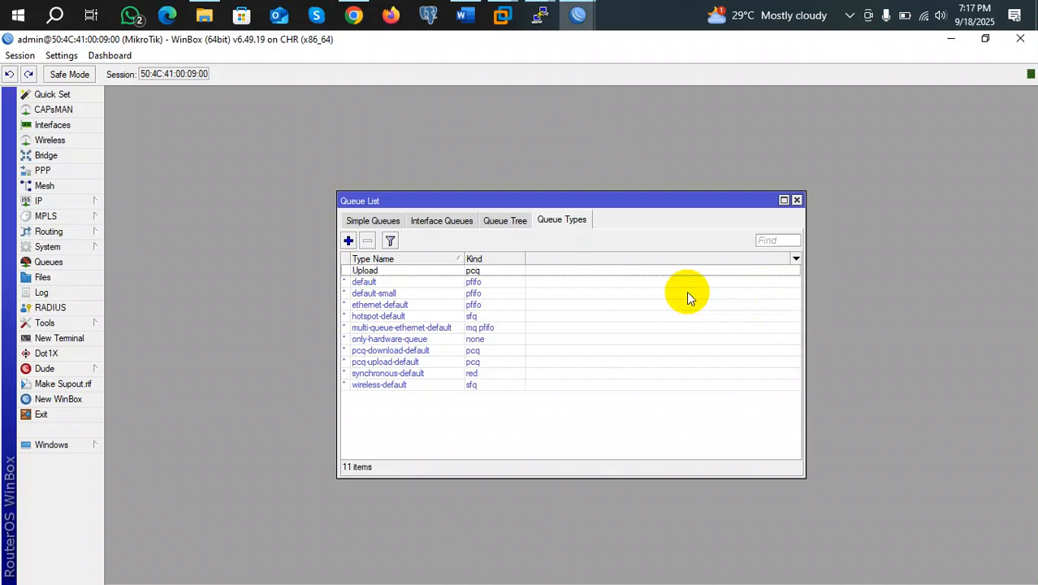
click(367, 273)
double_click(367, 273)
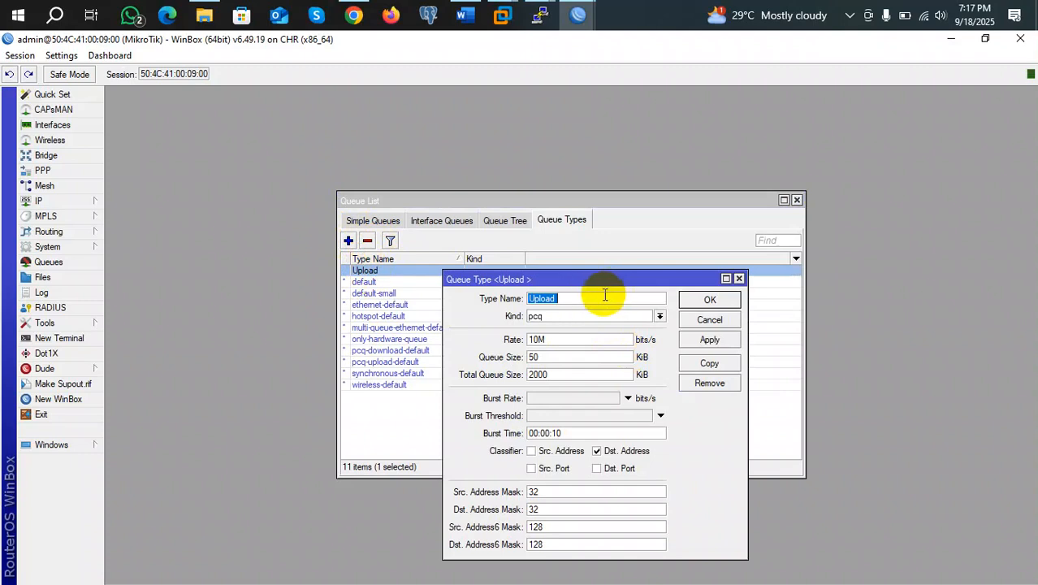
Close the Upload queue type's settings without changing anything
click(606, 298)
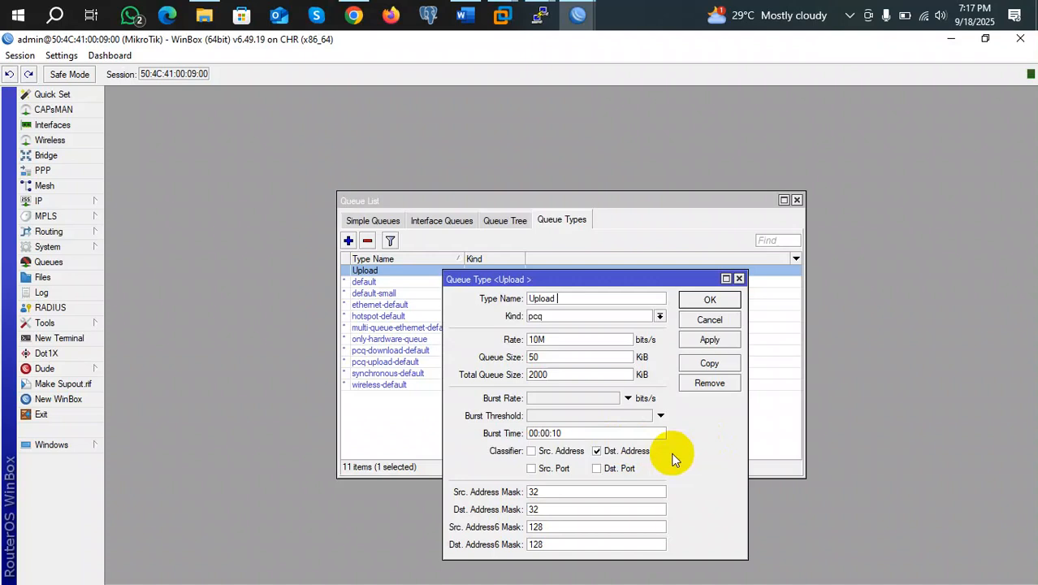
click(714, 300)
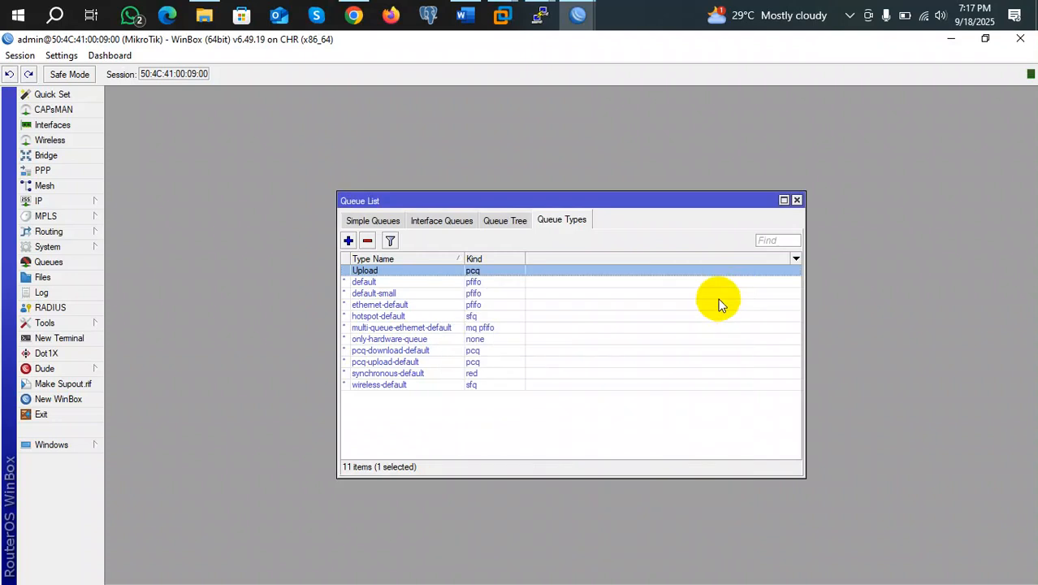
Create pcq queue type 'Download' with 10M rate and Src. Address classifier, then start another new type
click(348, 240)
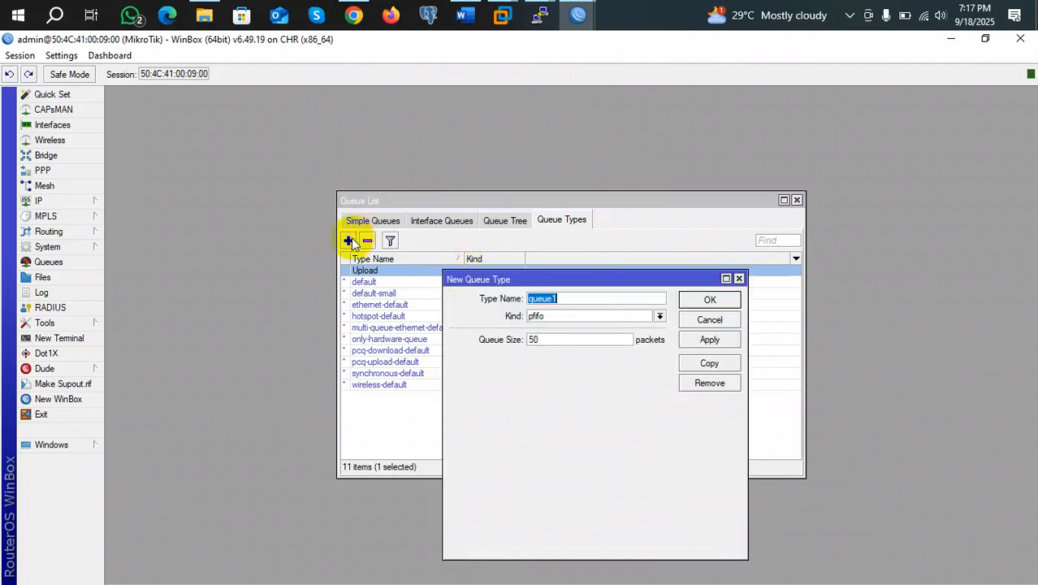
text(Download)
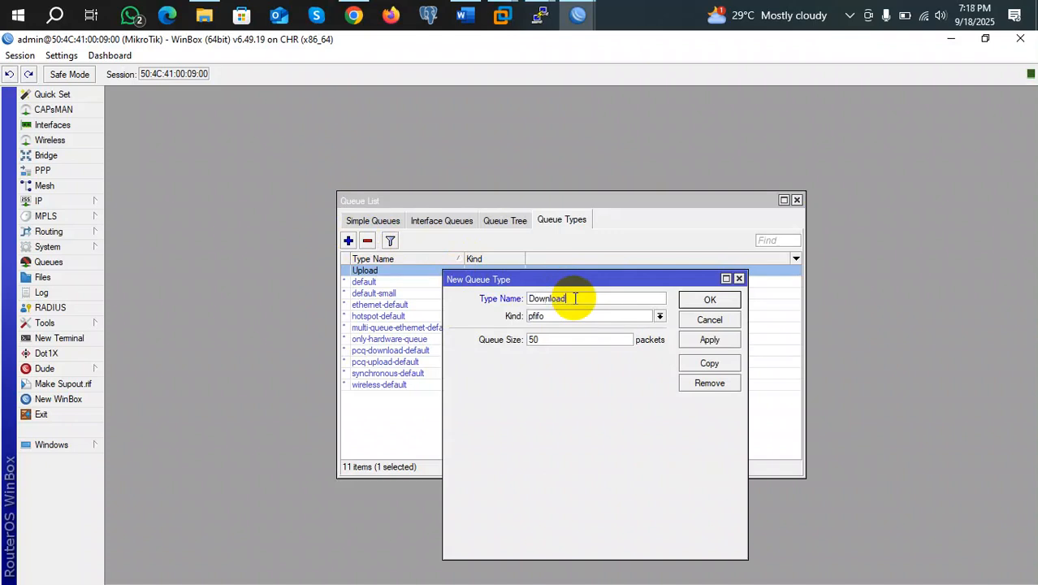
click(659, 316)
click(568, 360)
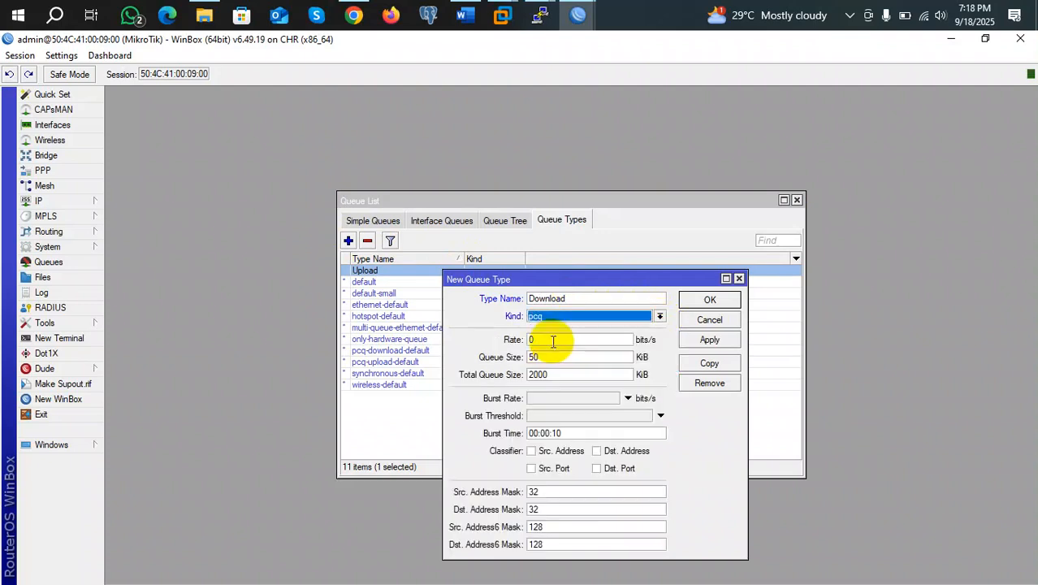
click(546, 341)
key(BackSpace)
text(10M)
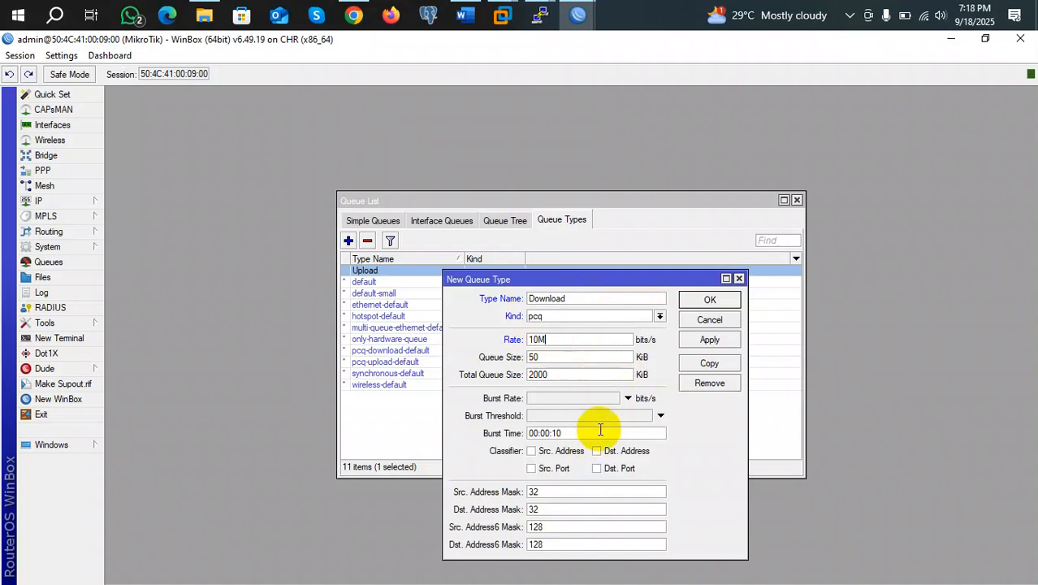
click(530, 451)
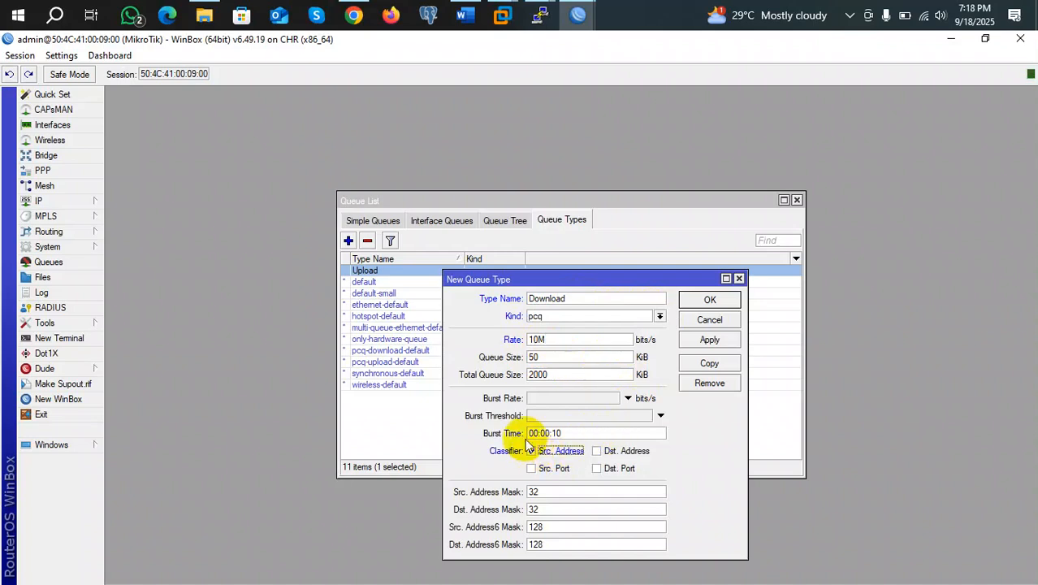
click(713, 341)
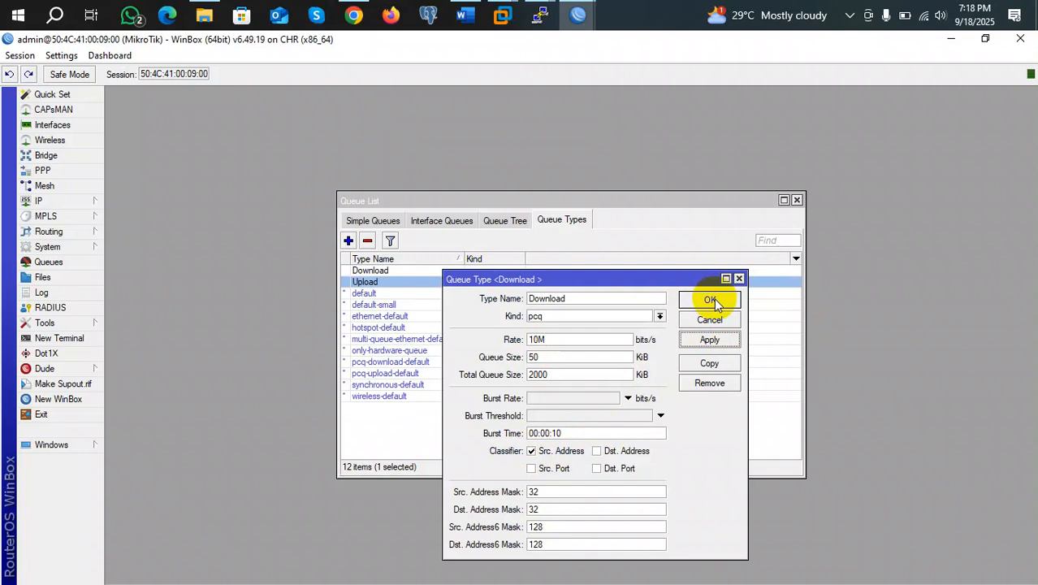
click(712, 300)
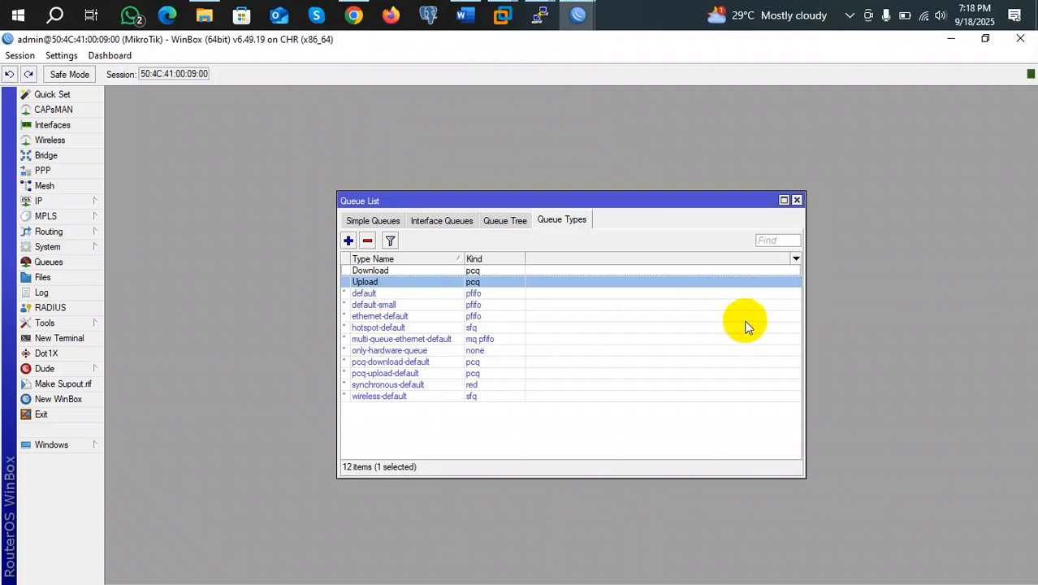
click(348, 241)
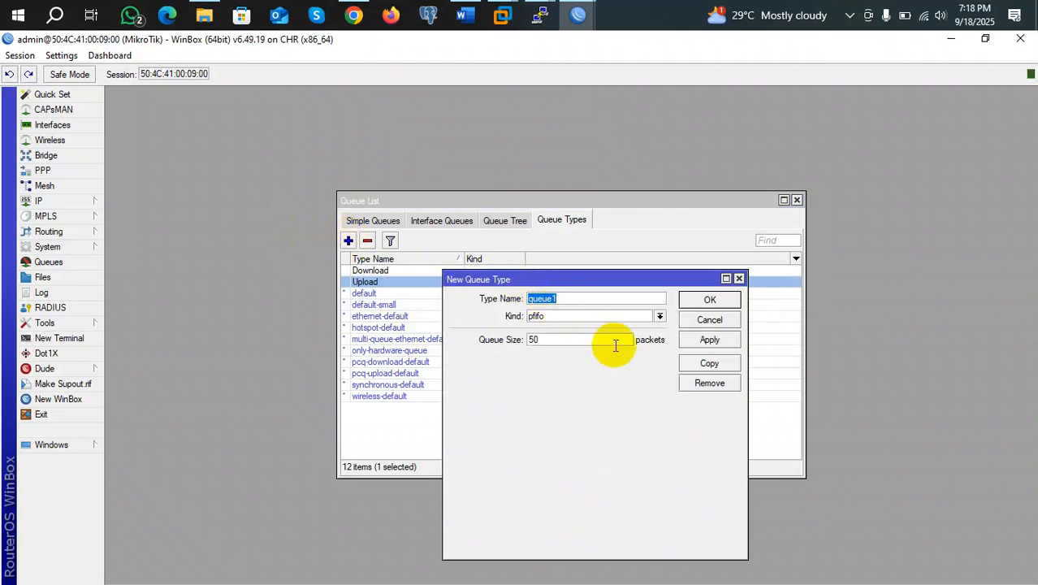
Name the new queue type 'Upload 5M' and set its kind to pcq
text(Upload 5)
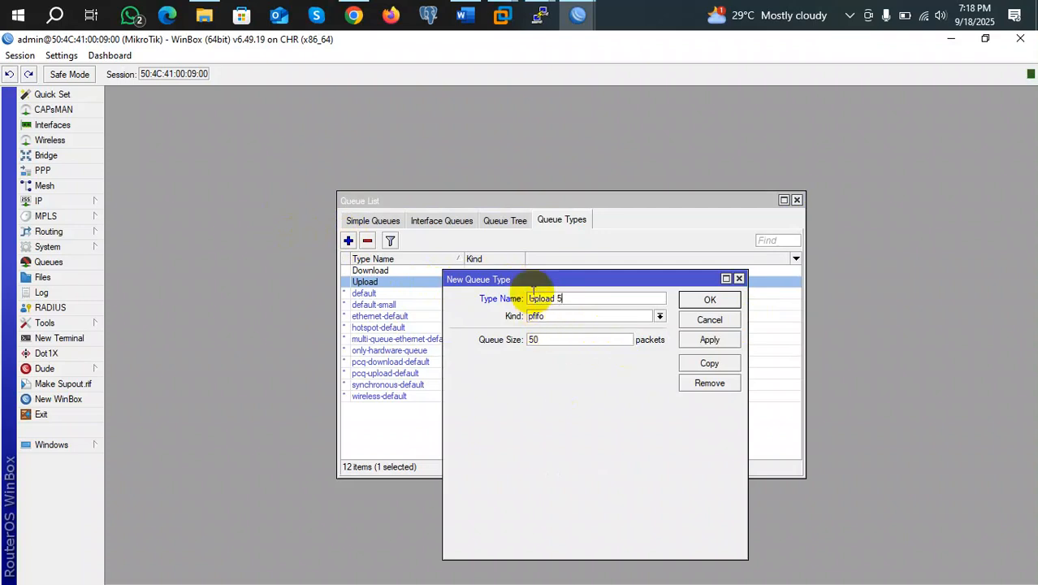
click(570, 315)
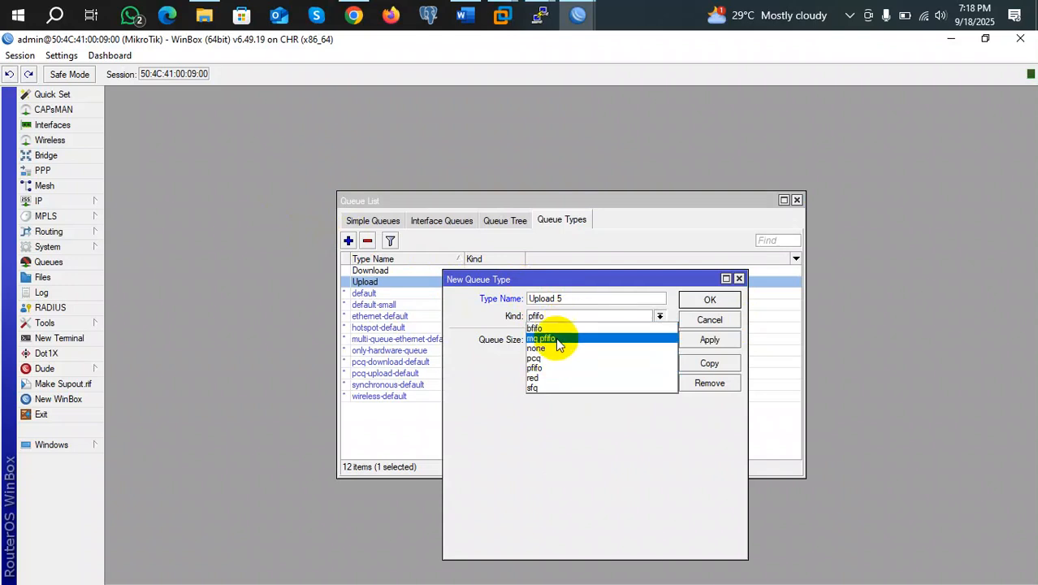
click(573, 299)
click(573, 299)
text(M)
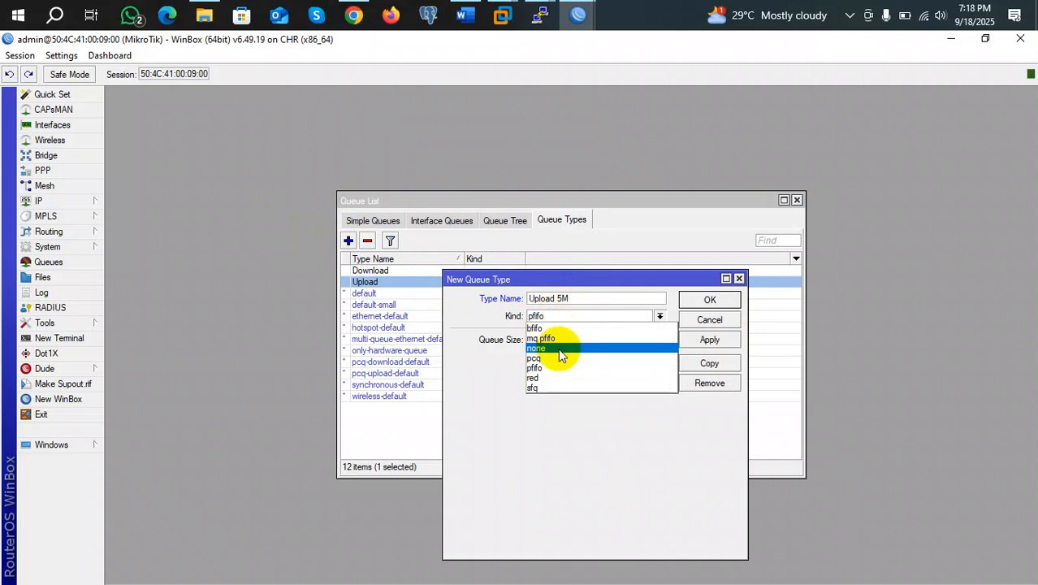
click(551, 358)
Give Upload 5M a 5M rate classified by destination address and save it
double_click(544, 340)
text(1)
key(BackSpace)
text(5M)
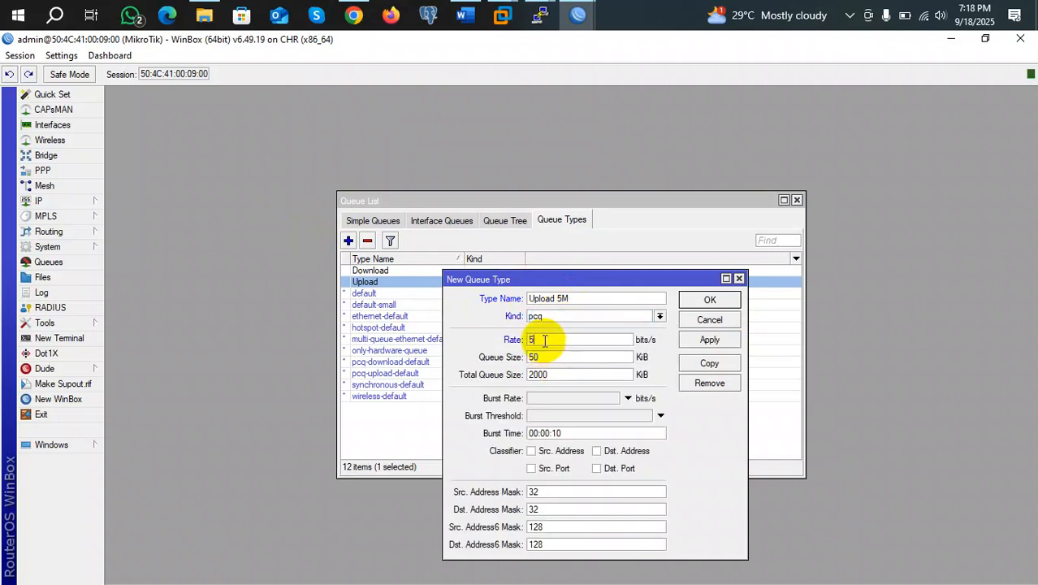
click(598, 451)
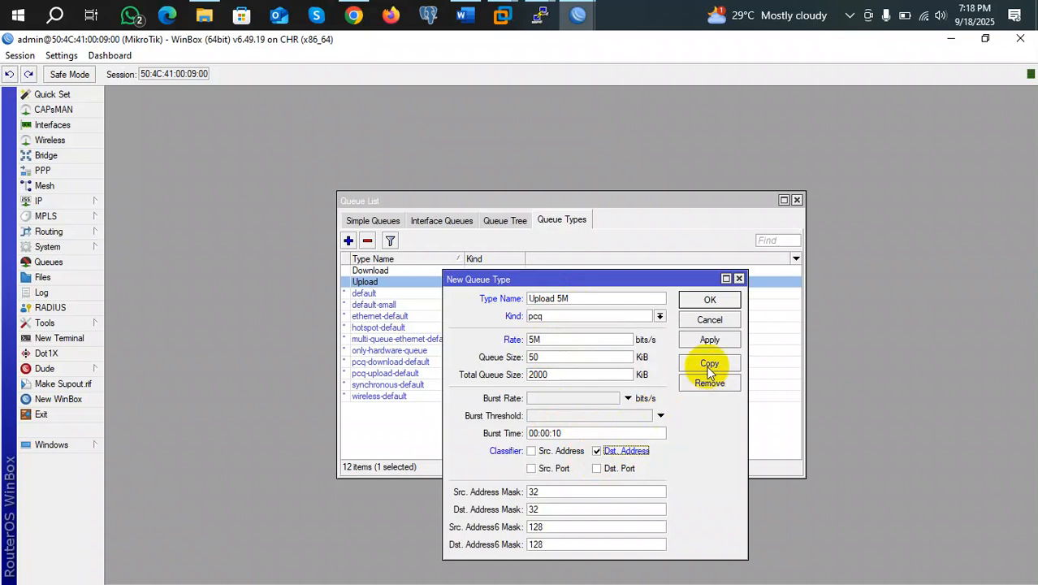
click(709, 339)
click(707, 298)
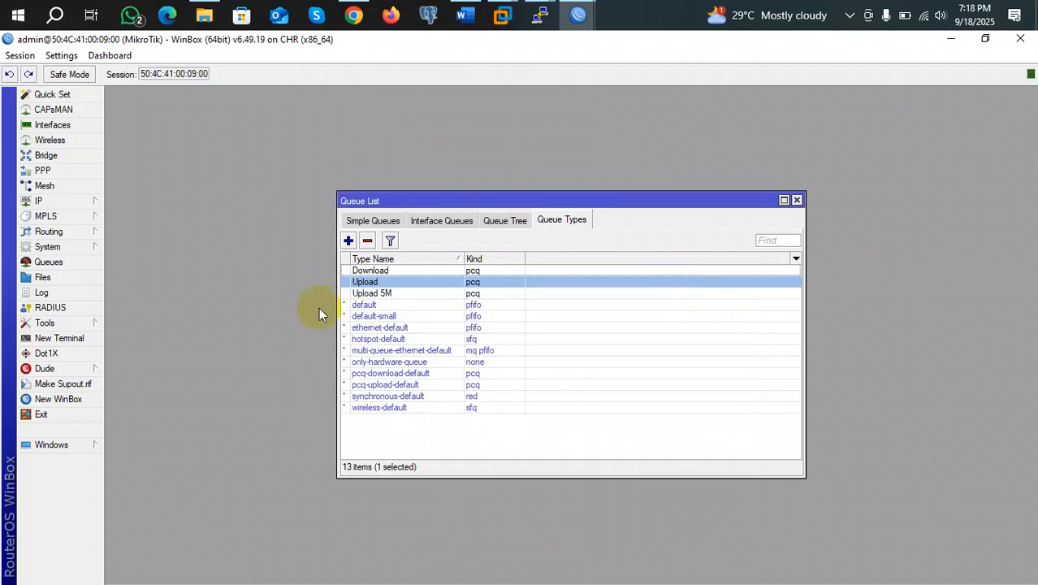
Rename the queue types Upload and Download to 'Upload 10M' and 'Download 10M'
double_click(375, 284)
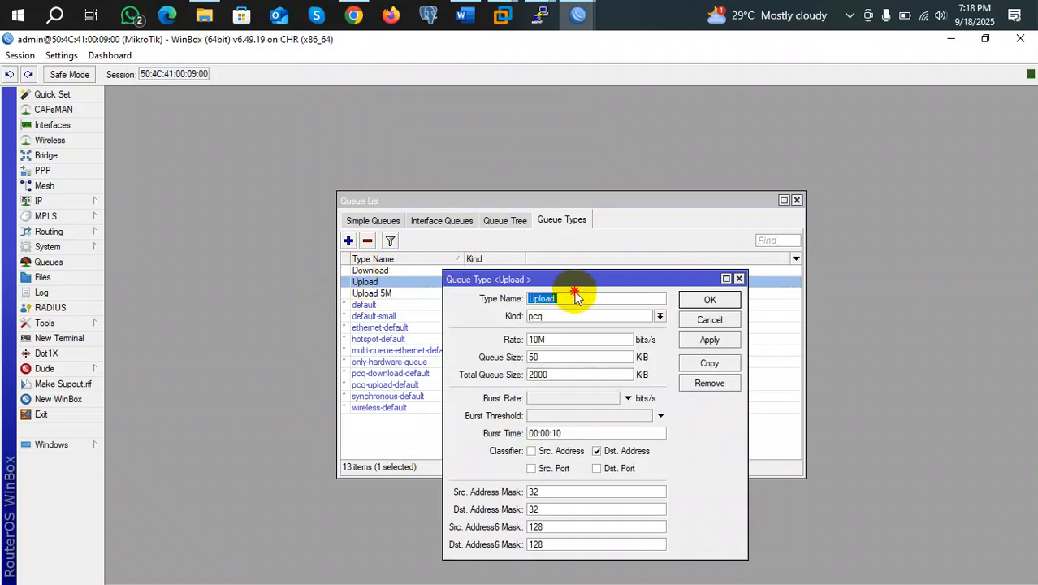
click(572, 298)
text(10M)
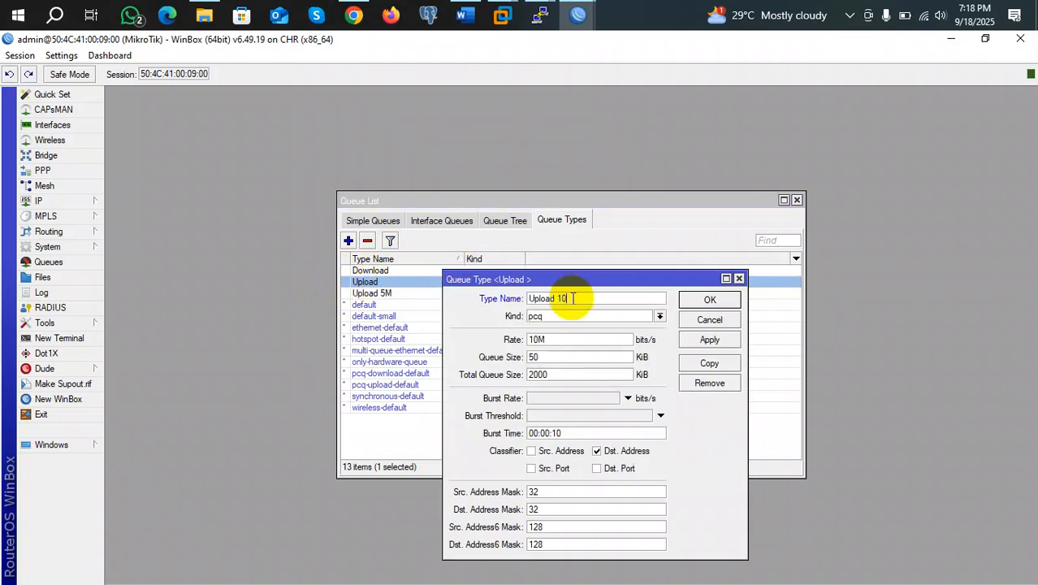
click(708, 300)
double_click(374, 271)
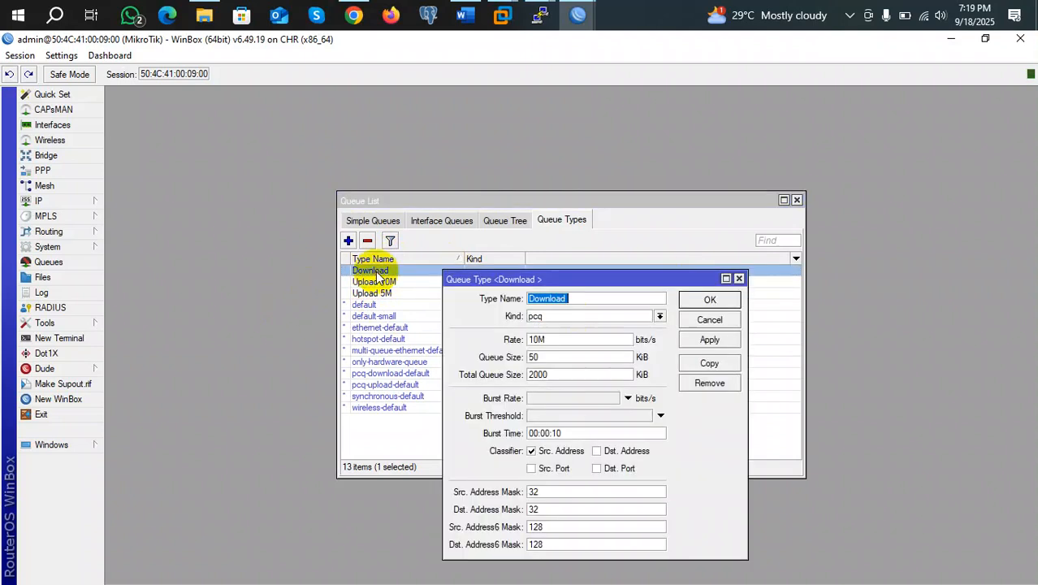
click(598, 298)
text(10M)
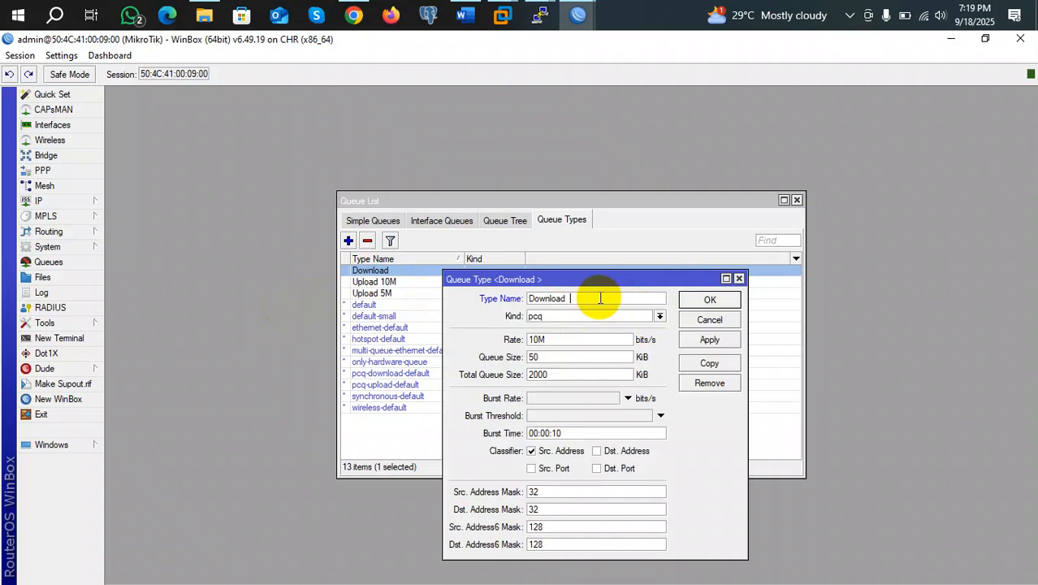
click(735, 299)
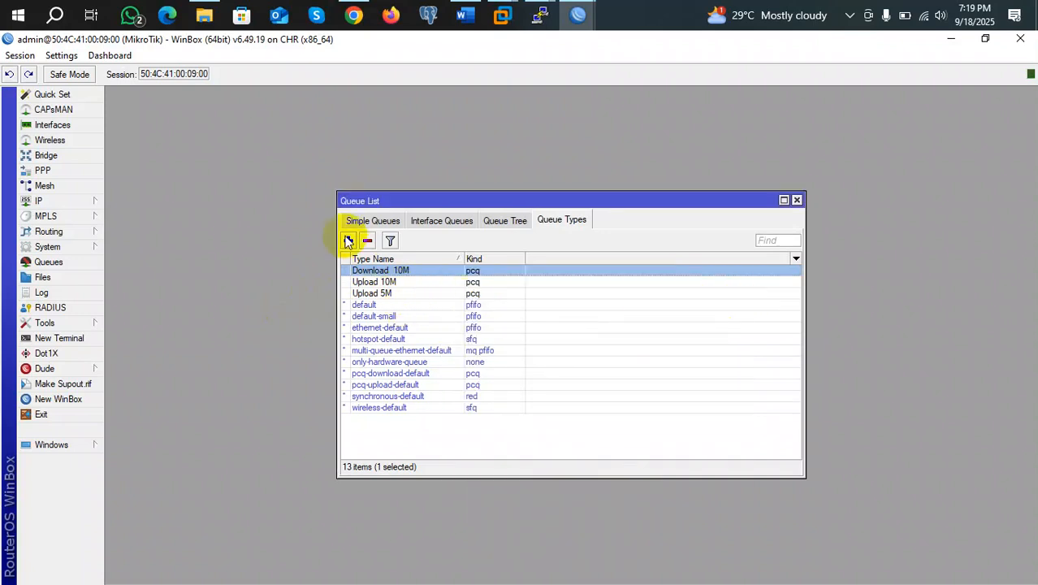
Add pcq queue type Download 5M with 5M rate and Src. Address classifier, then sort by name
click(347, 241)
text(Download)
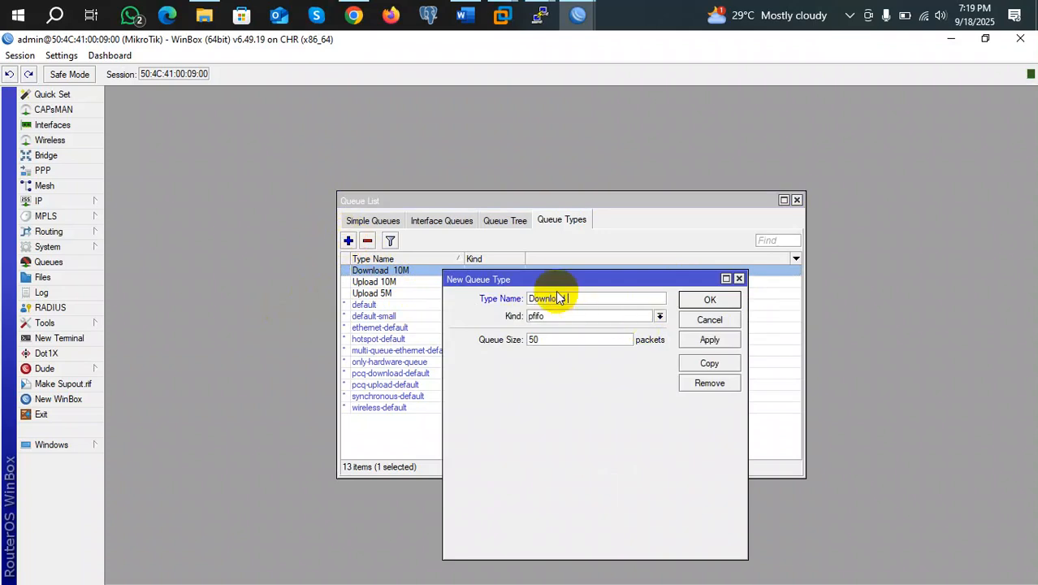
text( 1)
text(5M)
click(560, 316)
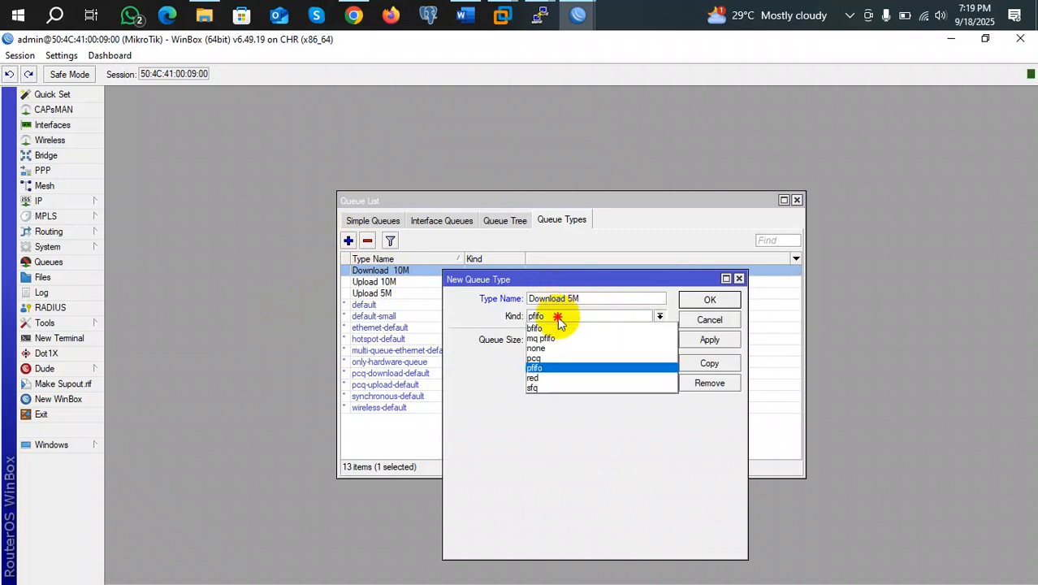
click(542, 360)
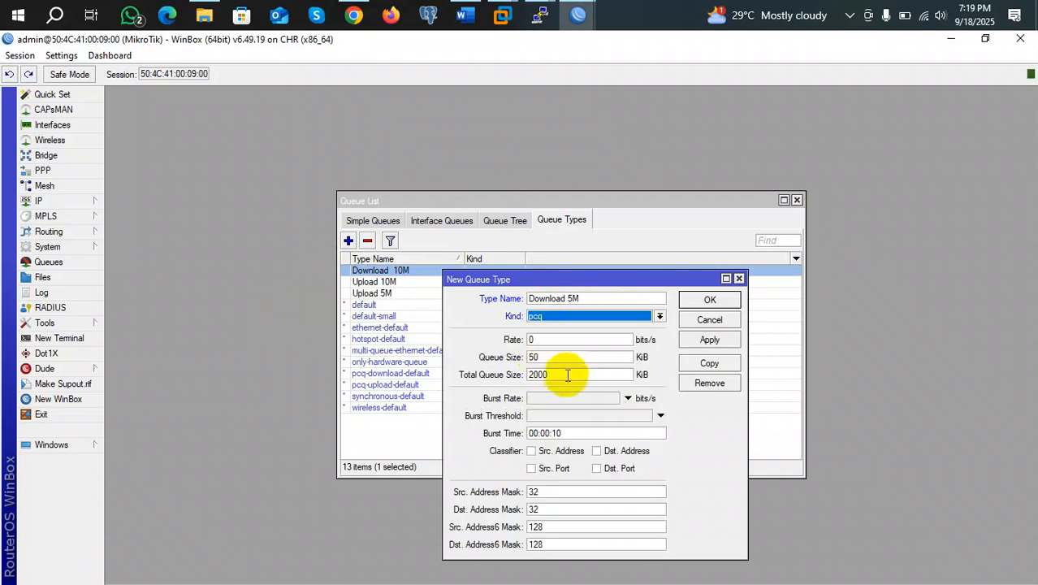
key(BackSpace)
text(5M)
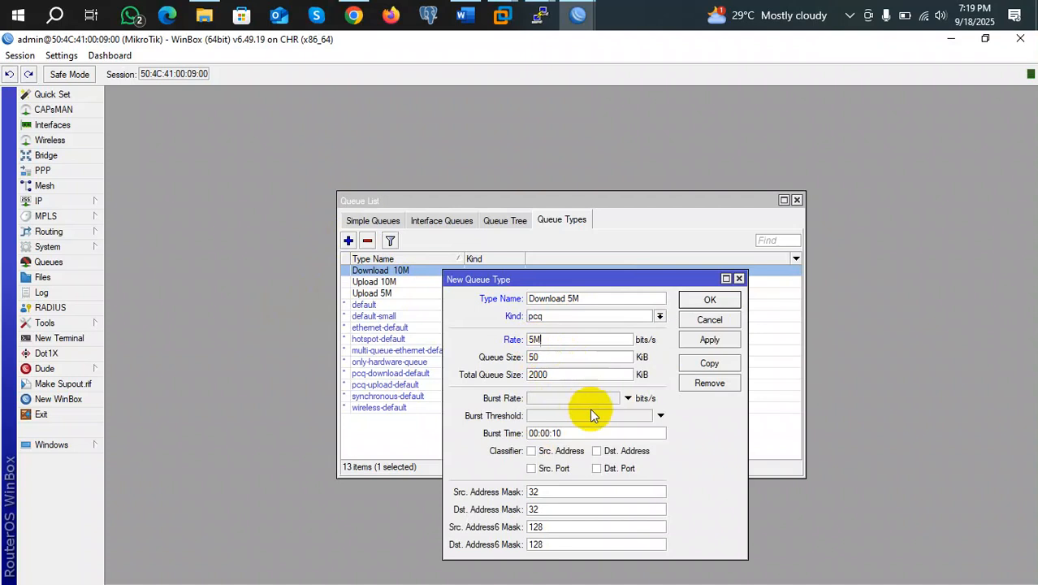
click(530, 451)
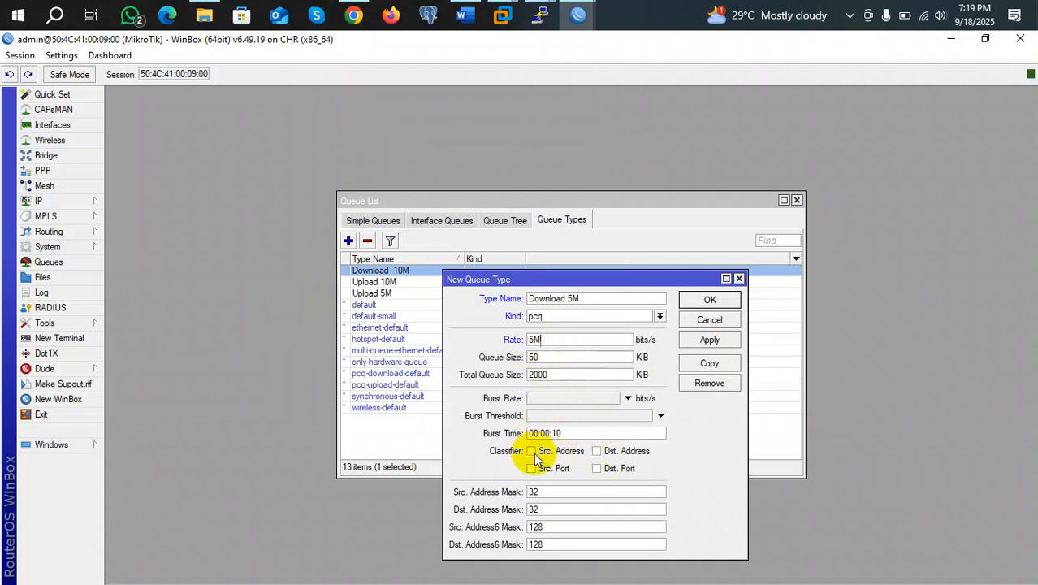
click(711, 339)
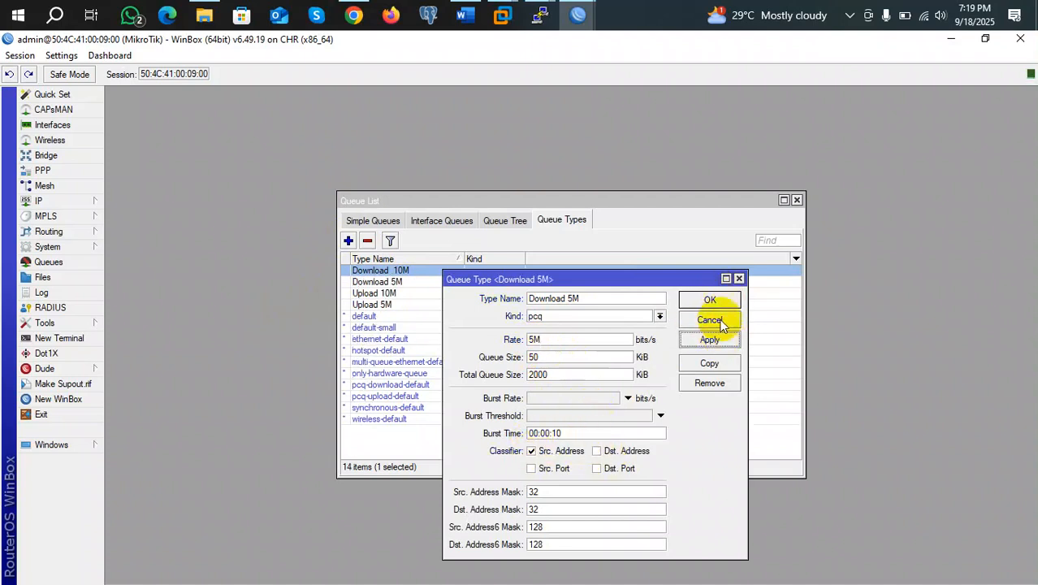
click(710, 299)
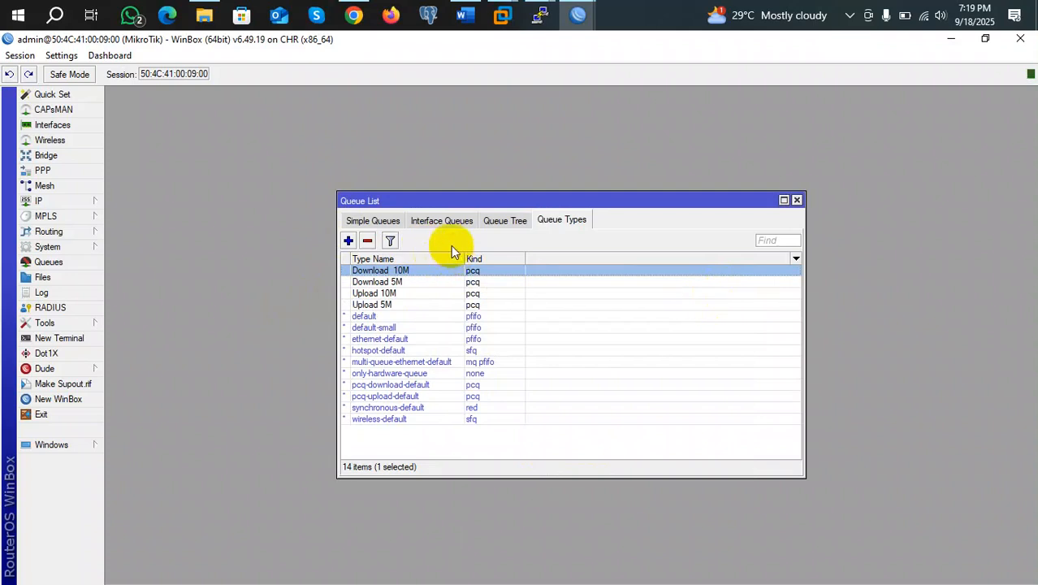
click(387, 259)
Switch to the Simple Queues list and select, then deselect, the existing queues
click(362, 225)
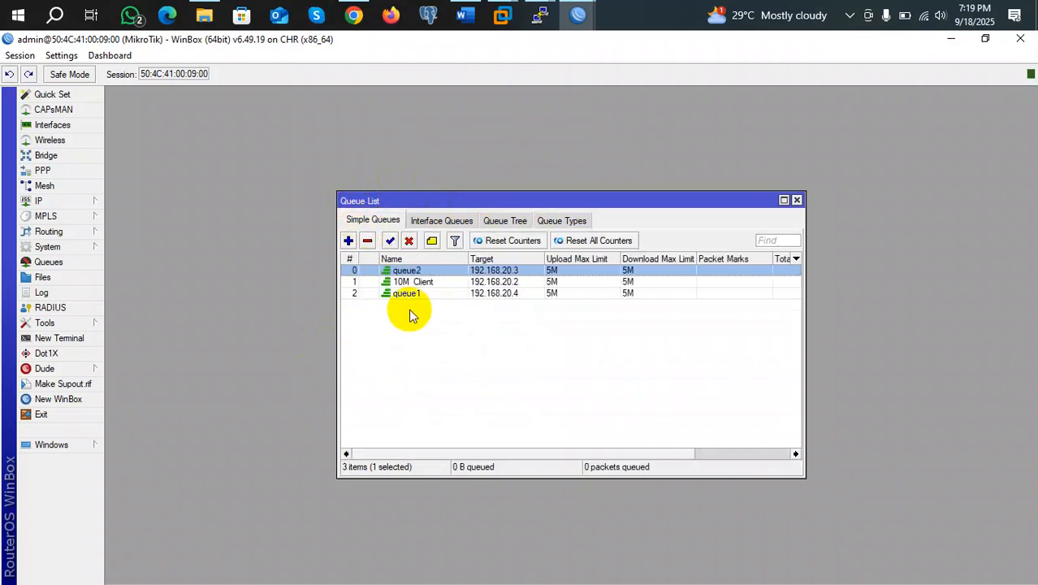
click(418, 281)
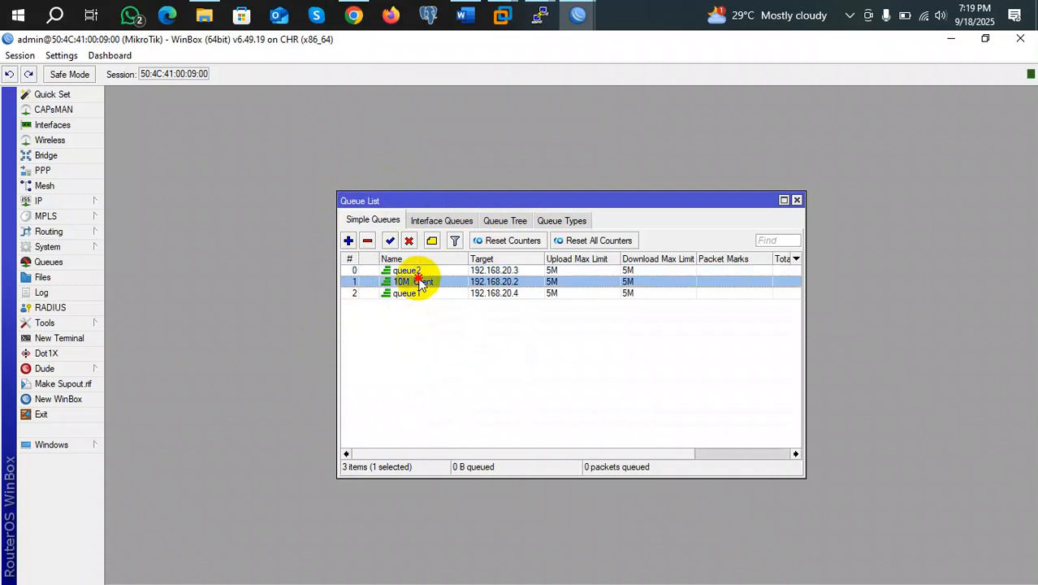
ctrl+click(406, 271)
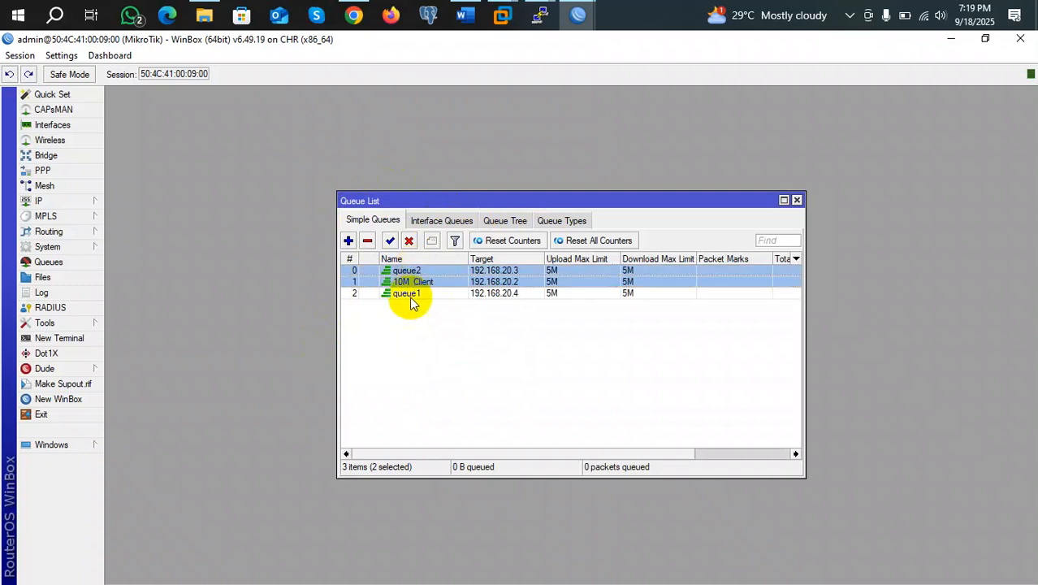
ctrl+click(409, 295)
click(422, 345)
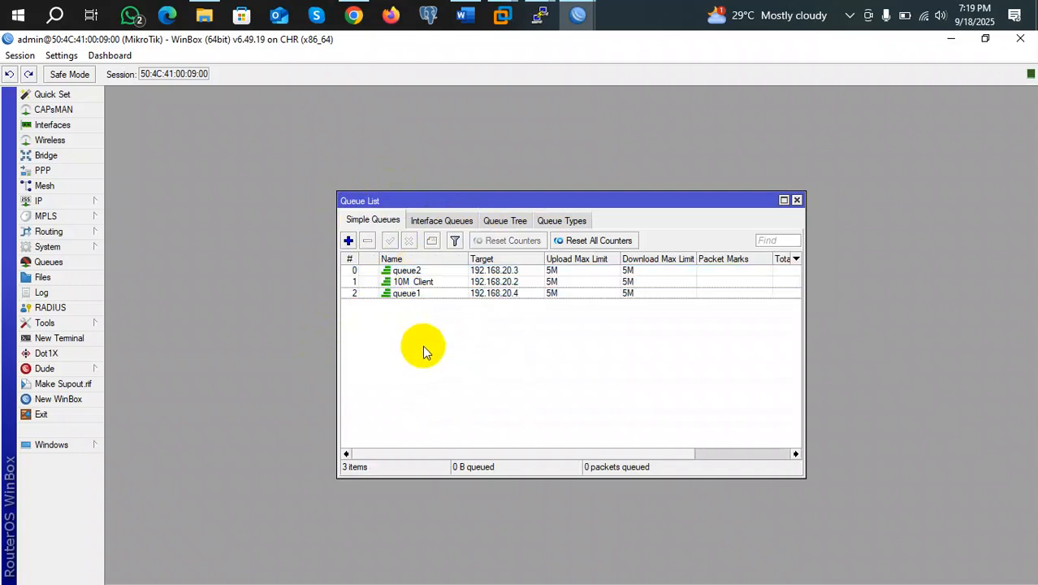
Start a new simple queue named 10M Client targeting 192.168.20.0/24
click(348, 242)
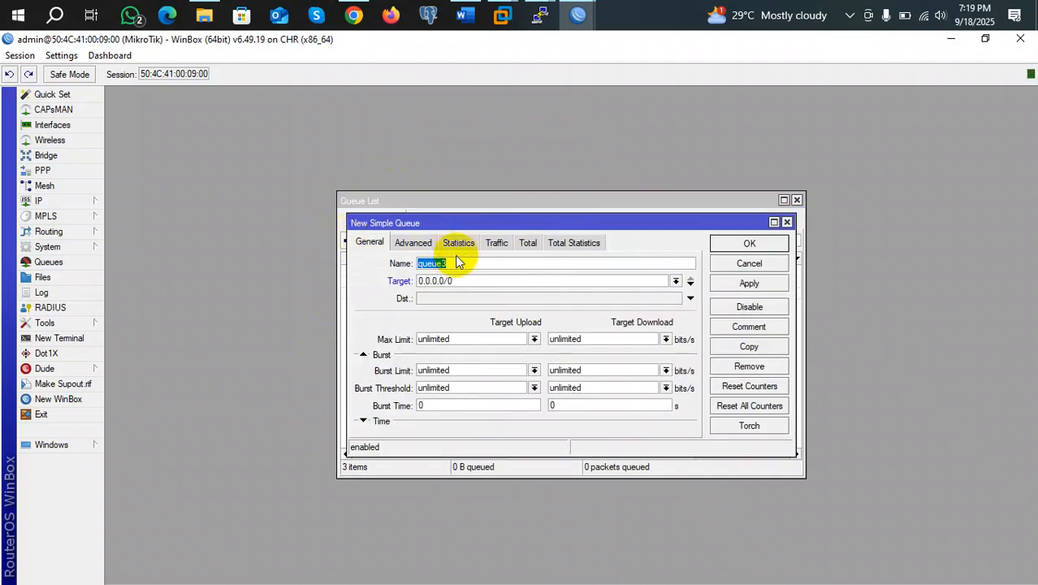
text(10M Client)
drag(486, 280, 360, 289)
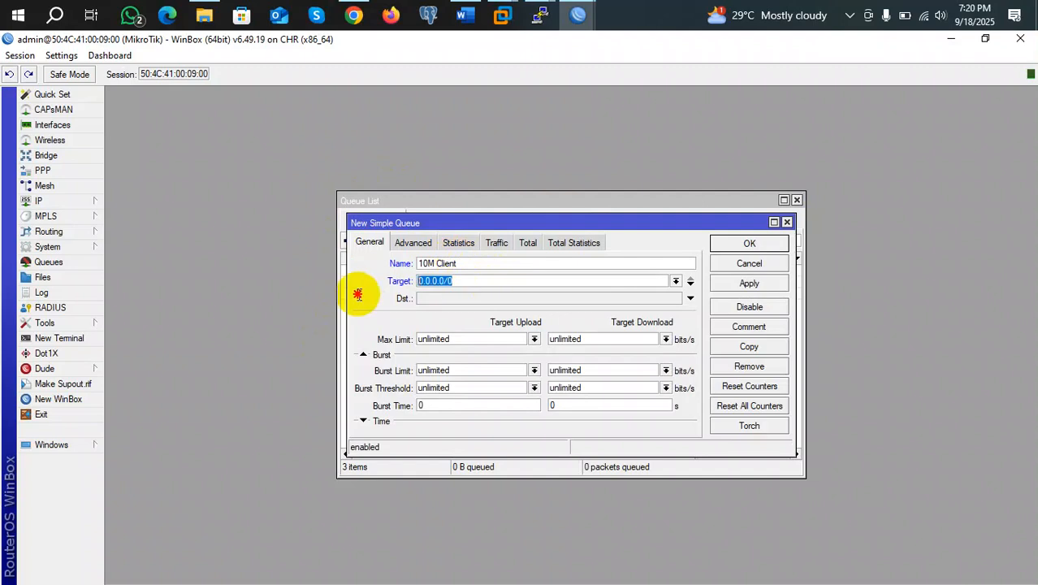
text(192.168)
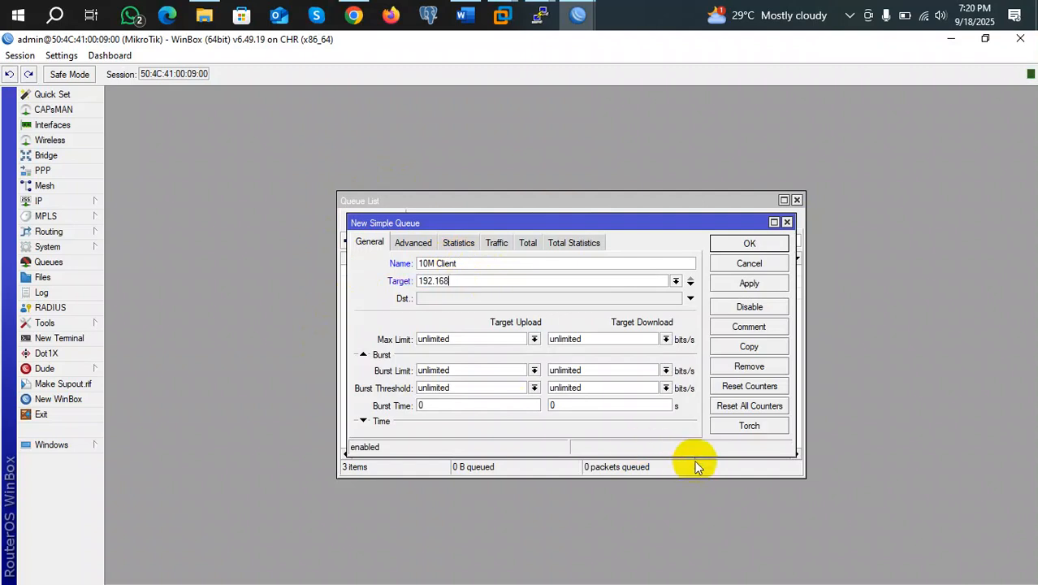
text(.20.0/20)
key(BackSpace)
text(4)
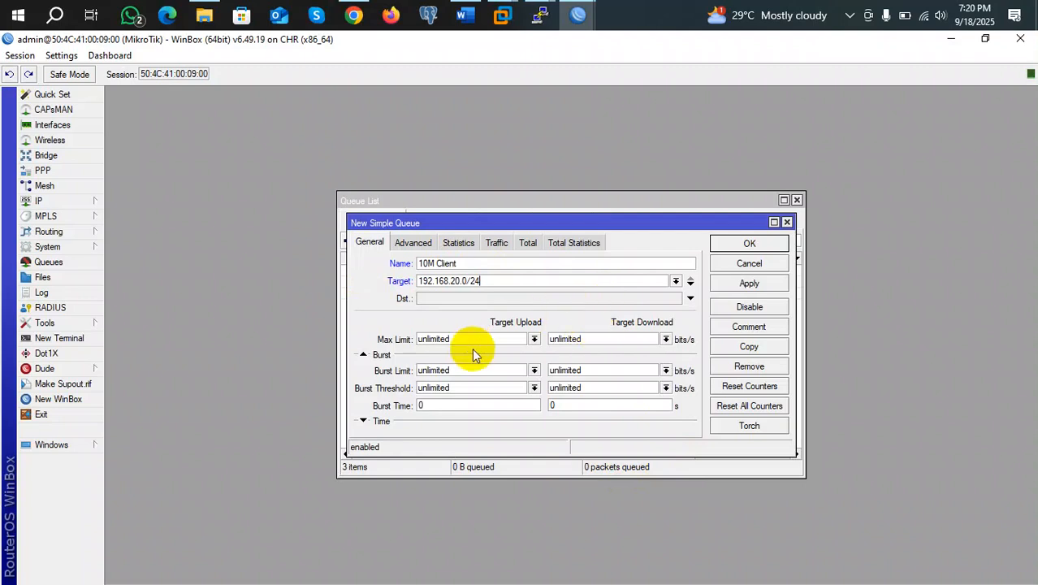
Set the upload and download max limits to 100M
click(533, 339)
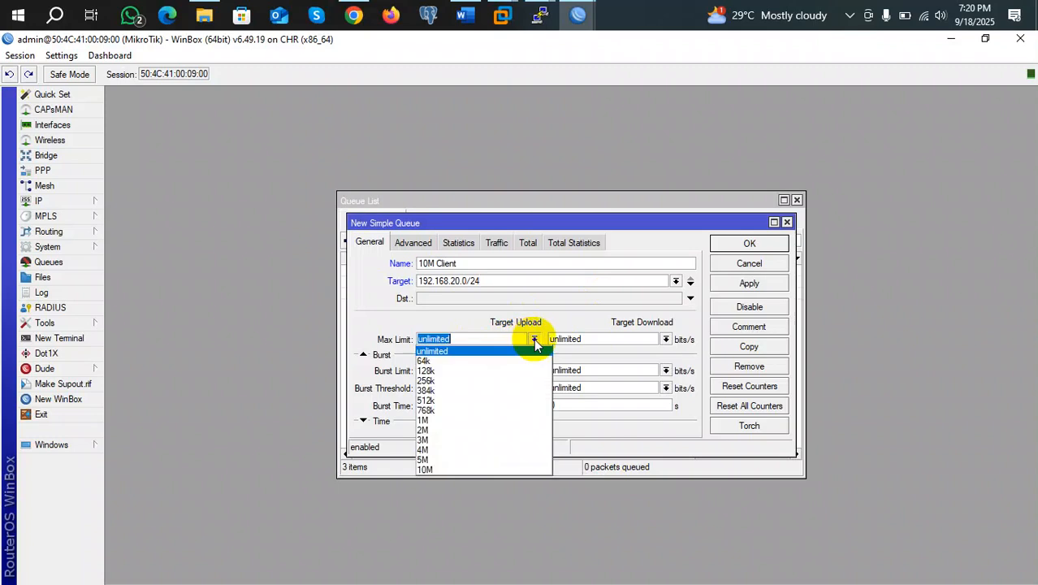
click(533, 339)
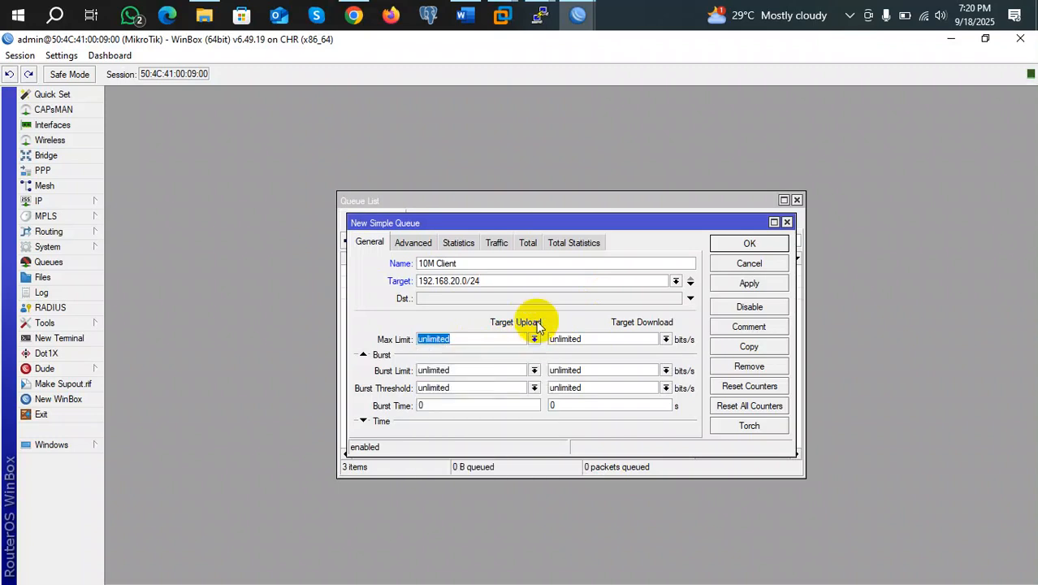
click(666, 340)
click(666, 340)
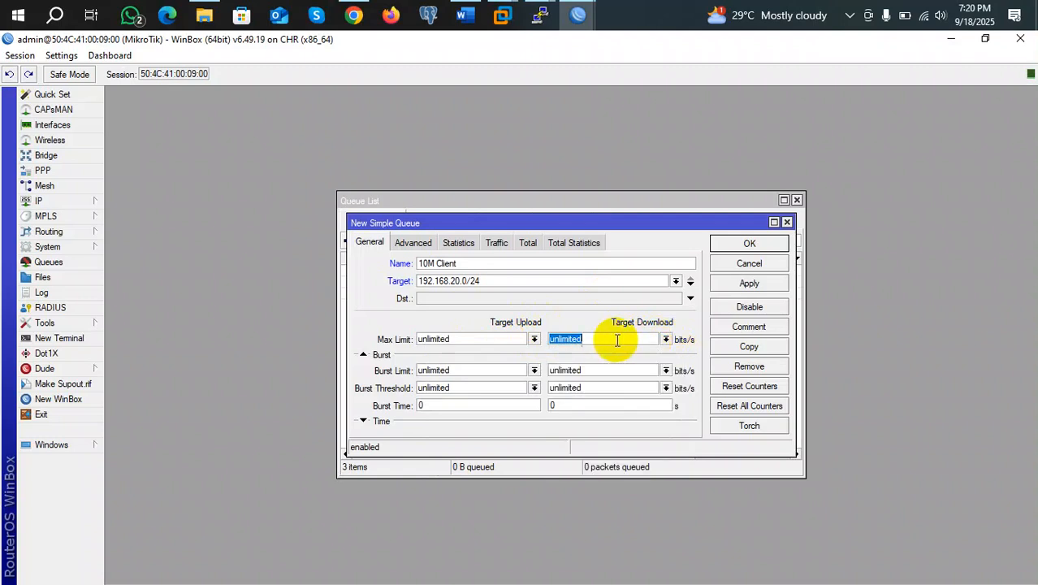
click(534, 339)
click(477, 337)
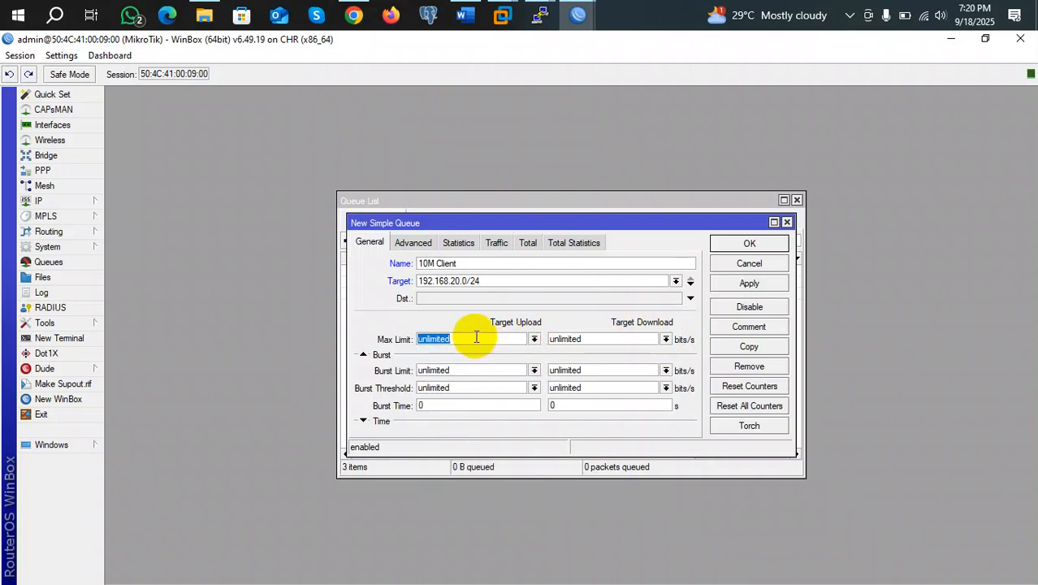
text(100M)
click(568, 338)
text(100M)
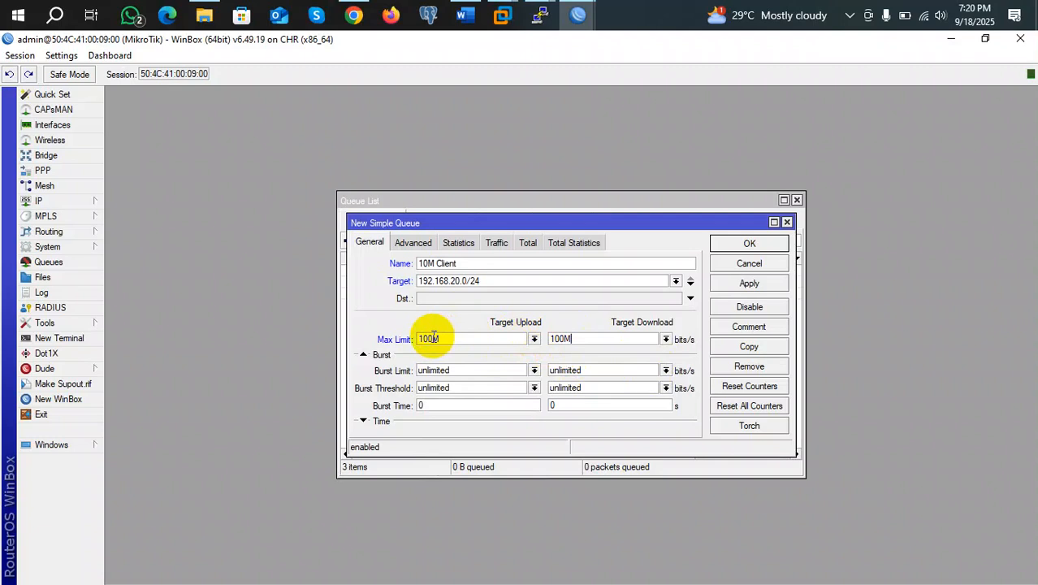
Reset both max limits back to unlimited and show the Advanced settings
click(434, 338)
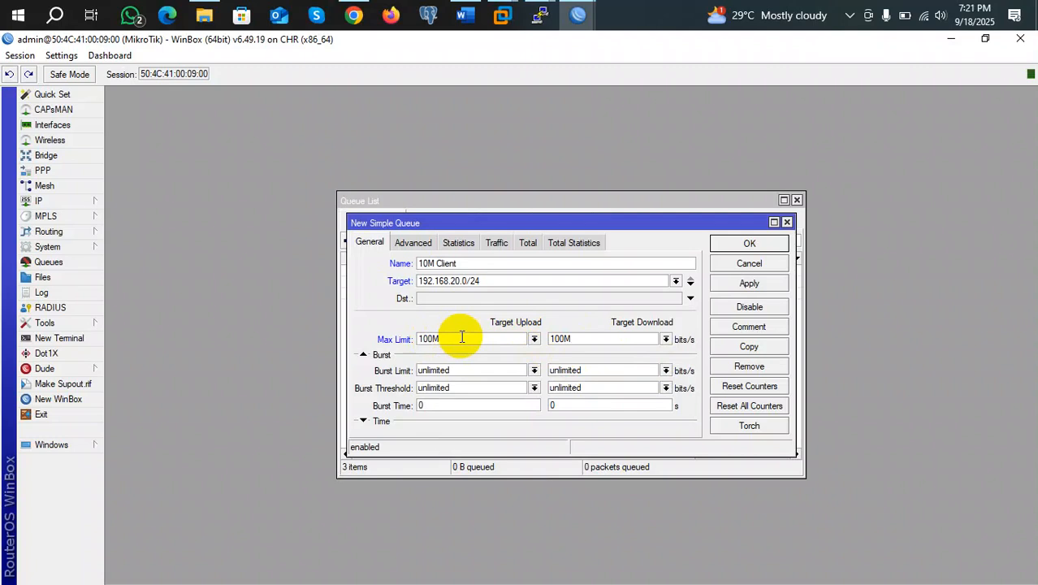
click(534, 338)
click(431, 351)
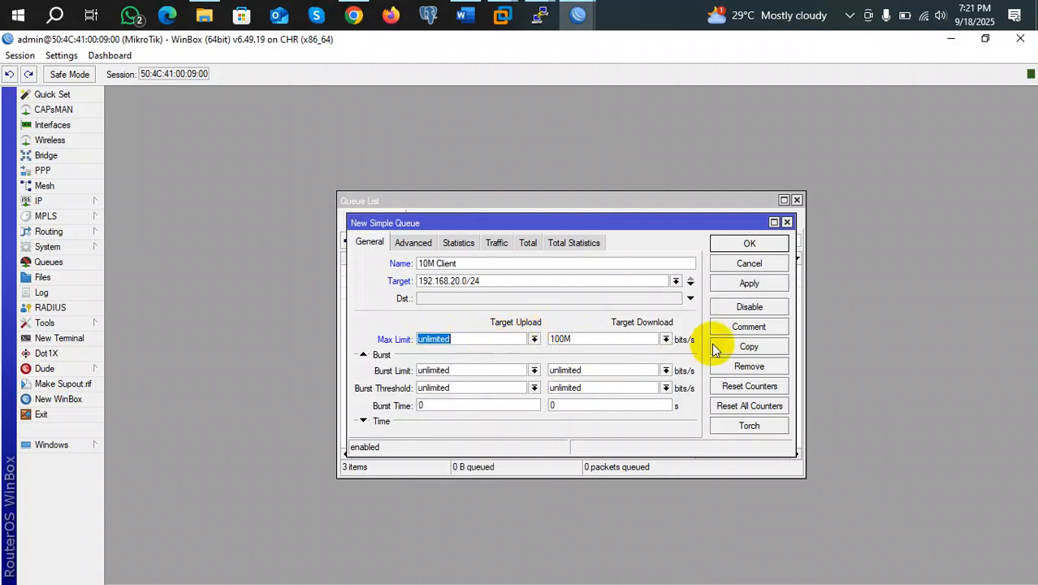
click(666, 338)
click(592, 351)
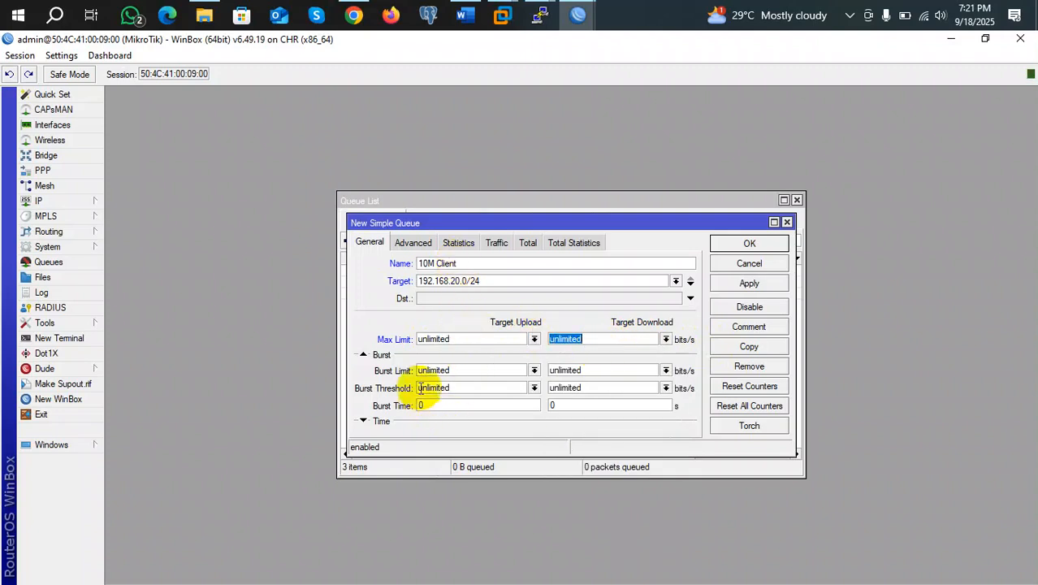
click(412, 243)
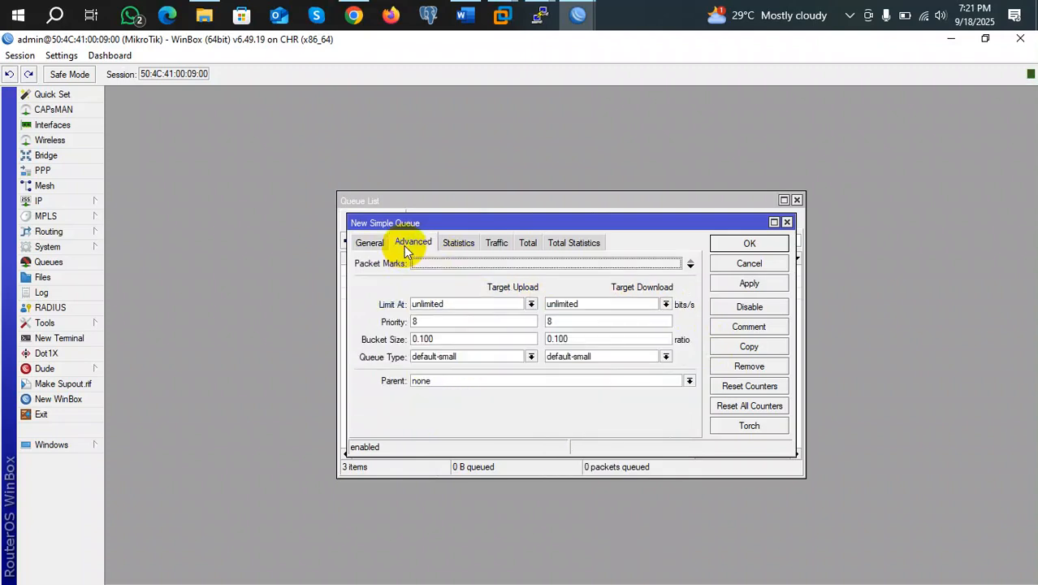
Keep limit-at unlimited, use Upload 5M and Download 5M queue types, and save the queue
click(531, 305)
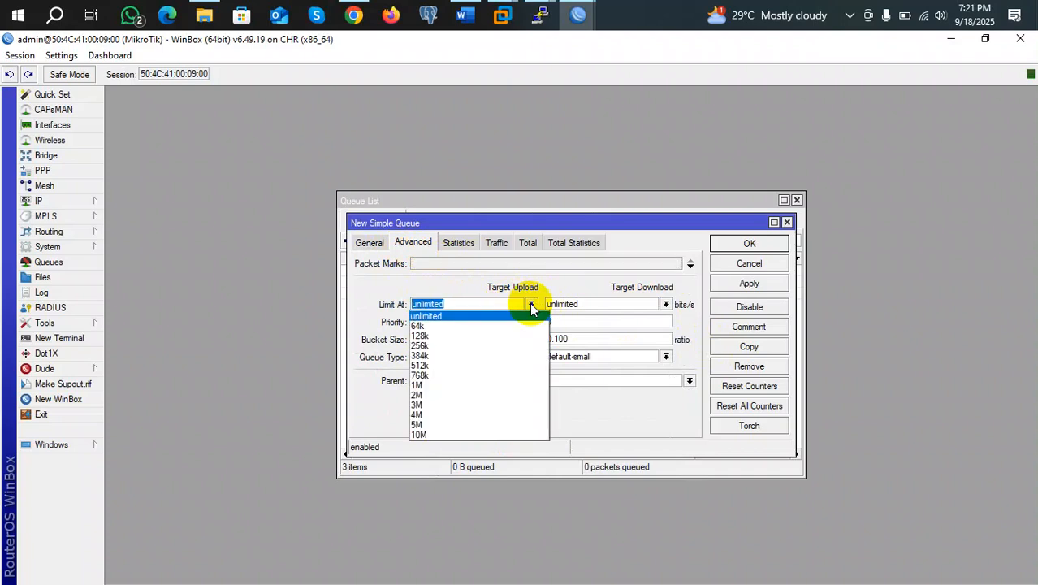
click(531, 305)
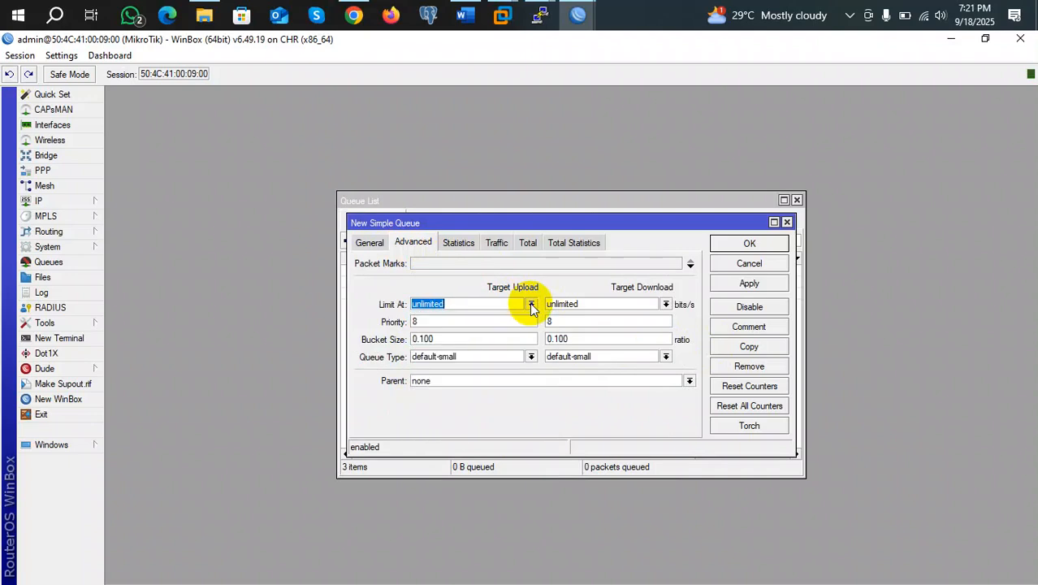
click(532, 357)
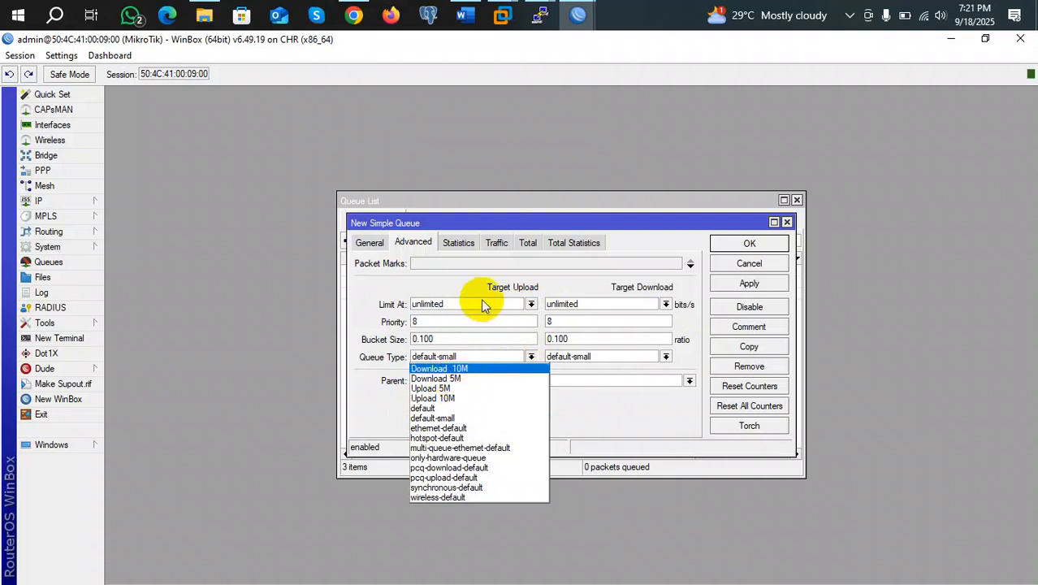
click(455, 390)
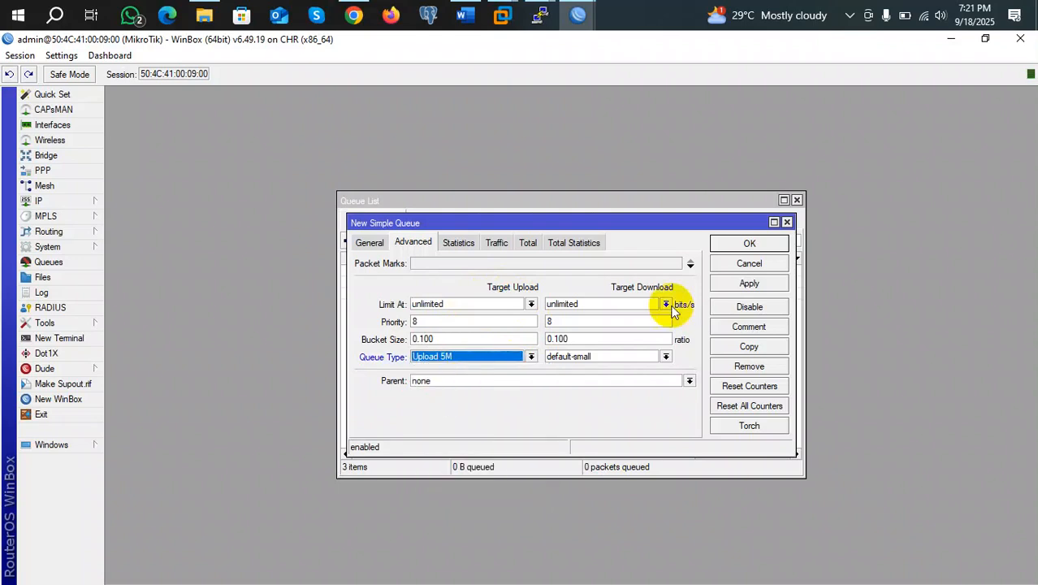
click(666, 357)
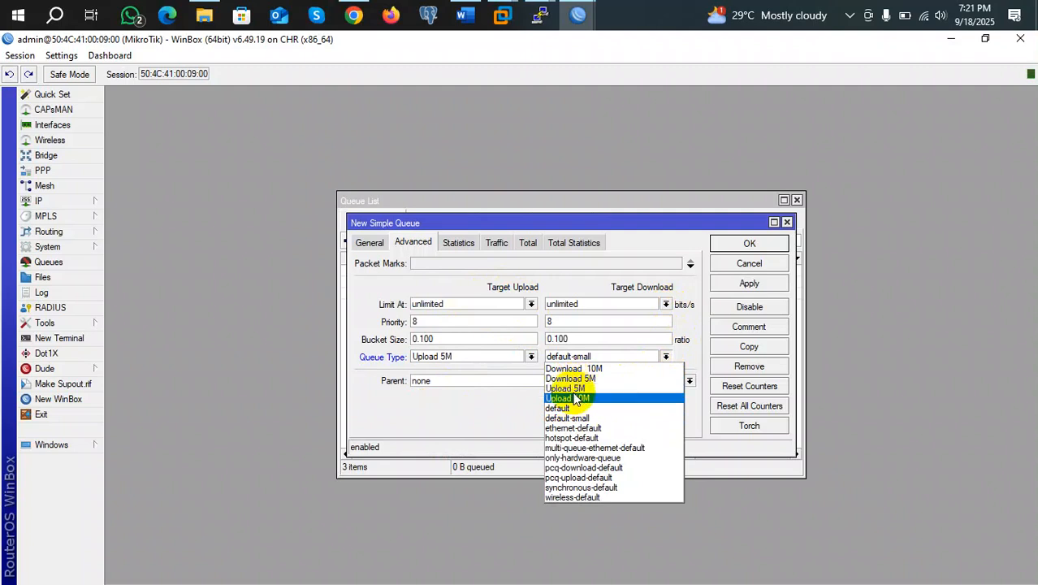
click(574, 379)
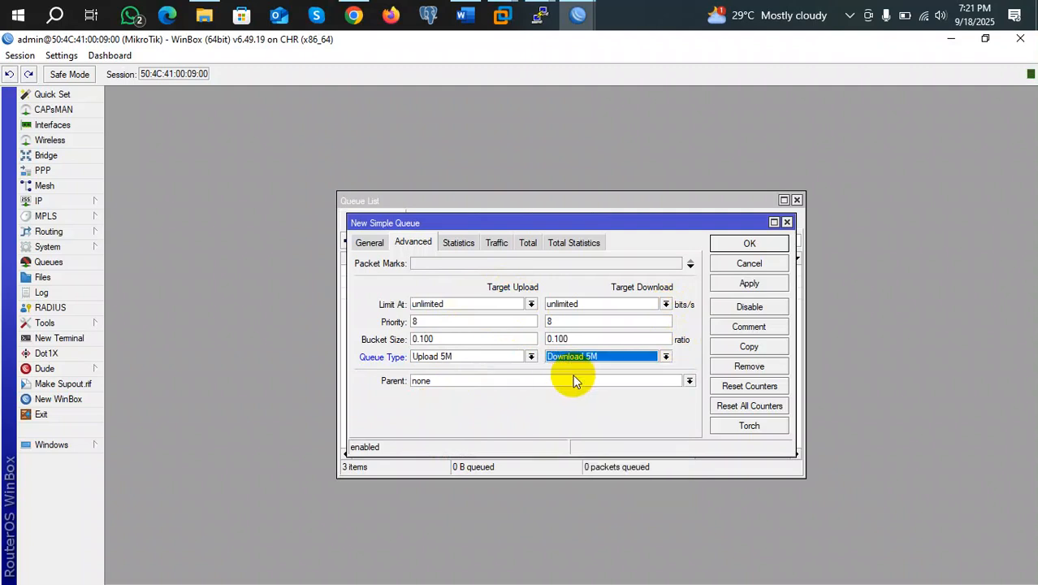
click(752, 283)
click(748, 244)
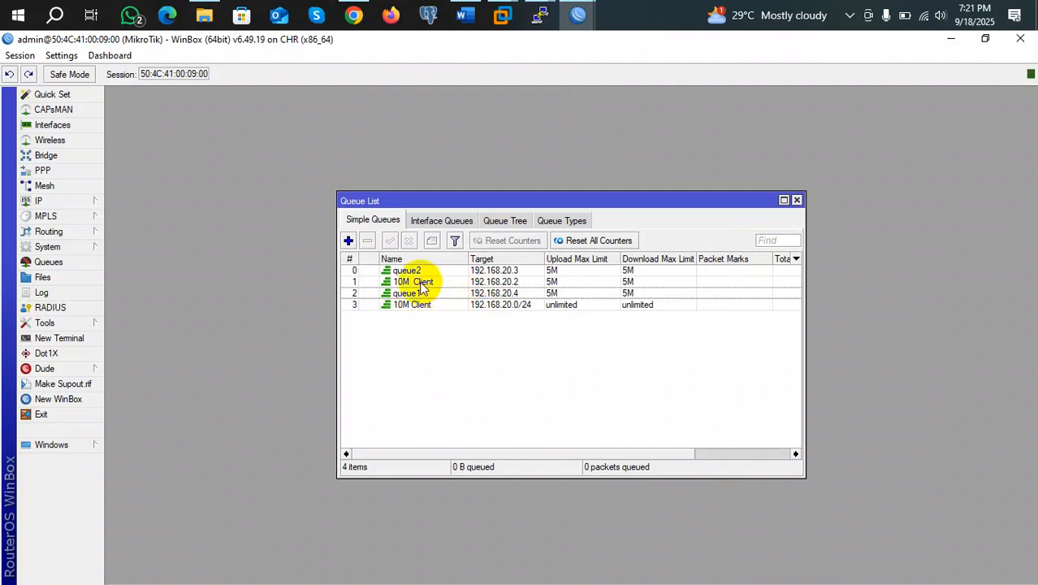
Delete the 192.168.20.2 queue and rename the subnet queue to '5M Client'
drag(426, 284, 427, 268)
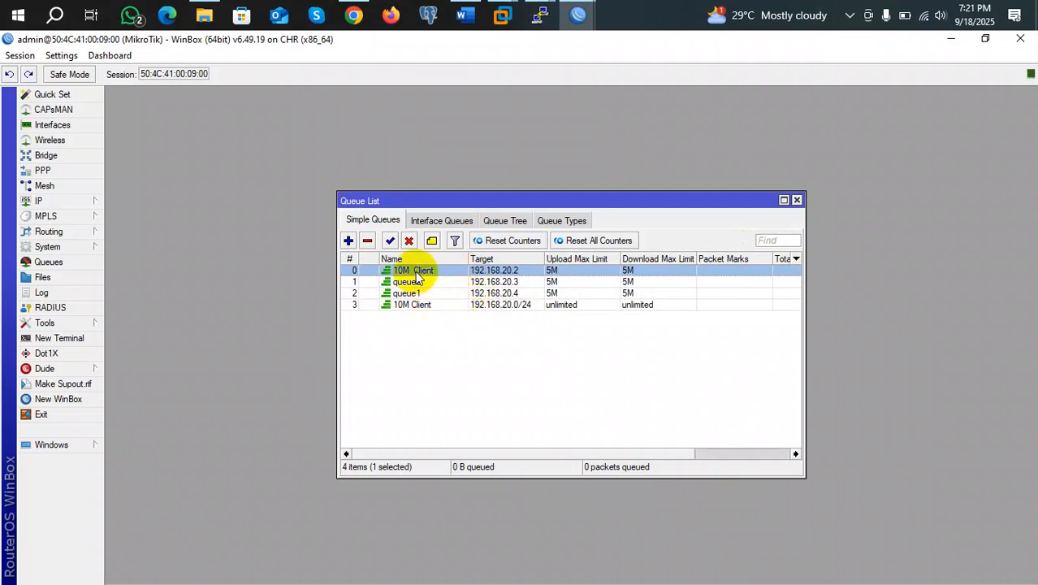
click(366, 240)
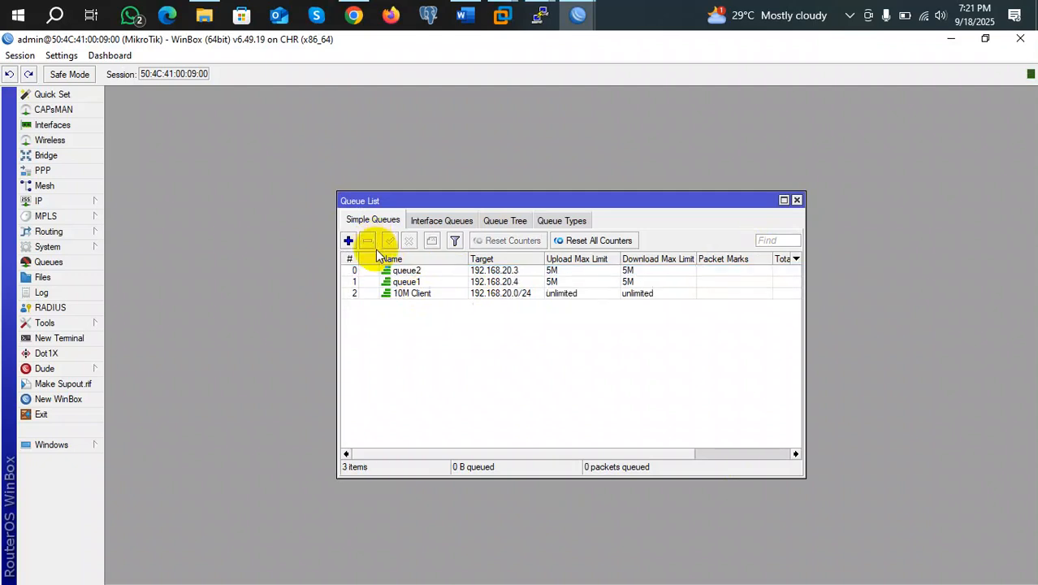
double_click(411, 293)
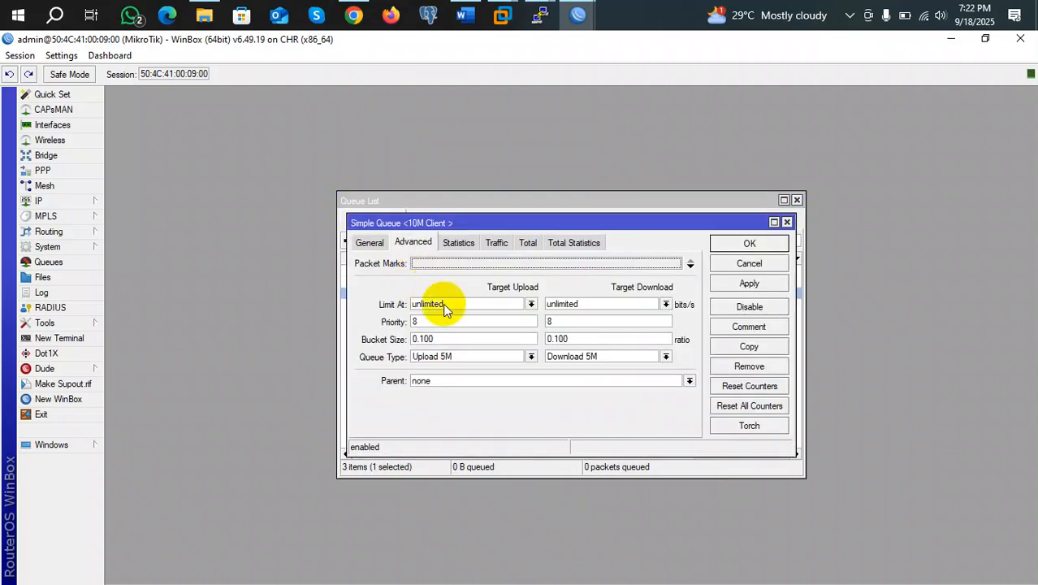
click(367, 242)
click(426, 264)
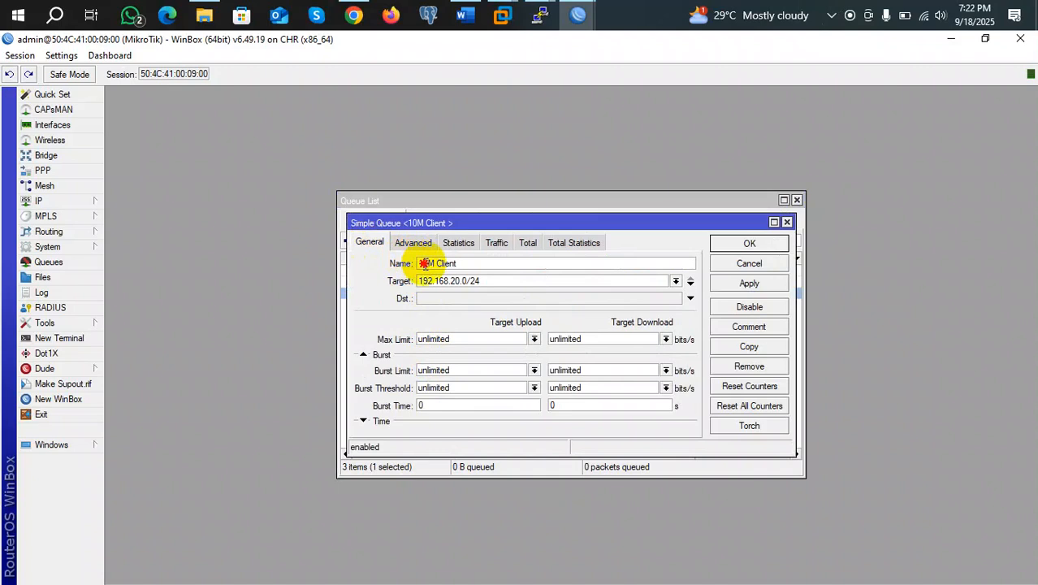
key(BackSpace)
key(BackSpace)
text(5)
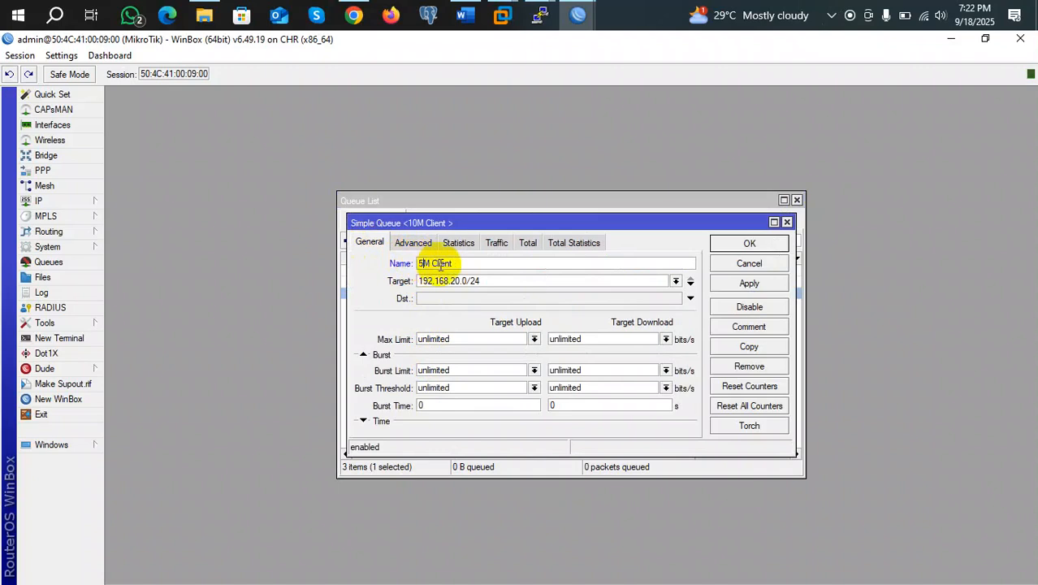
click(731, 244)
Move 5M Client to the top of the list and reopen its settings
click(422, 294)
drag(422, 294, 437, 270)
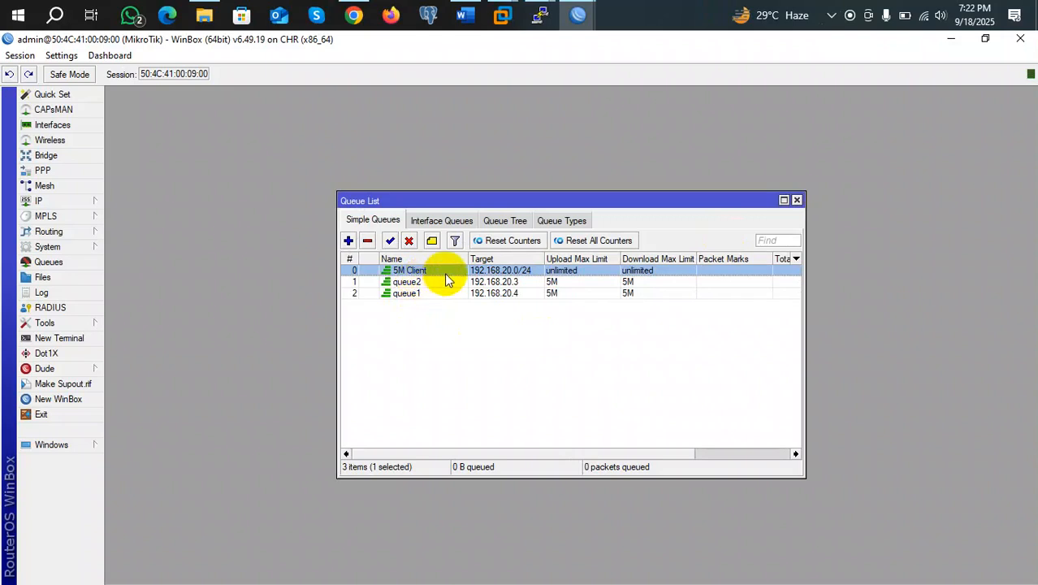
double_click(444, 272)
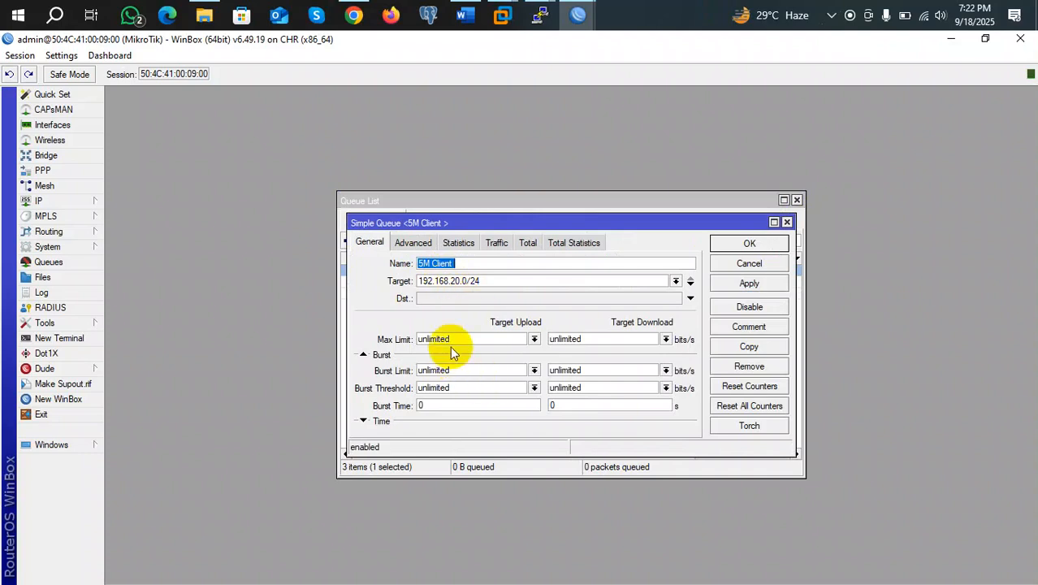
click(411, 243)
click(363, 242)
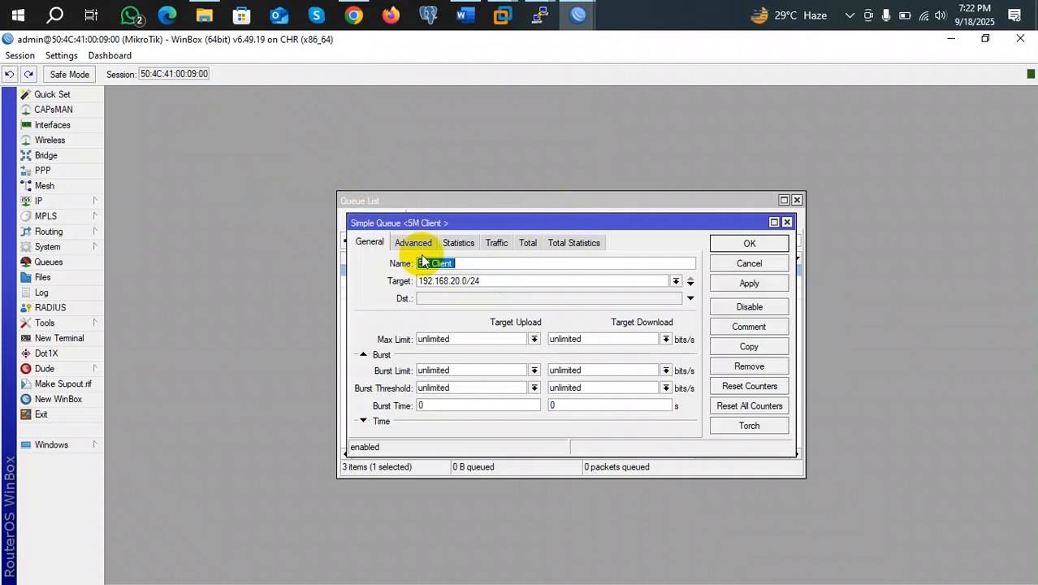
Close the 5M Client settings window without changes
click(789, 222)
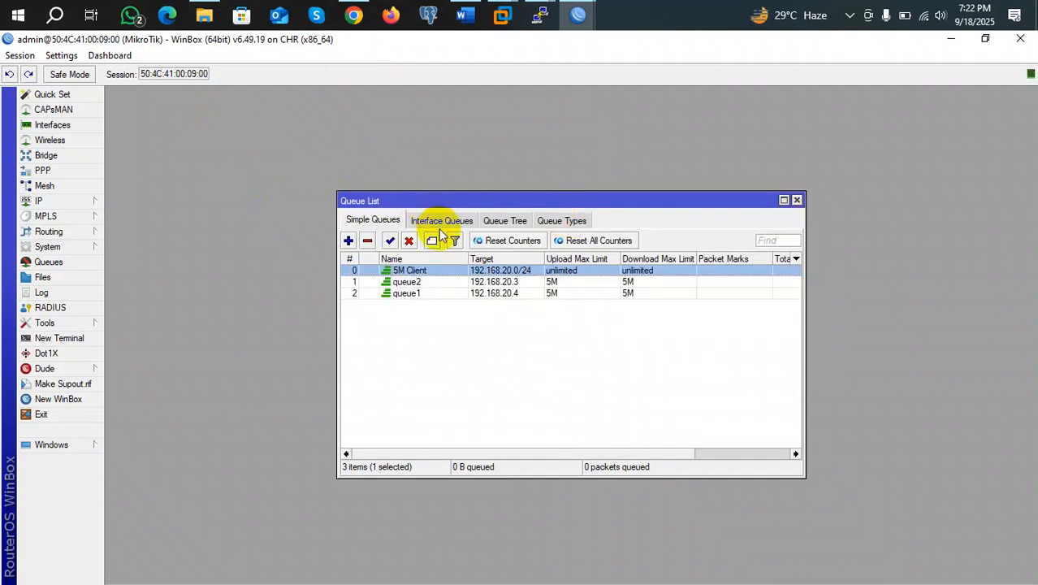
Copy the 5M Client queue as a new queue named '10M client'
double_click(418, 271)
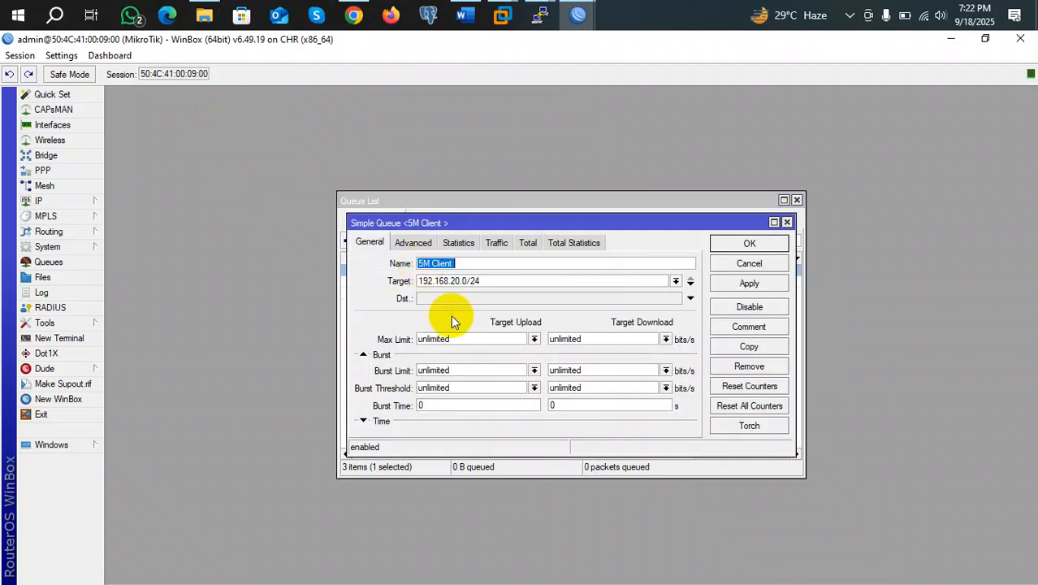
click(748, 346)
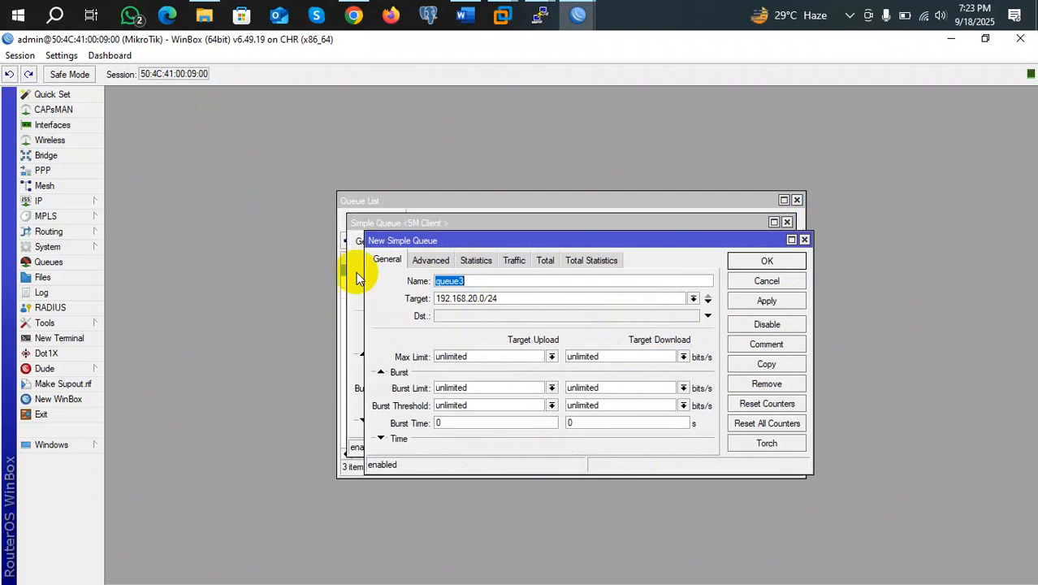
text(10M)
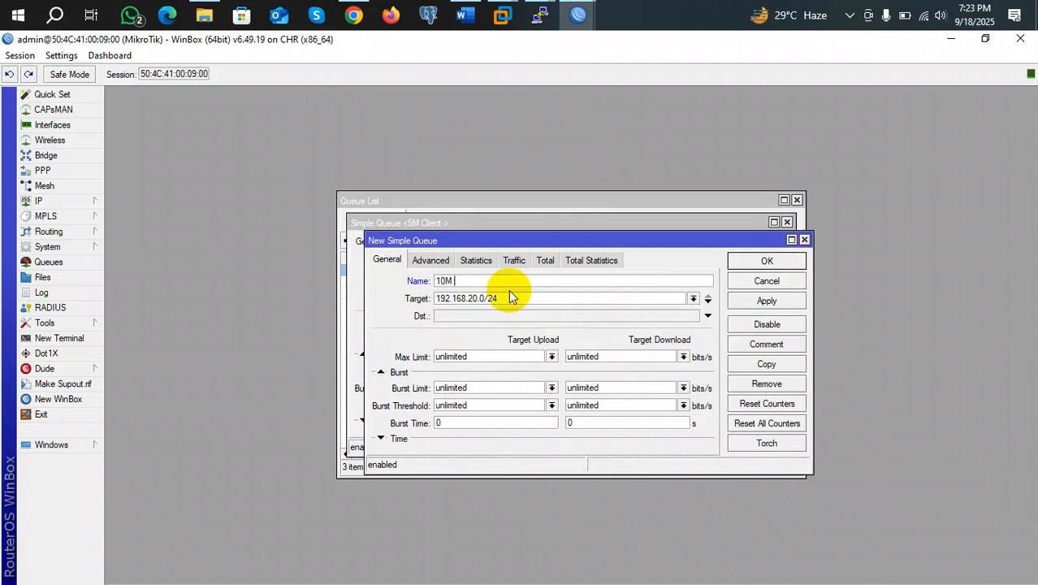
text( client)
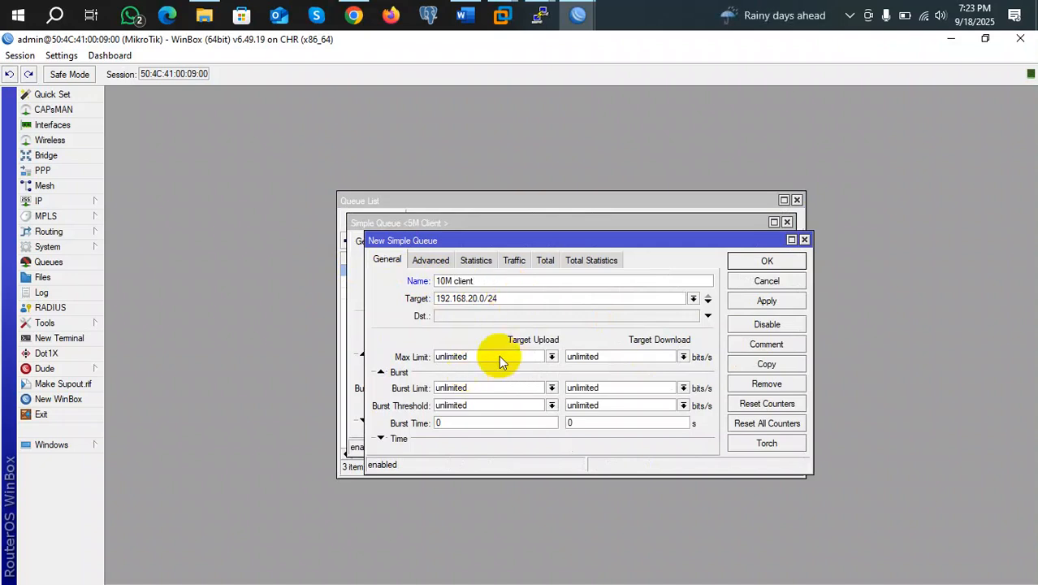
click(431, 262)
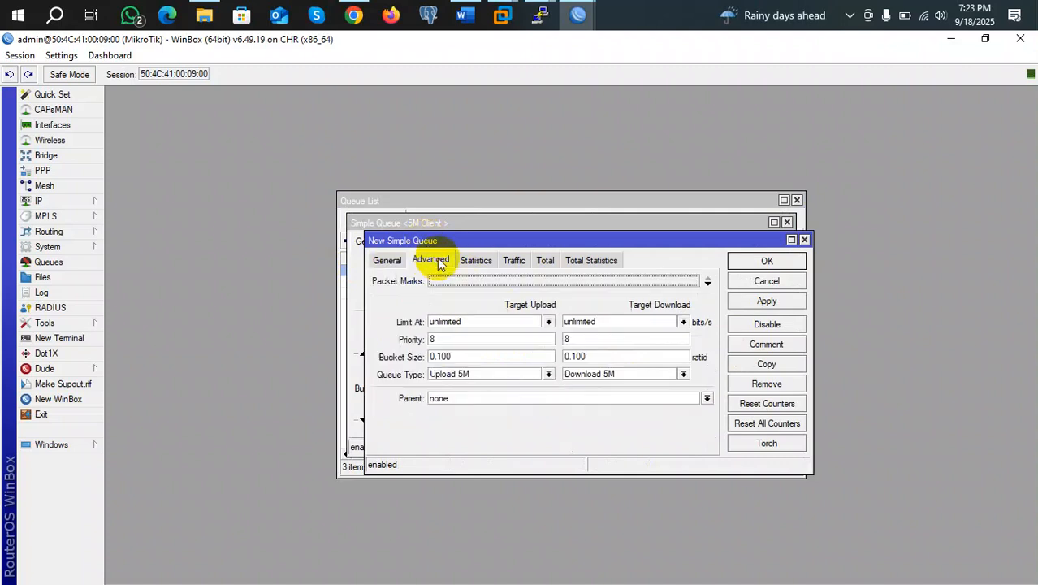
Set the copy's queue types to Upload 10M and Download 10M, save, and close
click(463, 373)
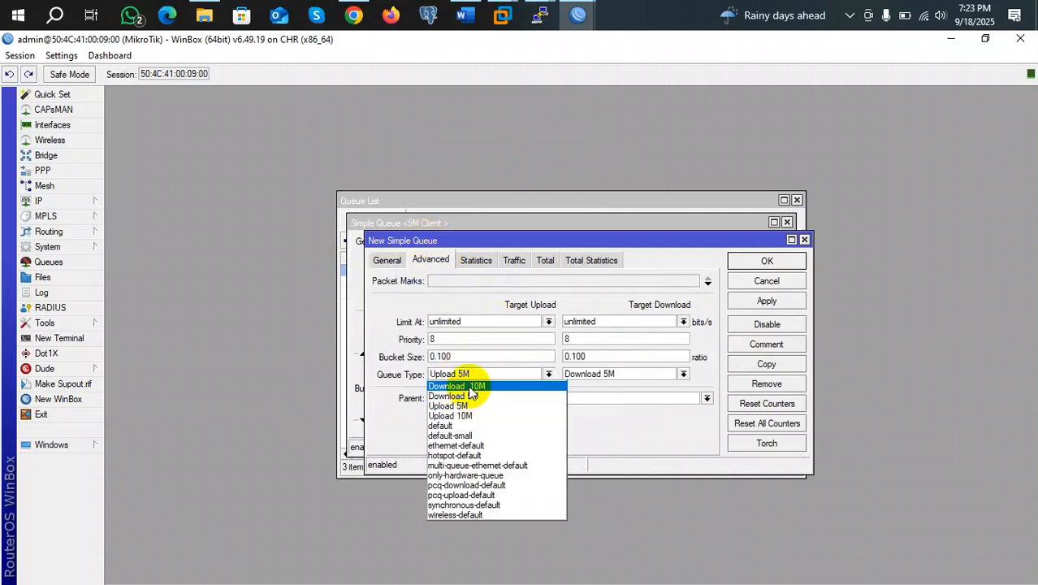
click(467, 415)
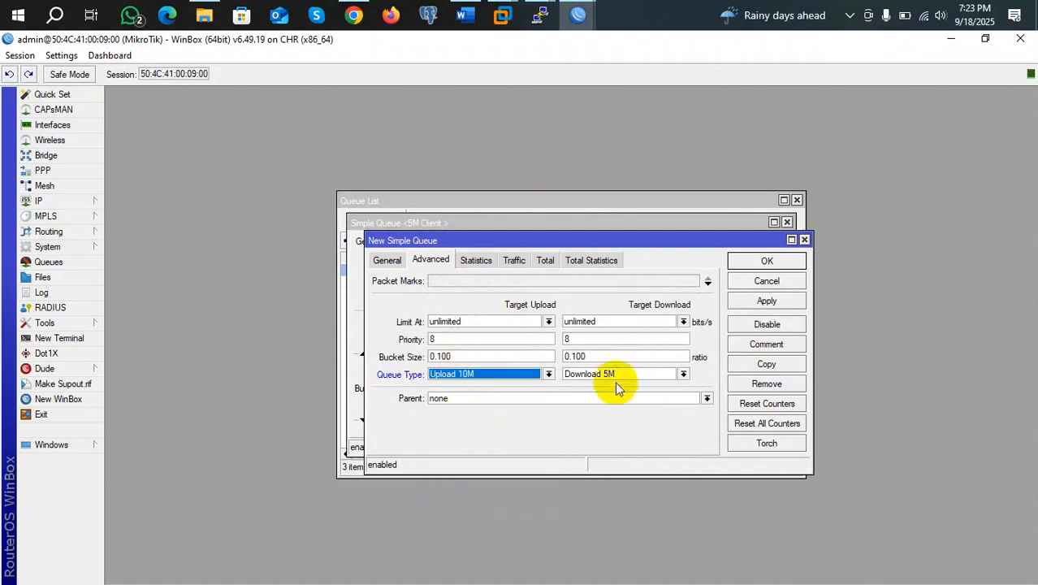
click(614, 373)
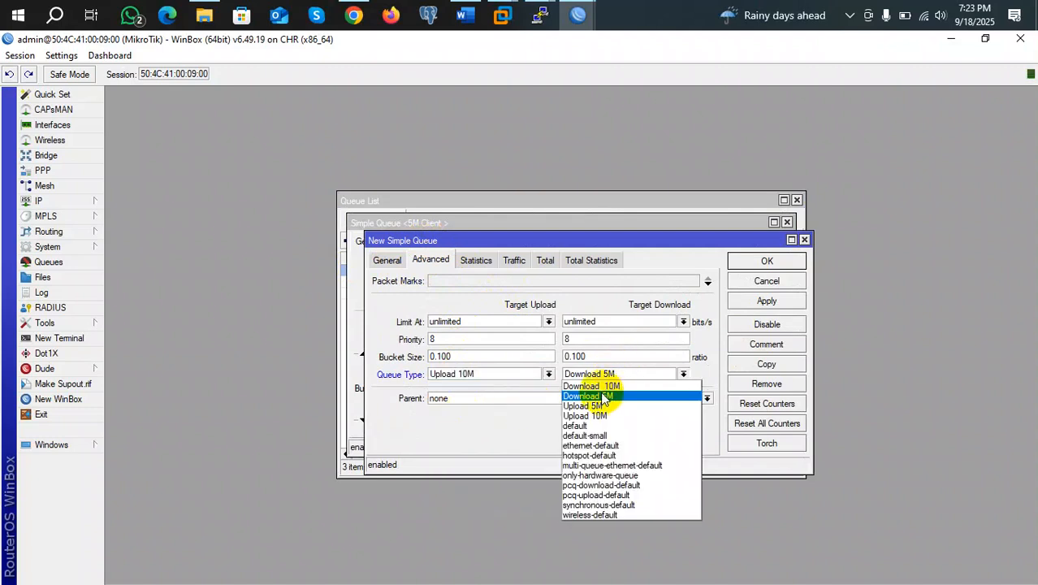
click(601, 396)
click(665, 372)
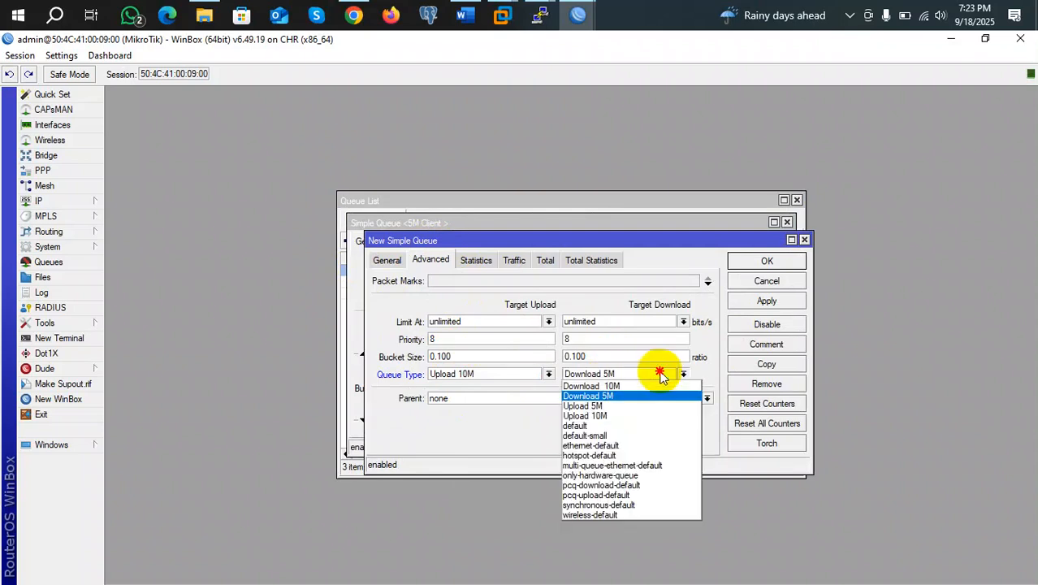
click(613, 382)
click(766, 301)
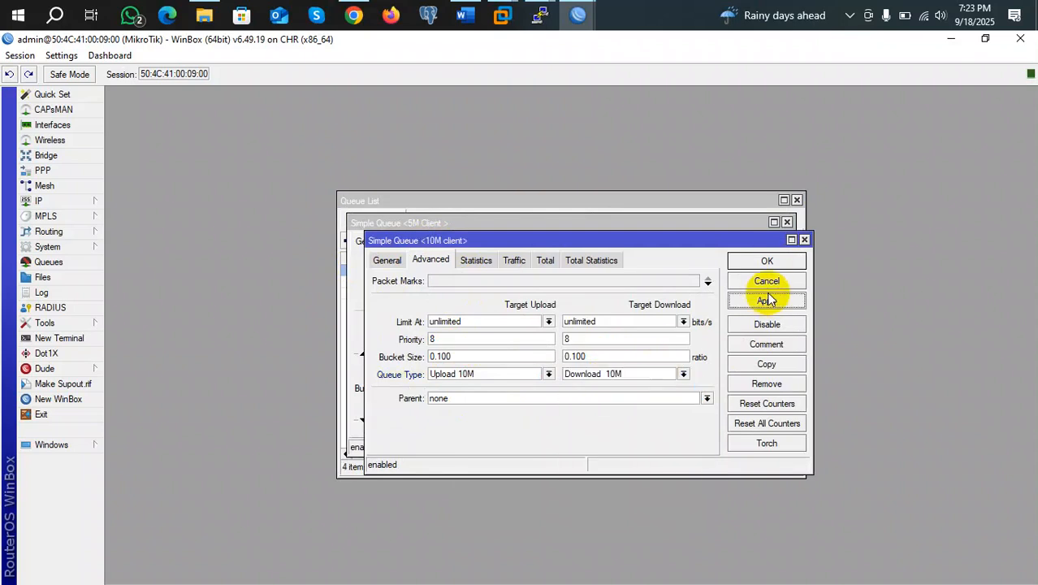
click(767, 261)
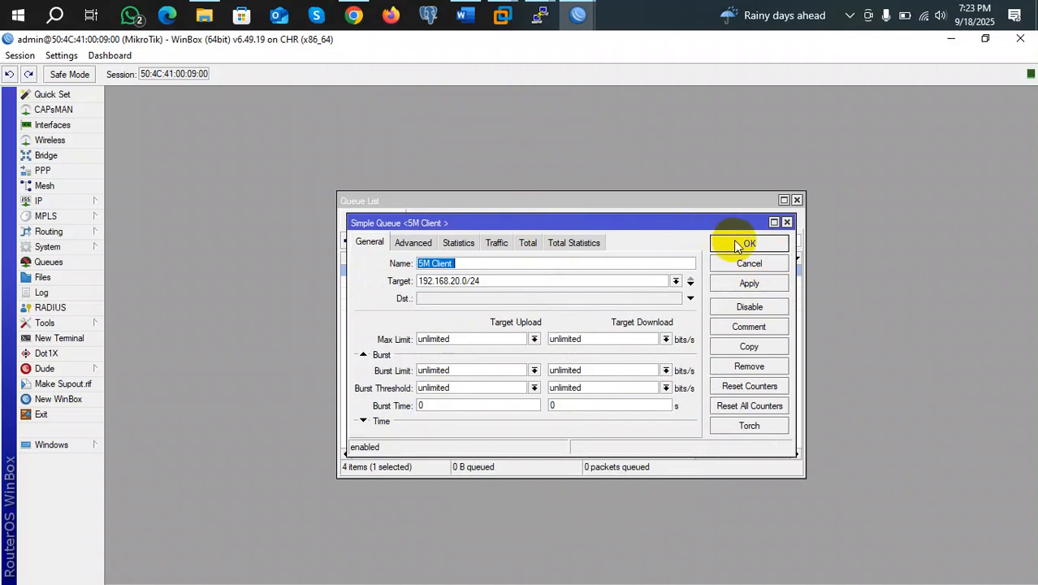
click(740, 242)
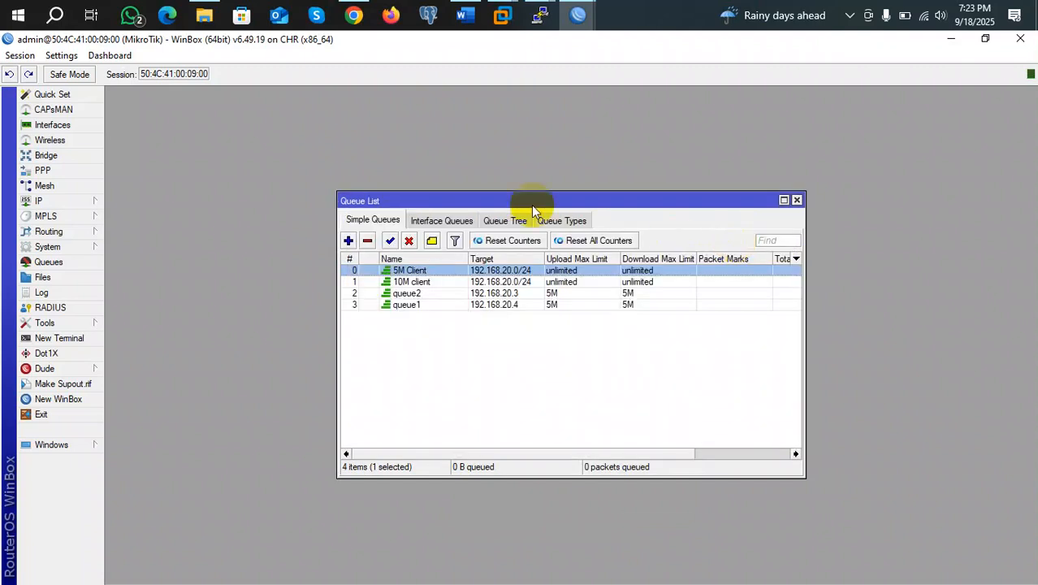
Open the 10M client queue, review its Advanced settings, and close it
double_click(431, 284)
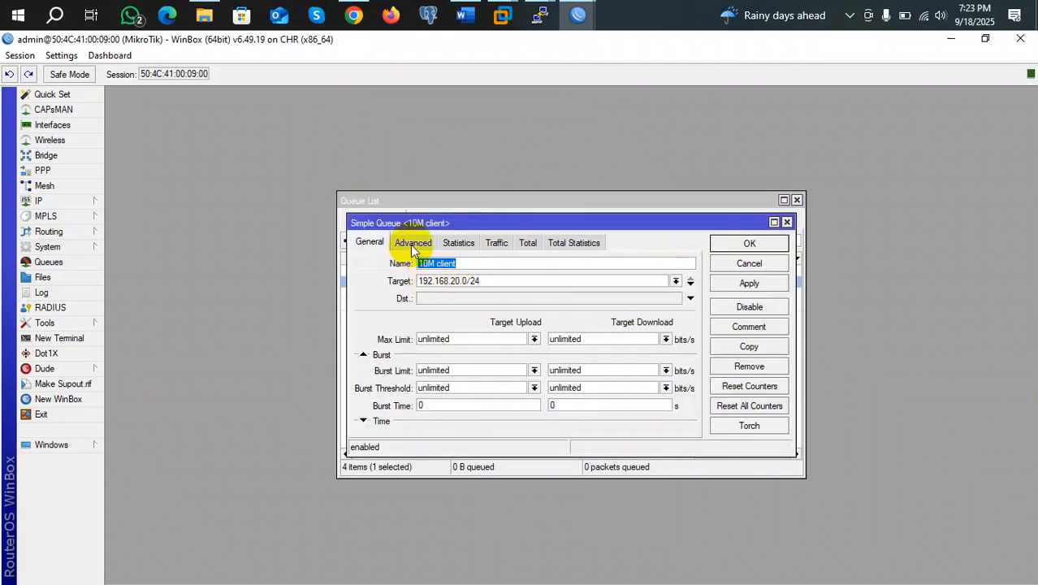
click(412, 244)
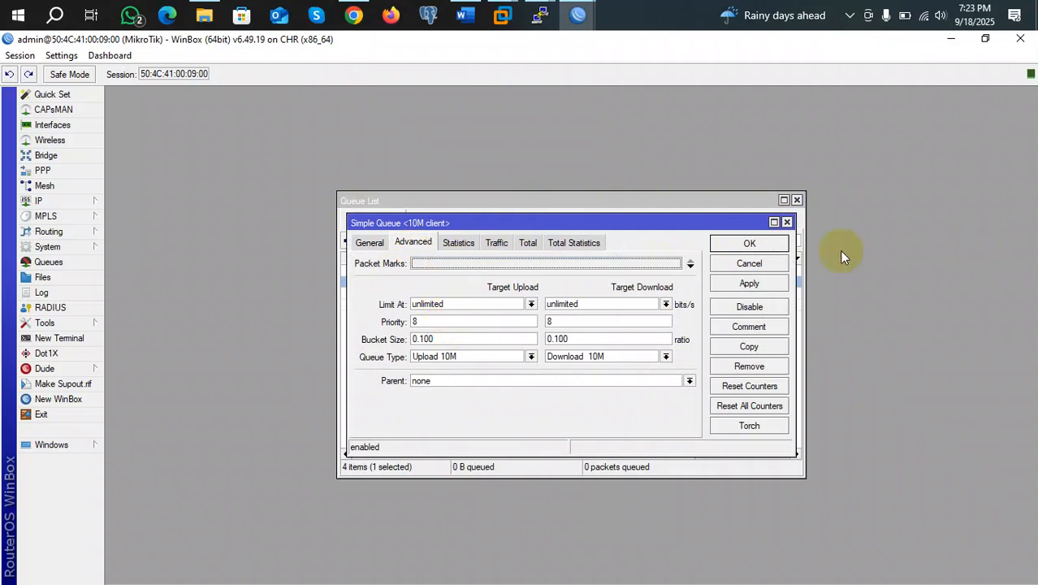
click(787, 222)
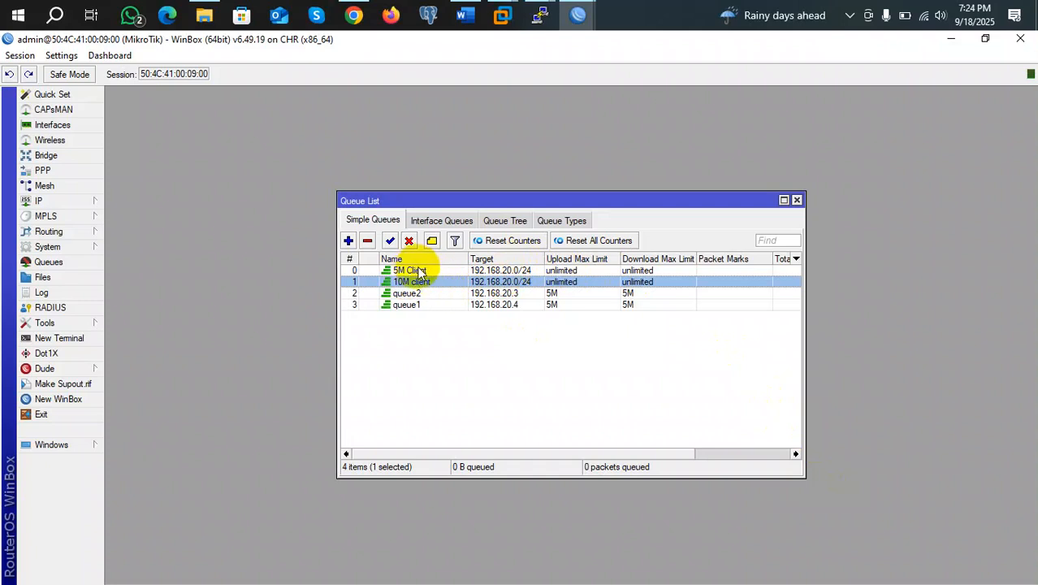
Reopen the 10M client queue and begin changing its target's third octet from 2
double_click(506, 283)
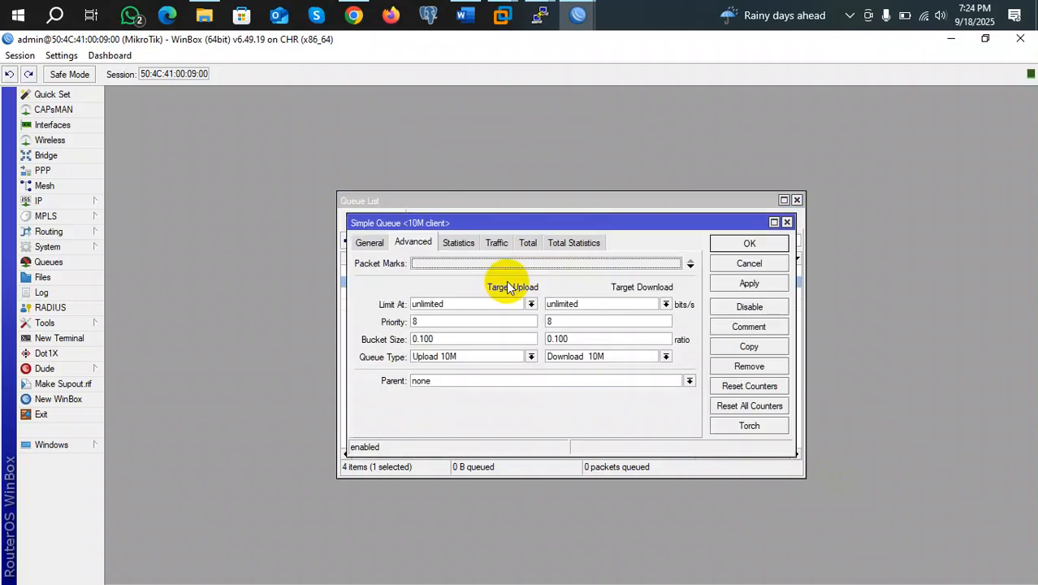
click(376, 245)
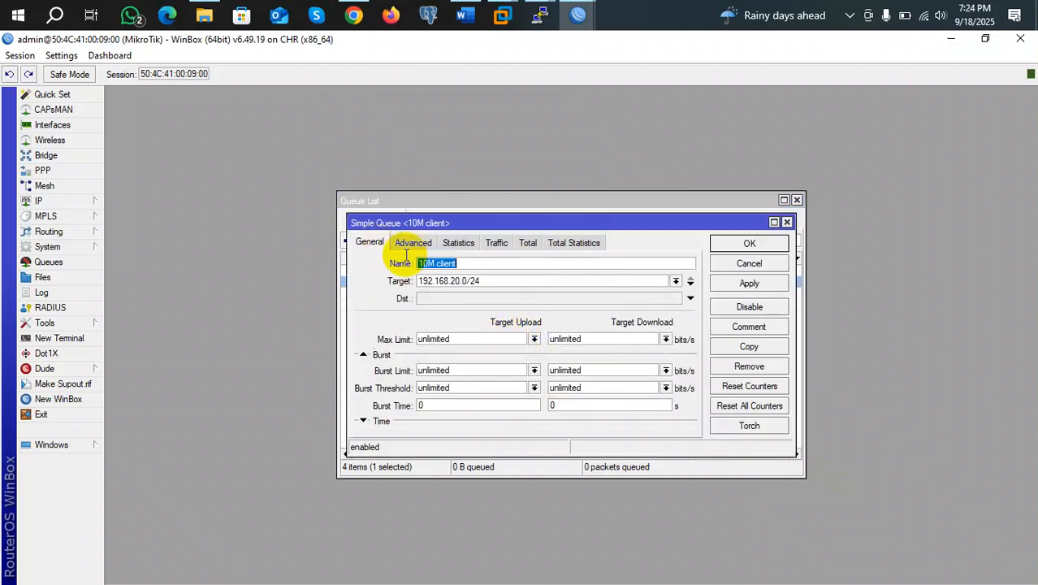
click(458, 280)
key(BackSpace)
Save the 10M client target as 192.168.30.0/24 and disable queue1 and queue2
text(3)
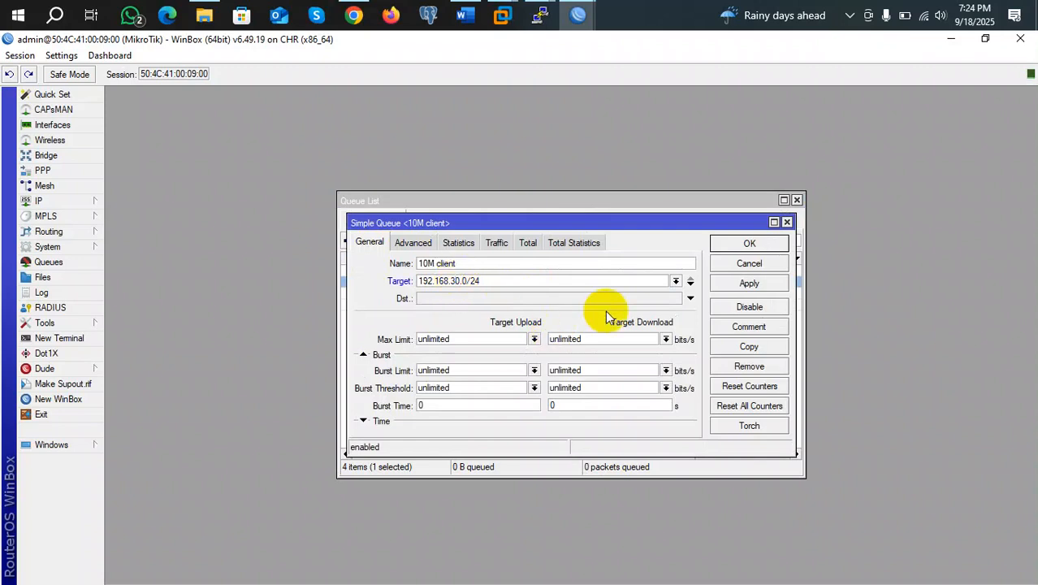
click(736, 243)
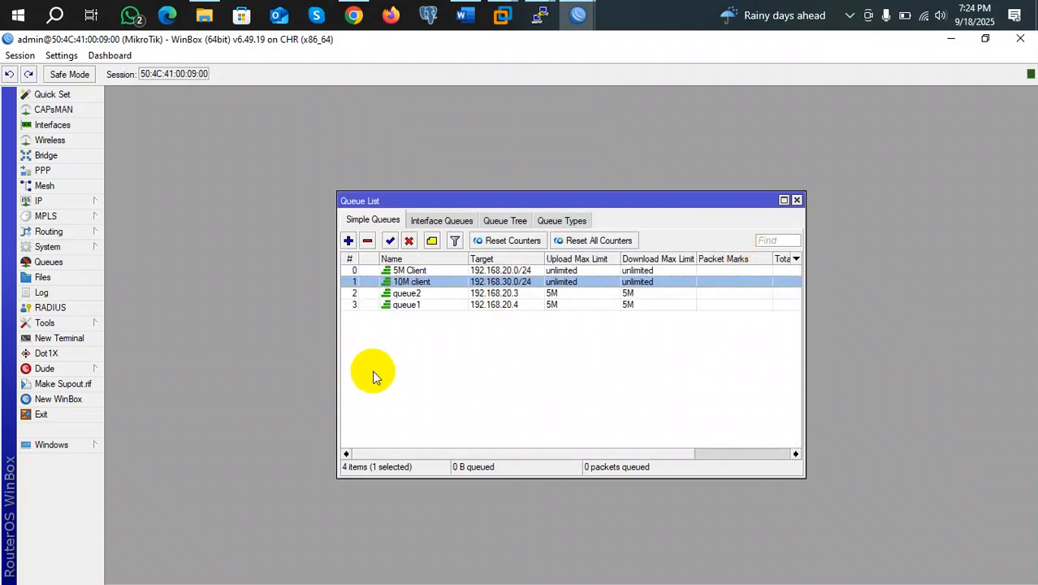
click(485, 294)
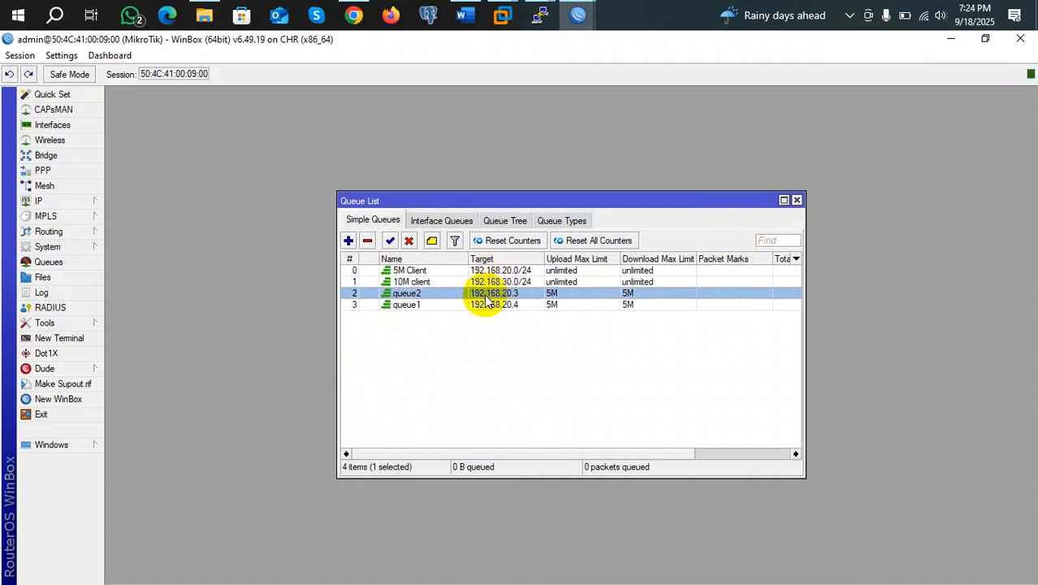
shift+click(479, 305)
click(409, 240)
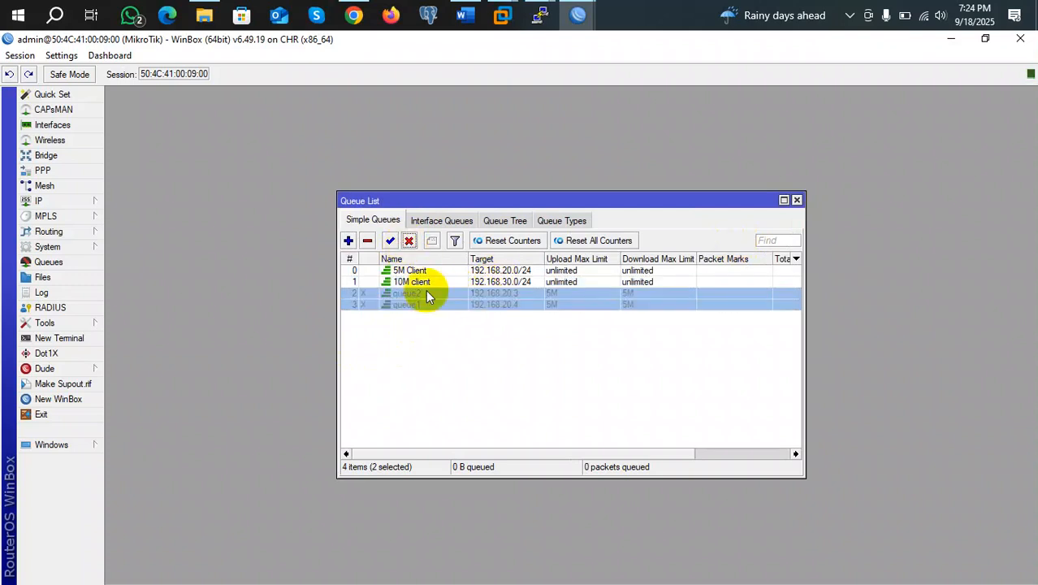
click(438, 321)
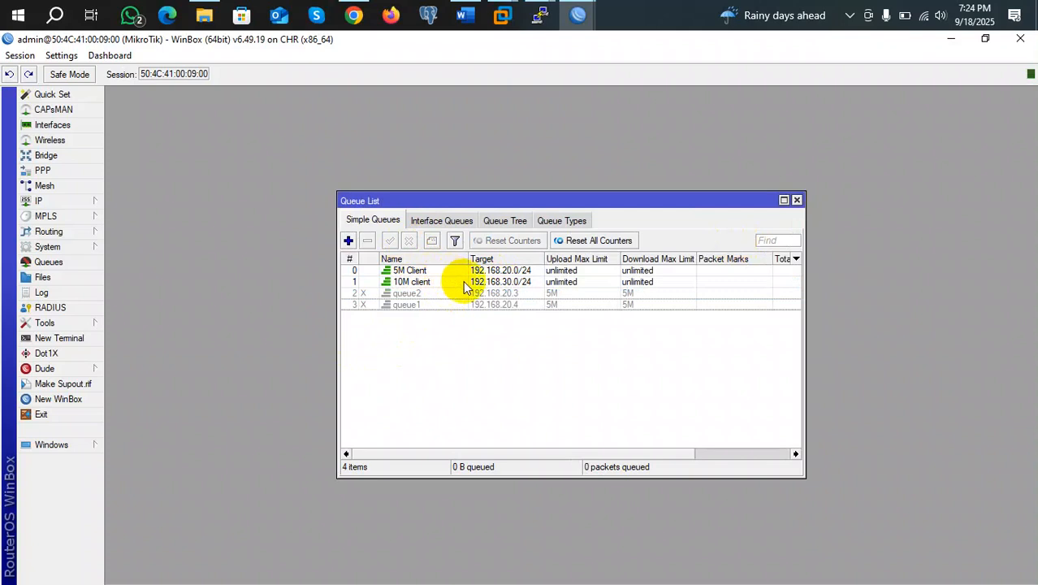
Set the 10M client queue's upload and download priority to 7, apply and close
double_click(465, 285)
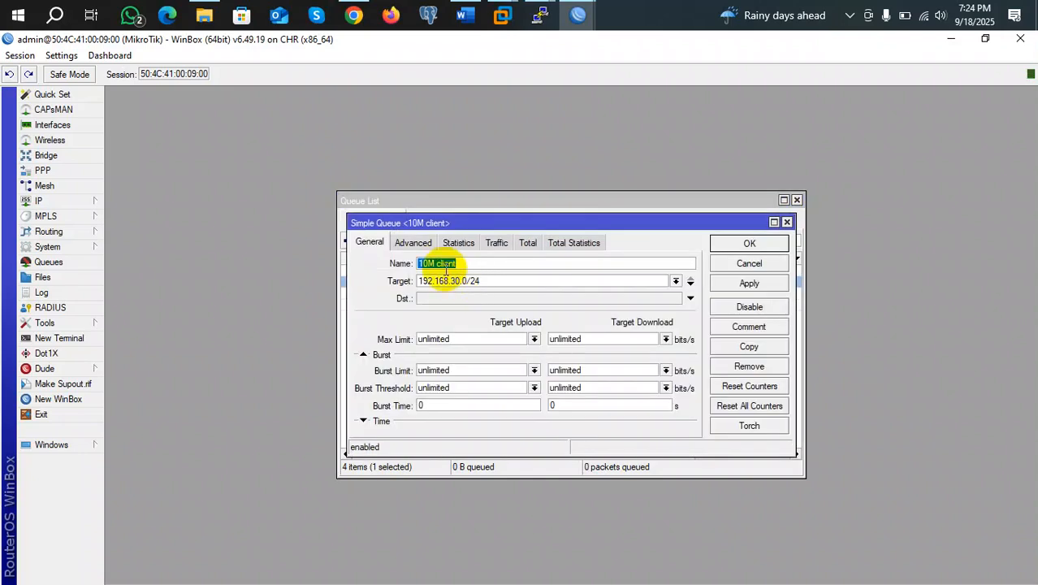
click(410, 242)
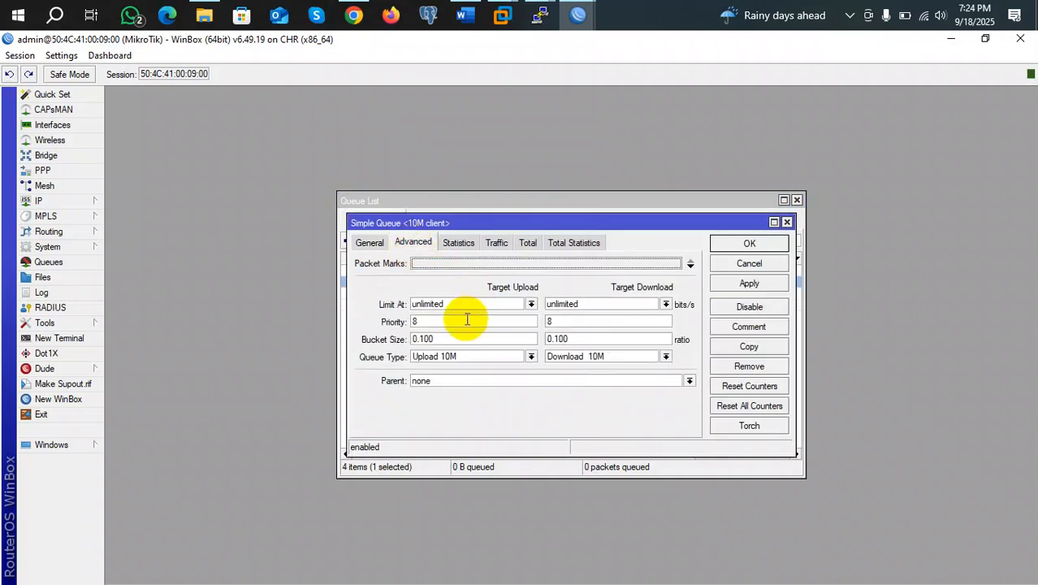
click(437, 322)
key(BackSpace)
text(7)
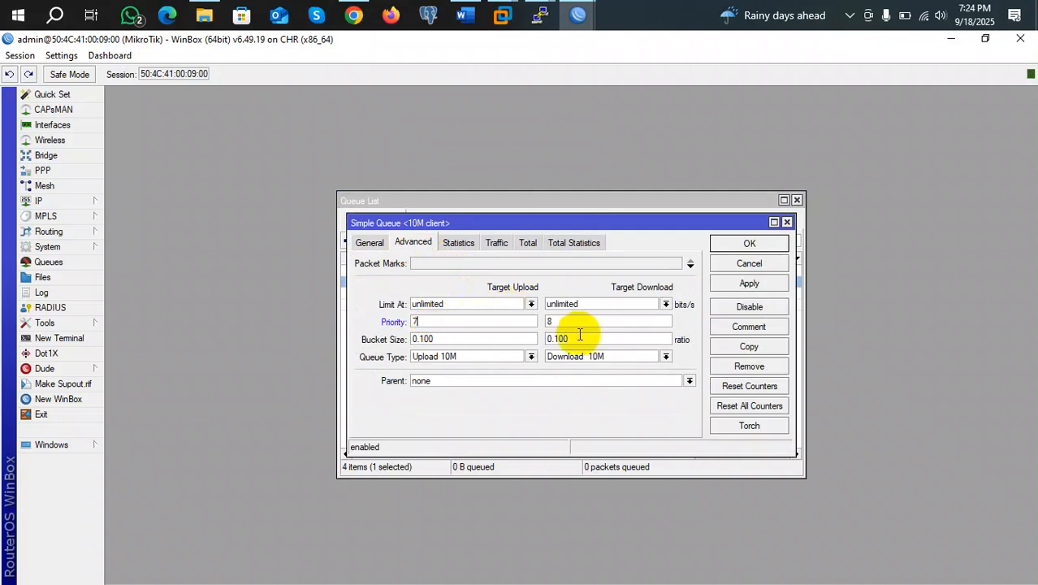
click(568, 320)
key(BackSpace)
text(7)
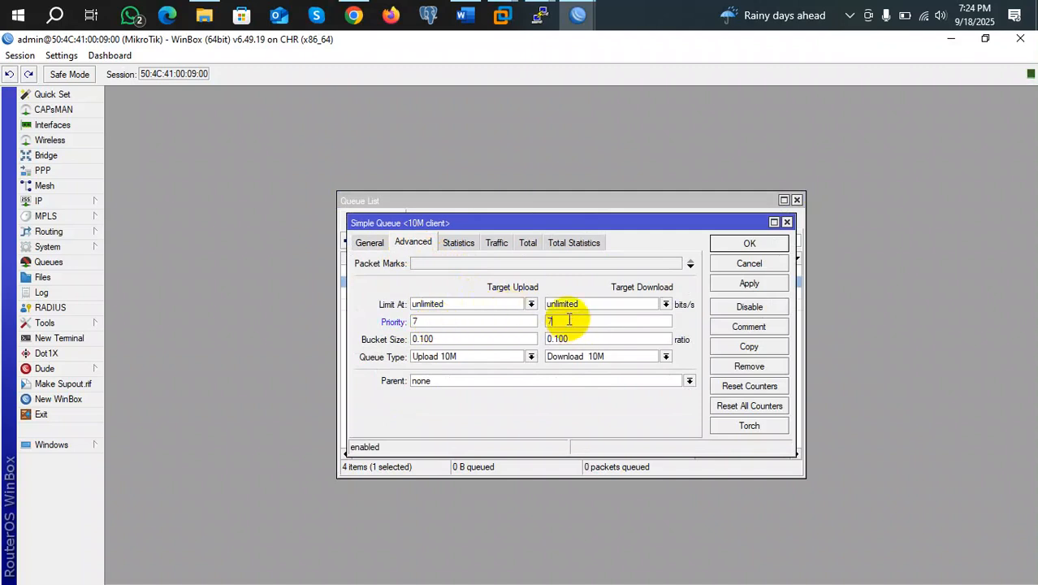
click(731, 282)
click(743, 245)
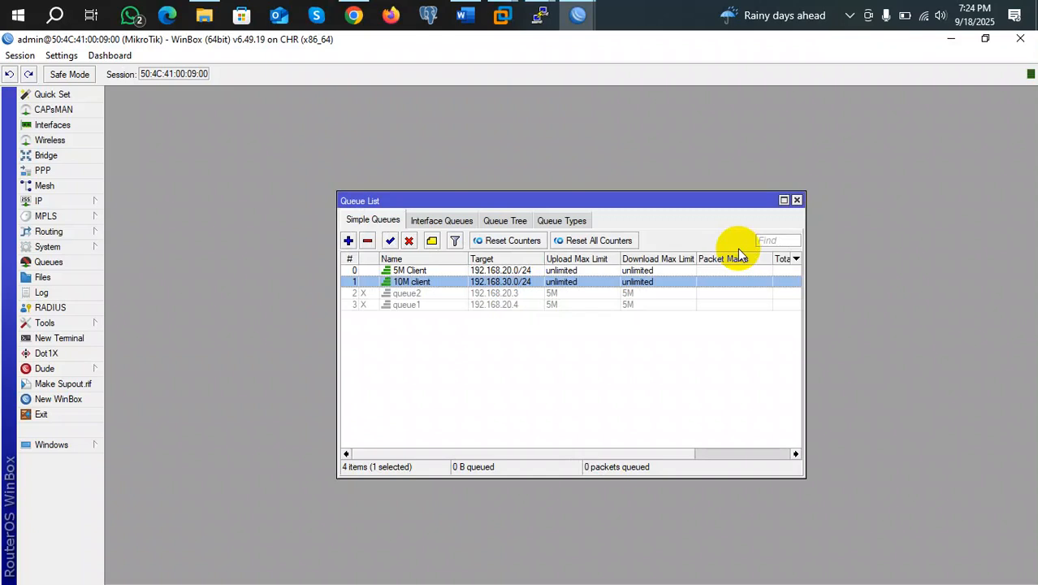
click(419, 284)
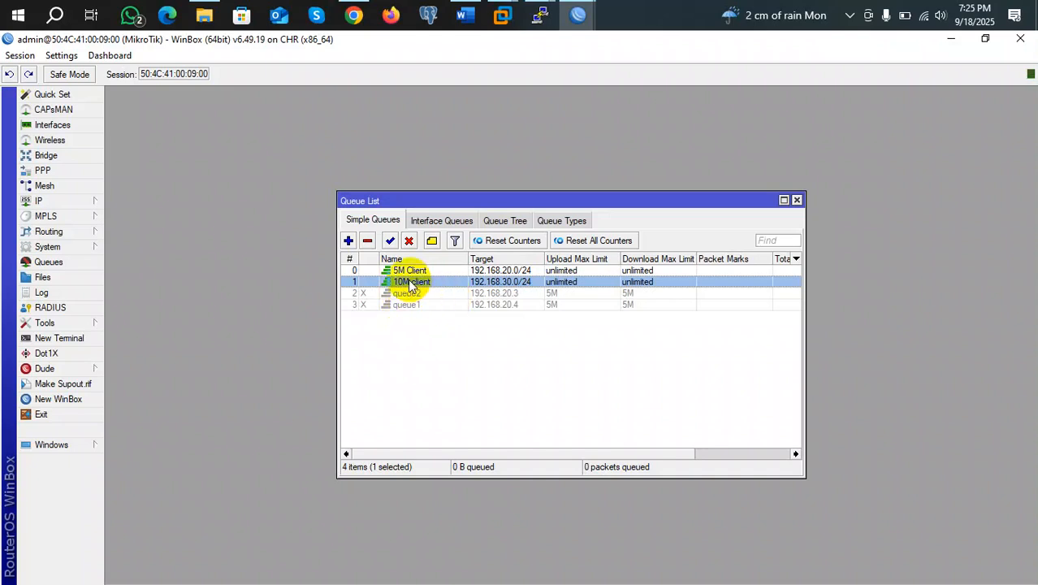
double_click(419, 272)
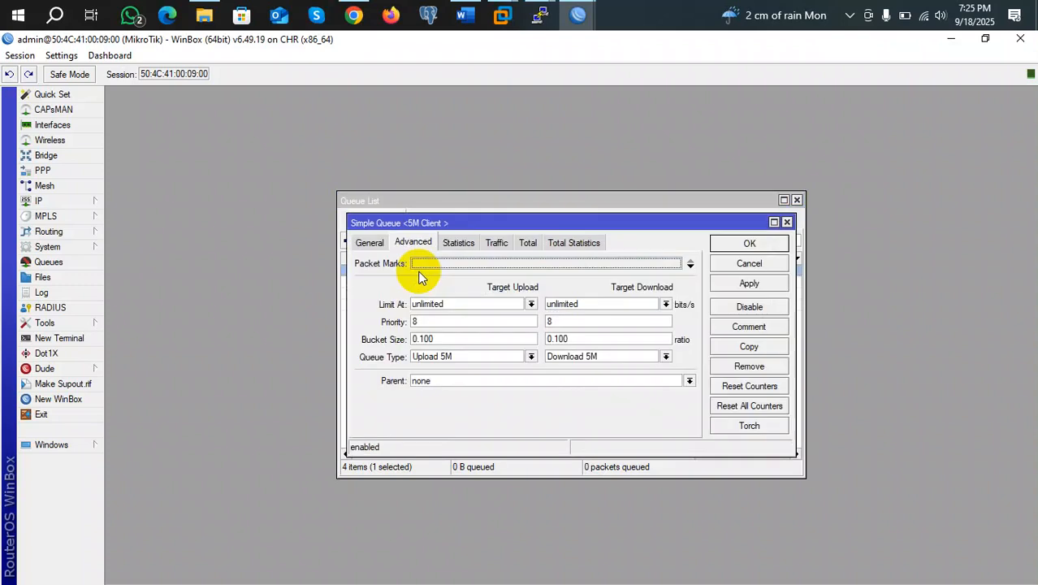
click(786, 222)
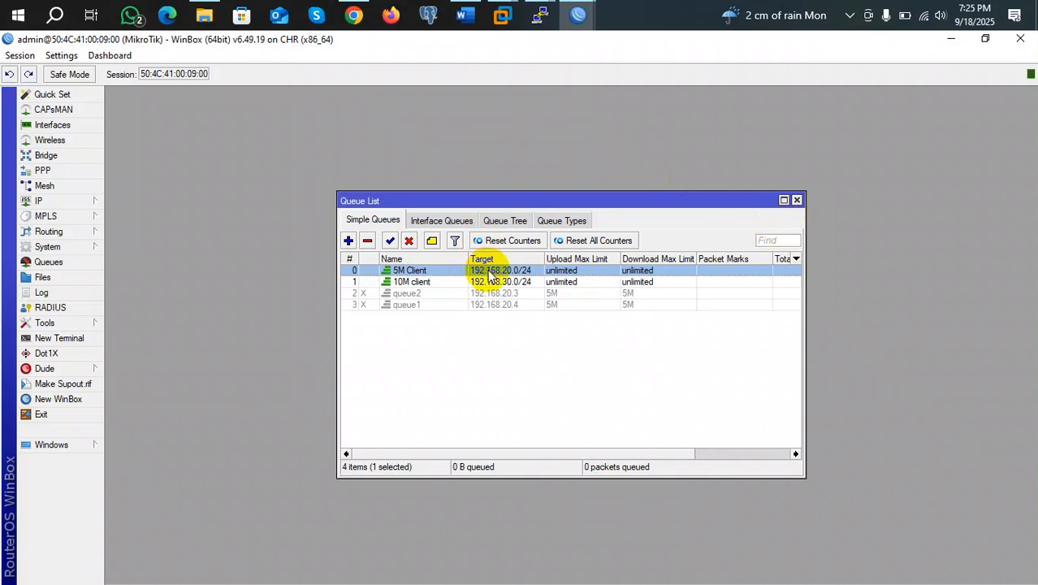
Create a new simple queue named 'Special client' targeting 192.168.20.50
click(346, 241)
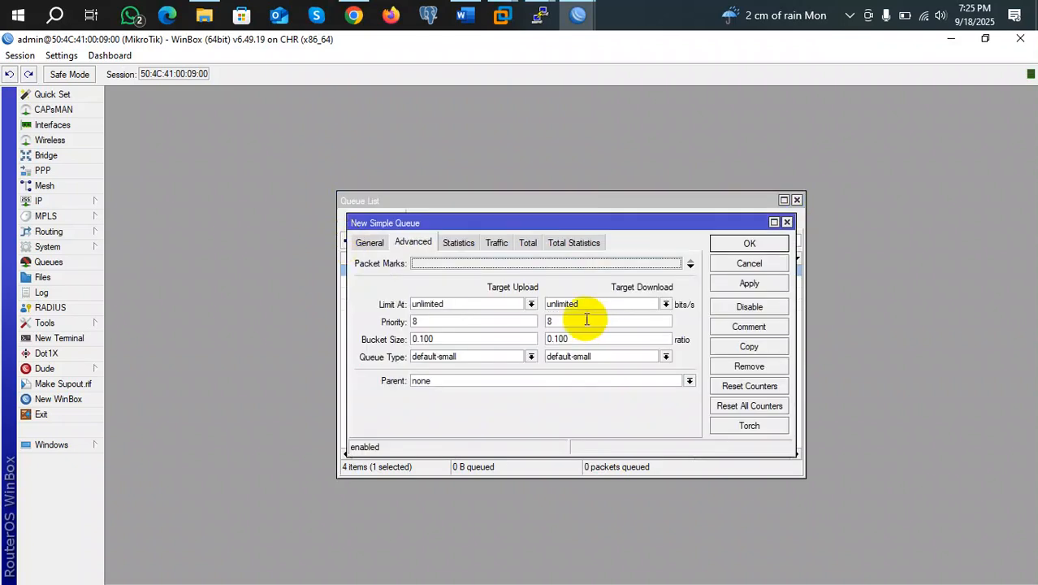
click(368, 242)
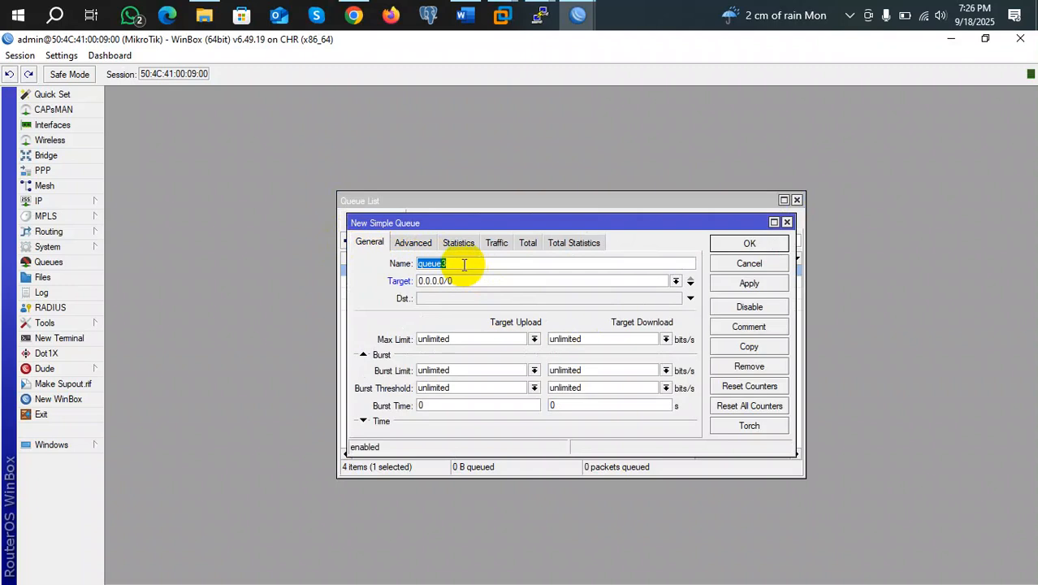
text(Sp)
text(ecial)
text( clien)
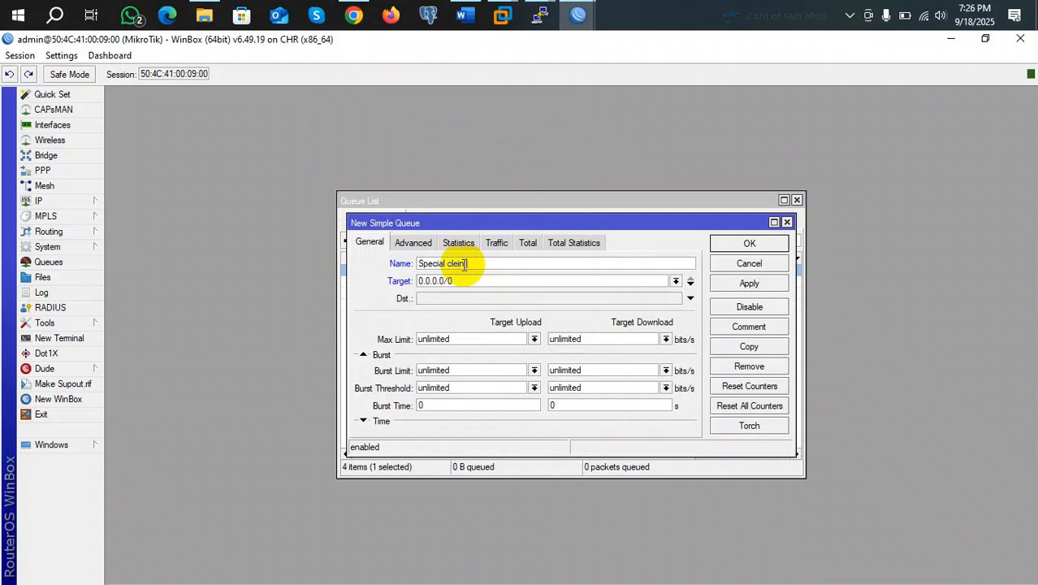
text(t)
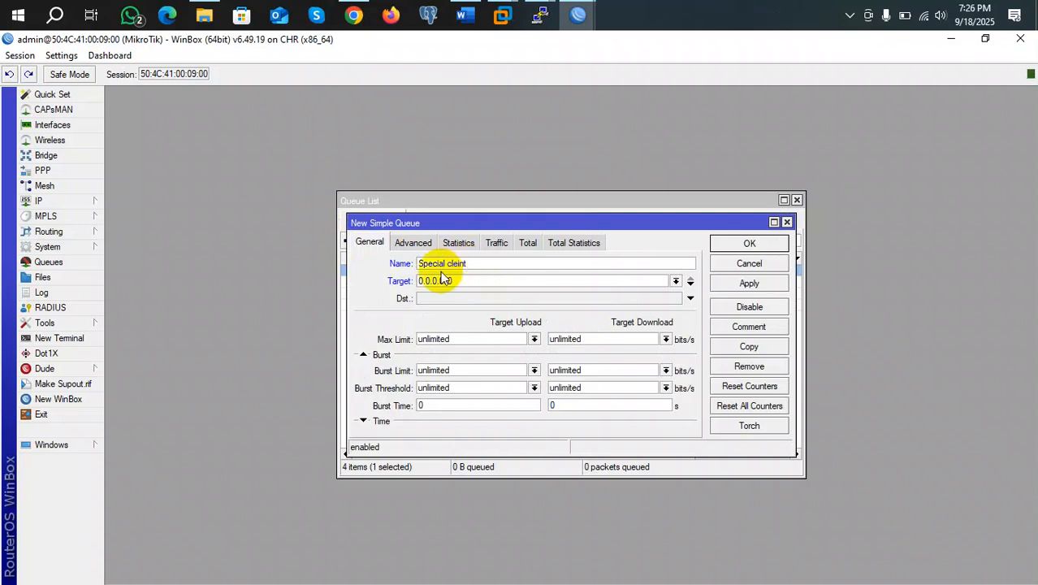
drag(440, 280, 404, 285)
text(1)
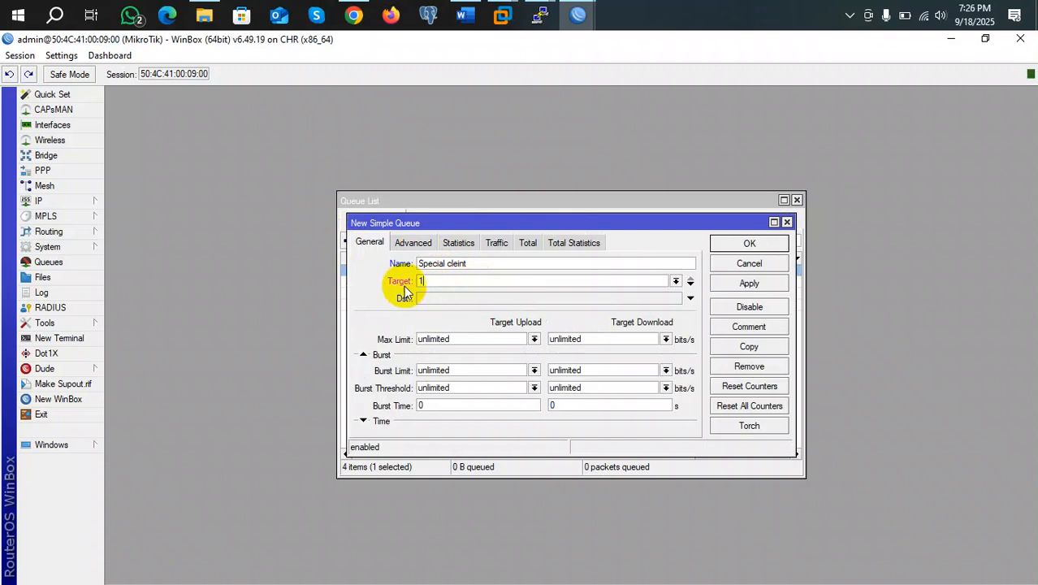
text(92.168)
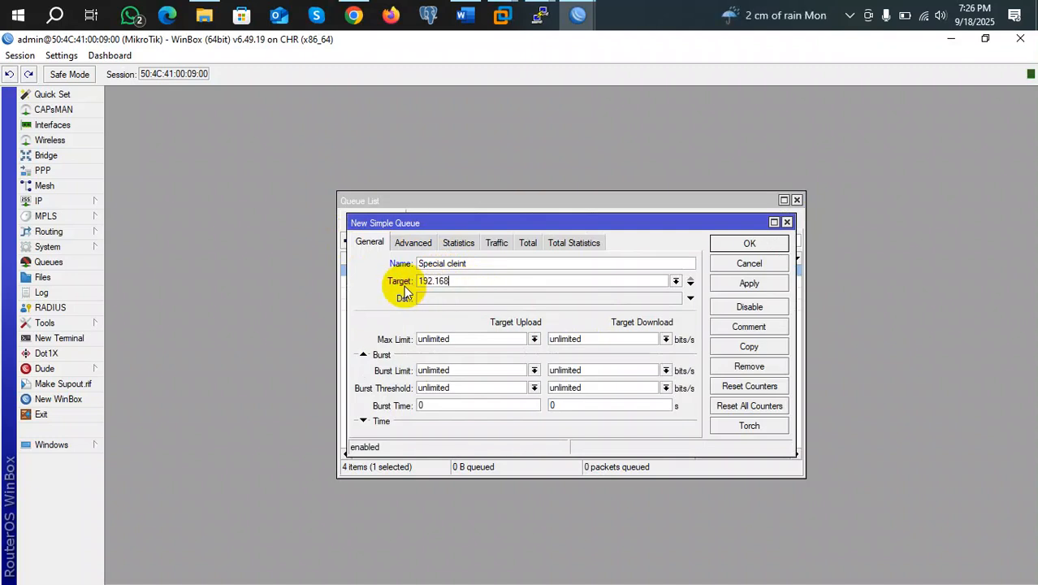
text(.20.50)
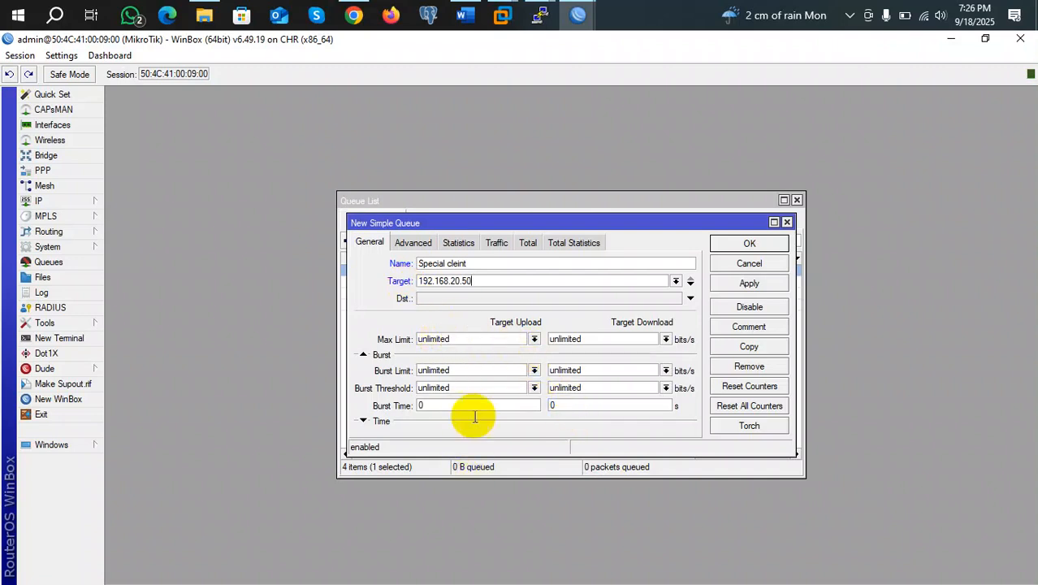
Set its queue types to Upload 10M and Download 10M
click(411, 244)
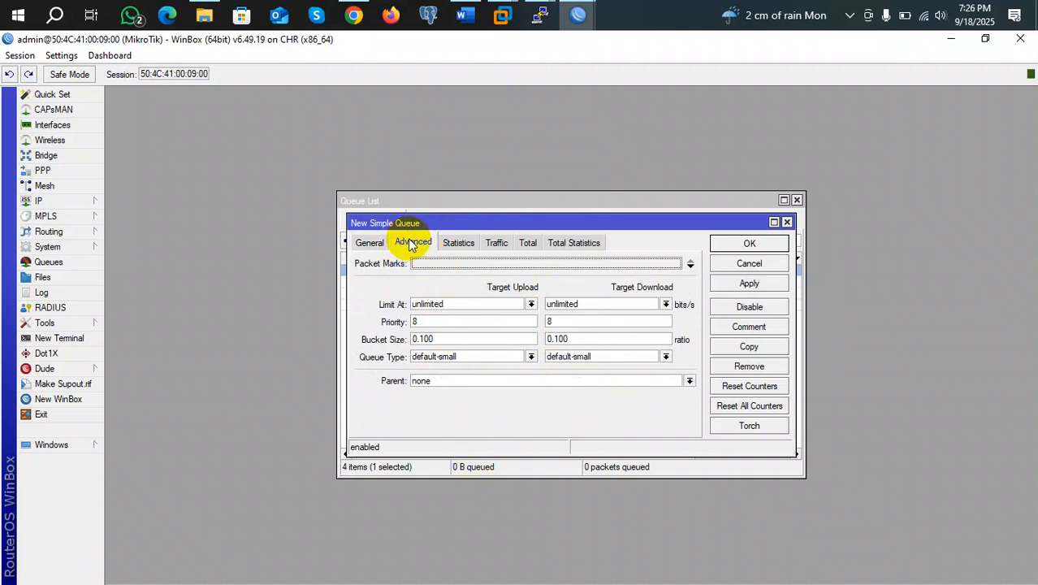
click(531, 357)
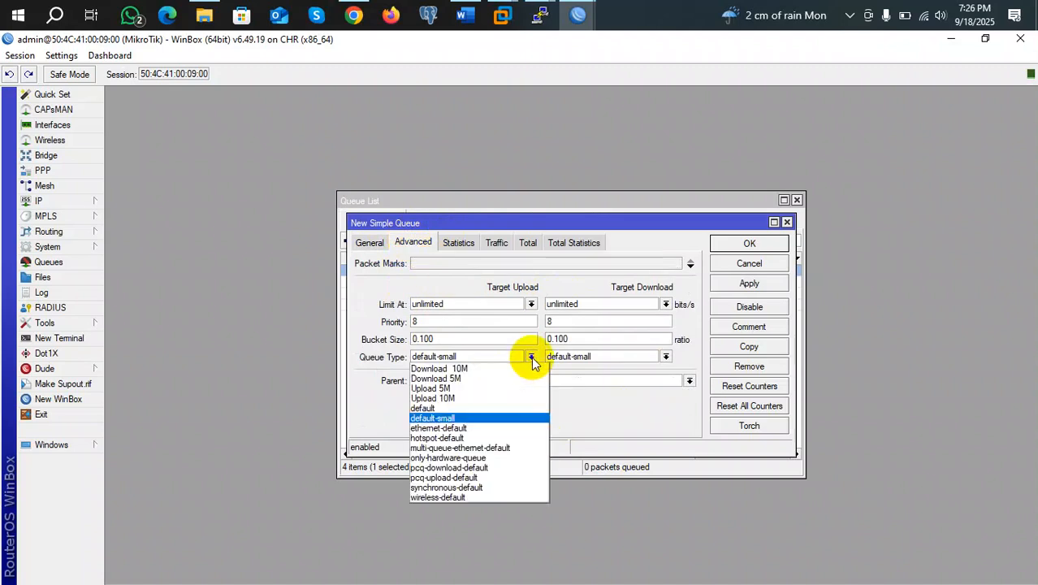
click(460, 397)
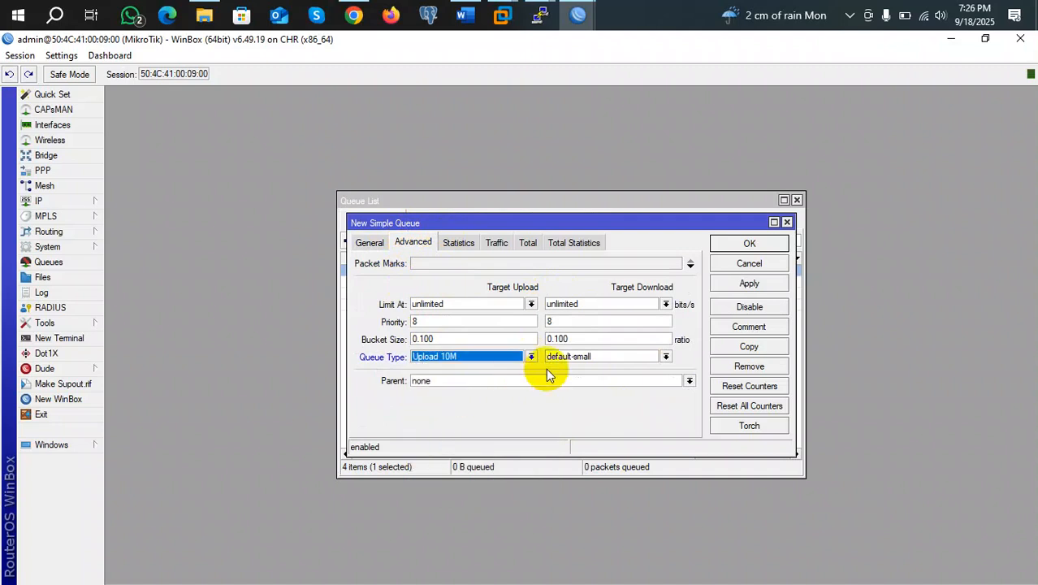
click(666, 357)
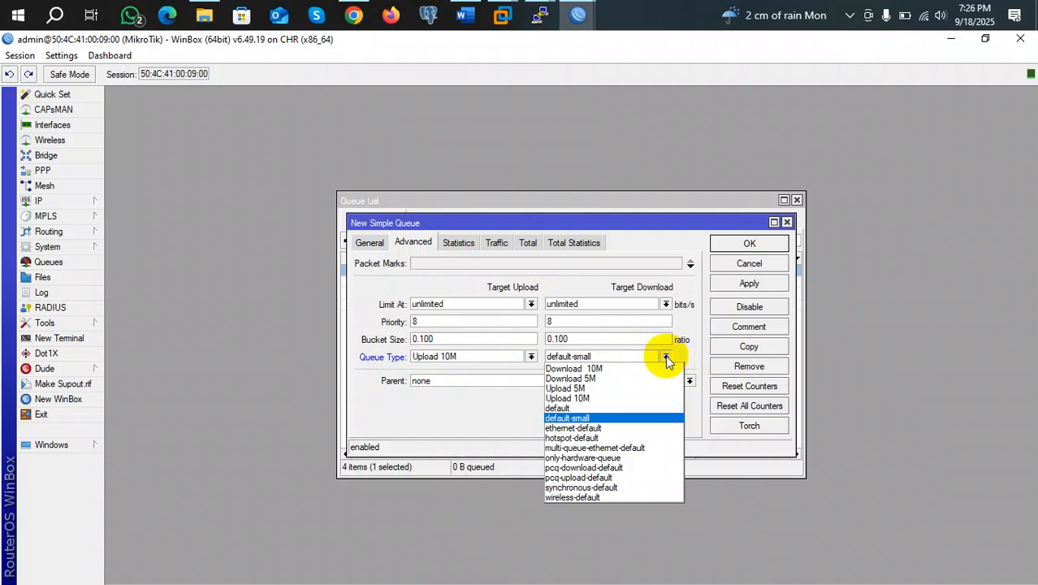
click(590, 370)
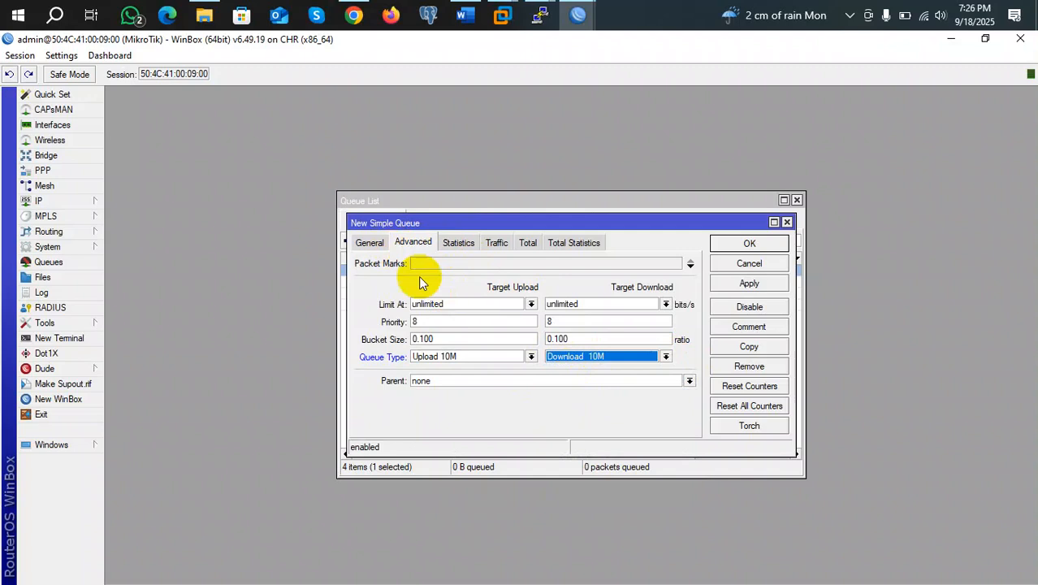
Set the upload and download max limits to 50
click(371, 241)
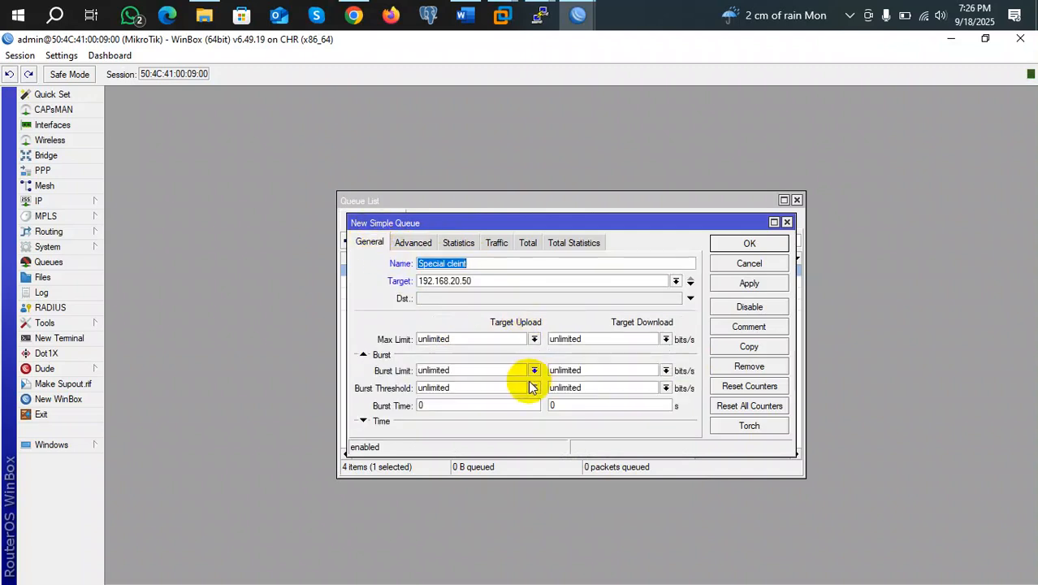
double_click(451, 338)
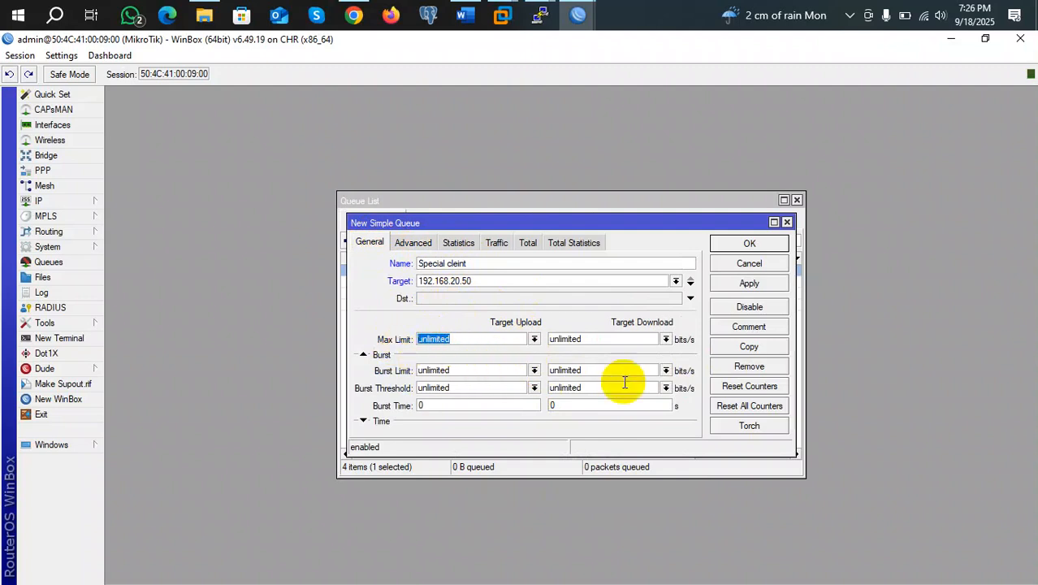
text(50)
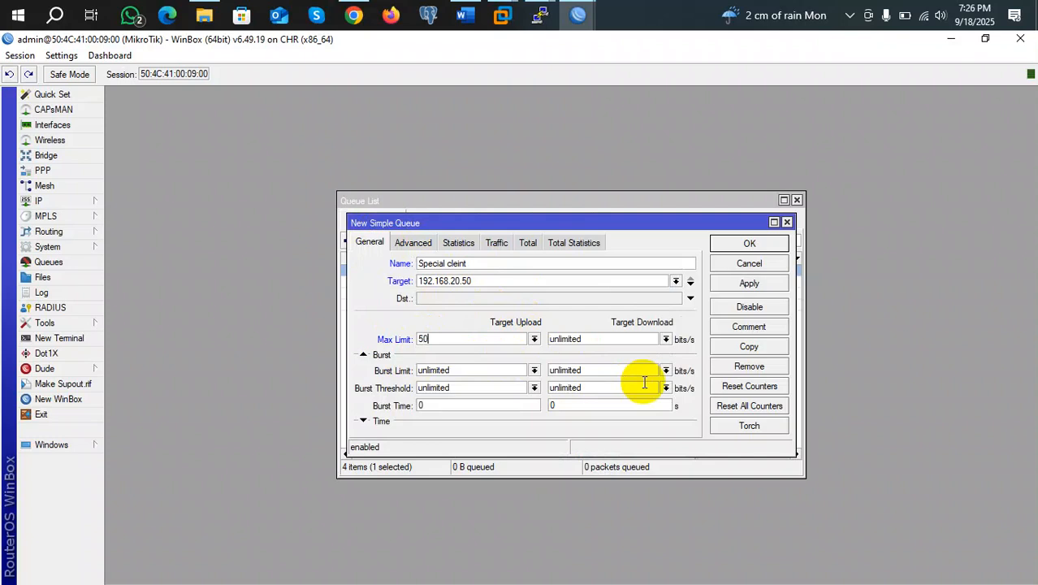
double_click(572, 339)
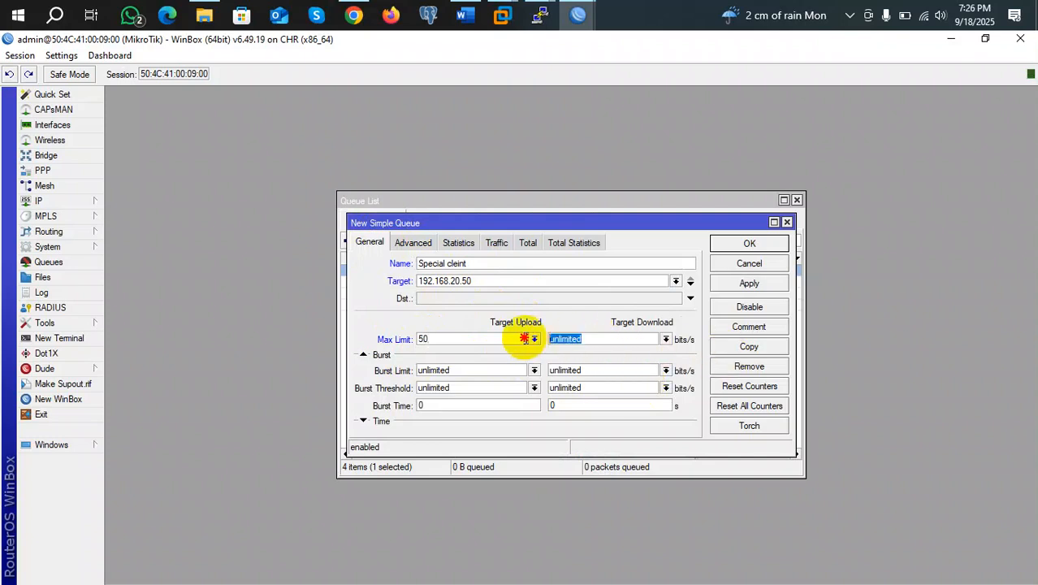
text(50)
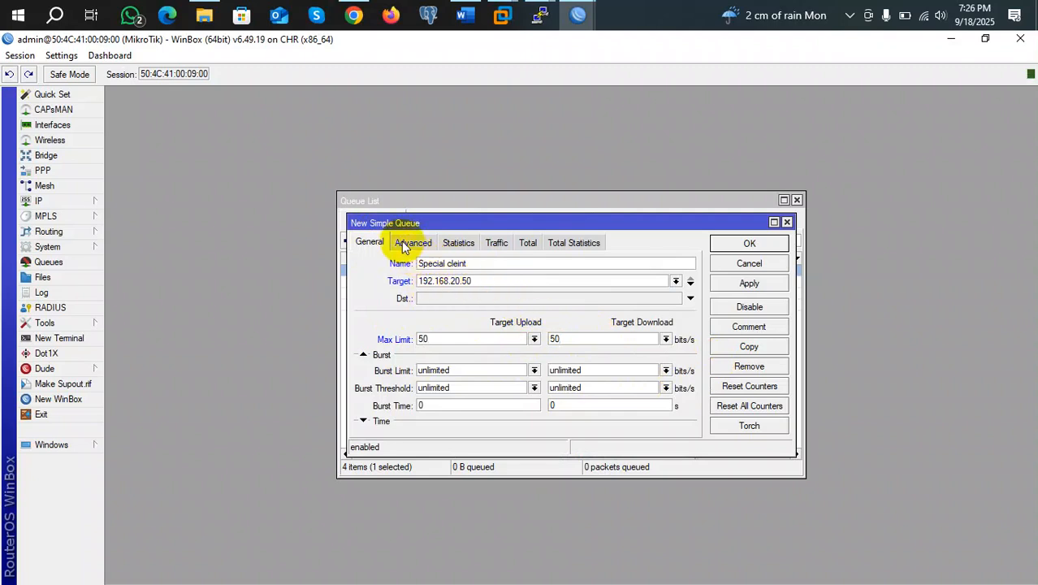
Set upload and download priority to 6 and apply the new queue
click(413, 241)
double_click(427, 321)
text(6)
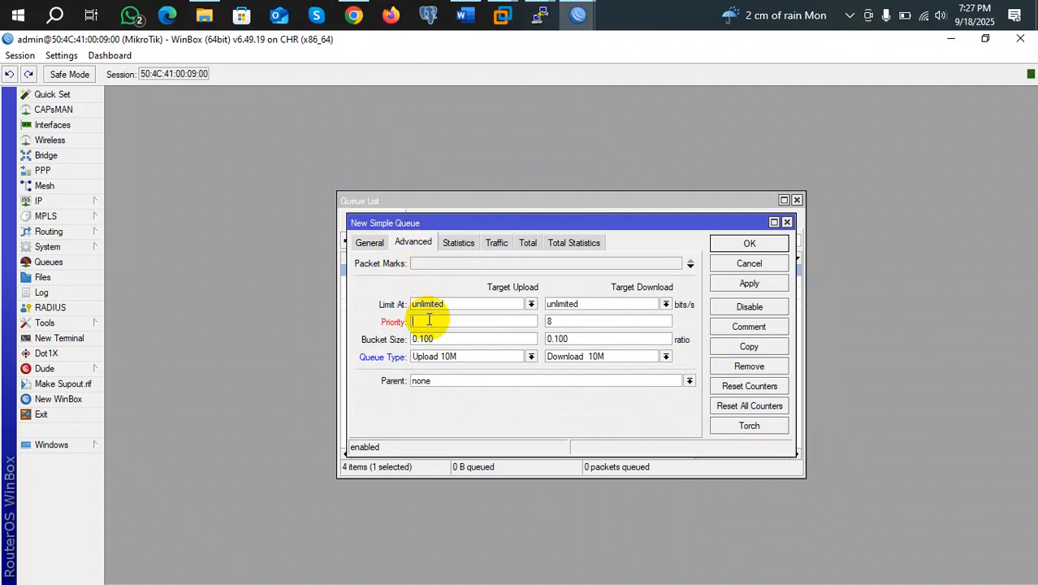
double_click(561, 322)
key(BackSpace)
text(6)
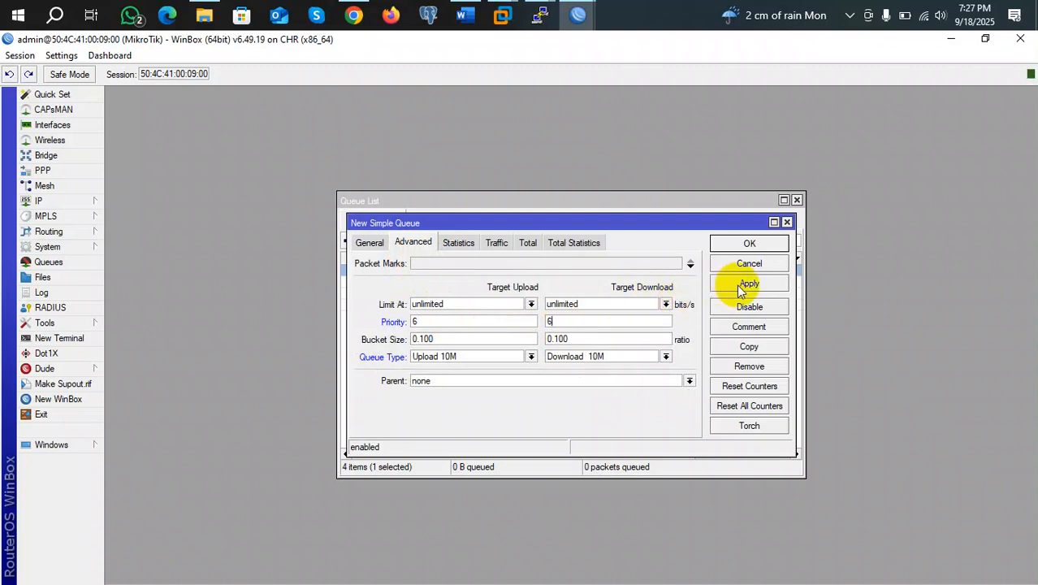
click(740, 284)
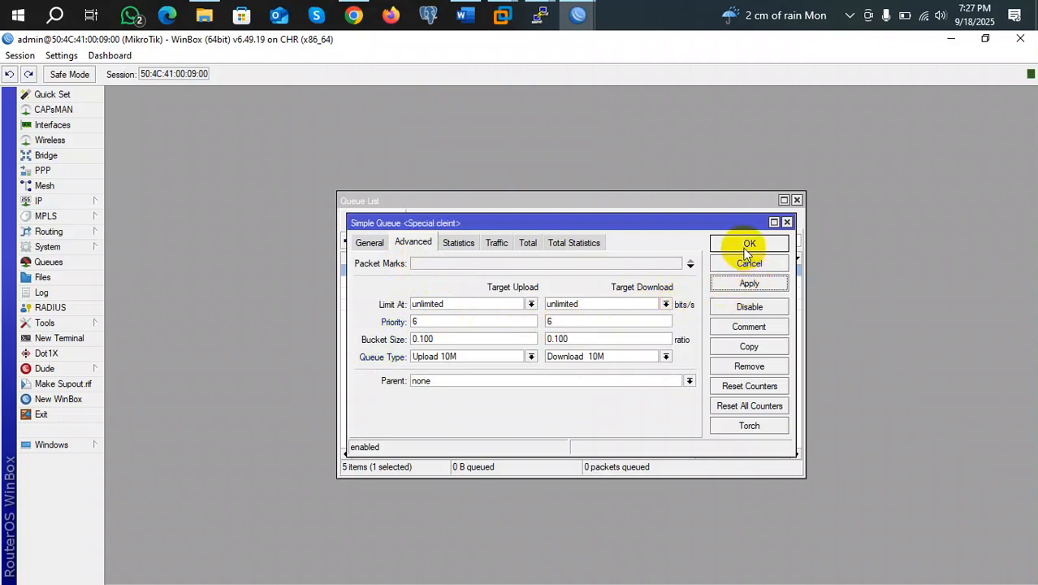
Confirm the Special client queue with OK, then go to the IP menu
click(742, 244)
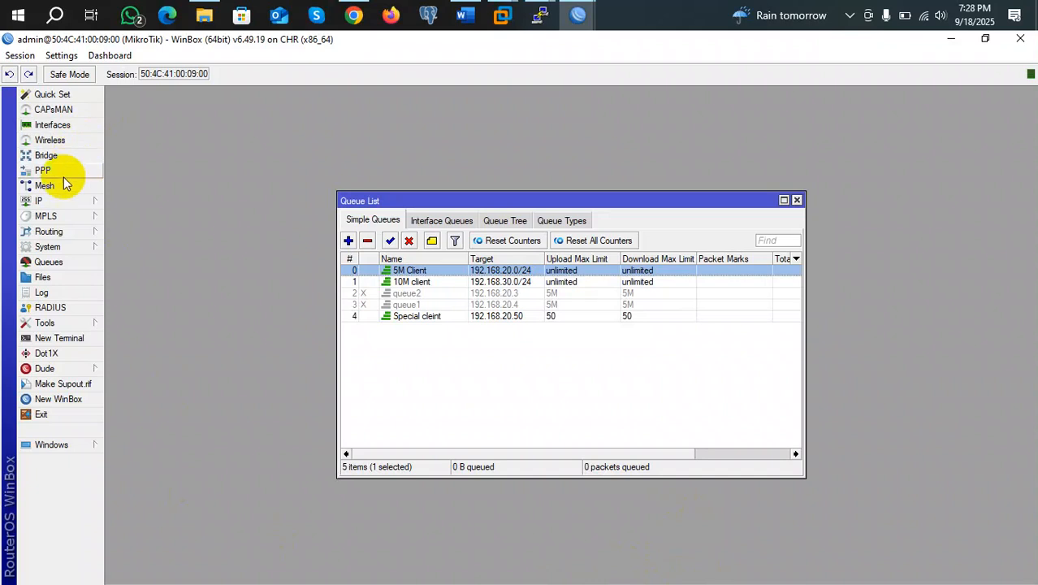
click(58, 196)
Review the IP address list, selecting 192.168.20.1, then open the ARP table
click(158, 225)
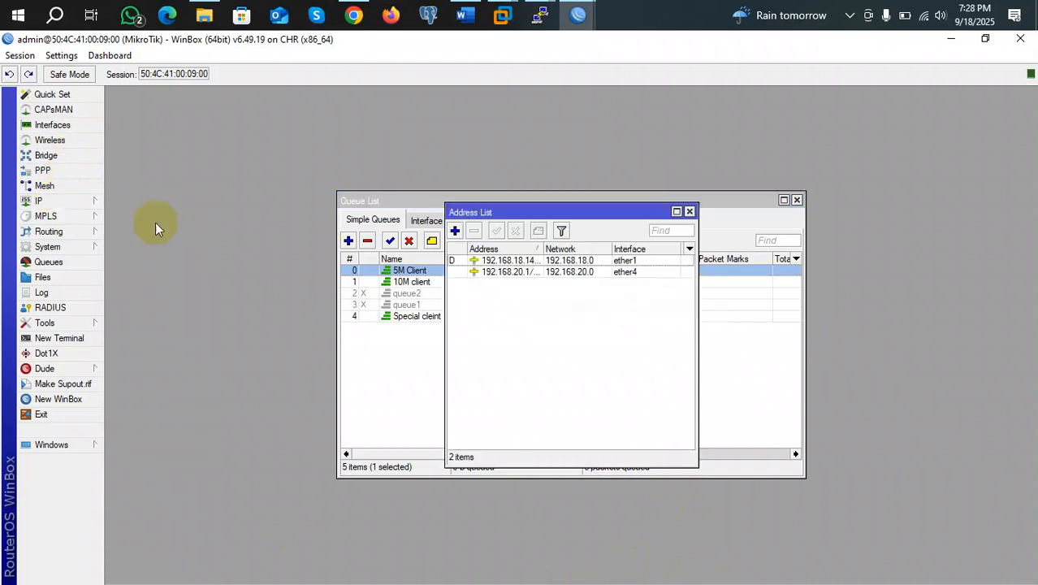
click(536, 273)
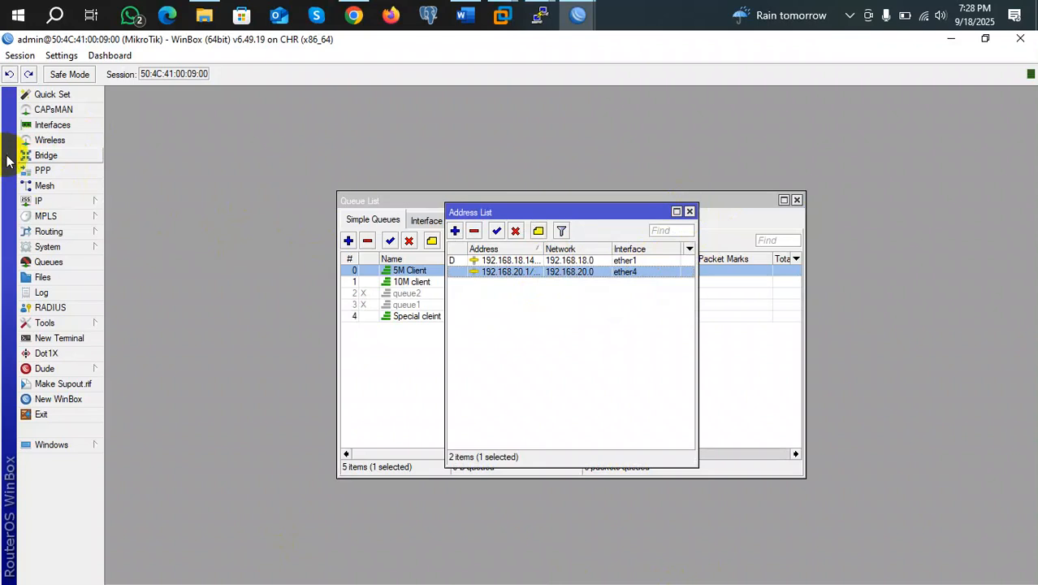
click(49, 203)
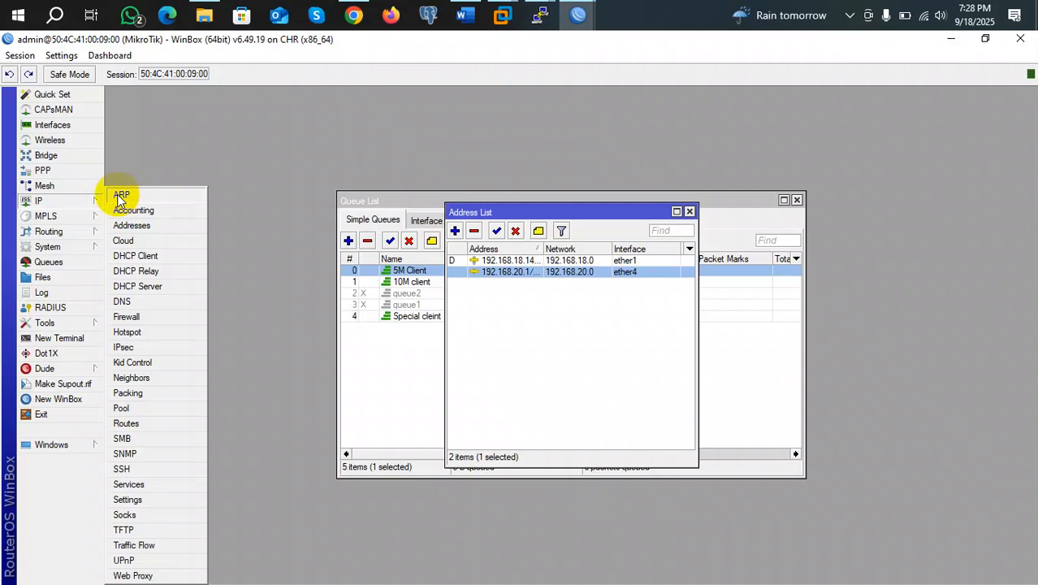
click(119, 196)
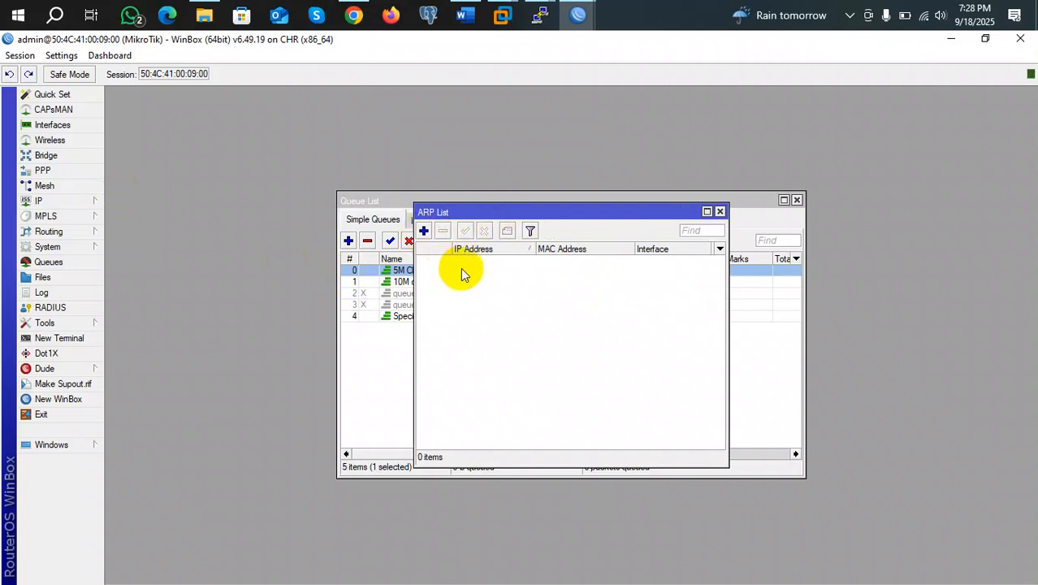
Check the other router session's empty ARP table, then return to the first session
click(578, 14)
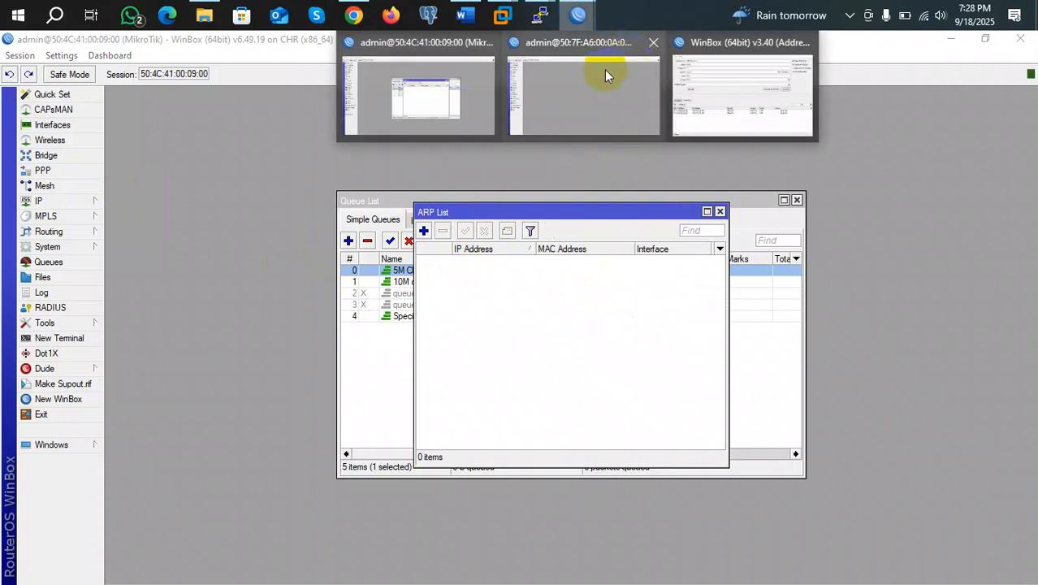
click(589, 91)
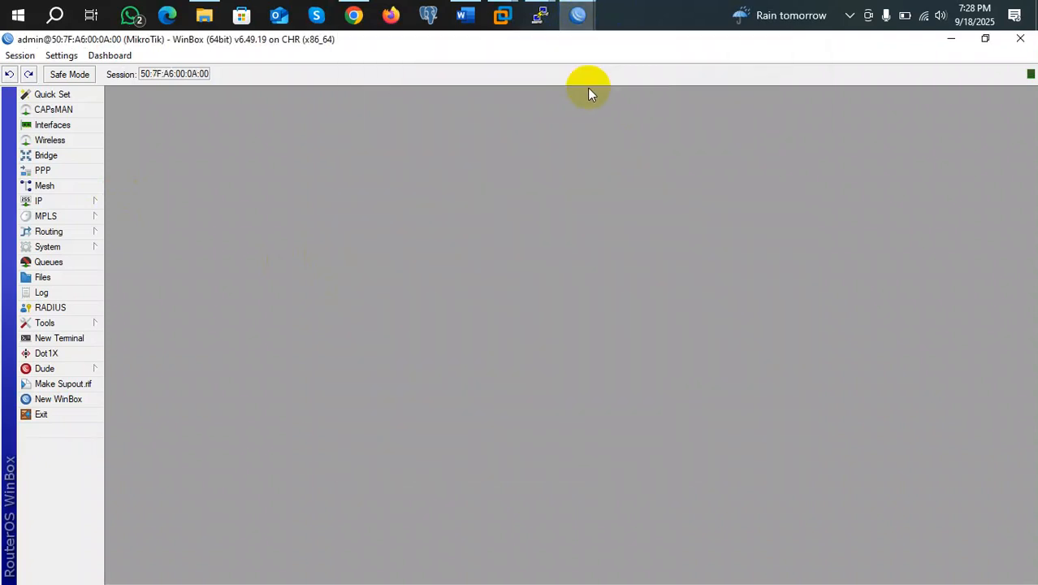
click(38, 202)
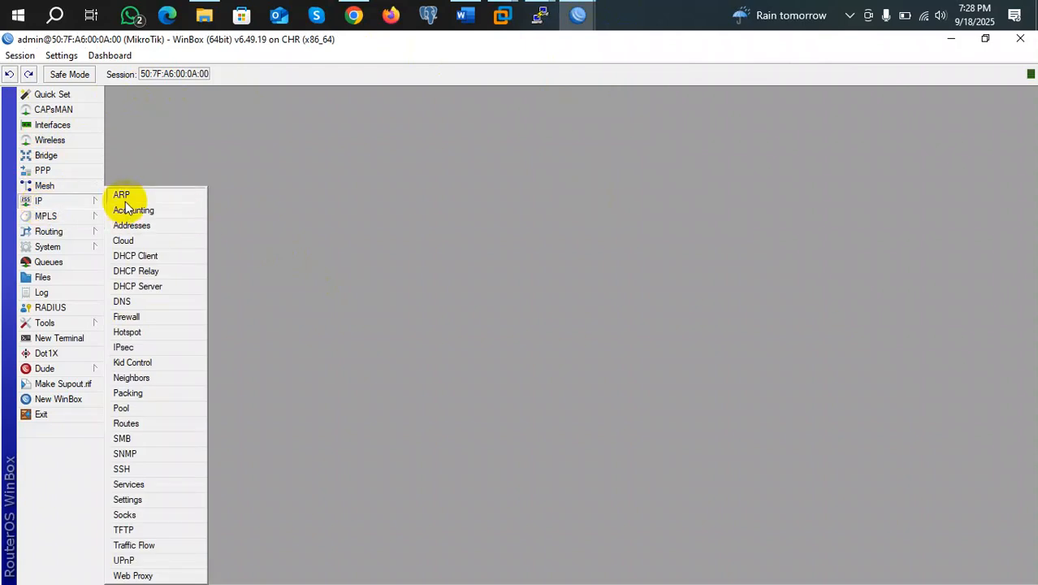
click(121, 196)
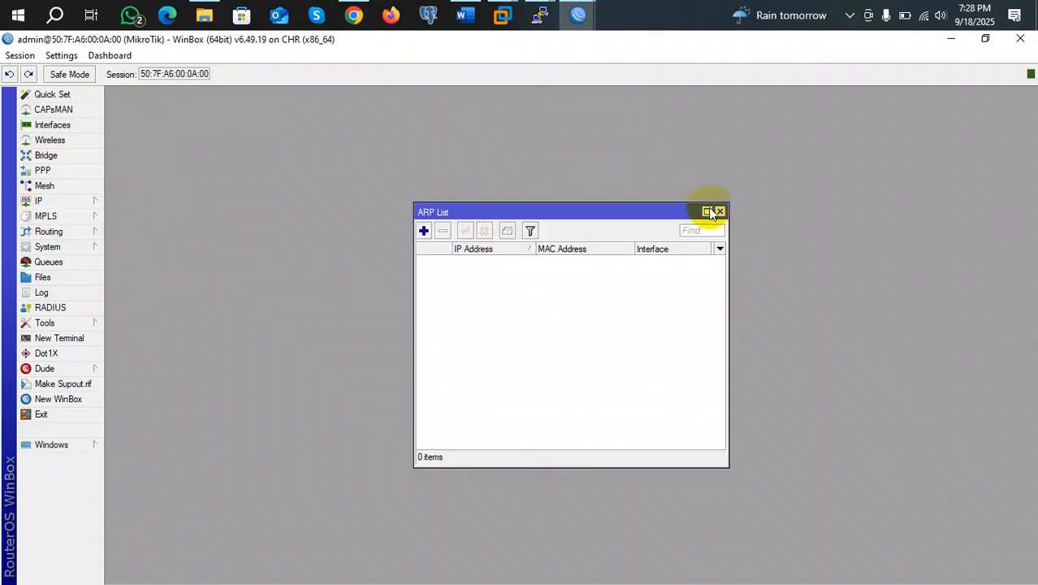
click(719, 211)
mouse_move(575, 23)
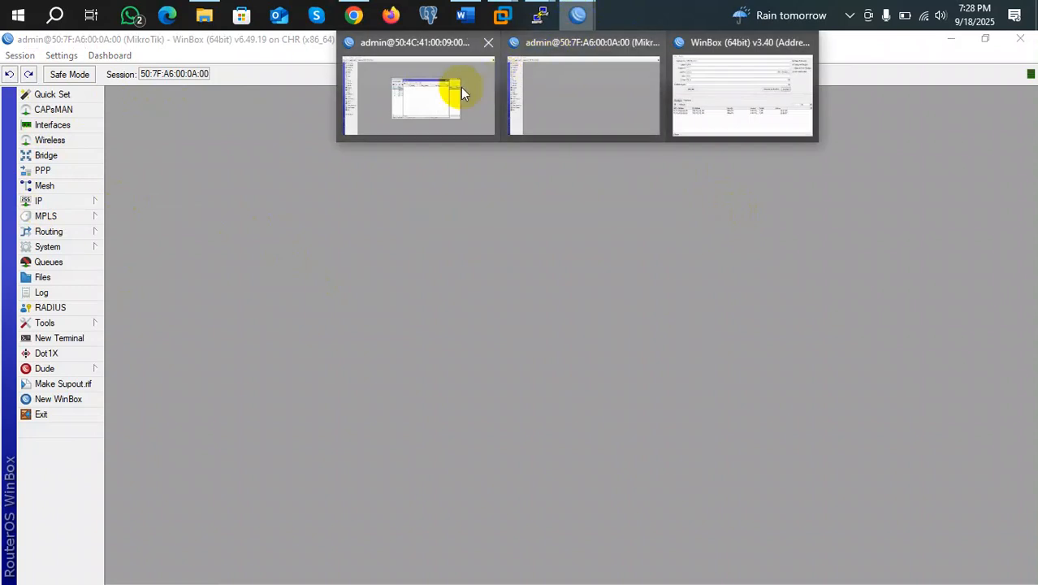
click(445, 94)
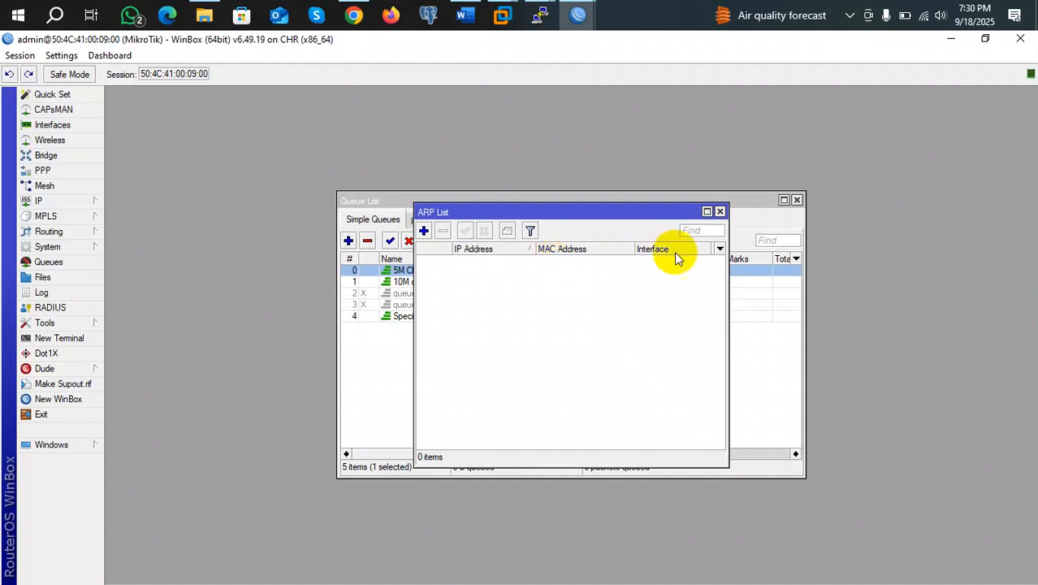
Close the ARP List and Address List windows
click(719, 212)
click(687, 212)
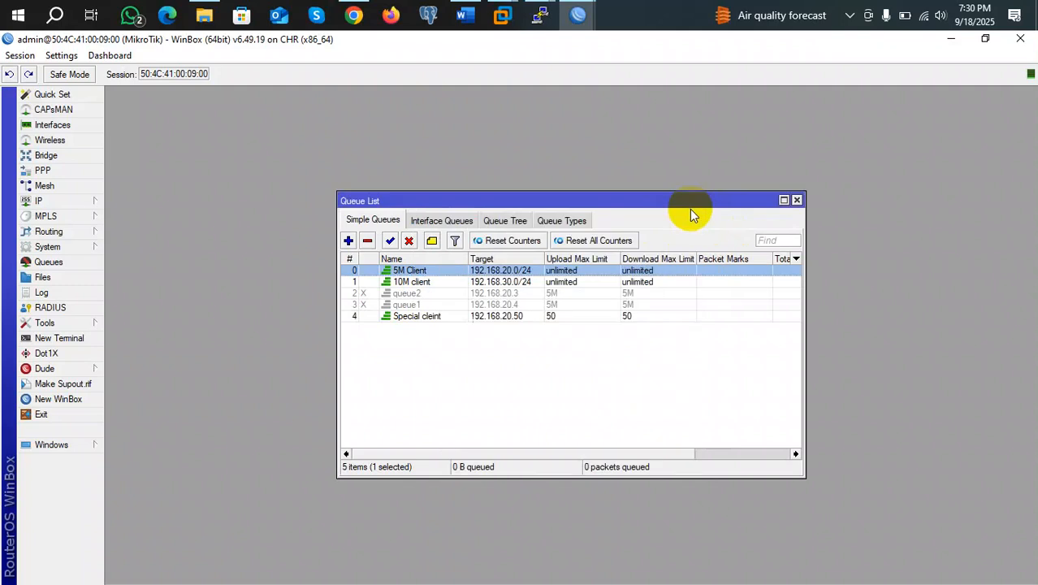
click(54, 201)
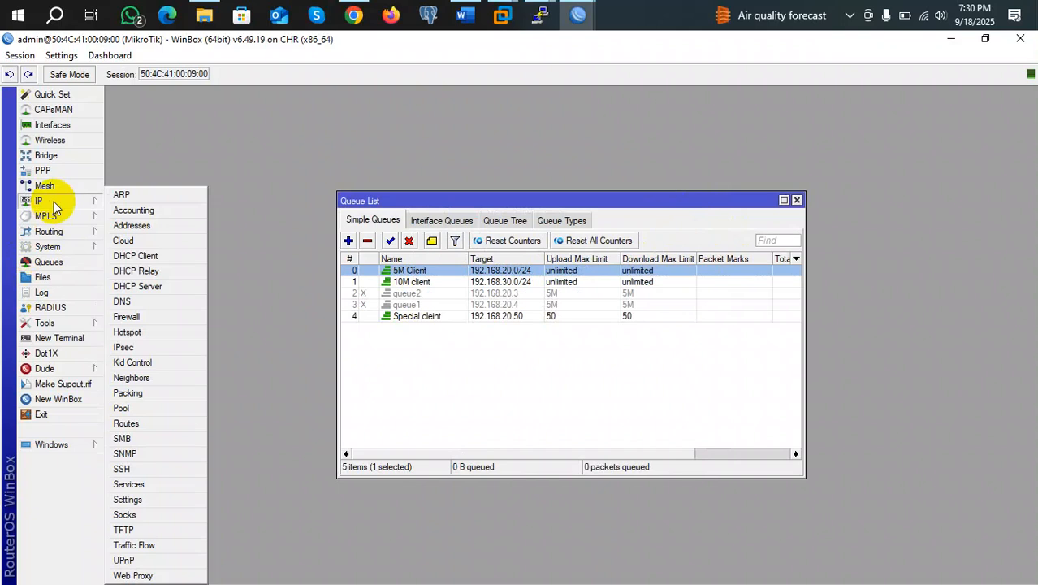
click(134, 196)
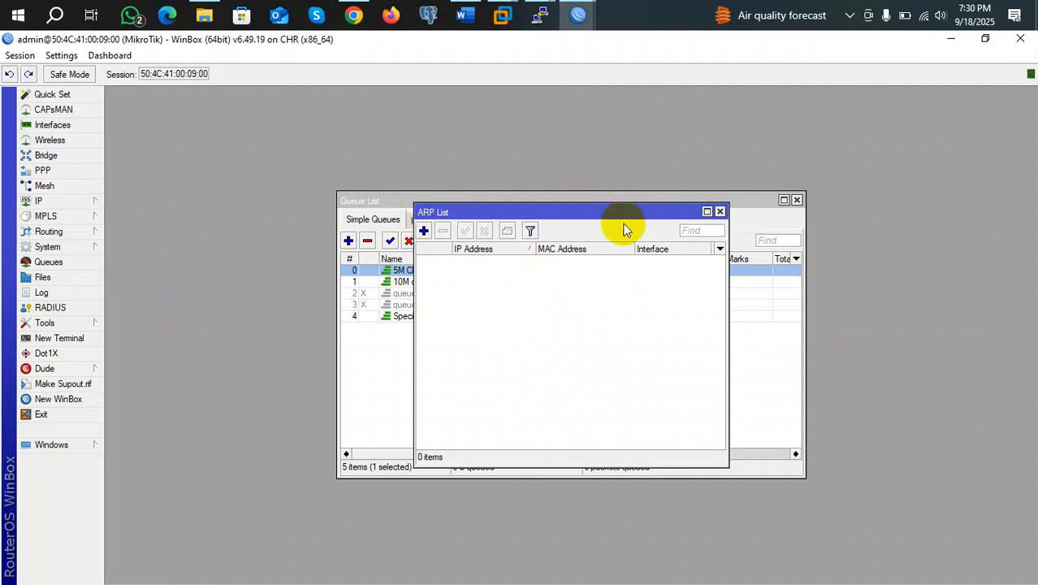
click(526, 285)
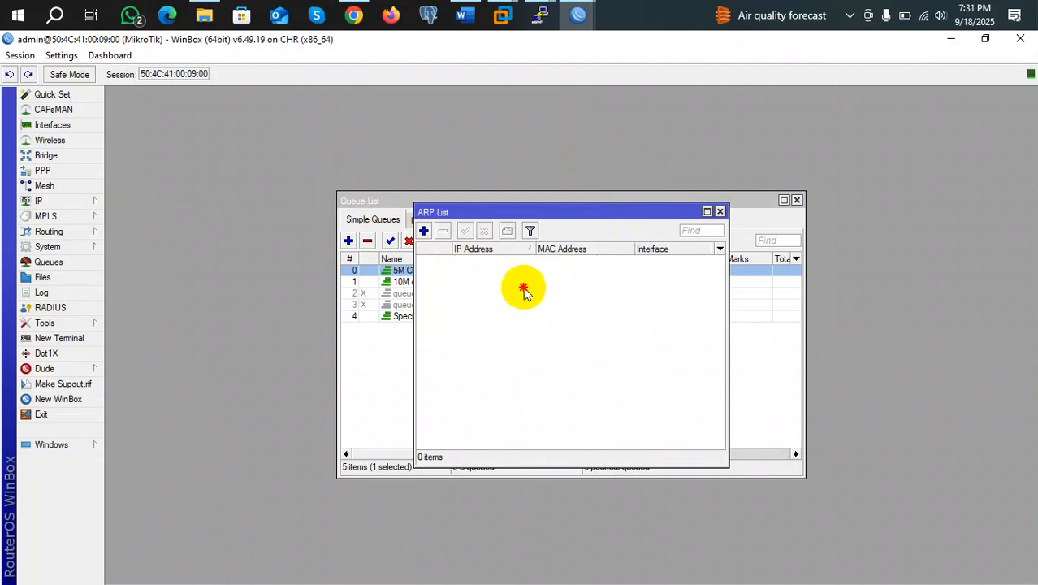
click(554, 333)
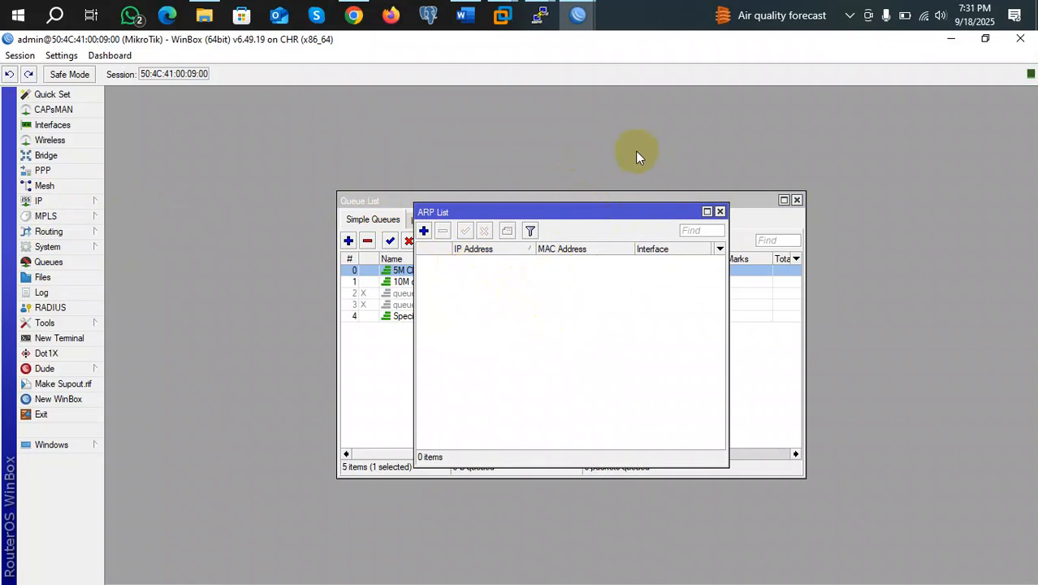
click(719, 213)
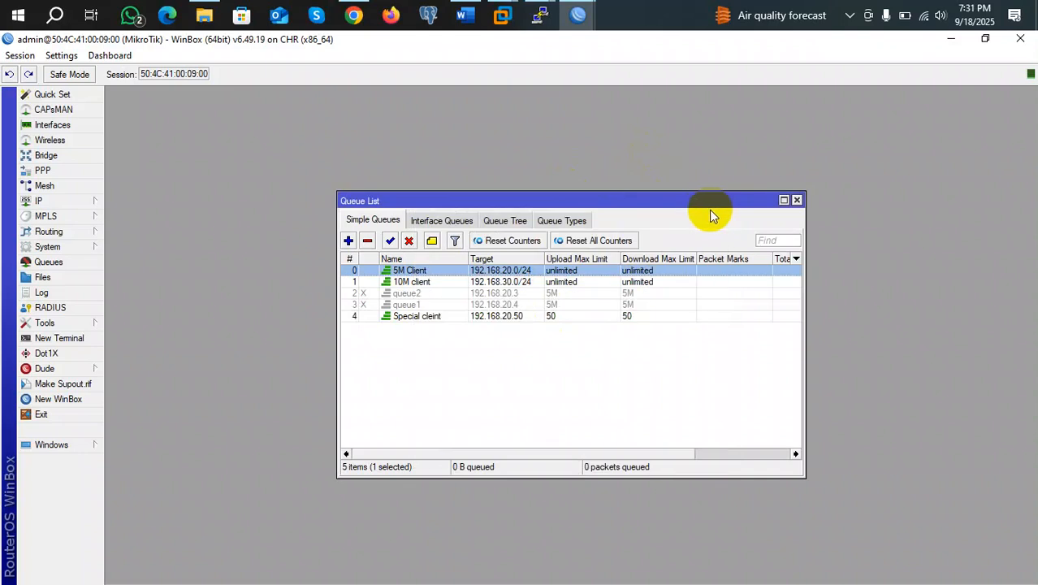
click(42, 201)
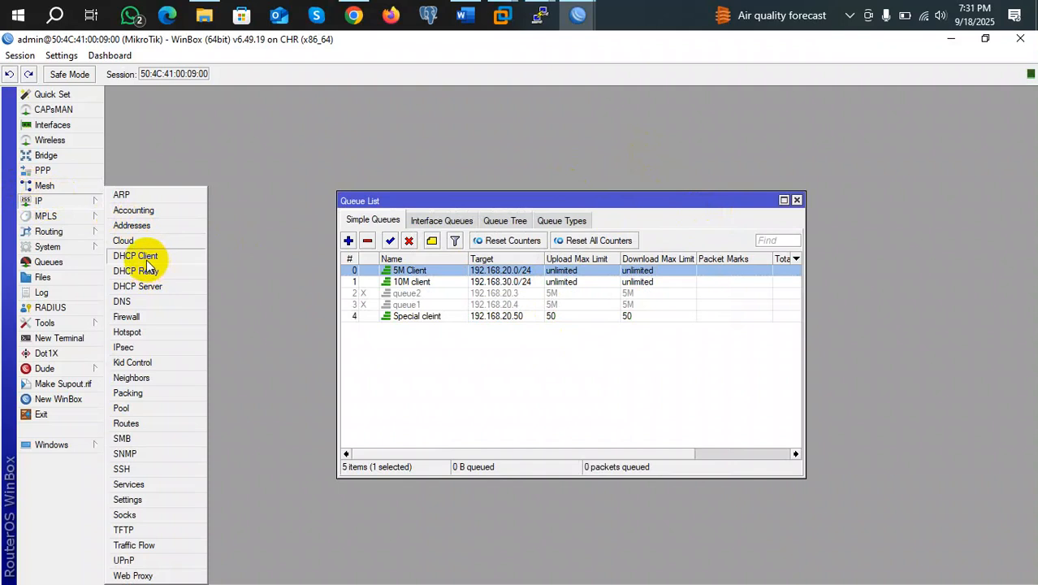
click(135, 287)
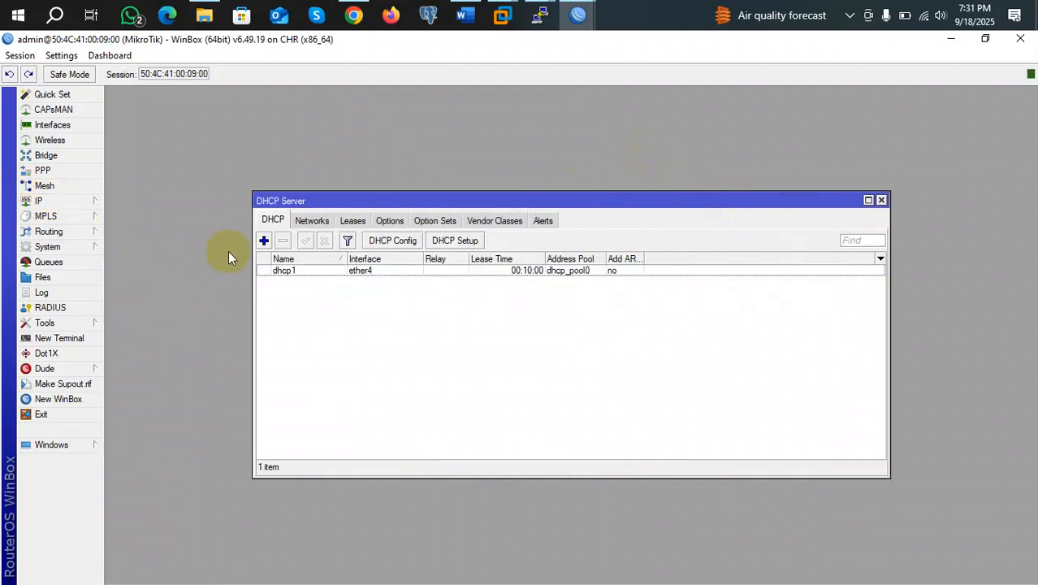
click(349, 221)
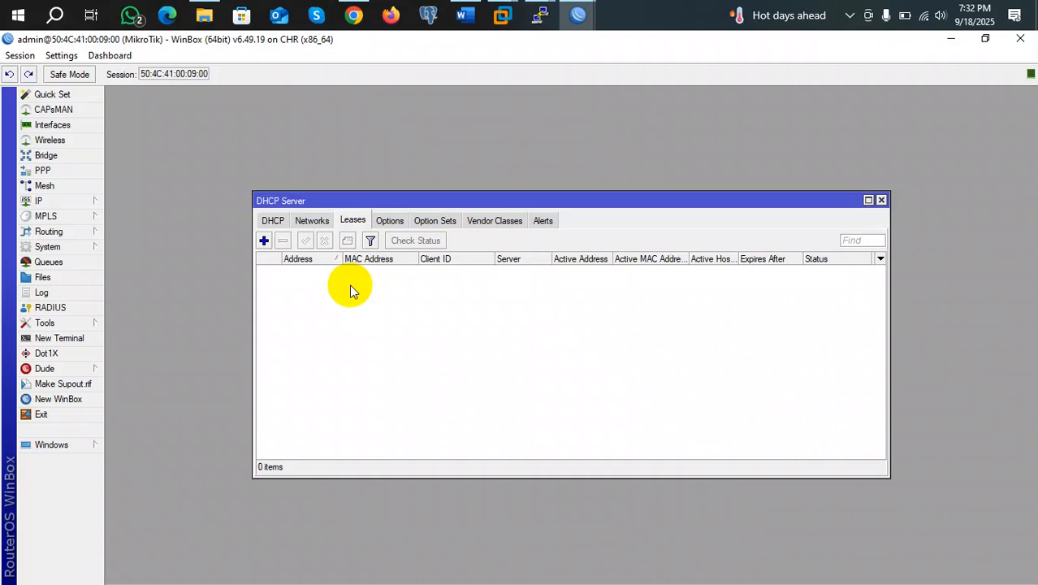
click(881, 200)
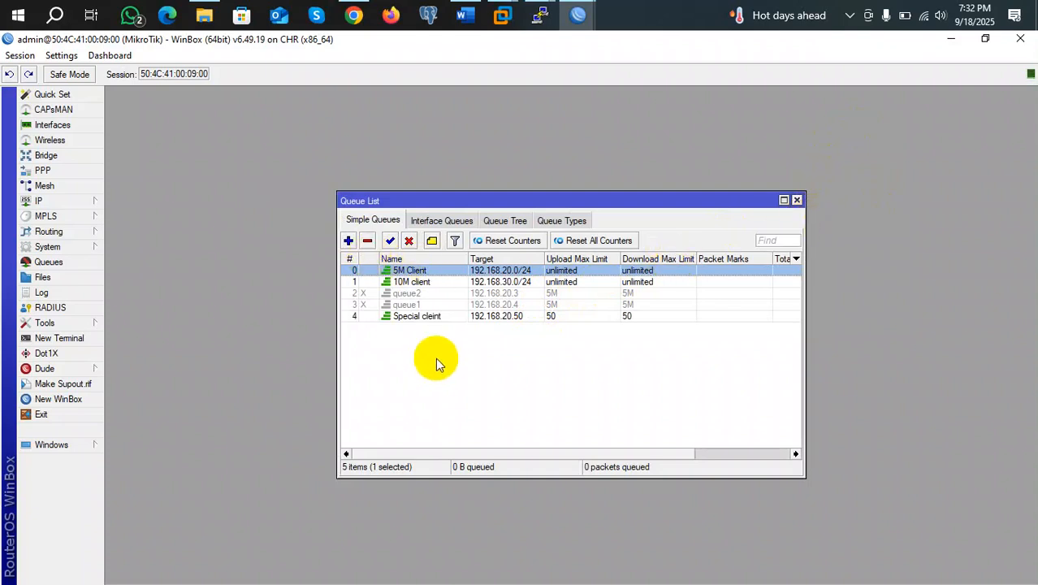
Start a new simple queue targeting 192.168.20.50
click(347, 241)
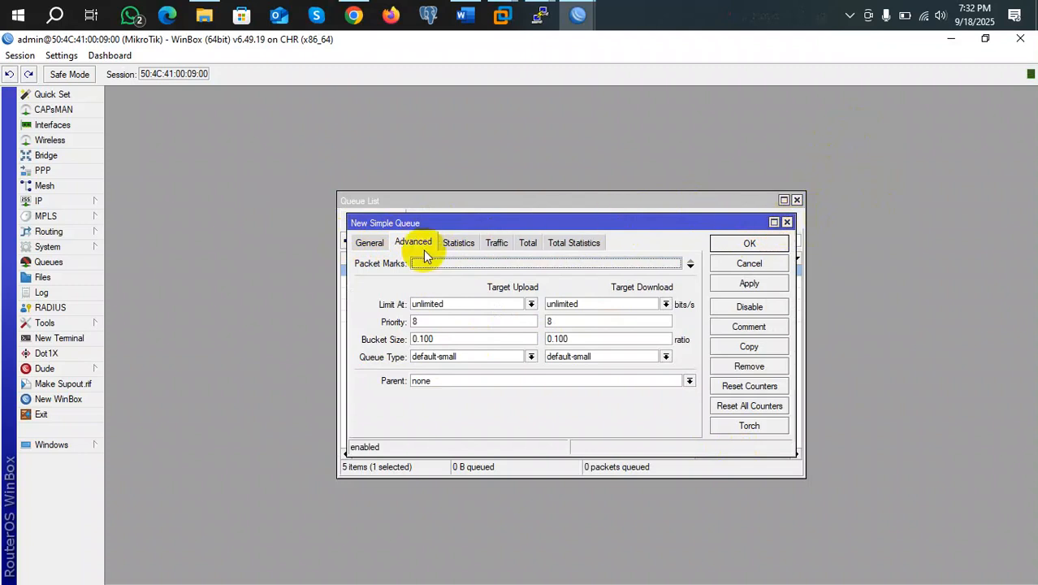
click(369, 242)
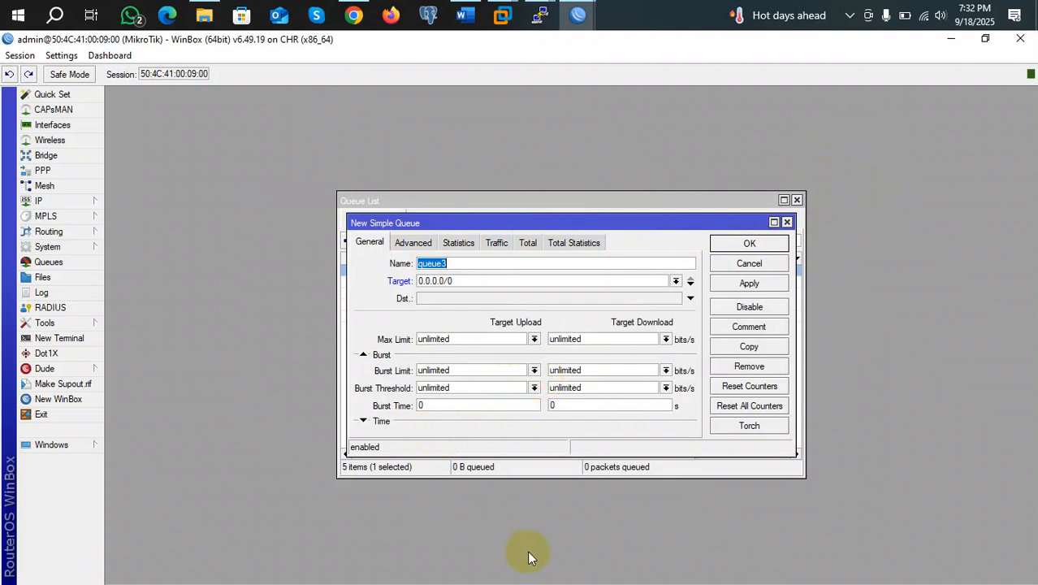
double_click(461, 280)
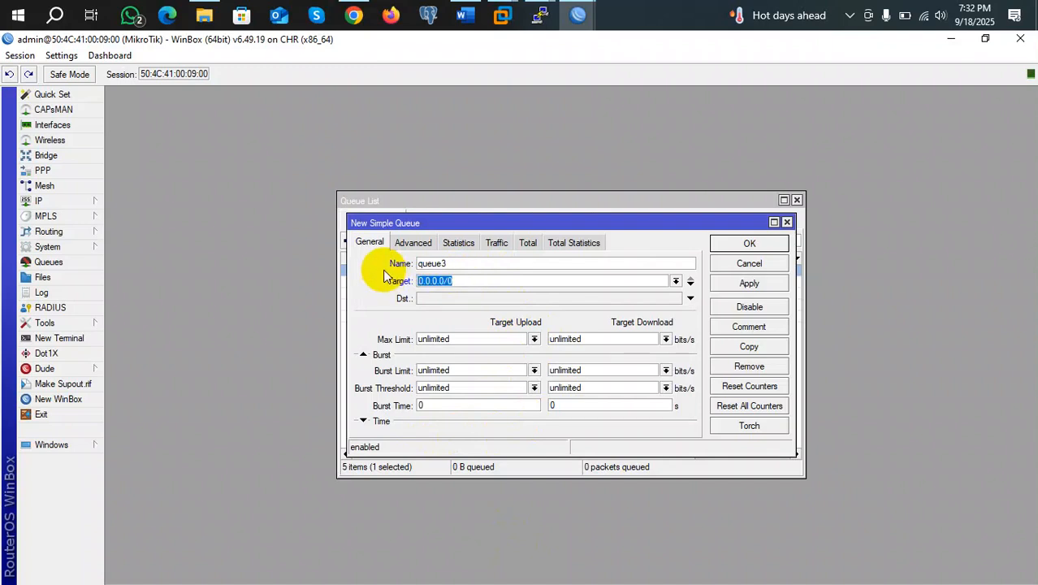
text(192.168.20.50)
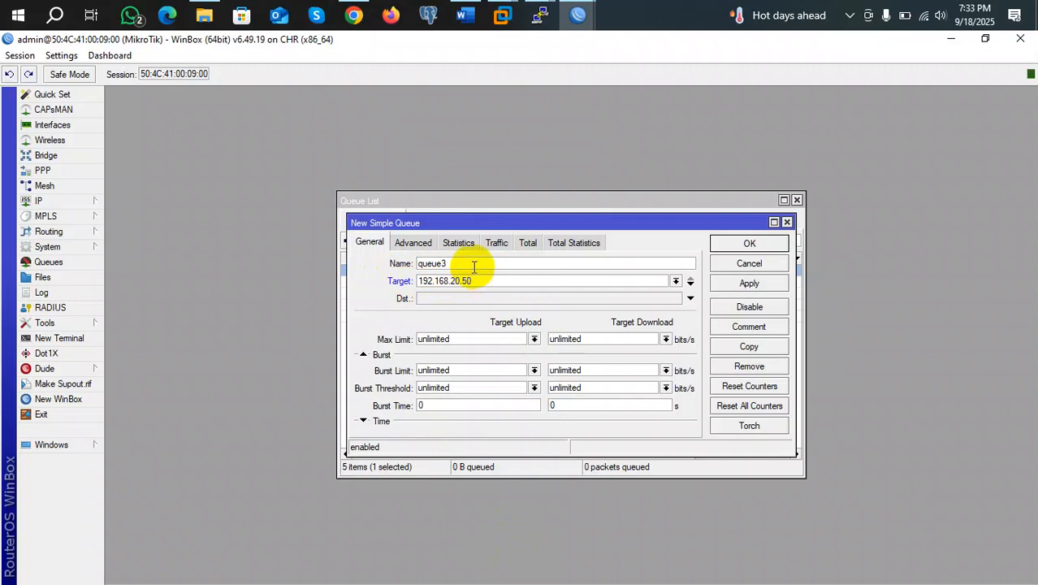
Rename the new queue from queue3 to Client
click(442, 261)
drag(443, 261, 388, 260)
text(Client)
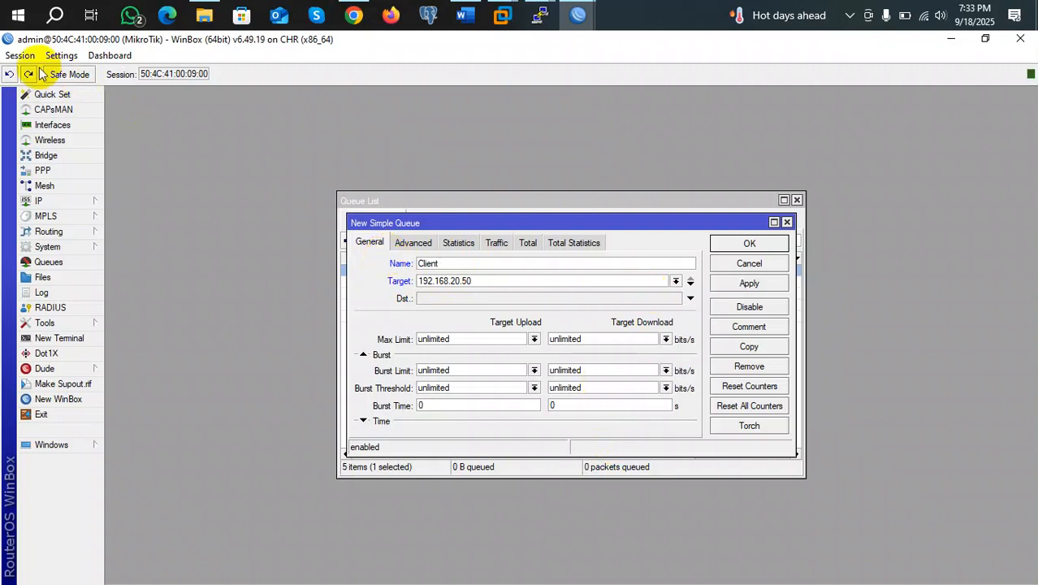
click(13, 56)
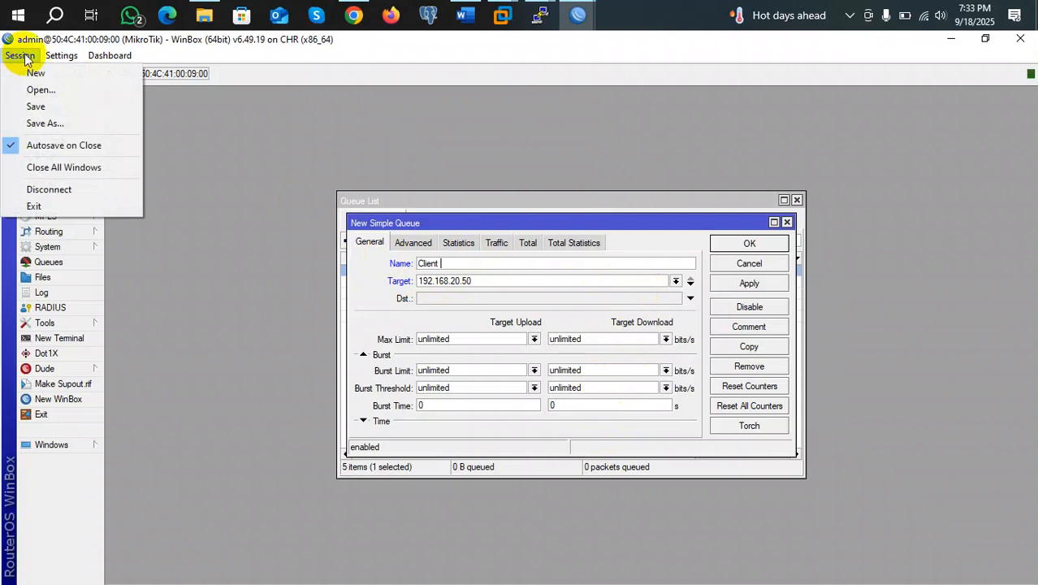
Zoom in the WinBox interface and reposition the Queue List and New Simple Queue windows
mouse_move(50, 57)
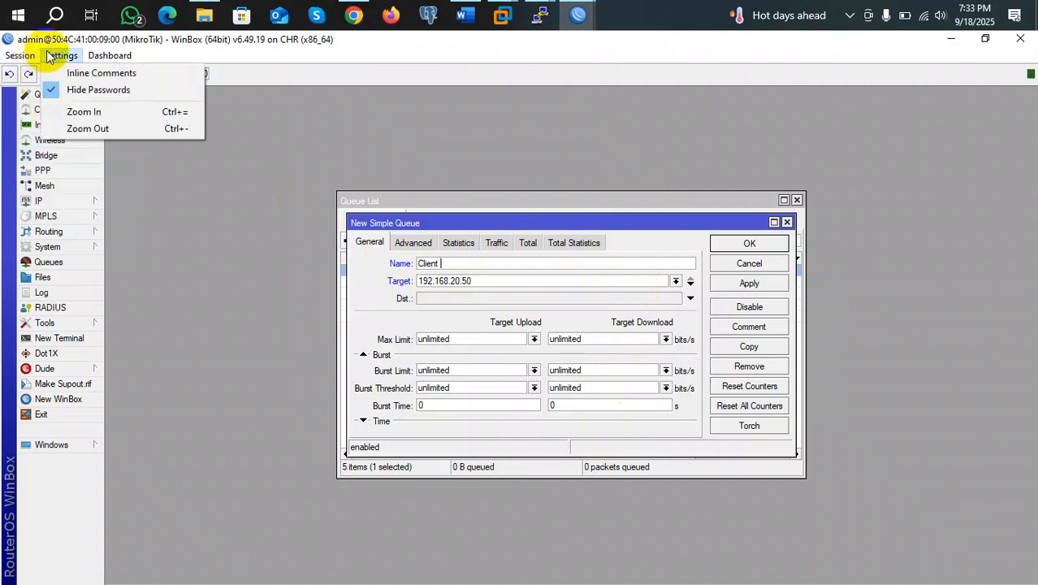
click(95, 115)
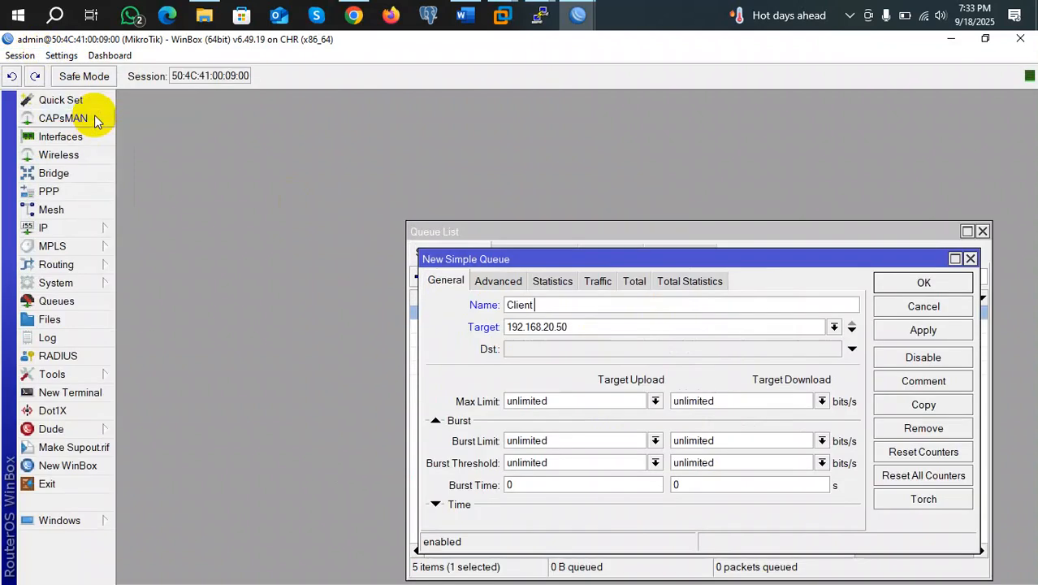
drag(565, 232, 429, 154)
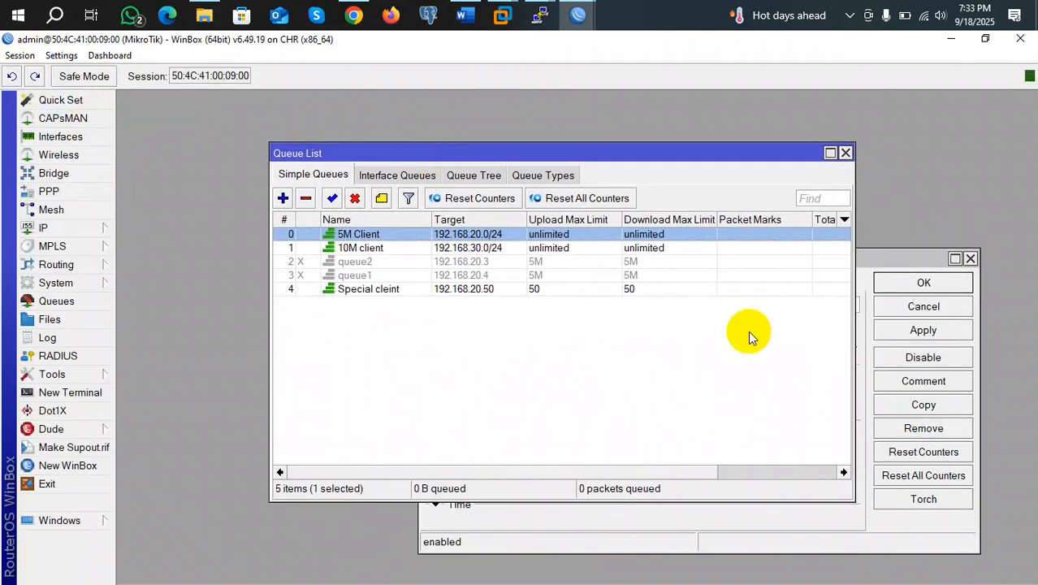
drag(888, 259, 740, 205)
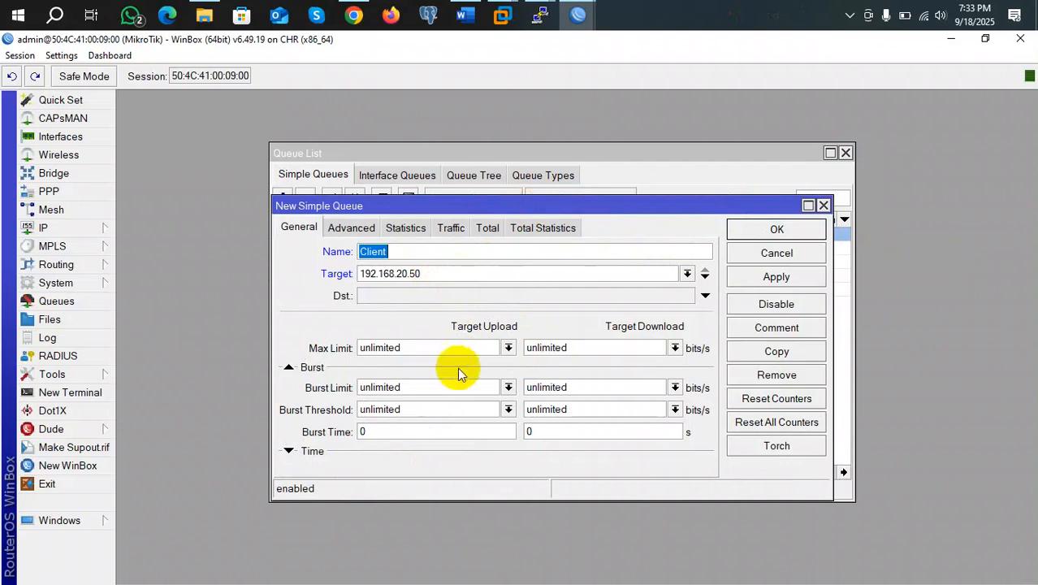
Set the Client queue's upload and download max limits to 5M
click(438, 352)
key(BackSpace)
key(BackSpace)
key(BackSpace)
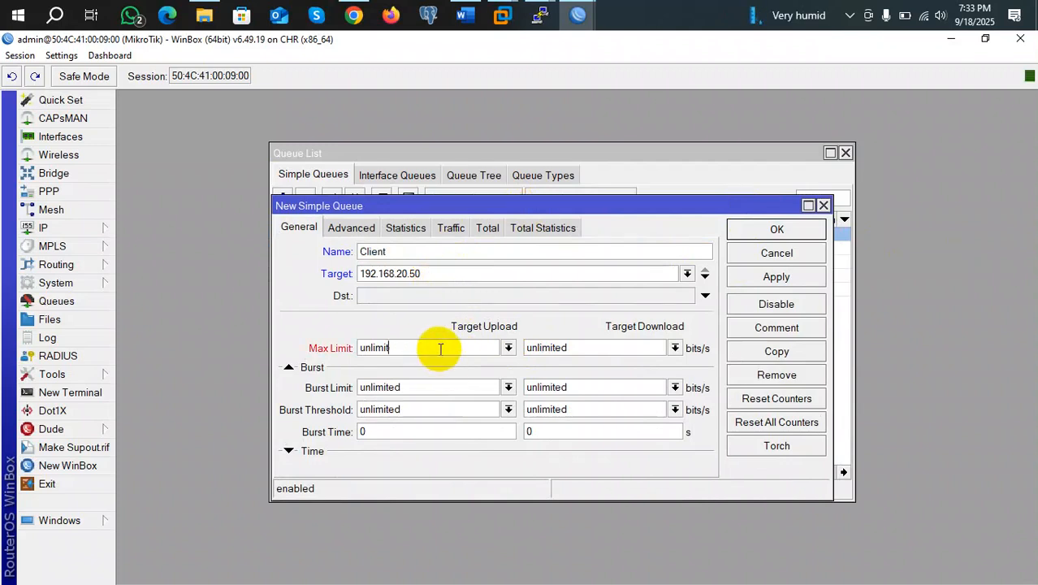
click(508, 347)
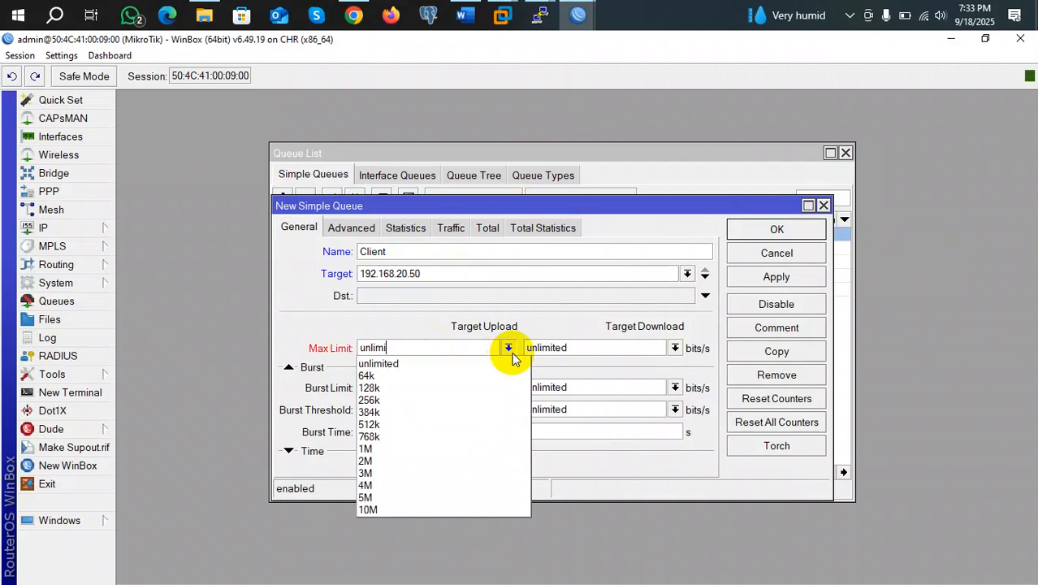
click(367, 497)
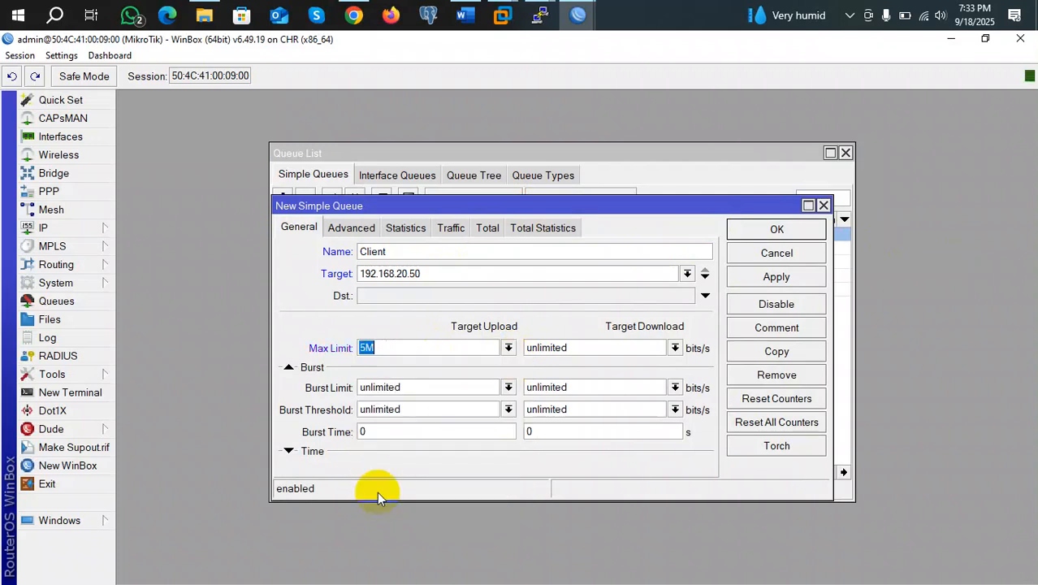
click(675, 348)
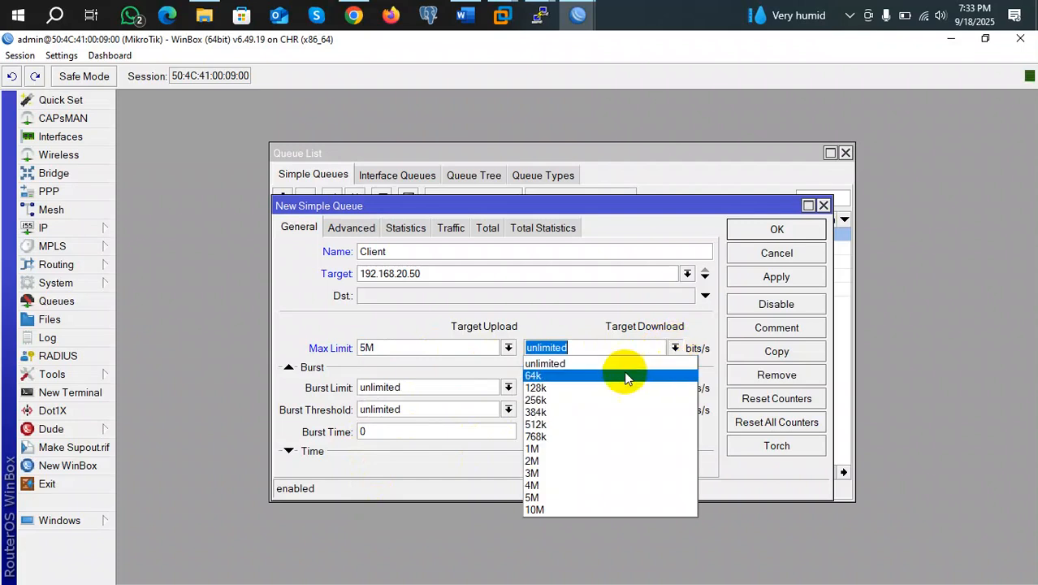
click(552, 497)
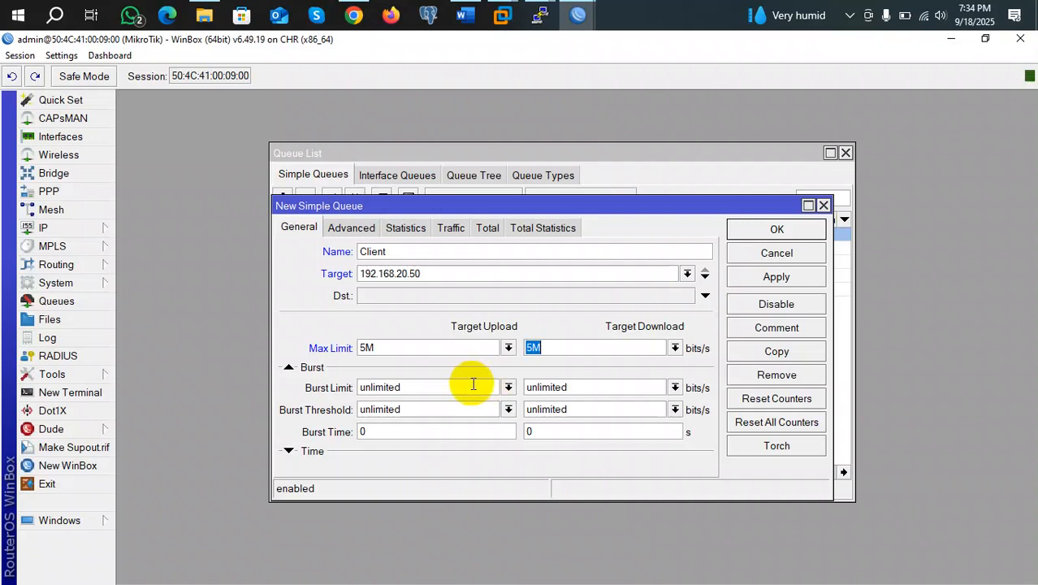
Set the upload and download burst limits to 10M
click(509, 388)
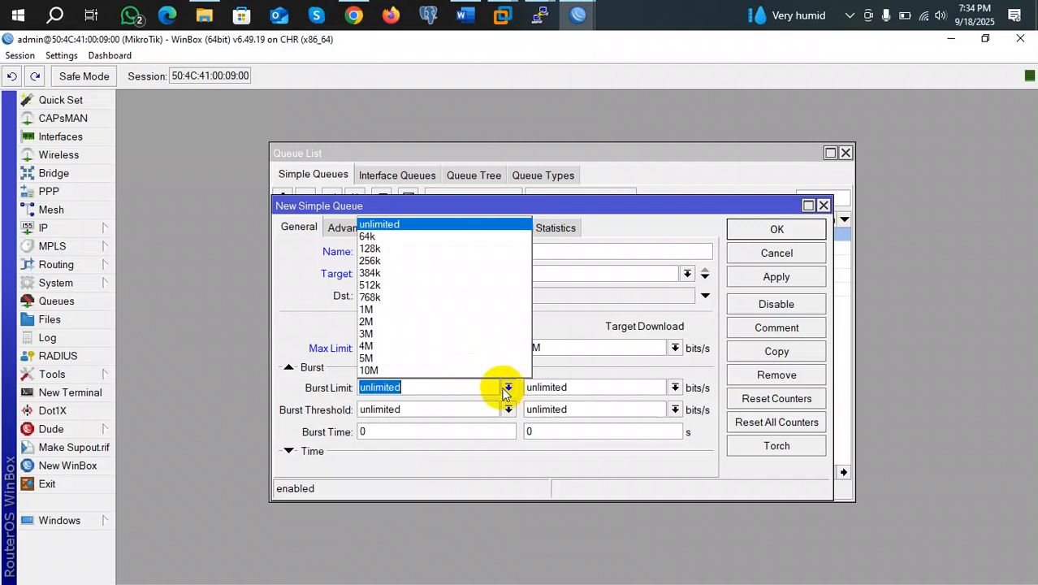
click(419, 371)
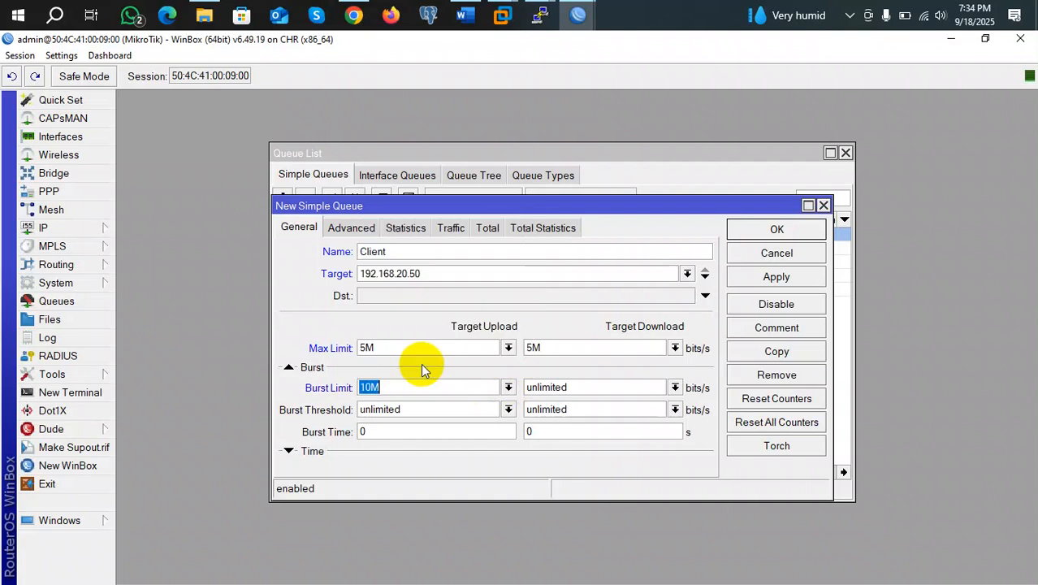
click(675, 387)
click(555, 370)
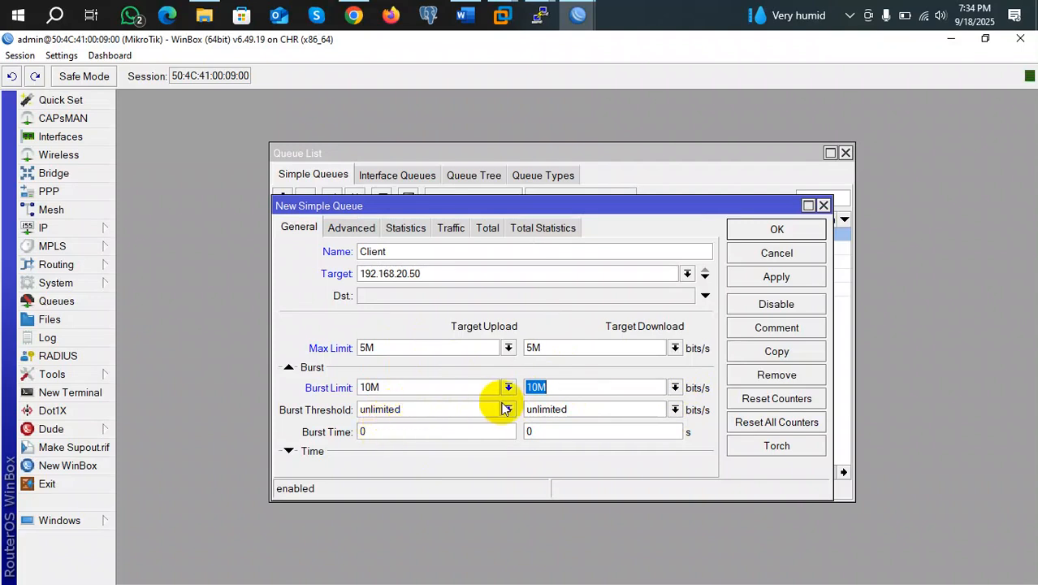
click(423, 433)
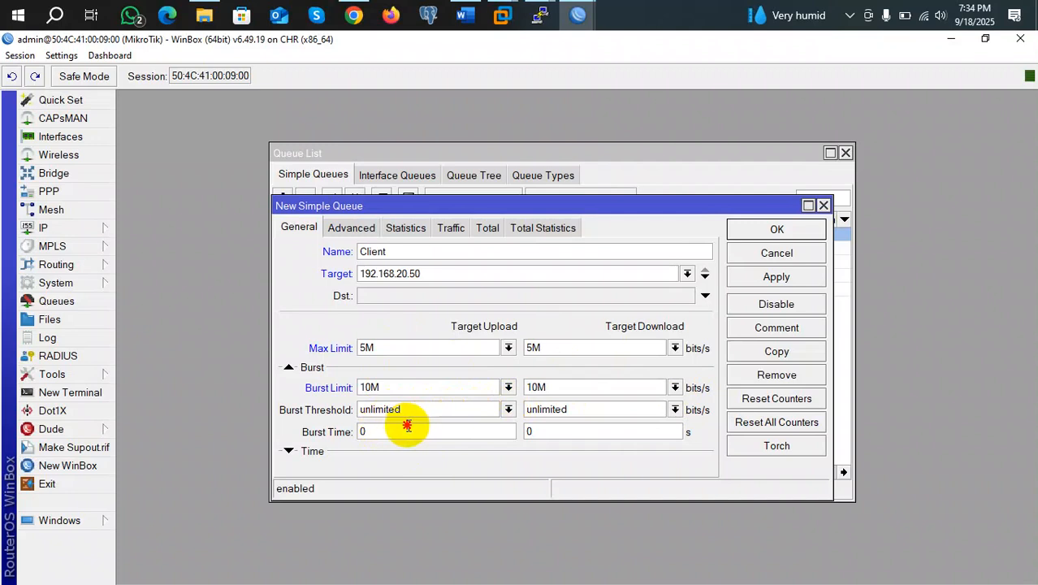
Try 1h, 1H and 1:0:0 as upload Burst Time, then erase it to leave it empty
double_click(361, 431)
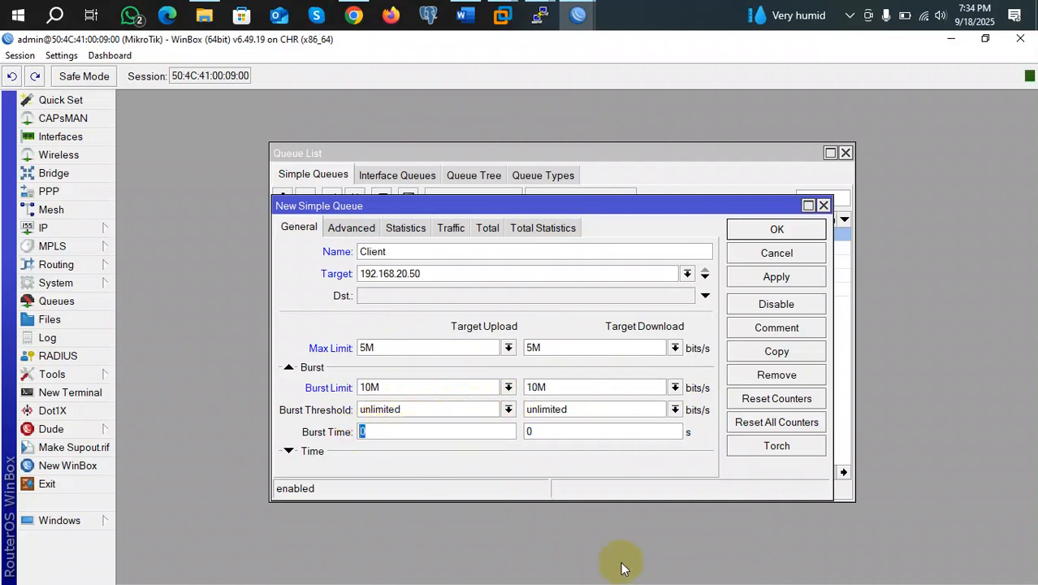
text(1h)
key(BackSpace)
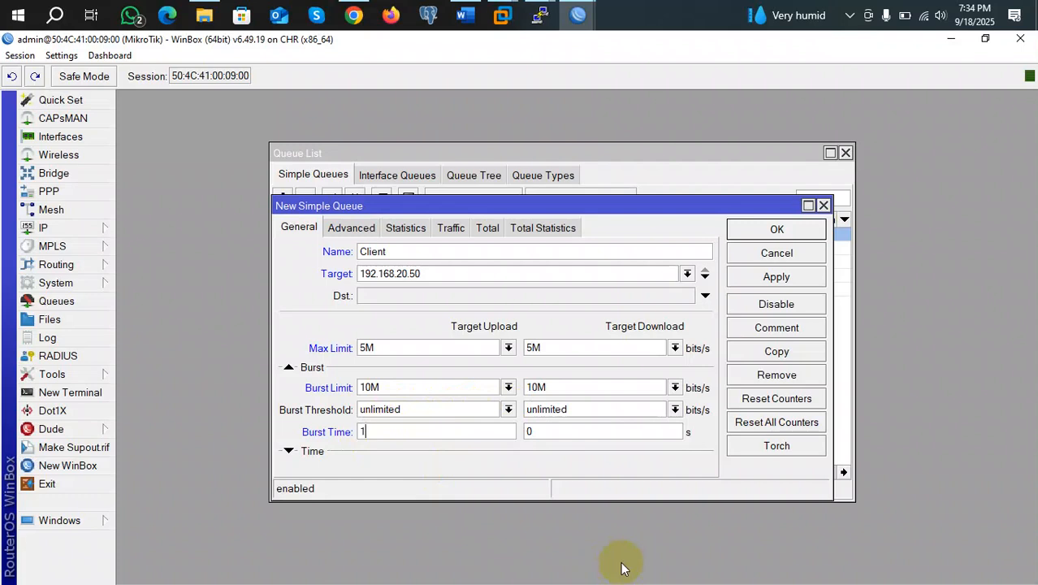
text(H)
key(BackSpace)
key(BackSpace)
text(1:0:0)
key(BackSpace)
key(BackSpace)
key(BackSpace)
key(BackSpace)
key(BackSpace)
text(29)
key(BackSpace)
key(BackSpace)
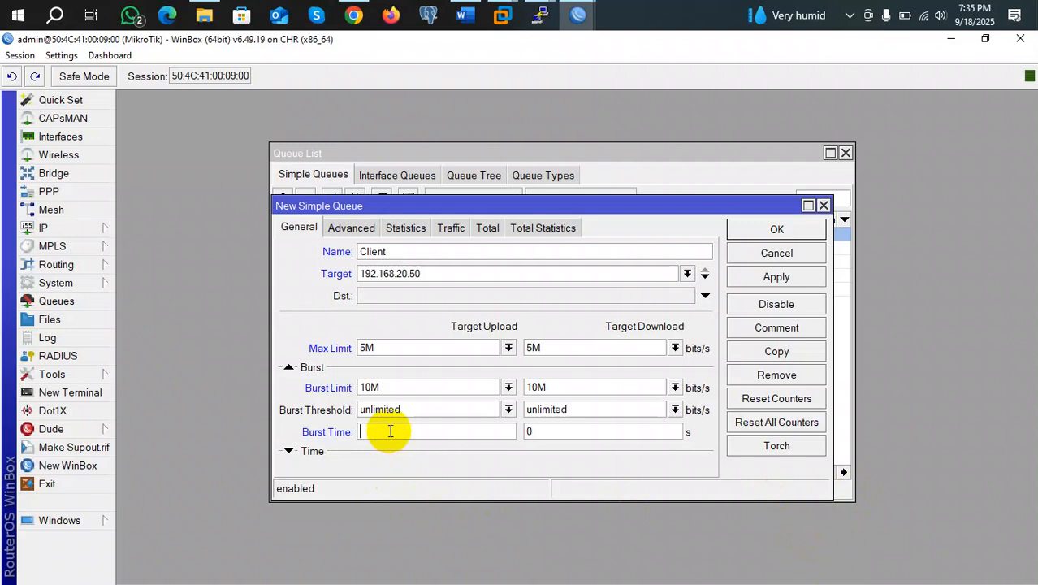
Enter 3600 s as both upload and download Burst Time, leaving the burst threshold unlimited
text(3600)
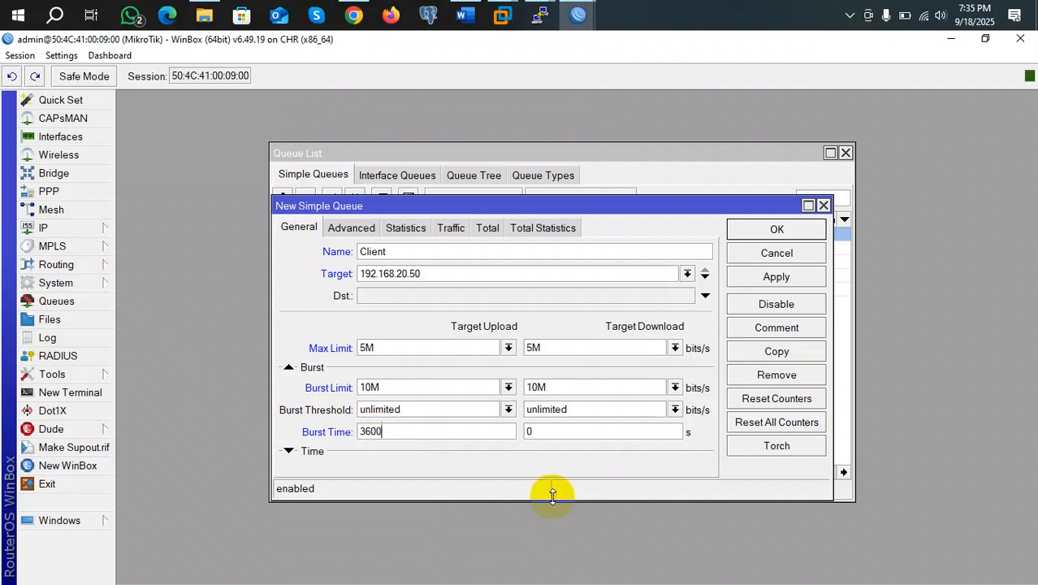
click(552, 432)
key(BackSpace)
text(3600)
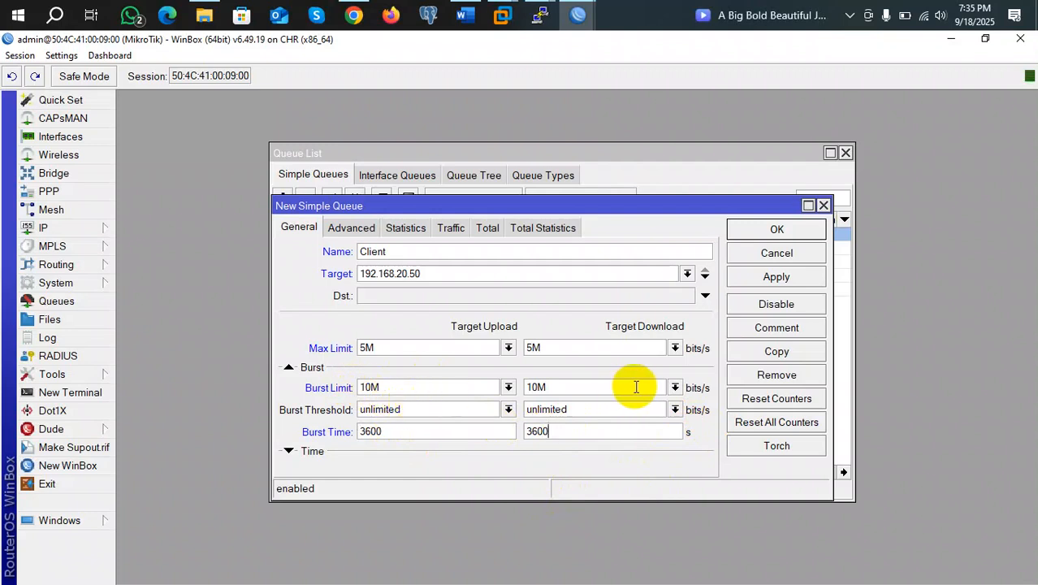
click(579, 430)
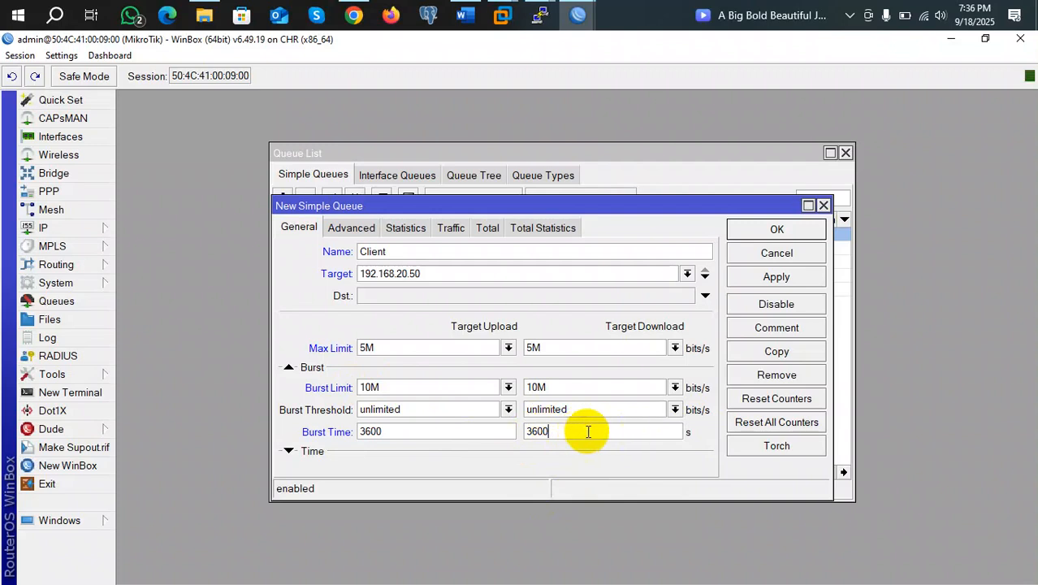
click(508, 412)
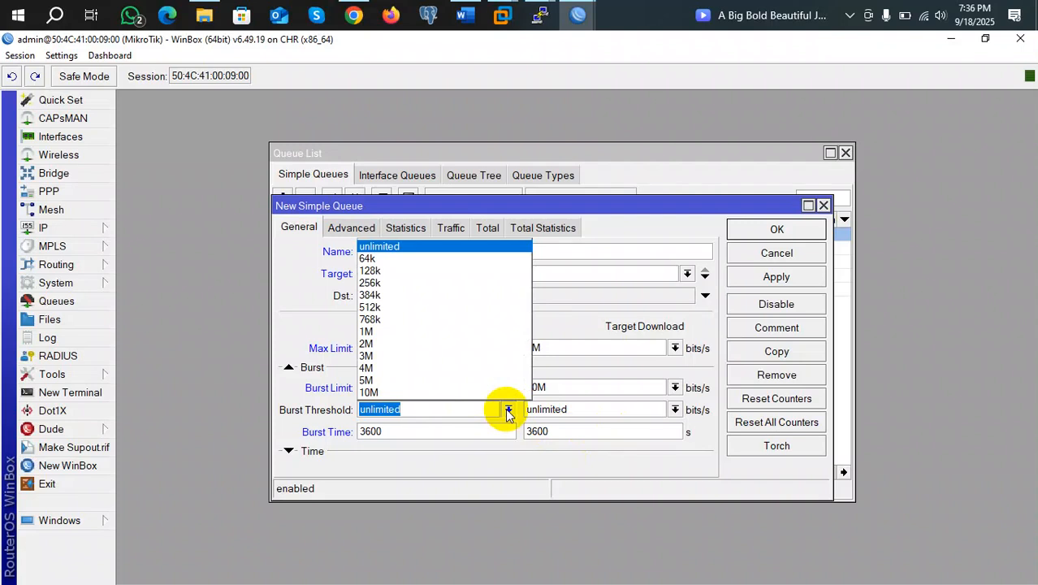
click(506, 409)
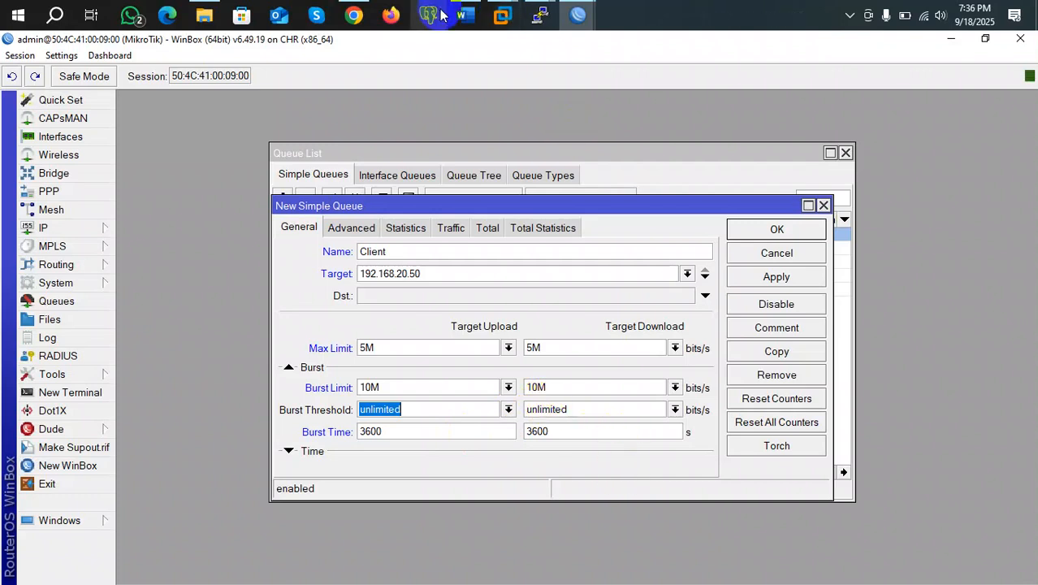
Scroll the Word lesson back from the PCQ Example slides to the Per Connection Queuing slide
click(464, 15)
scroll(535, 421, down, 18)
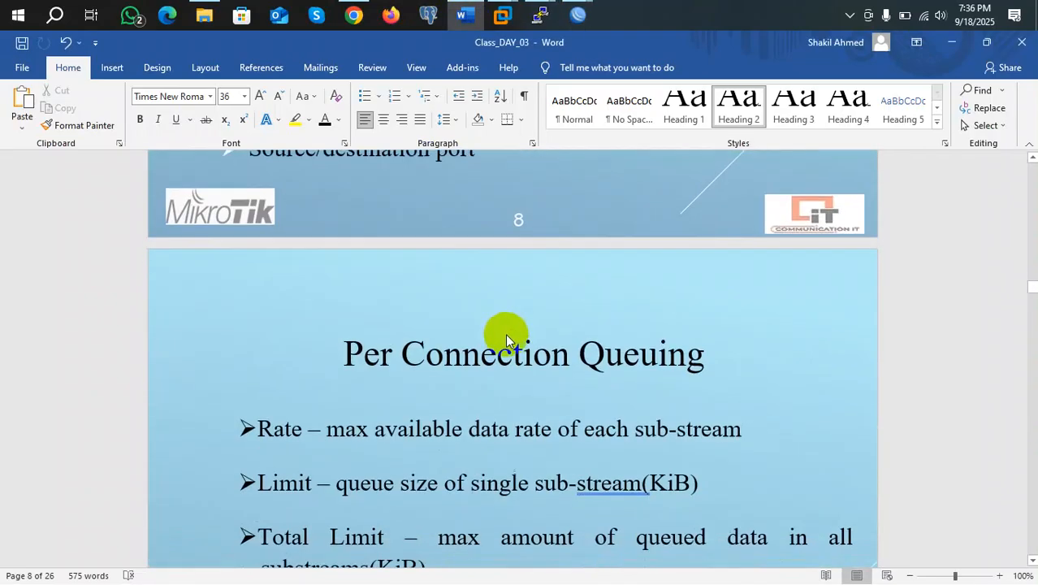
scroll(546, 471, down, 15)
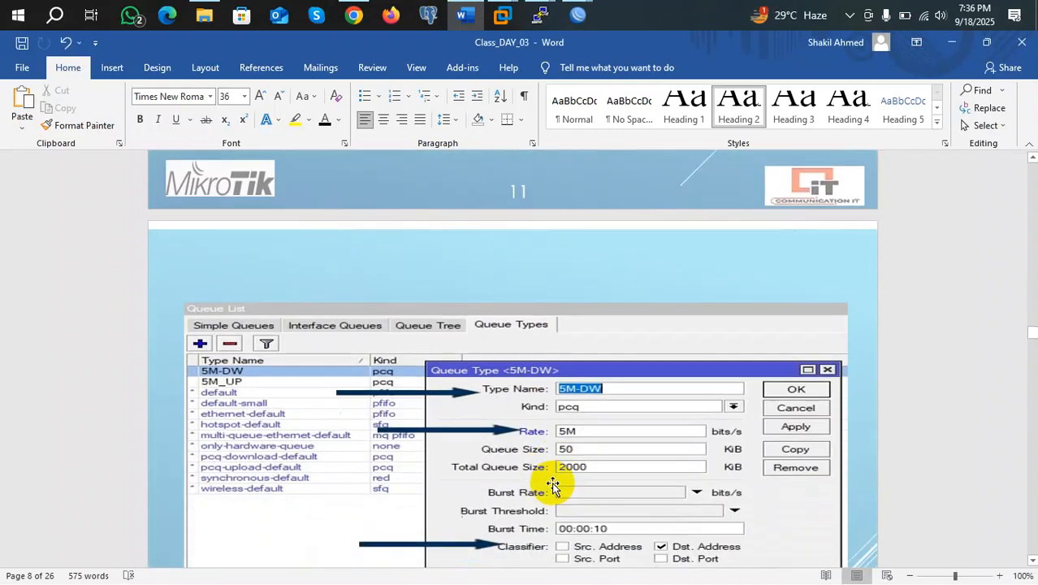
scroll(540, 458, up, 2)
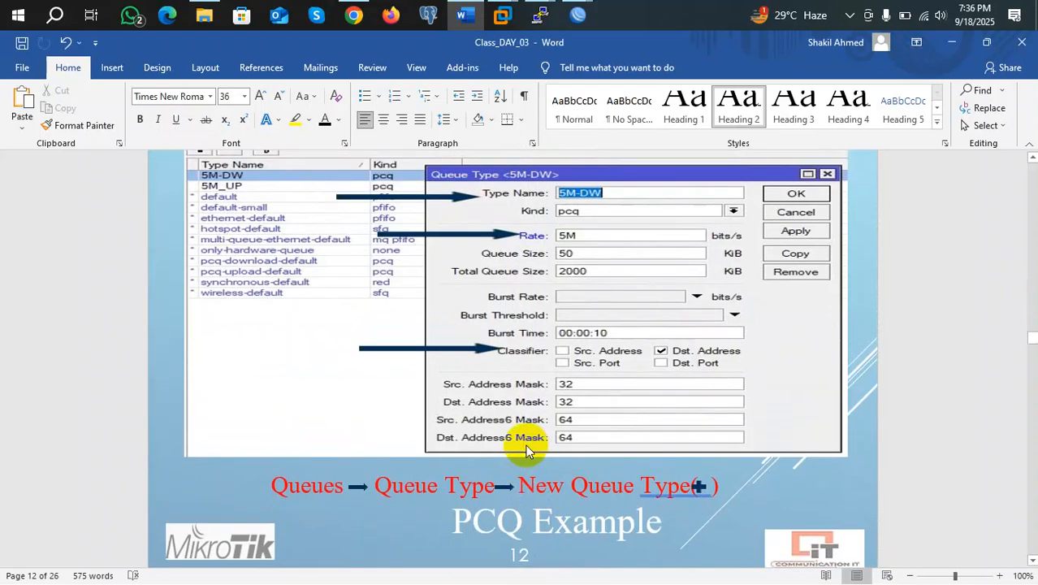
scroll(526, 444, down, 10)
scroll(525, 444, down, 4)
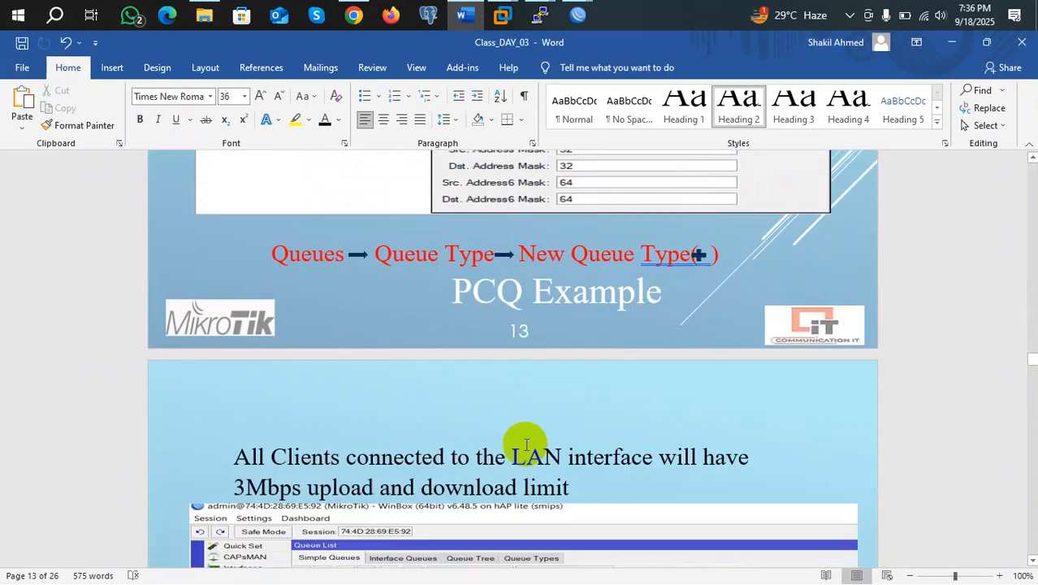
scroll(525, 444, down, 6)
scroll(525, 444, down, 4)
scroll(525, 444, down, 15)
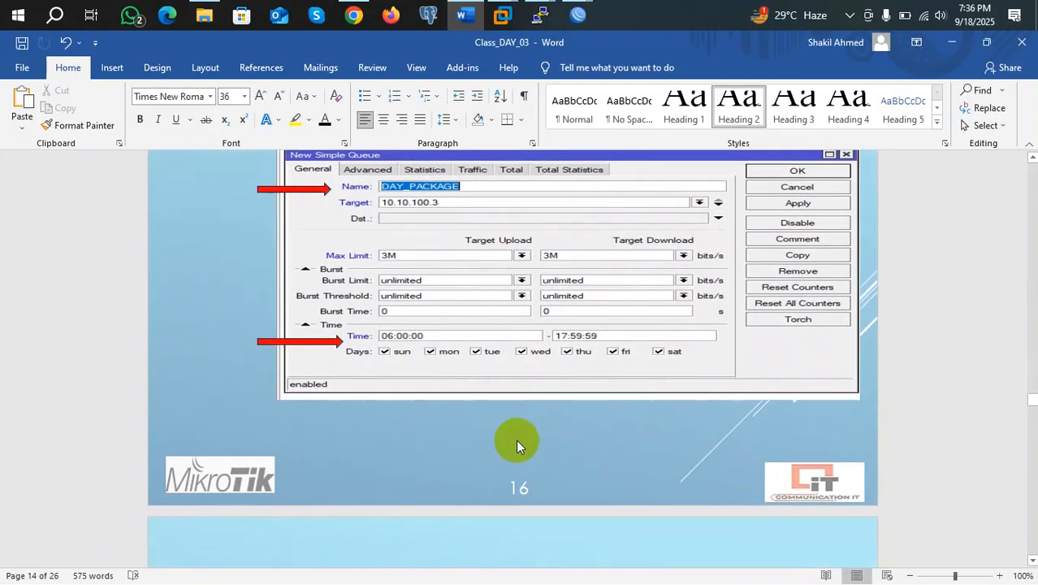
scroll(514, 439, down, 7)
scroll(515, 439, up, 2)
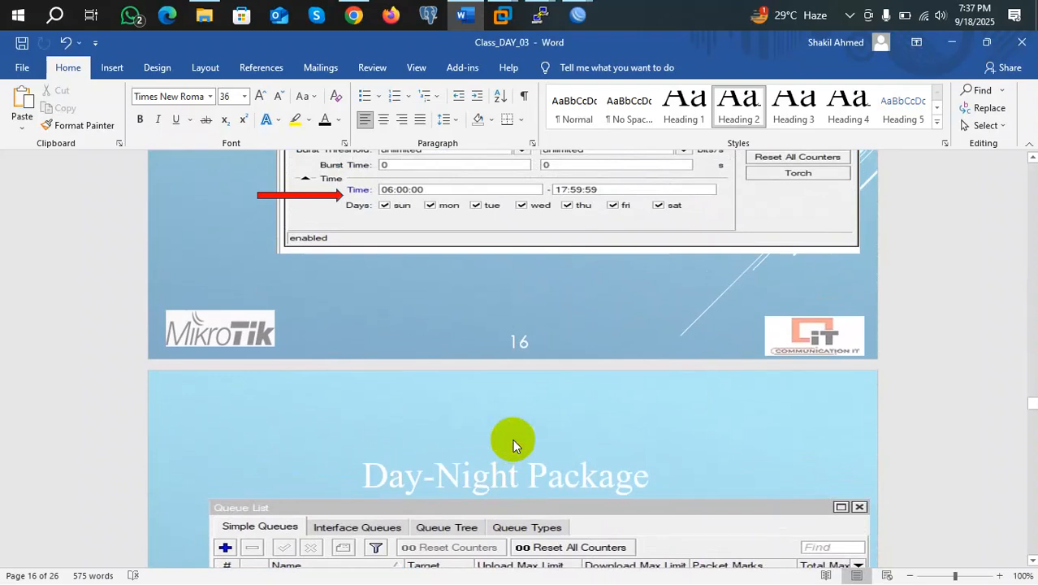
scroll(512, 439, down, 5)
scroll(512, 444, down, 1)
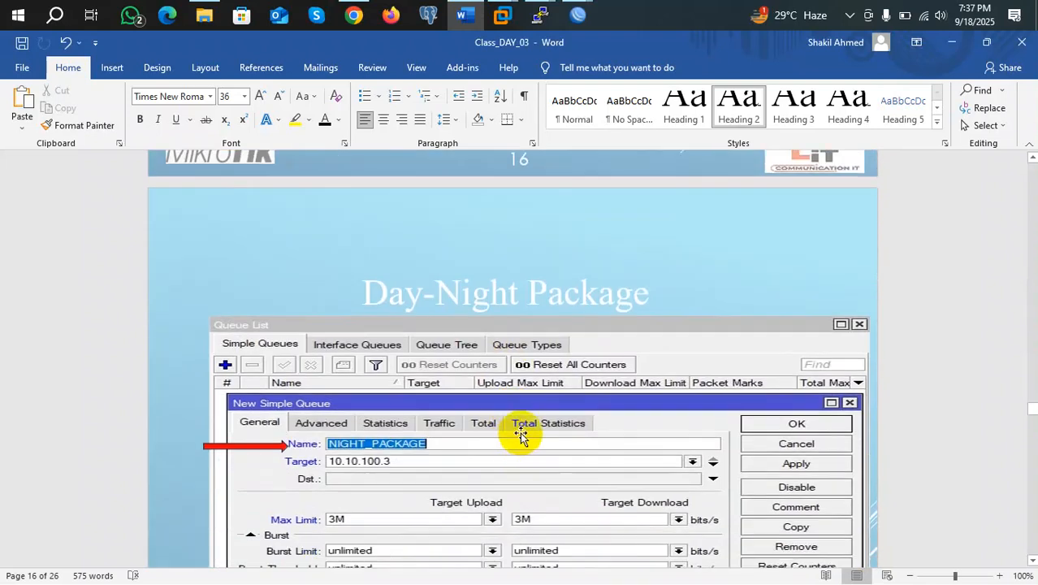
scroll(515, 441, down, 15)
scroll(526, 437, down, 5)
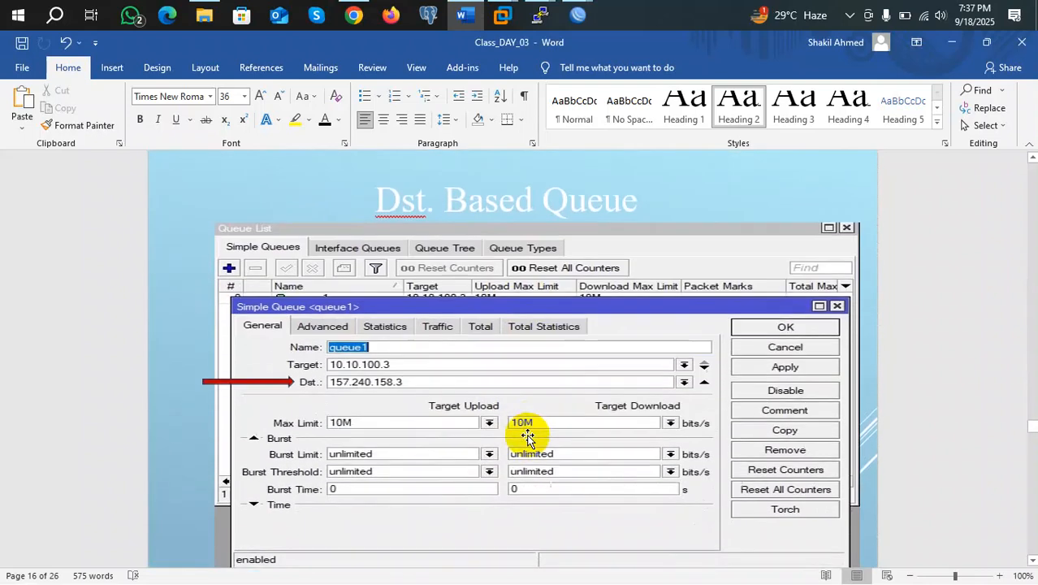
scroll(527, 437, up, 20)
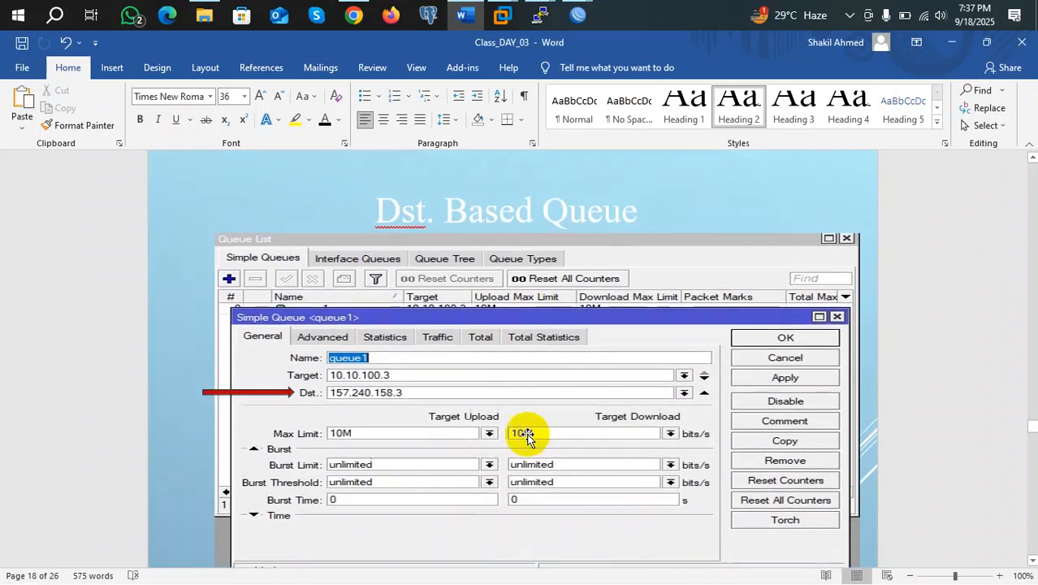
scroll(525, 432, up, 20)
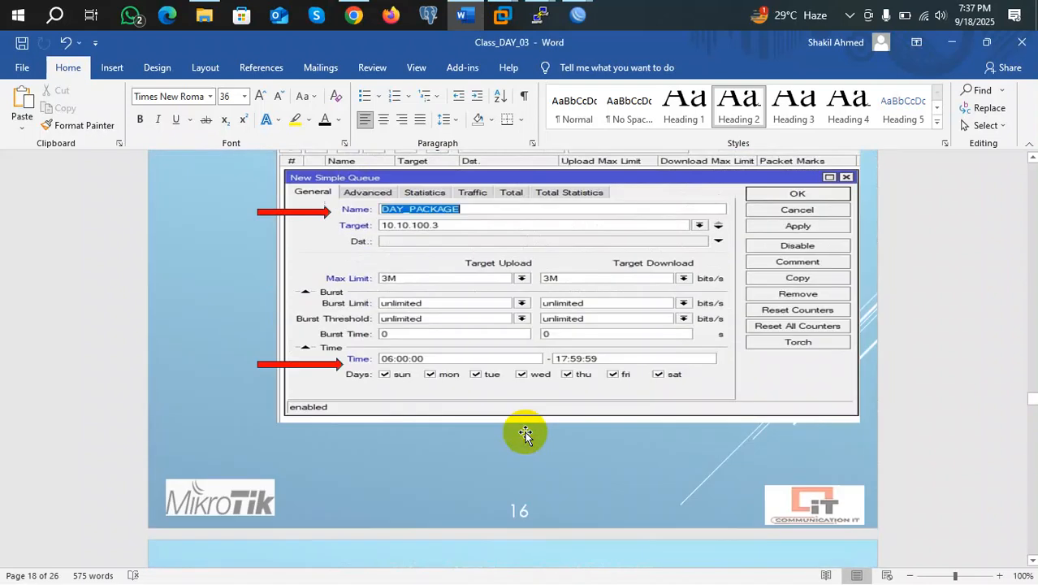
scroll(525, 431, up, 20)
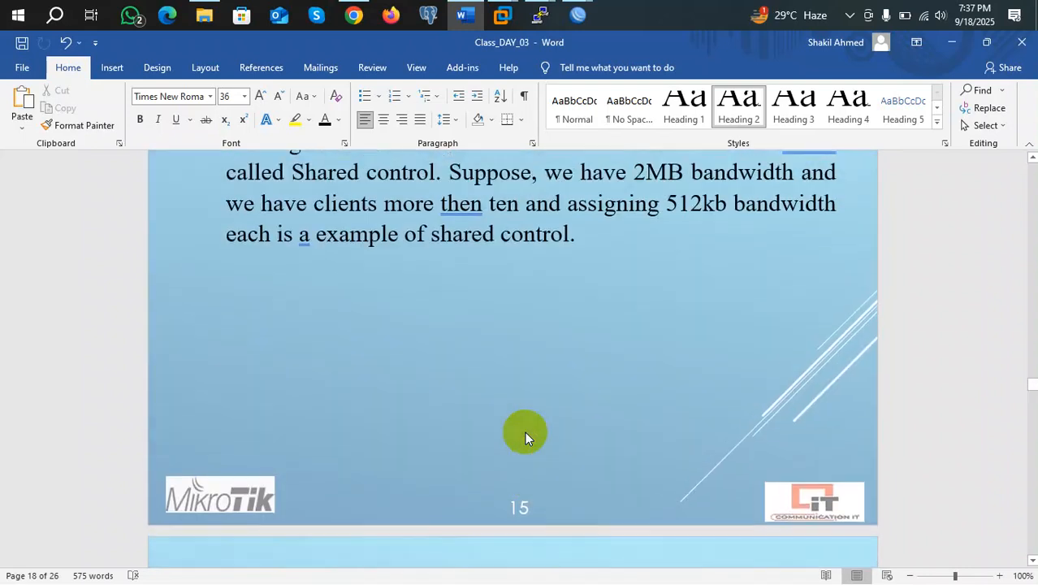
scroll(522, 432, up, 15)
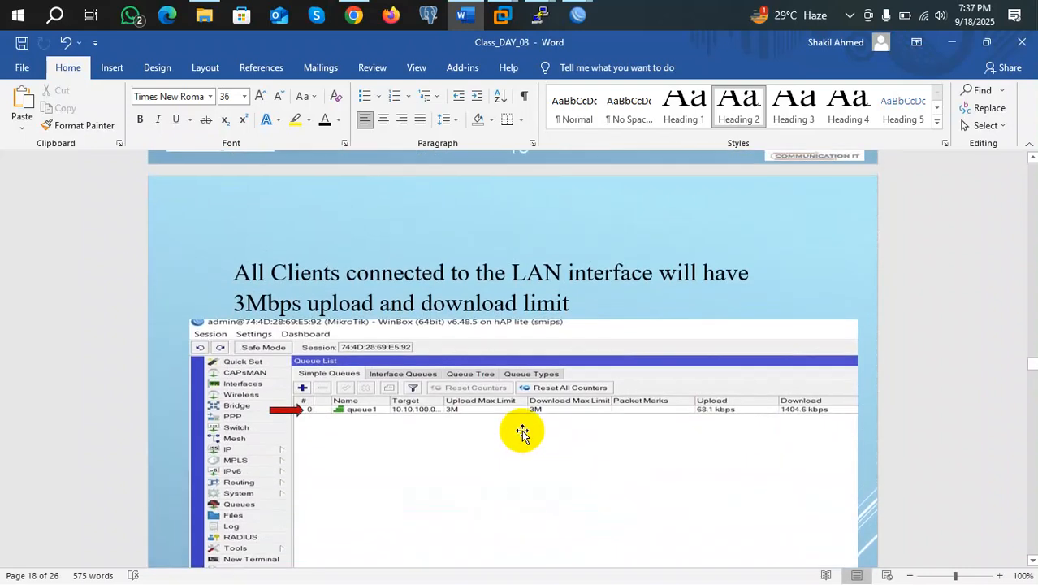
scroll(522, 429, up, 10)
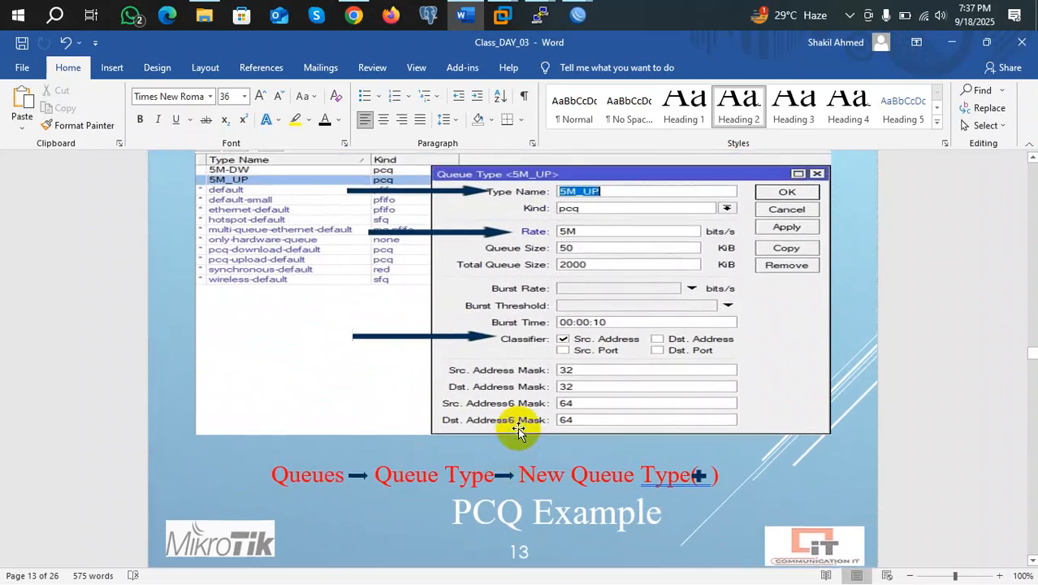
scroll(512, 430, up, 20)
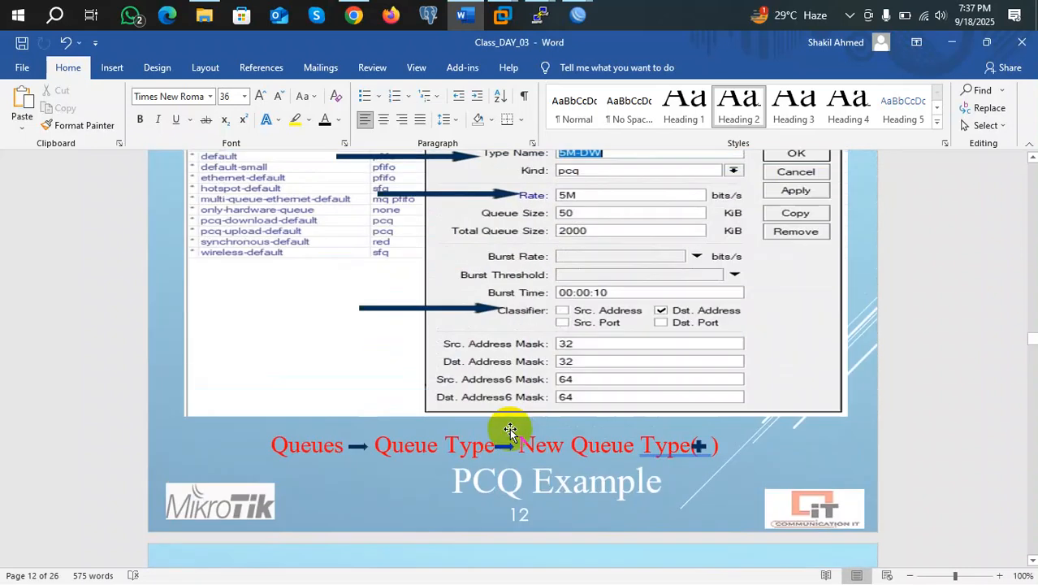
scroll(508, 428, up, 6)
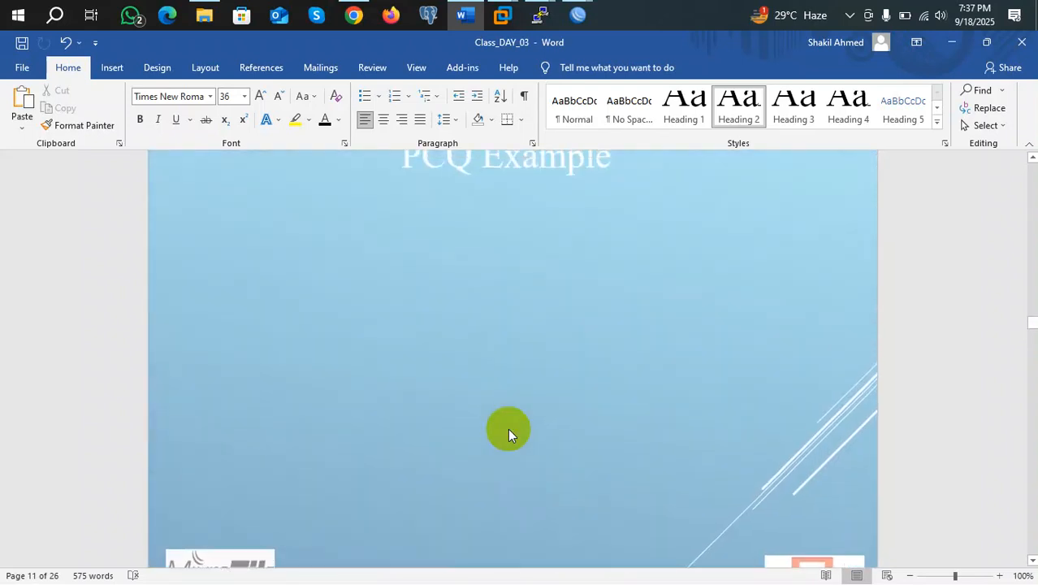
scroll(492, 375, up, 20)
scroll(481, 328, up, 15)
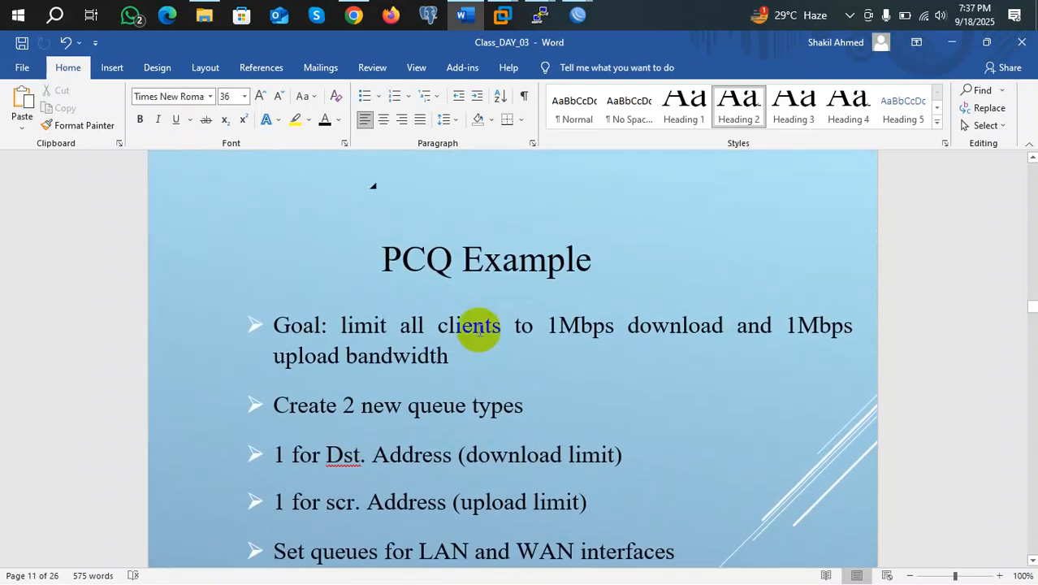
scroll(477, 326, up, 15)
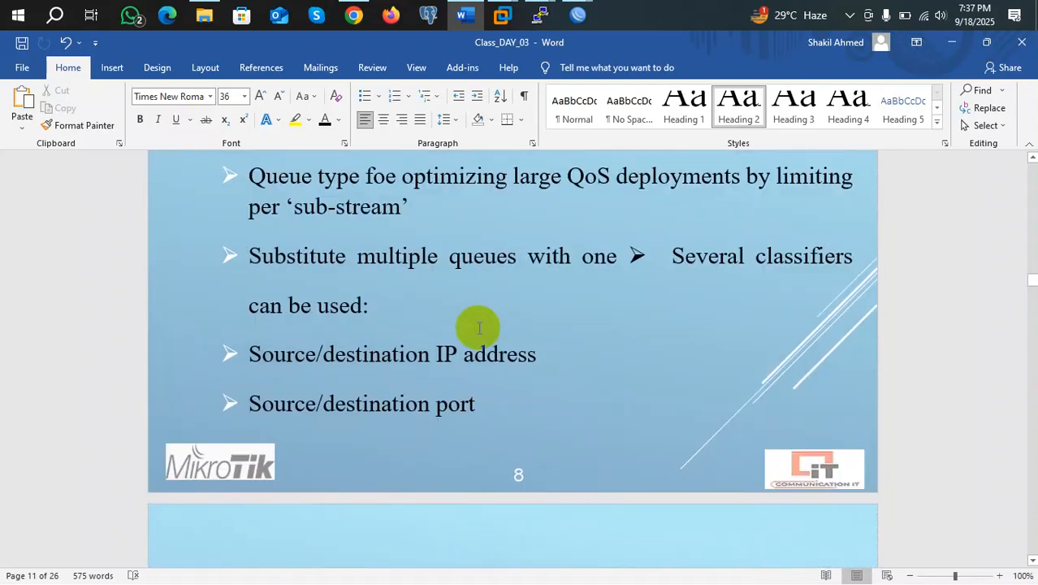
scroll(476, 323, down, 4)
scroll(476, 323, down, 4)
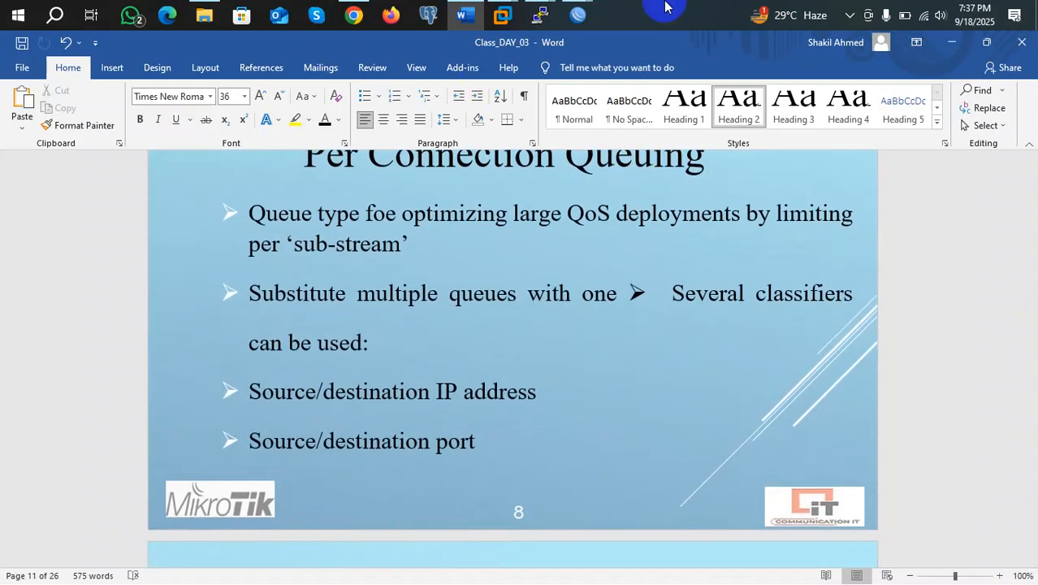
Return to WinBox, then apply and save the Client queue for 192.168.20.50 with 5M limits
mouse_move(539, 17)
mouse_move(577, 16)
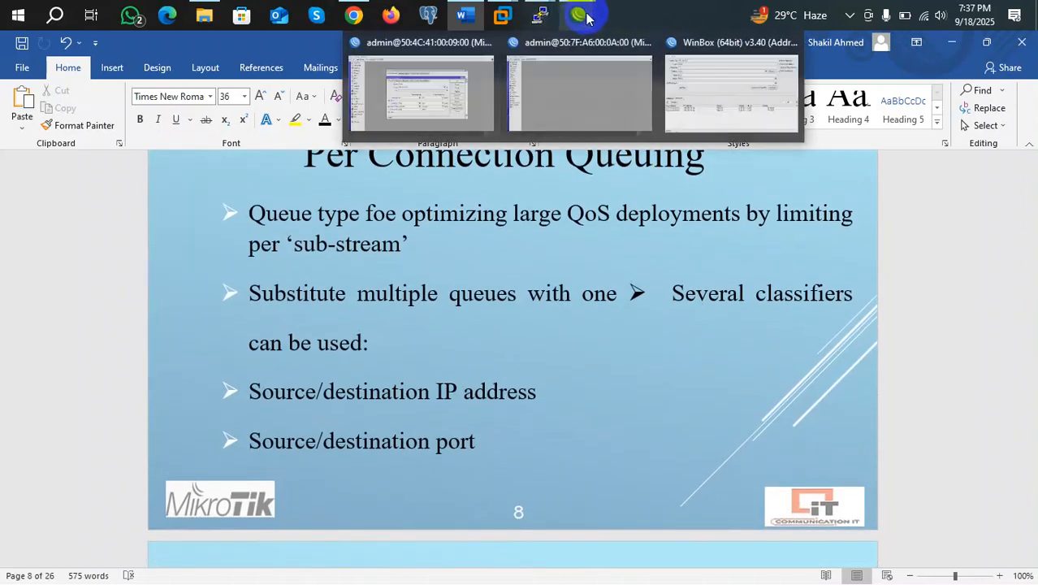
click(435, 110)
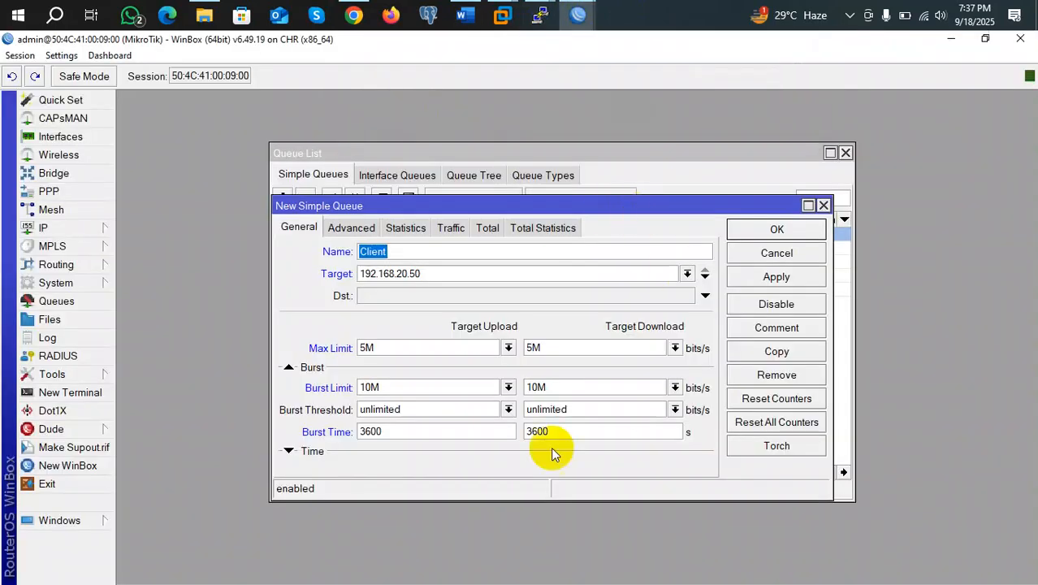
click(776, 277)
click(779, 230)
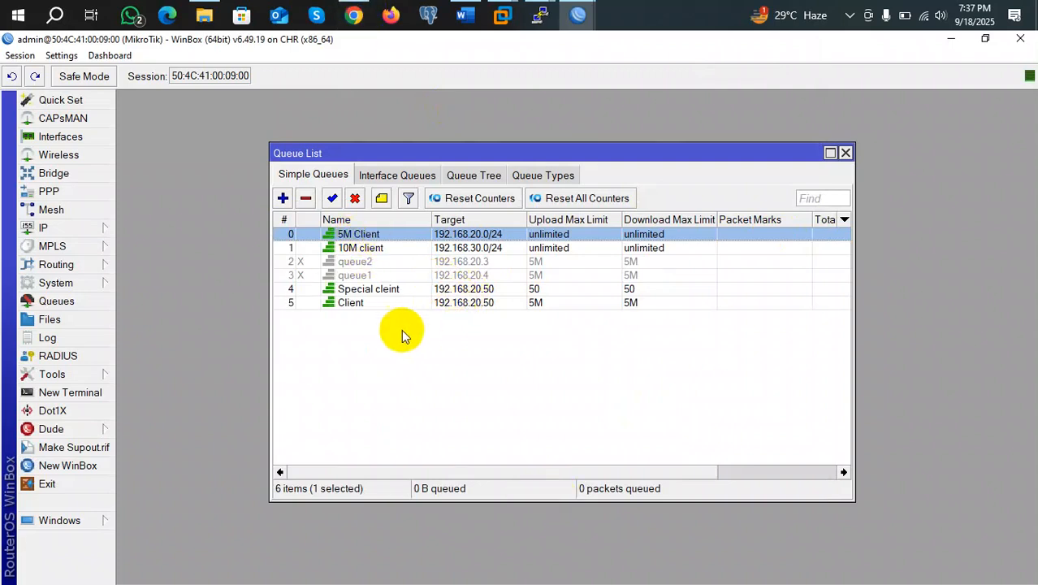
Open the Client queue's Time settings and enter 09 as the start hour and 18 as the end hour
double_click(357, 303)
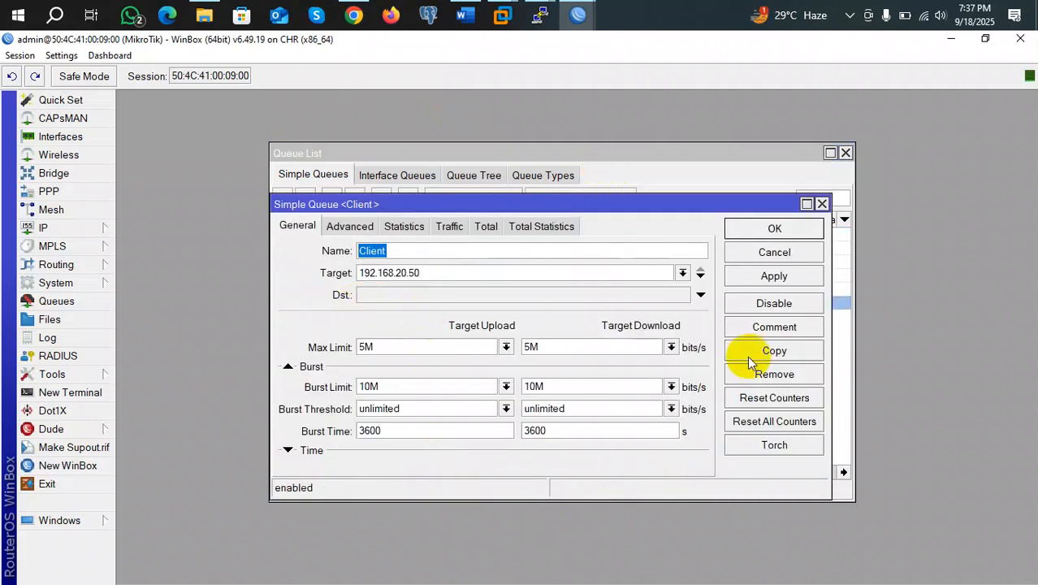
click(289, 449)
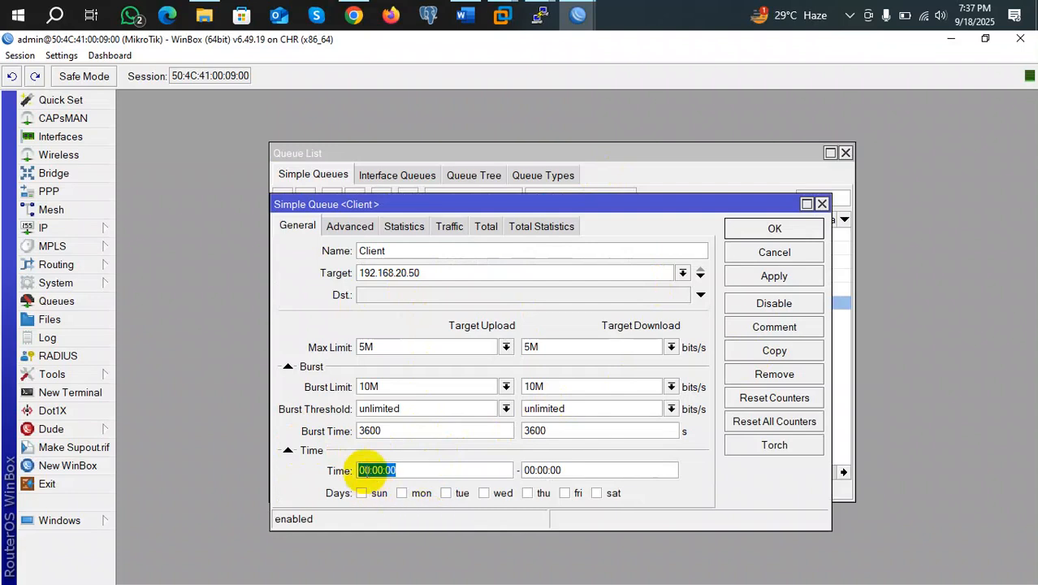
click(362, 470)
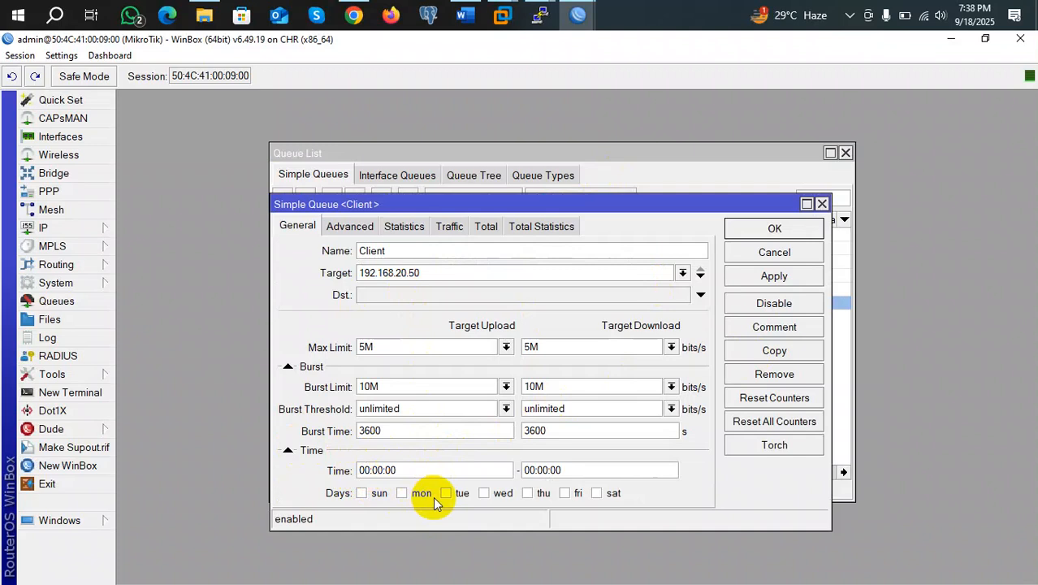
text(09)
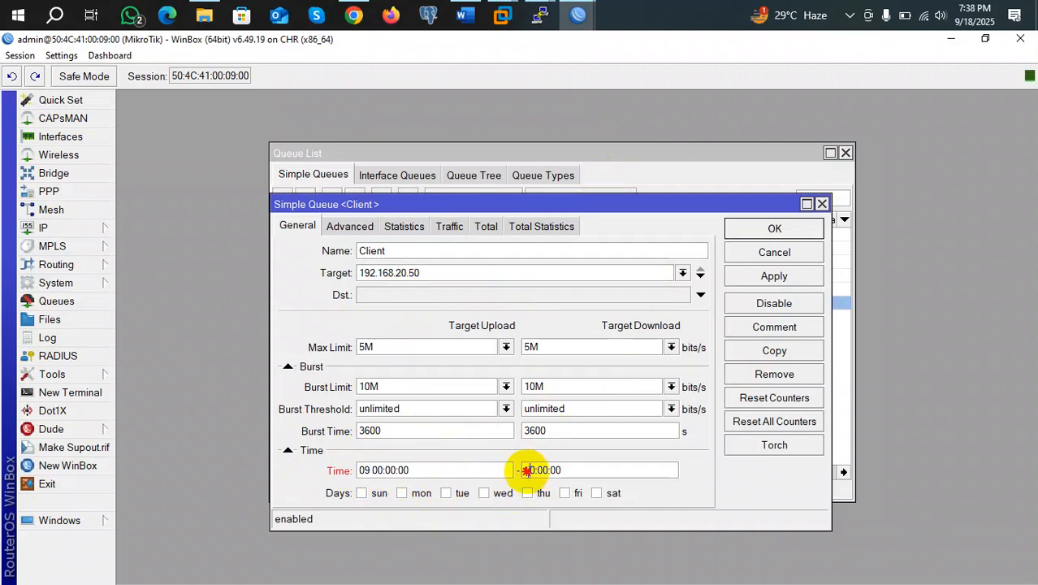
click(524, 470)
text(18)
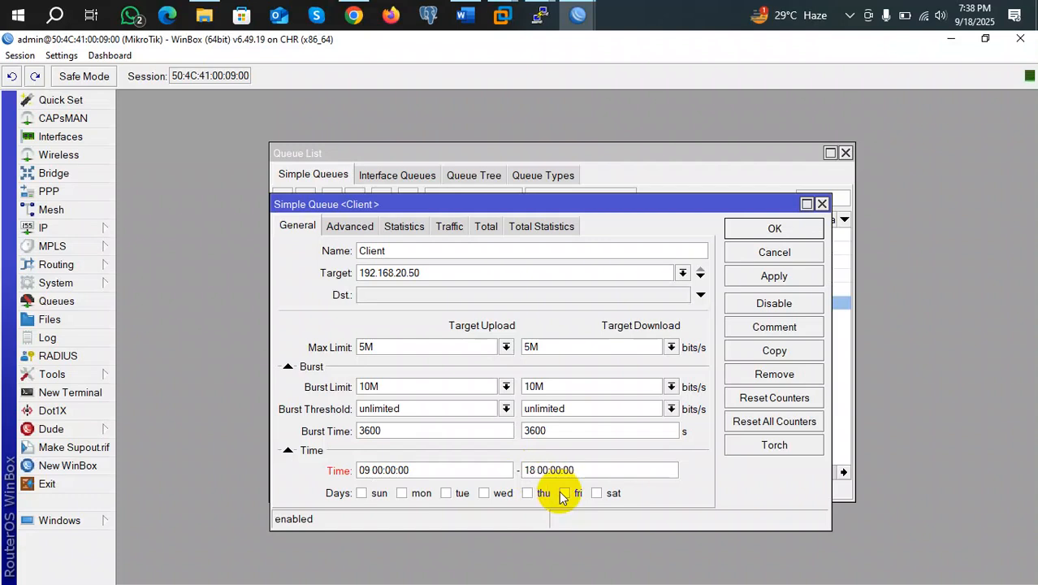
key(BackSpace)
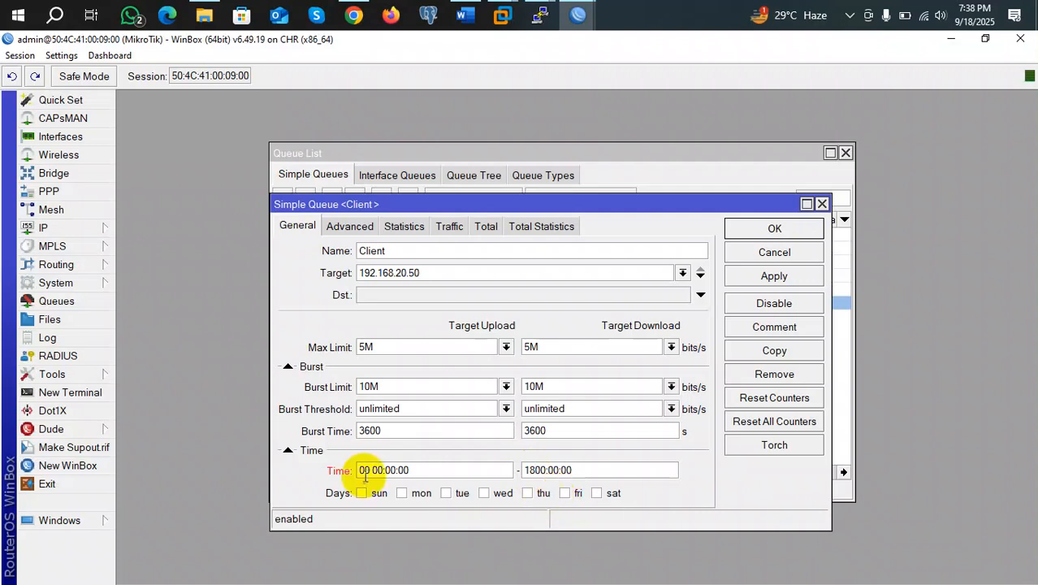
Correct the time fields so the window reads 09:00:00 to 18:00:00
click(367, 470)
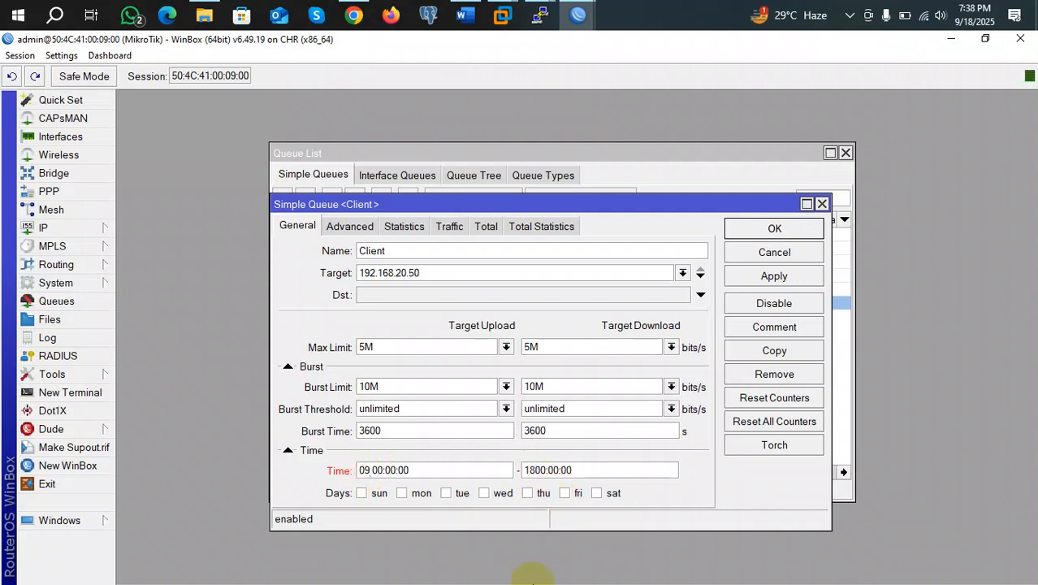
key(BackSpace)
key(BackSpace)
text(9==)
key(BackSpace)
key(BackSpace)
key(BackSpace)
key(BackSpace)
key(BackSpace)
text(9)
key(Delete)
key(Delete)
key(Delete)
key(BackSpace)
text(9)
click(431, 475)
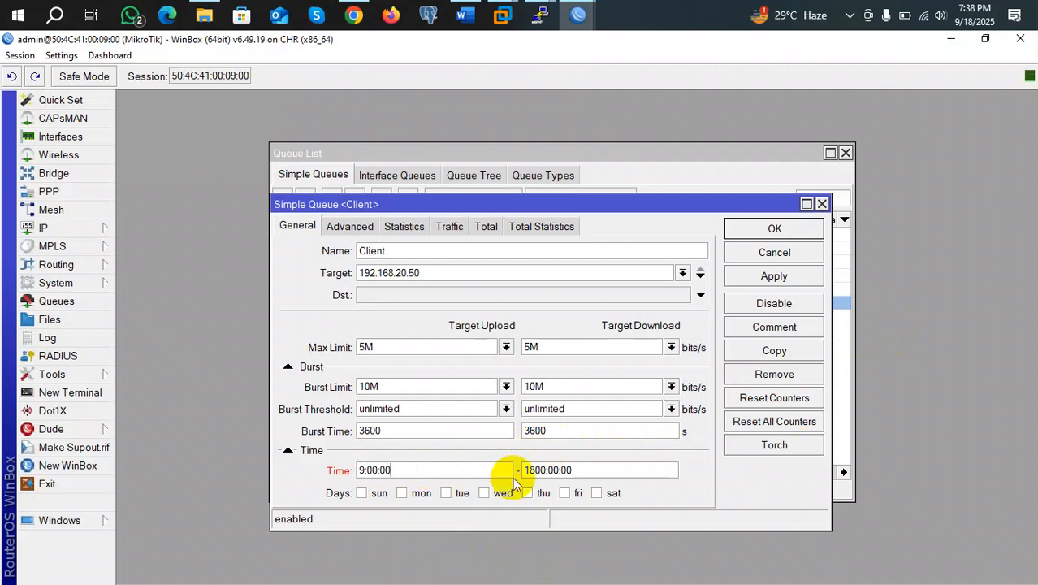
click(546, 469)
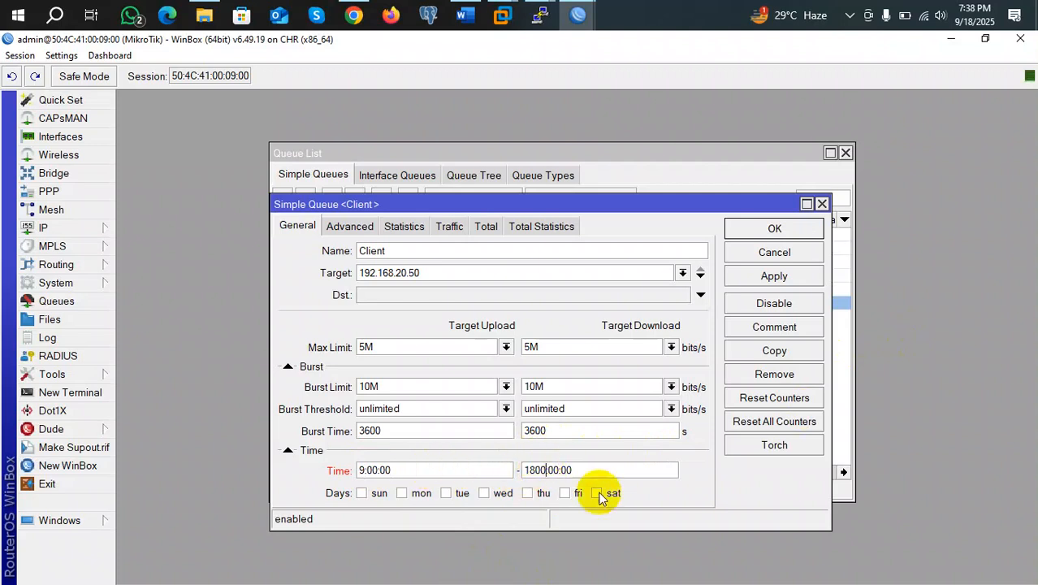
key(BackSpace)
key(BackSpace)
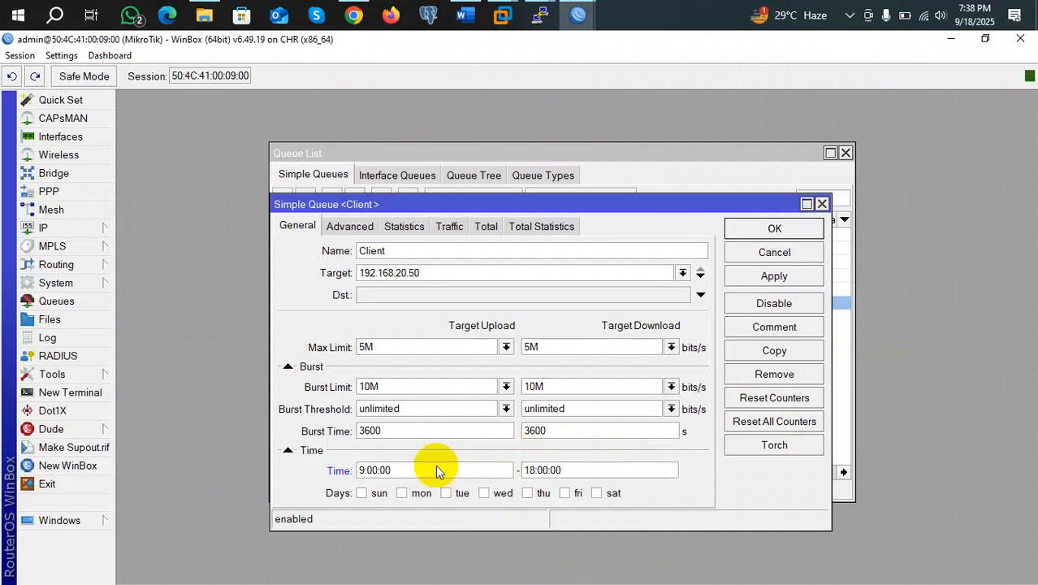
click(359, 470)
key(Delete)
text(8)
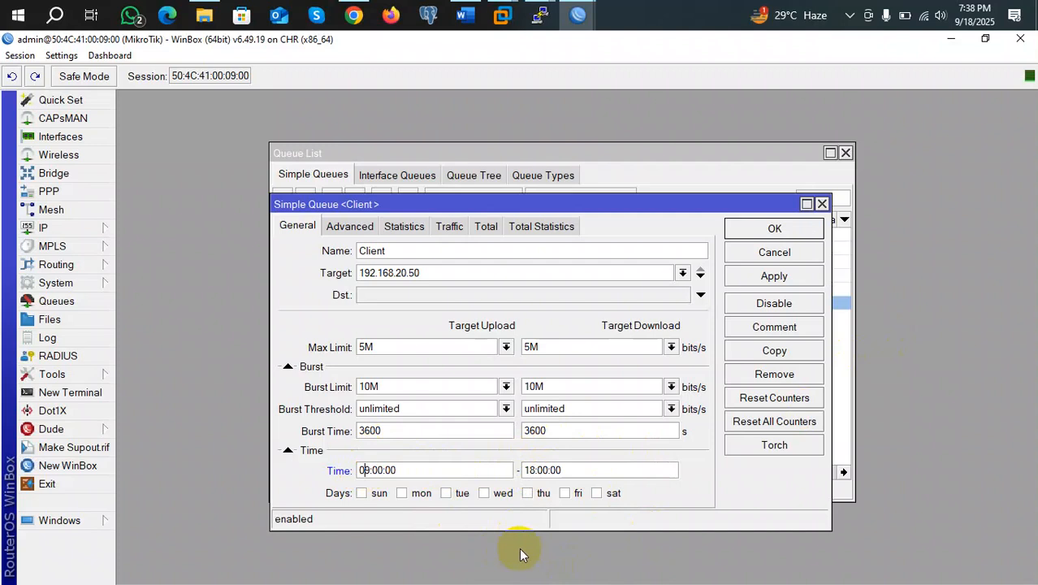
Tick Sunday, Monday, Tuesday, Thursday, Friday and Saturday as the Client queue's schedule days
click(599, 470)
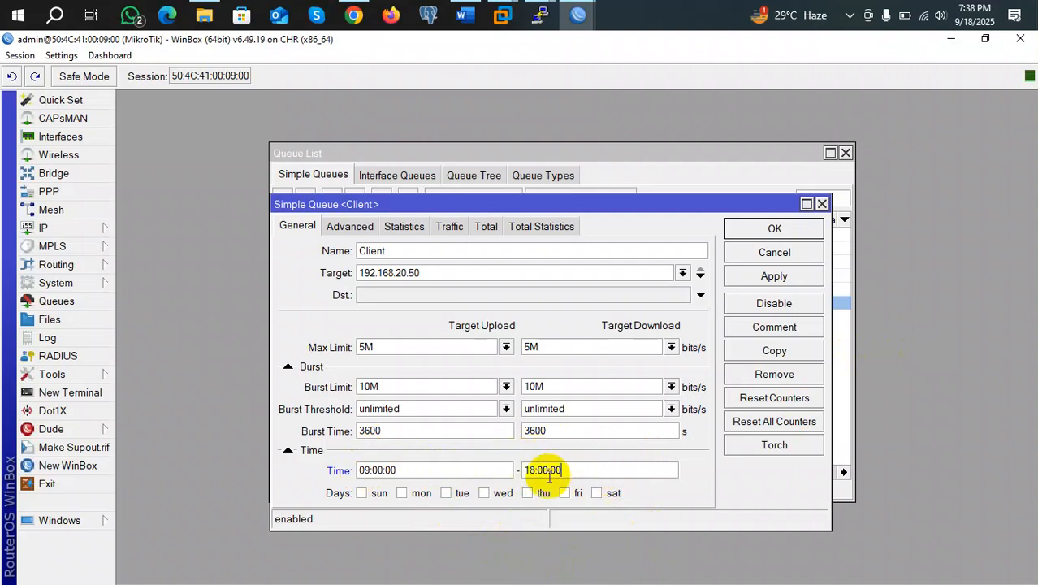
click(375, 497)
click(410, 496)
click(456, 494)
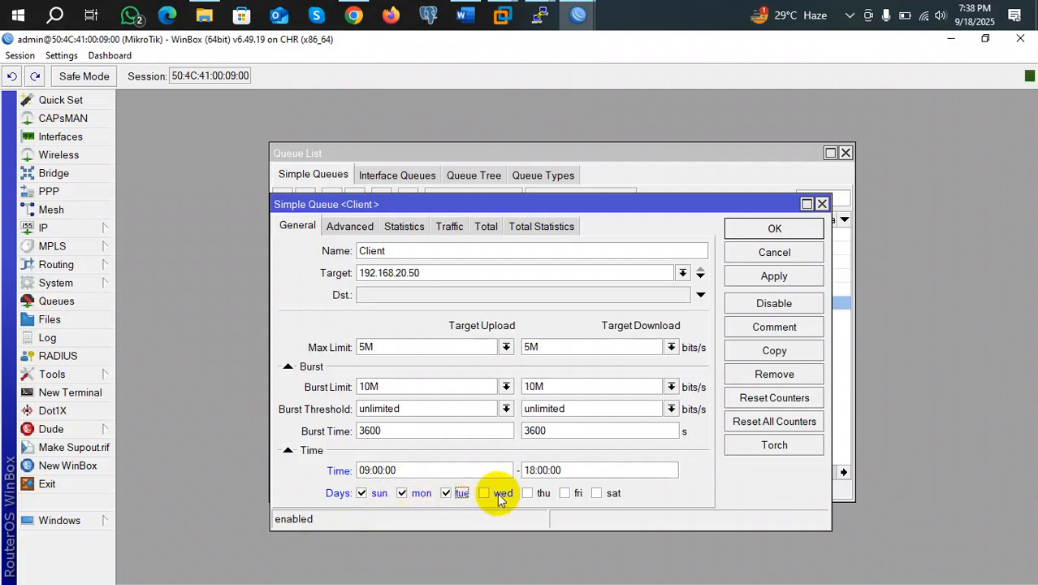
click(537, 494)
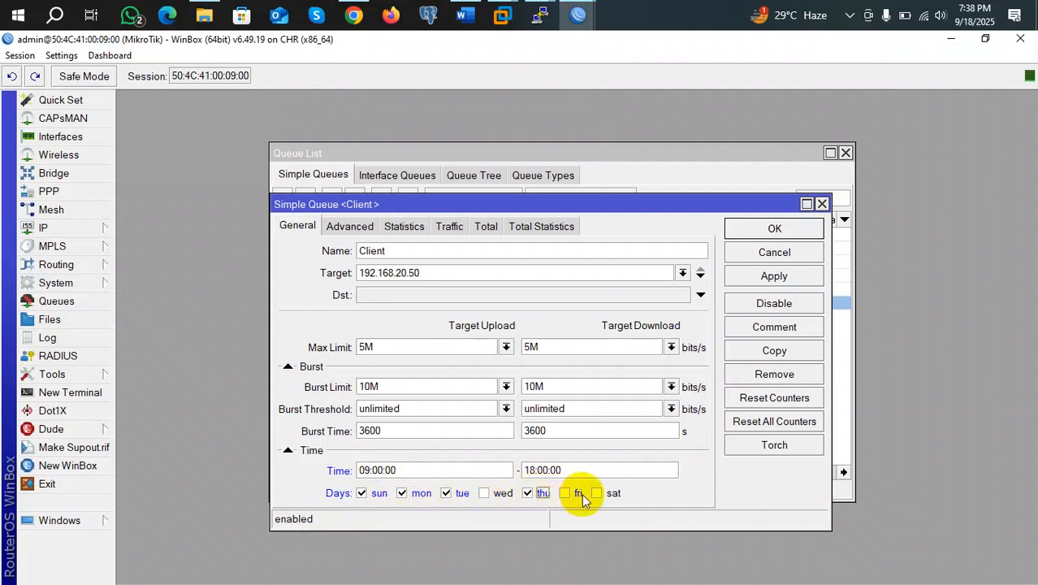
click(571, 495)
click(597, 493)
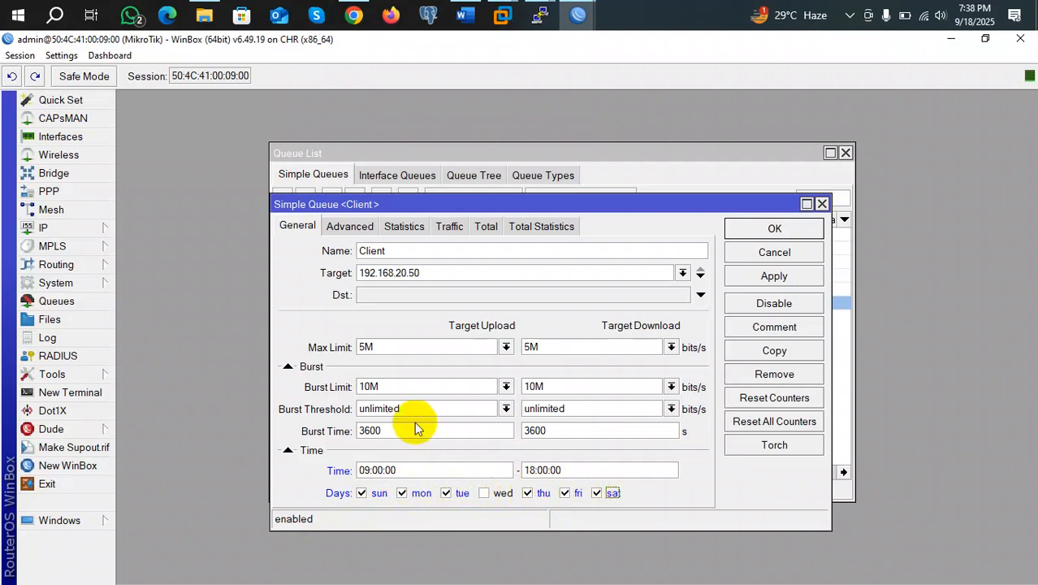
Set both upload and download Burst Limits to unlimited and save the Client queue
click(506, 386)
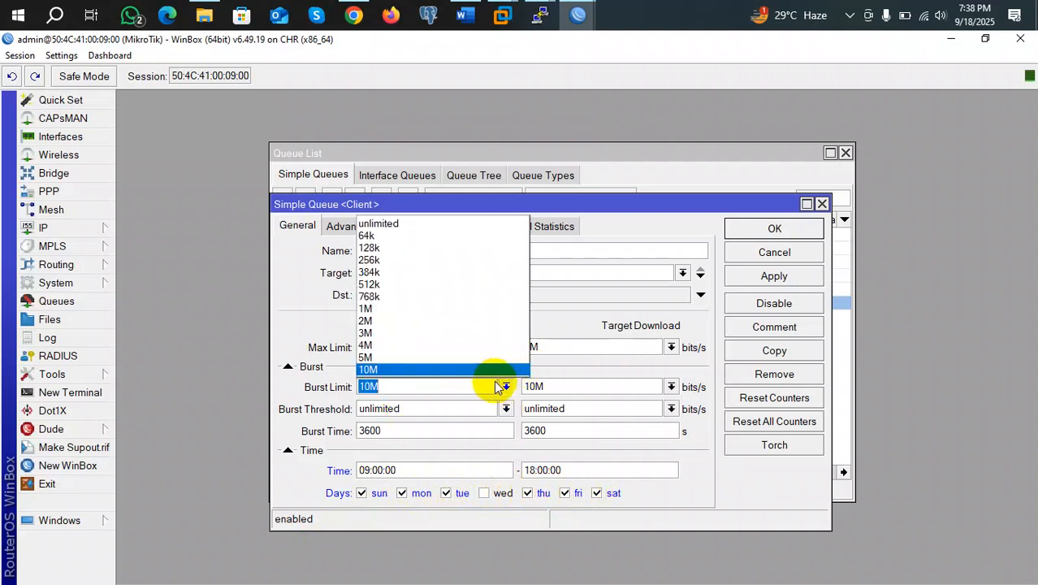
click(418, 224)
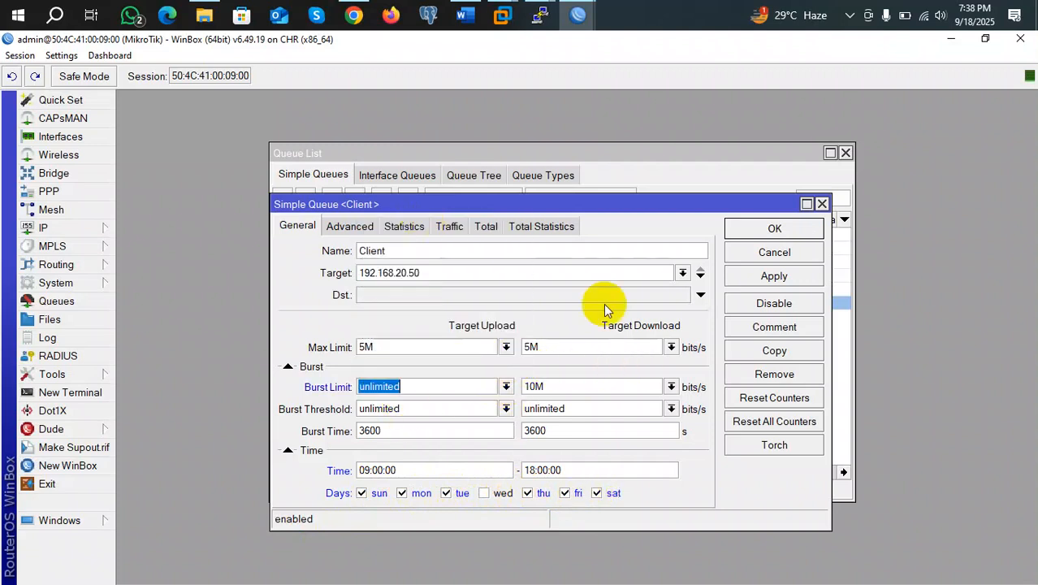
click(670, 386)
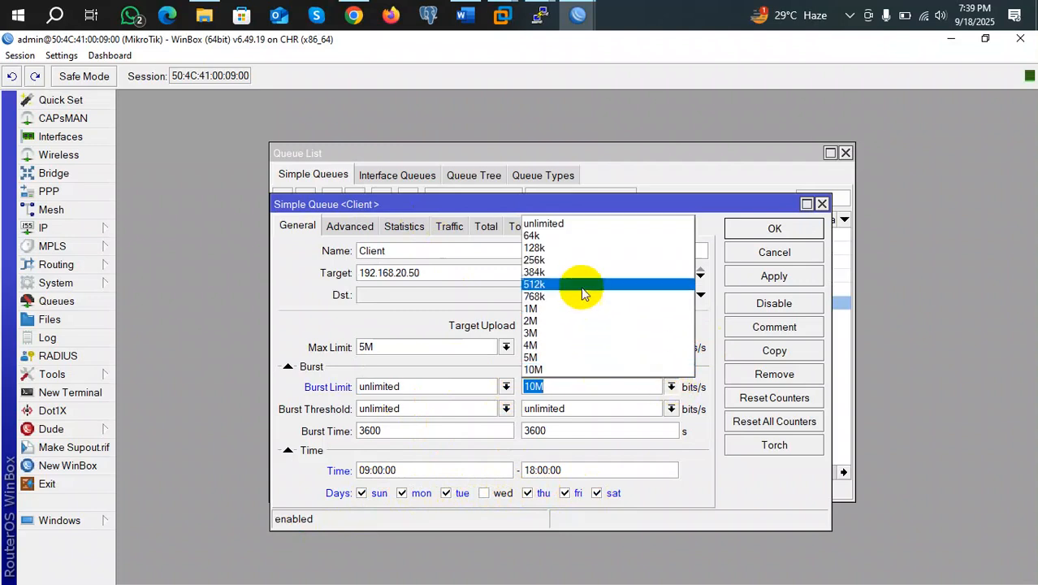
click(565, 224)
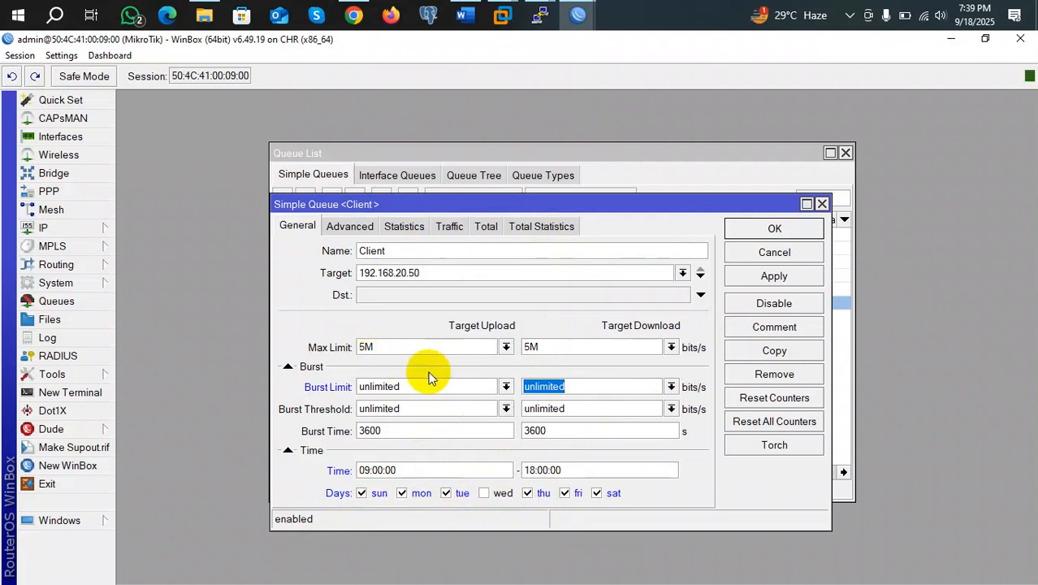
click(366, 346)
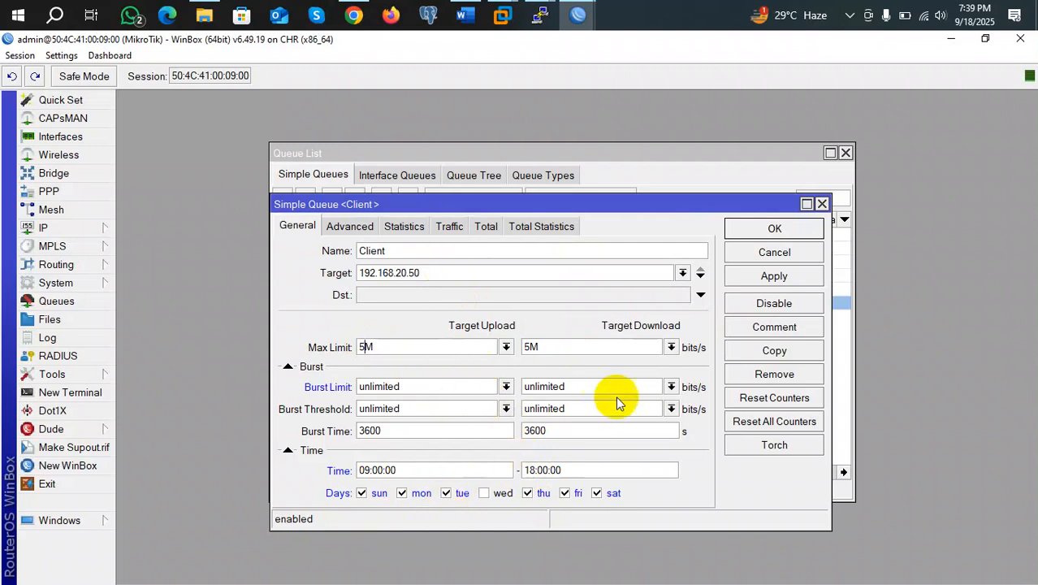
click(772, 230)
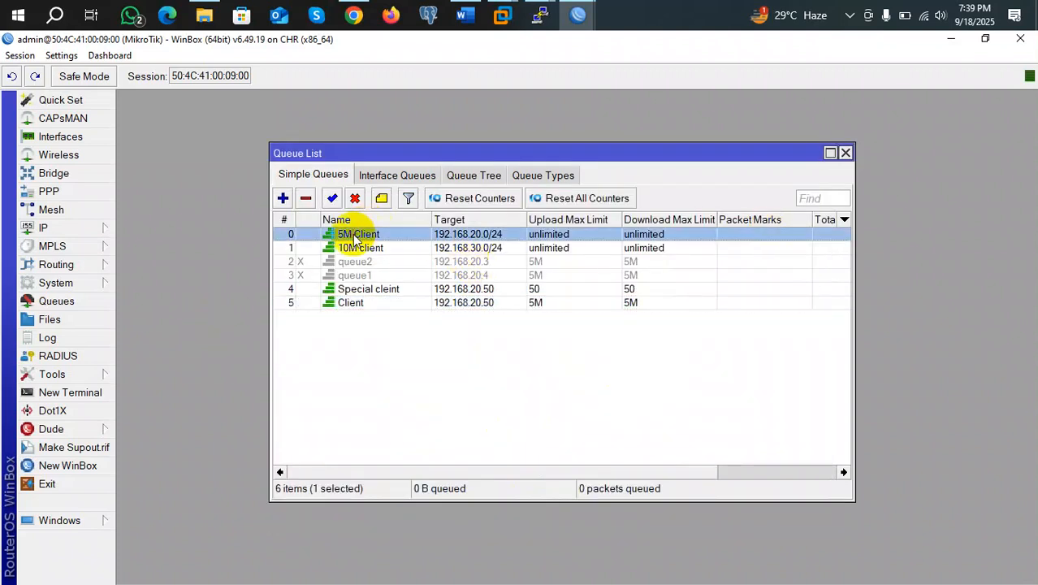
Set the 5M Client queue's time window to 09:00:00–18:00:00
double_click(355, 234)
click(283, 450)
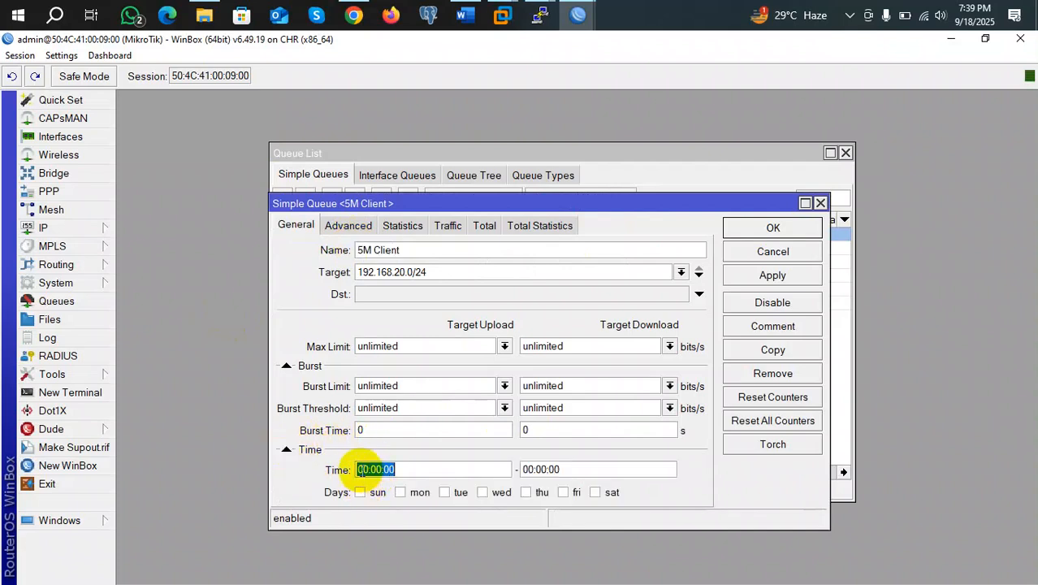
click(358, 469)
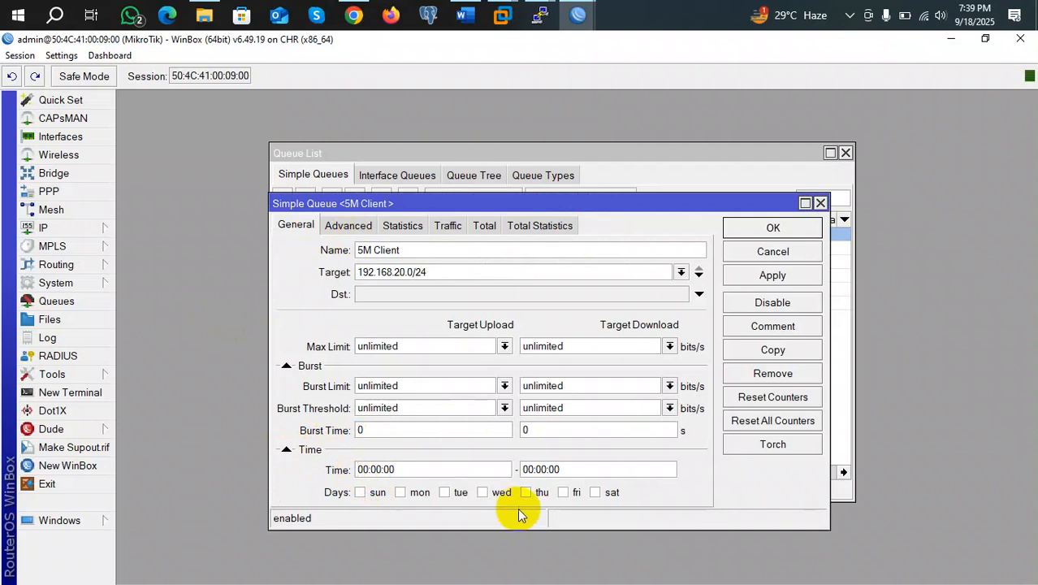
key(BackSpace)
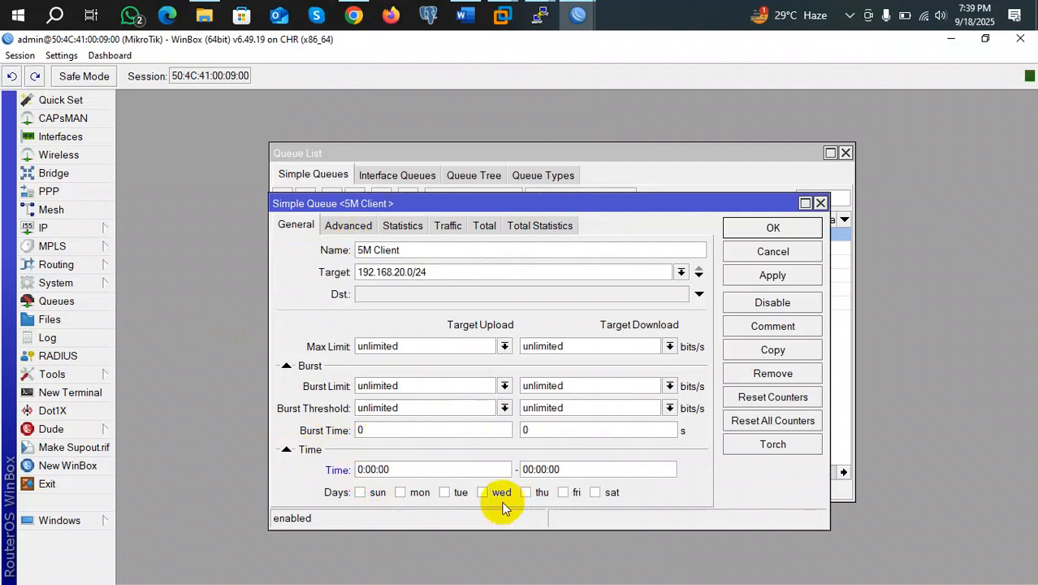
text(9)
click(534, 469)
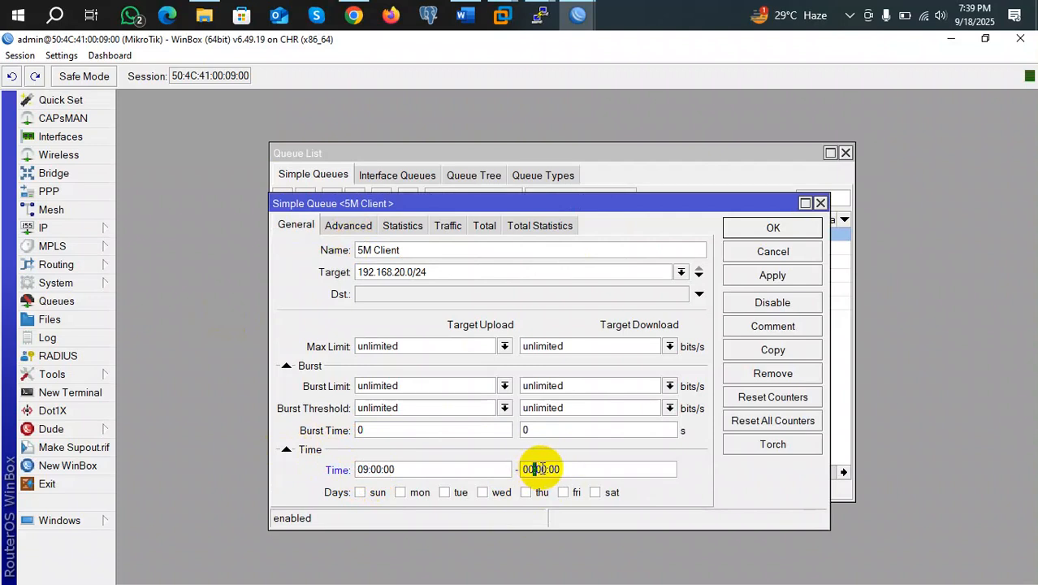
key(BackSpace)
key(BackSpace)
text(18)
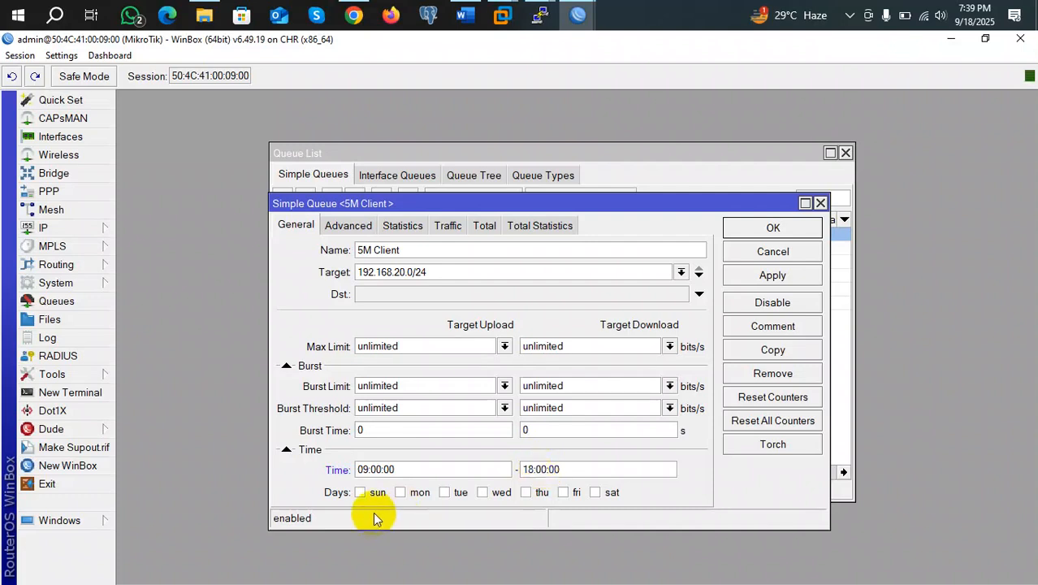
Tick all seven days and apply and save the 5M Client schedule
click(360, 492)
click(400, 492)
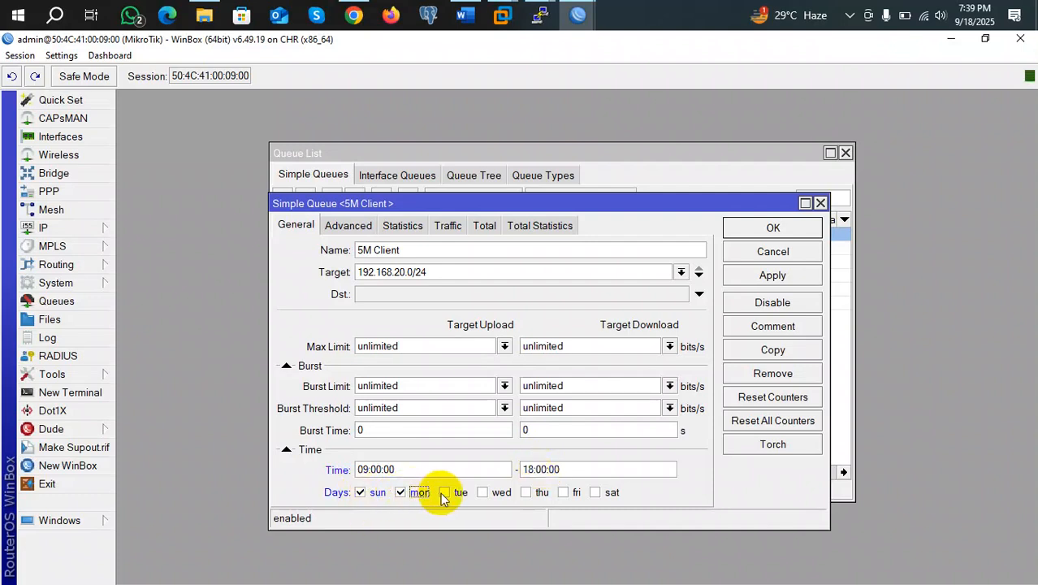
click(444, 492)
click(486, 492)
click(528, 492)
click(565, 492)
click(594, 493)
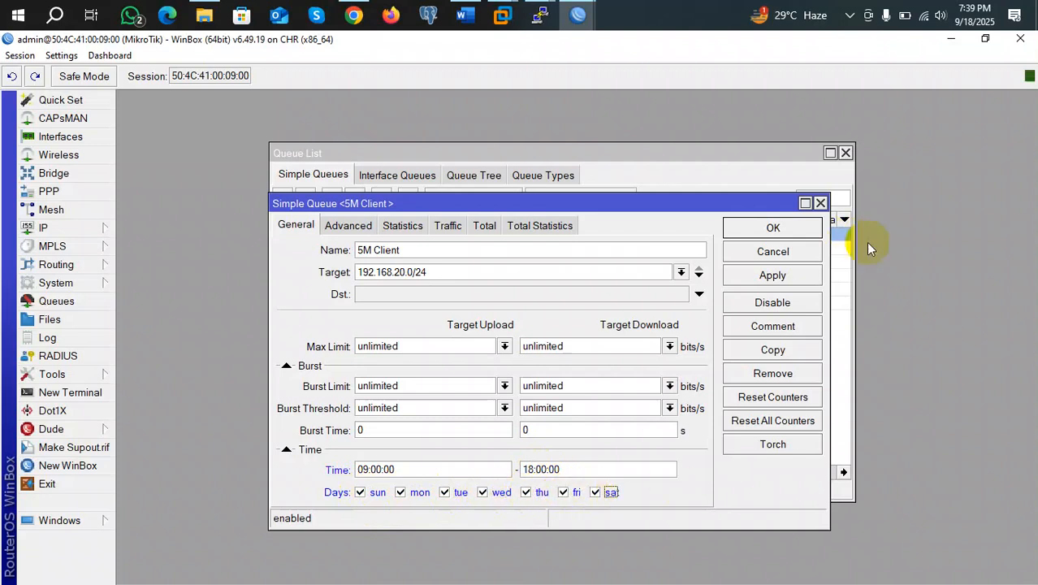
click(804, 275)
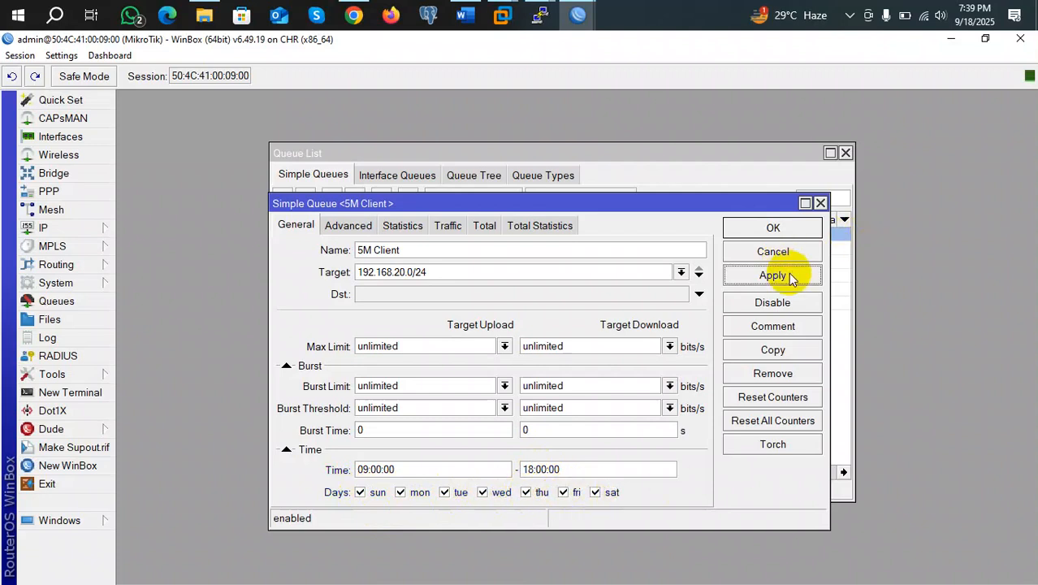
click(773, 228)
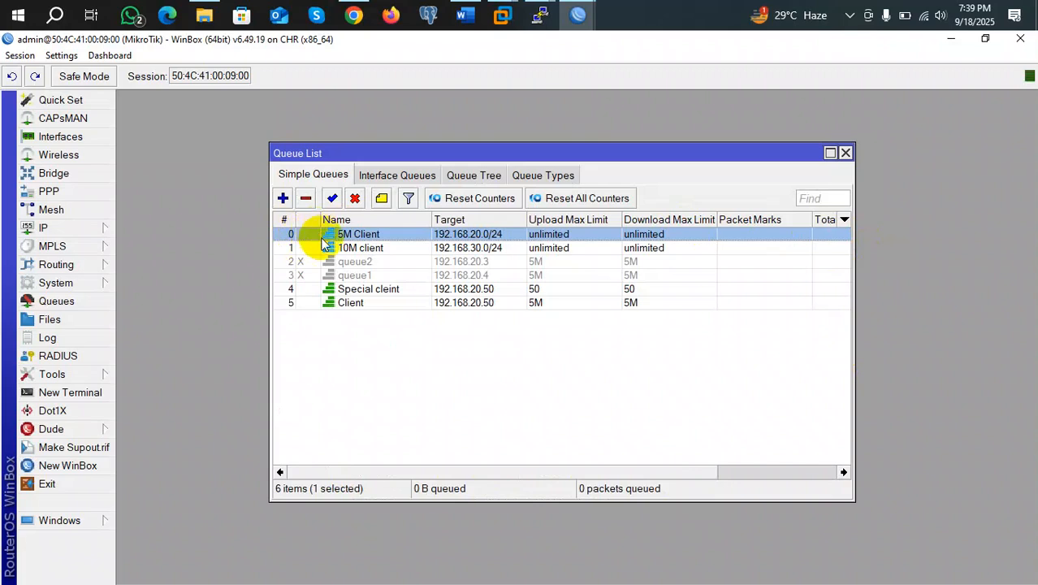
double_click(355, 250)
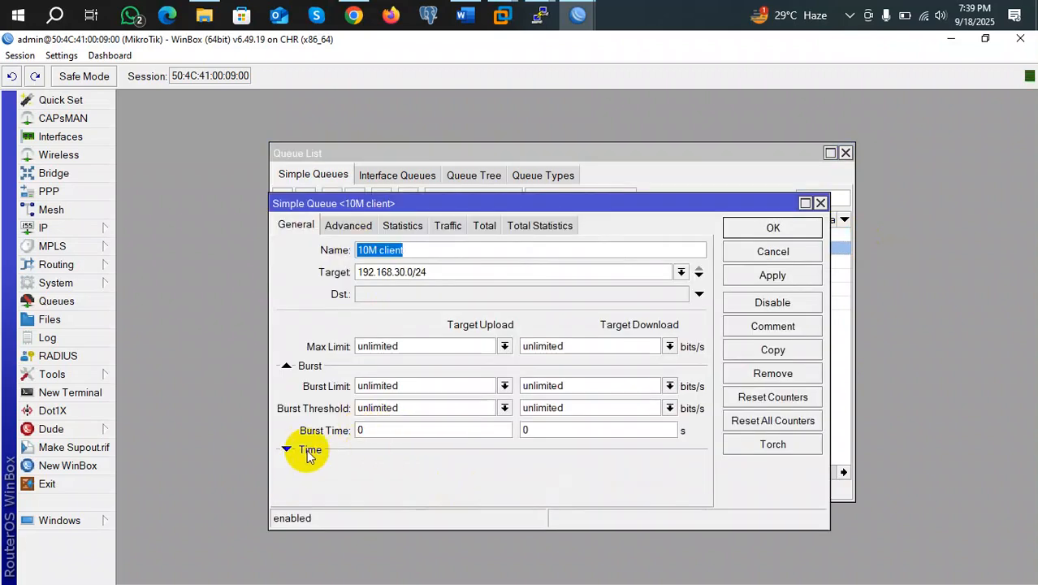
Copy the 5M Client queue as queue3 and set its start time to 18:01:00
click(820, 203)
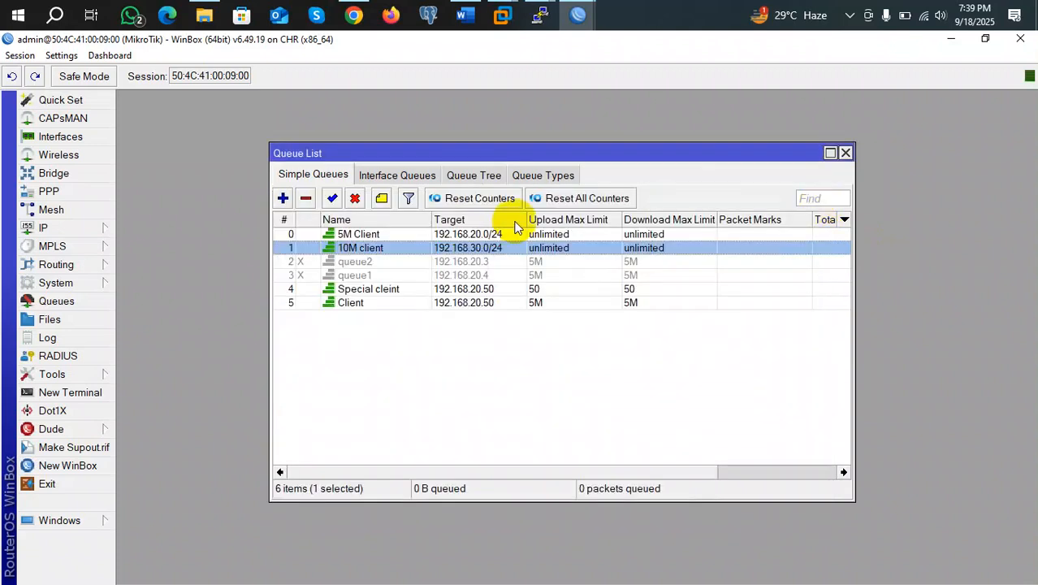
double_click(431, 234)
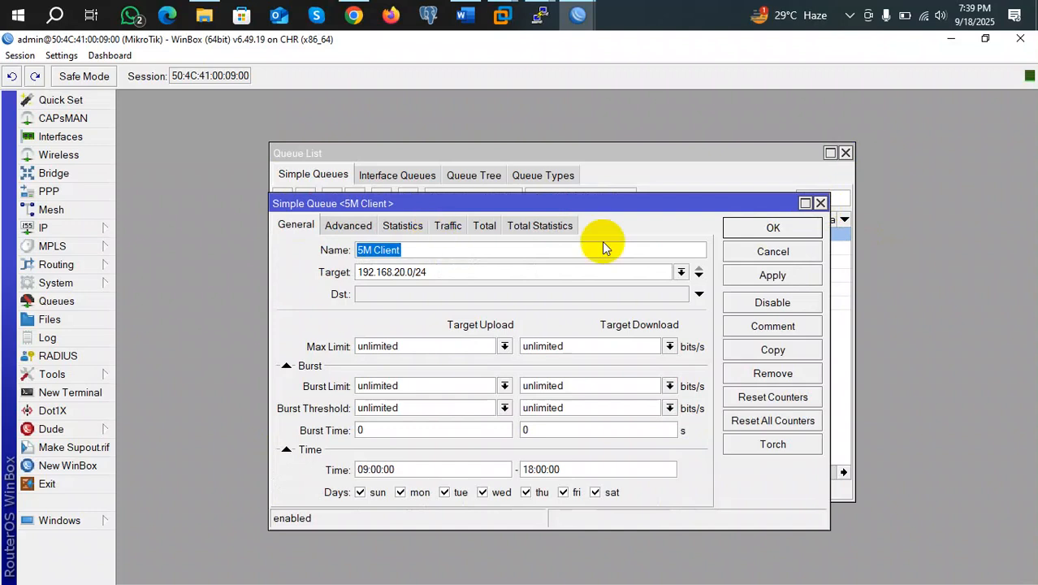
click(772, 349)
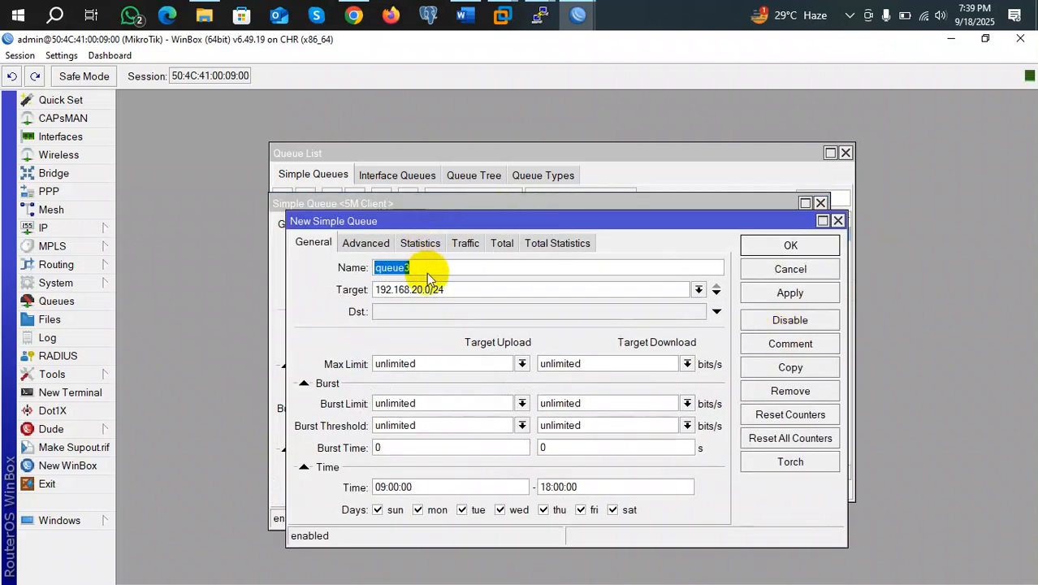
click(382, 487)
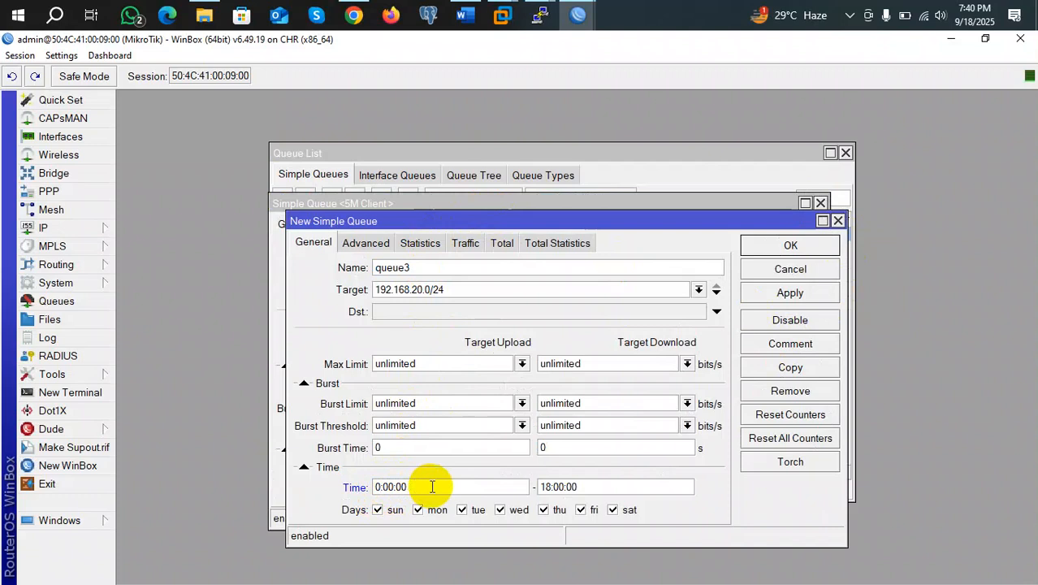
key(BackSpace)
text(18)
key(Delete)
text(1)
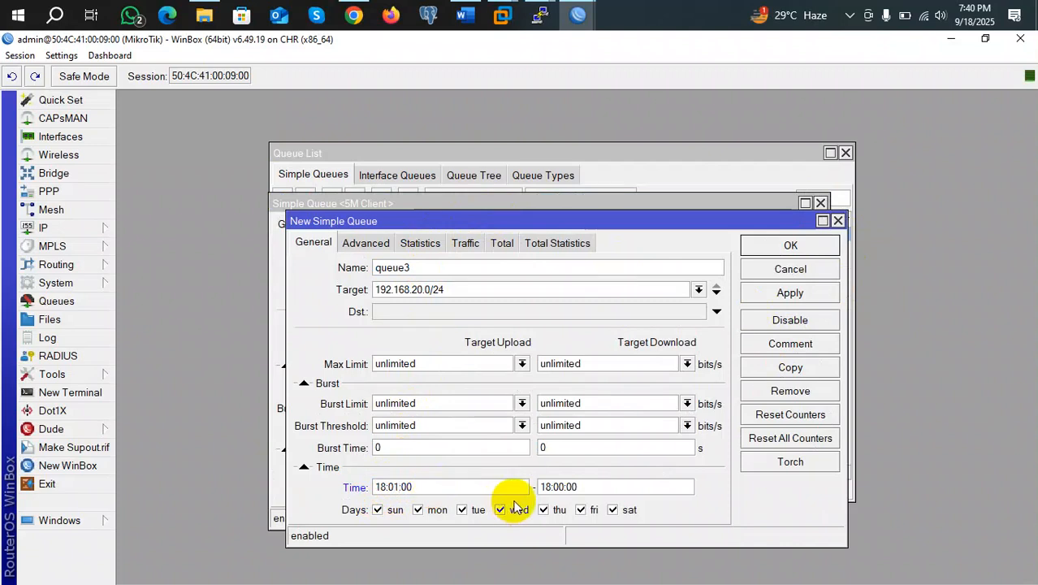
Set queue3's end time to 07:59:00 and save it
click(550, 484)
key(BackSpace)
key(BackSpace)
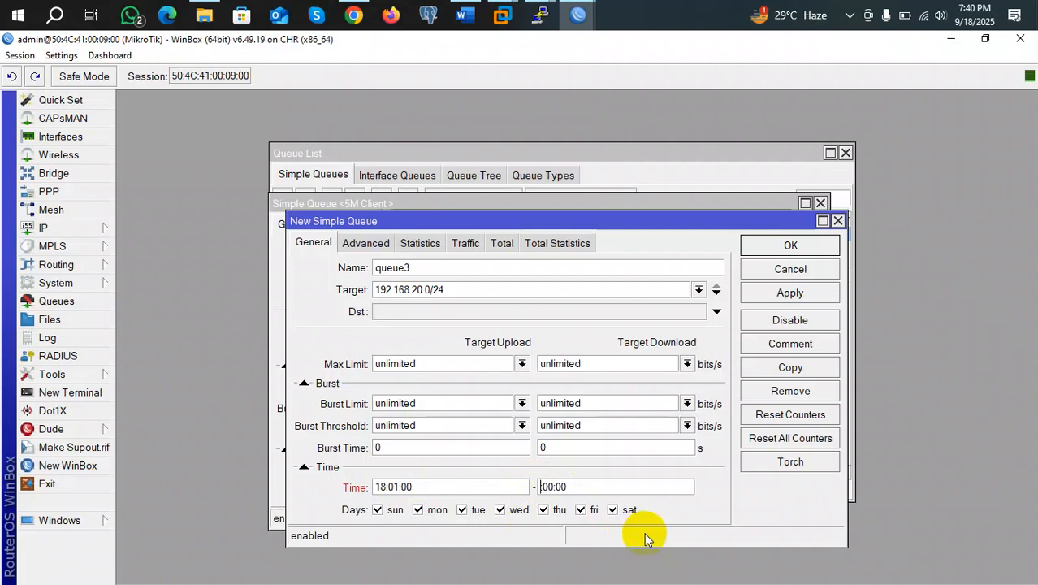
text(07)
key(BackSpace)
key(BackSpace)
text(59)
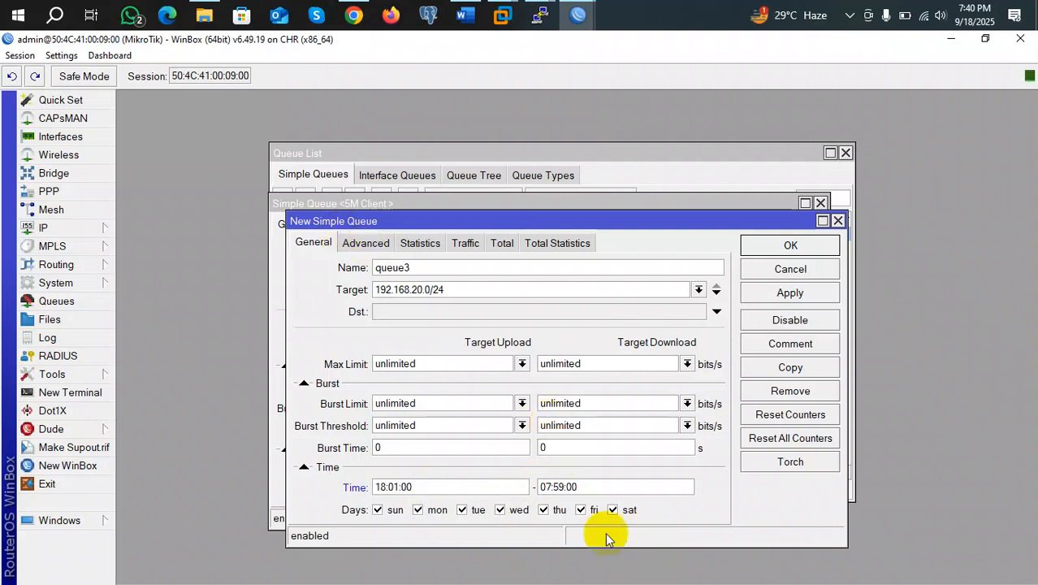
click(793, 294)
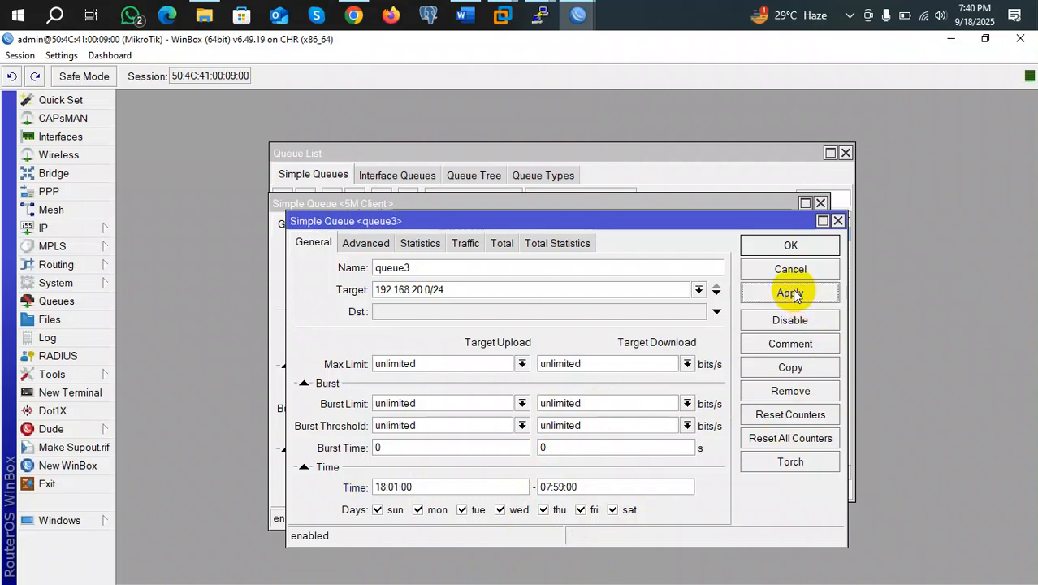
click(791, 246)
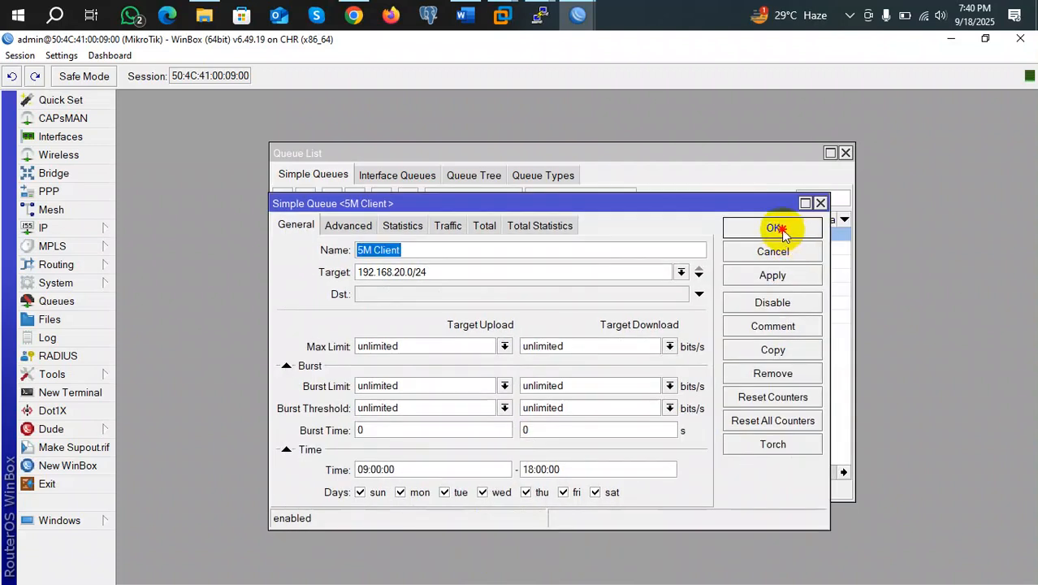
Close the 5M Client settings and review queue3's saved settings
click(777, 228)
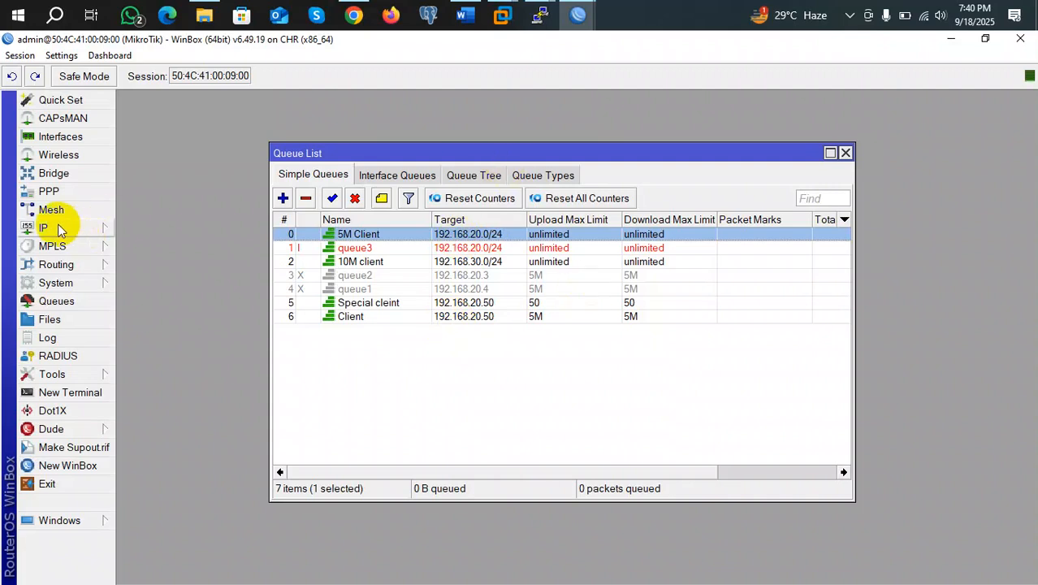
double_click(367, 248)
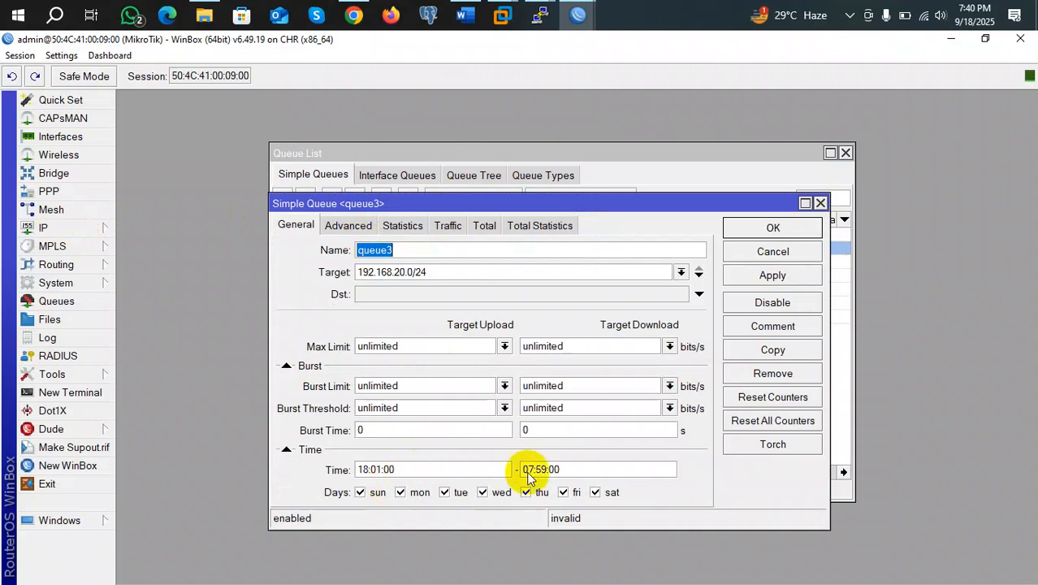
click(820, 203)
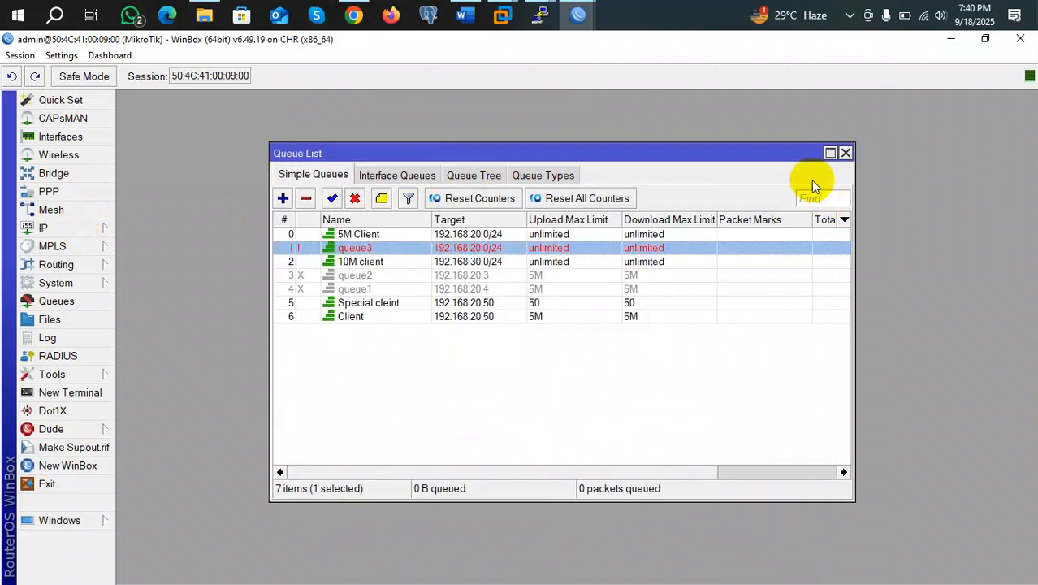
Glance at System > SNTP Client, then add the router Time readout to the toolbar
click(56, 284)
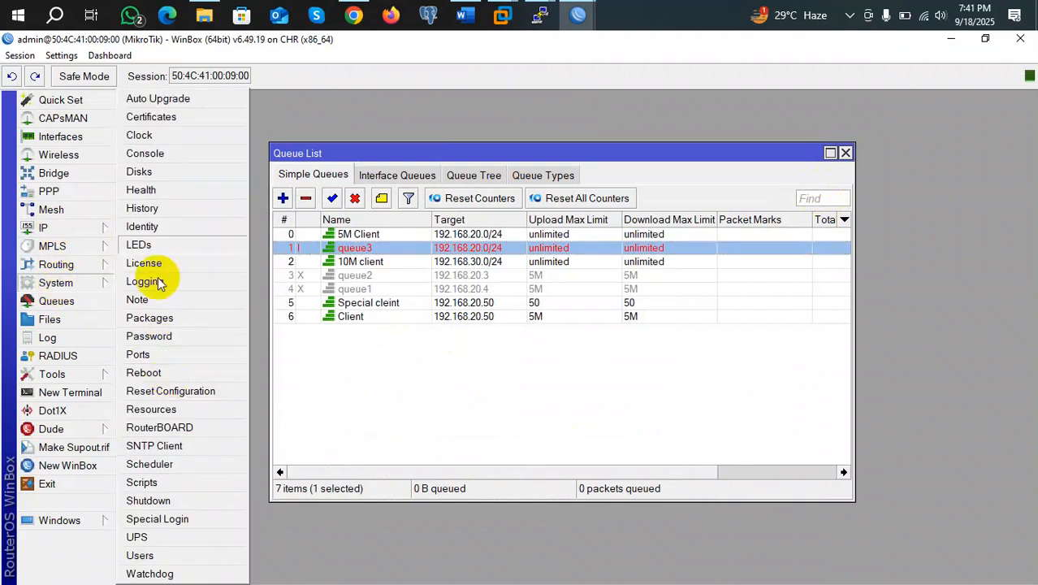
click(154, 446)
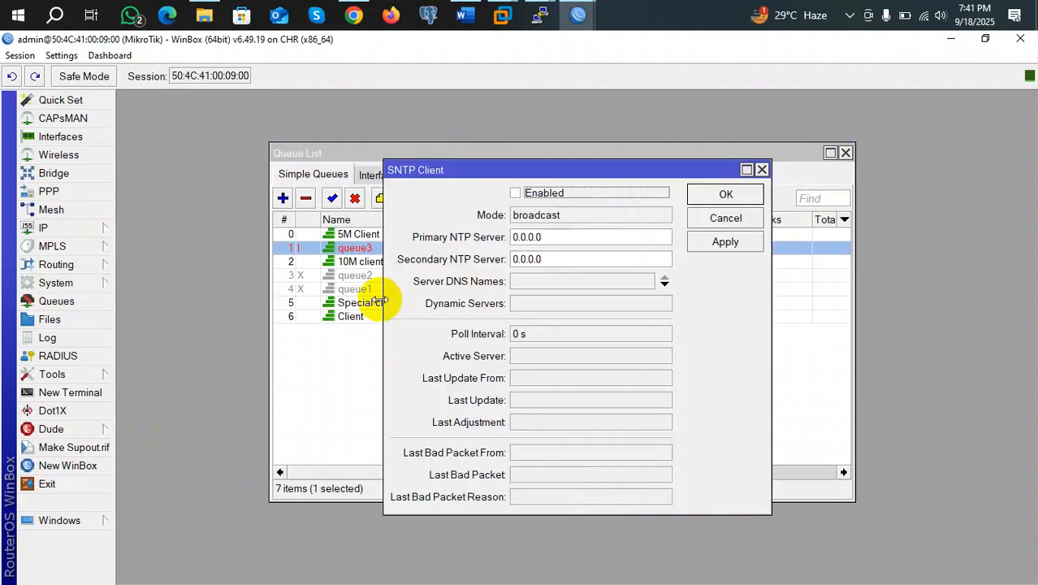
click(762, 169)
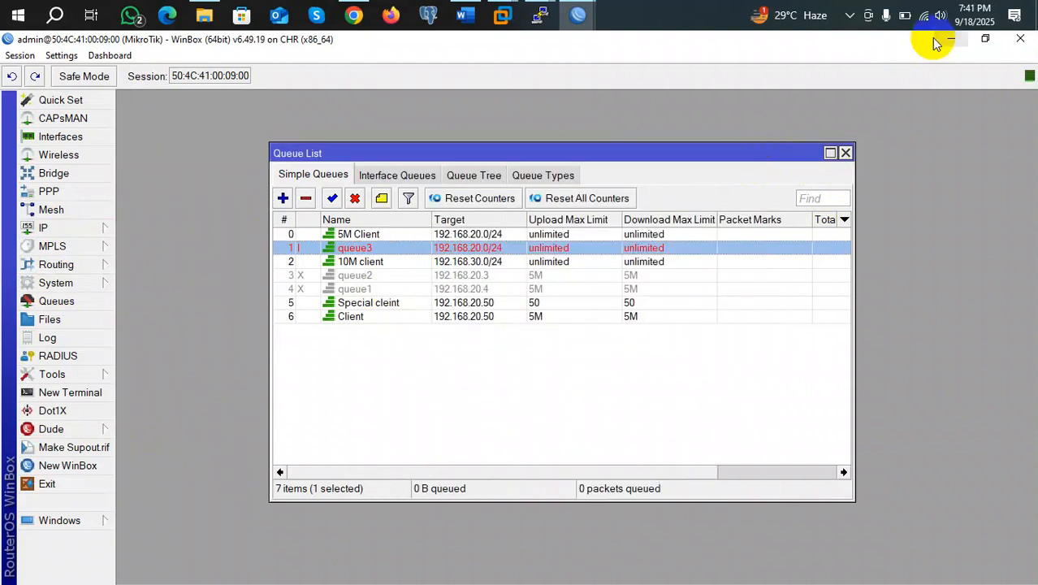
right_click(889, 79)
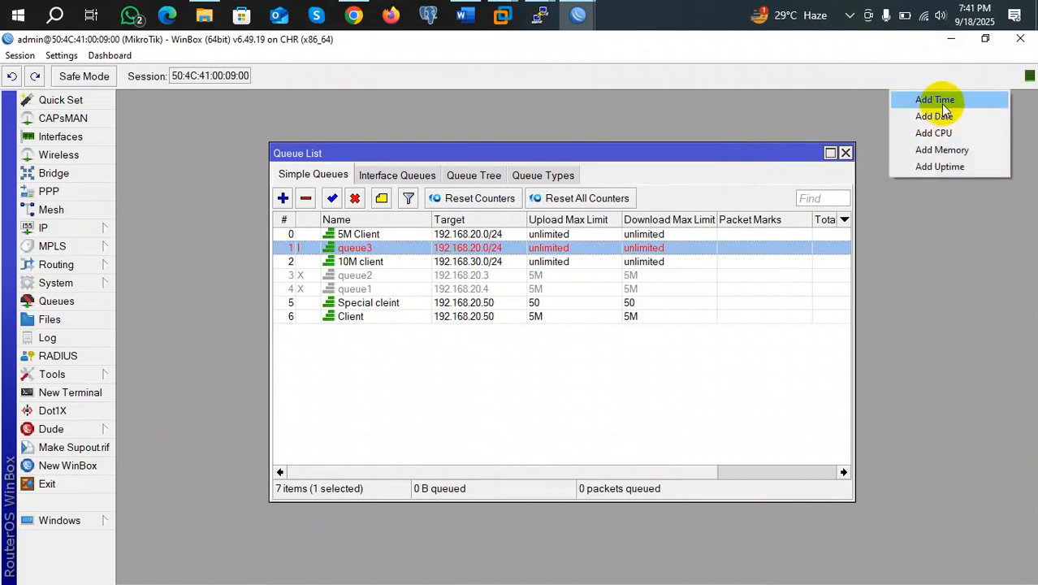
click(942, 98)
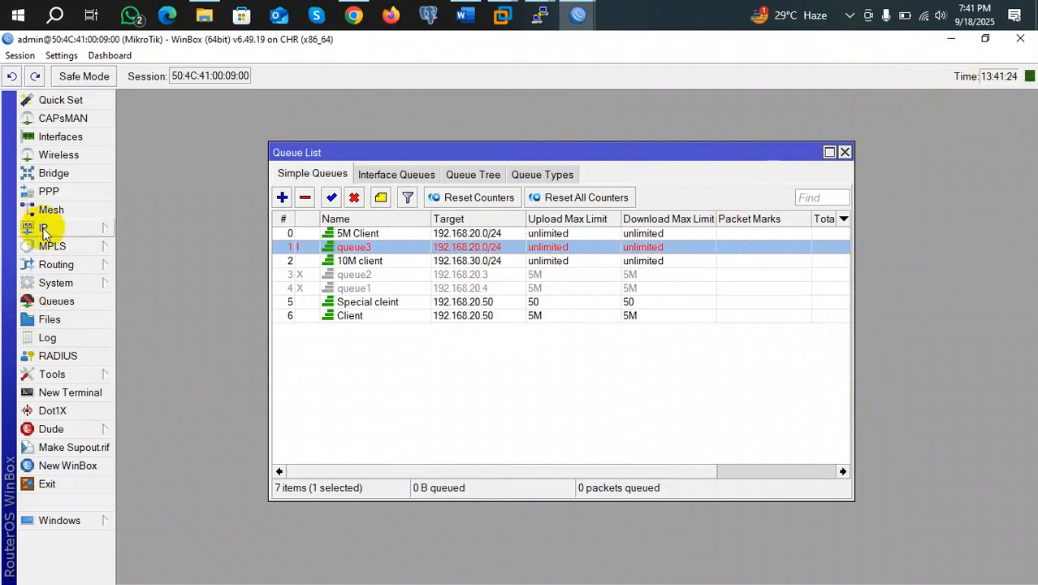
Open System > SNTP Client and select its empty primary NTP server field
click(78, 282)
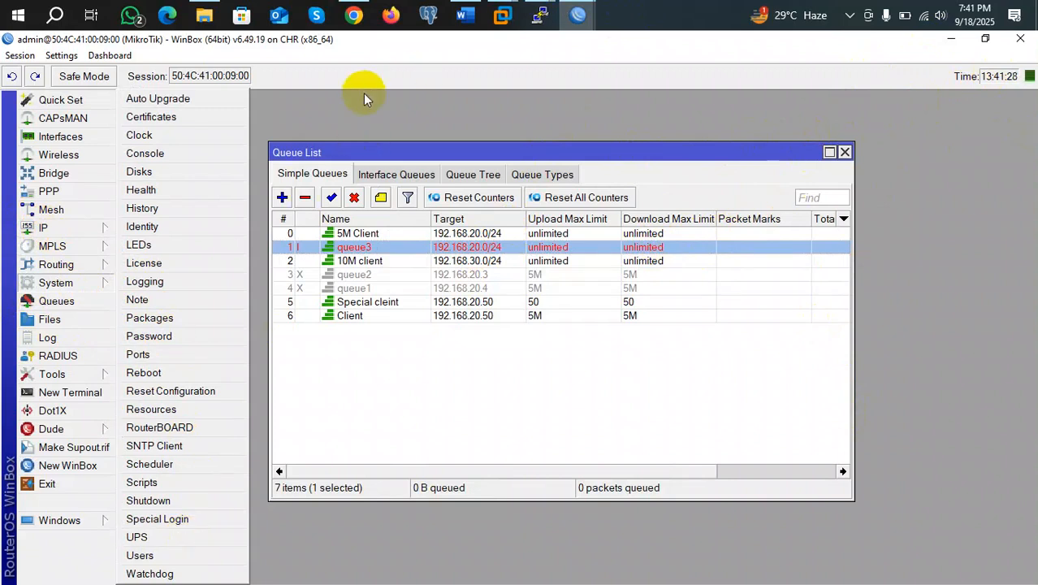
click(363, 93)
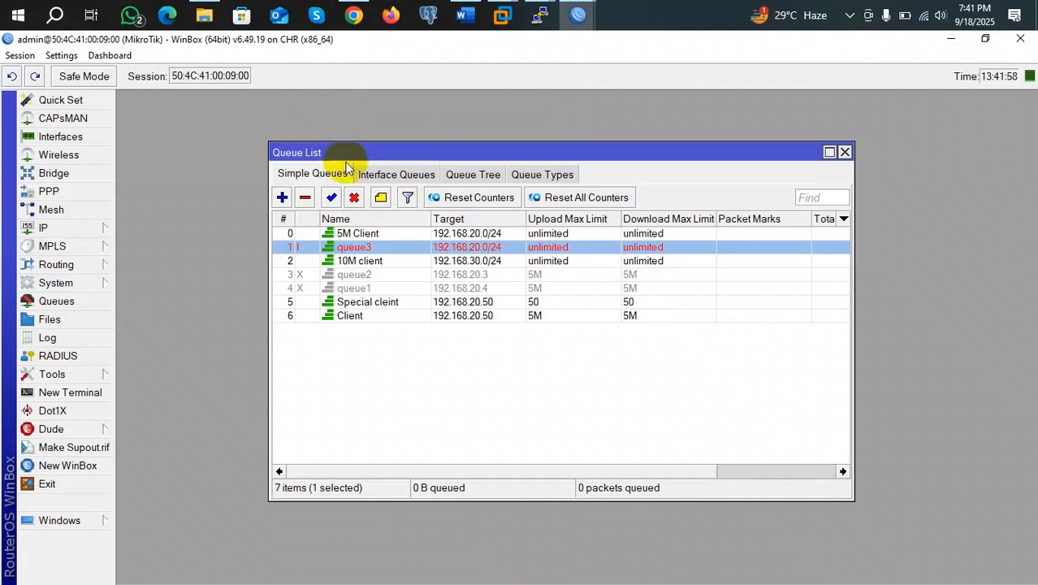
click(73, 282)
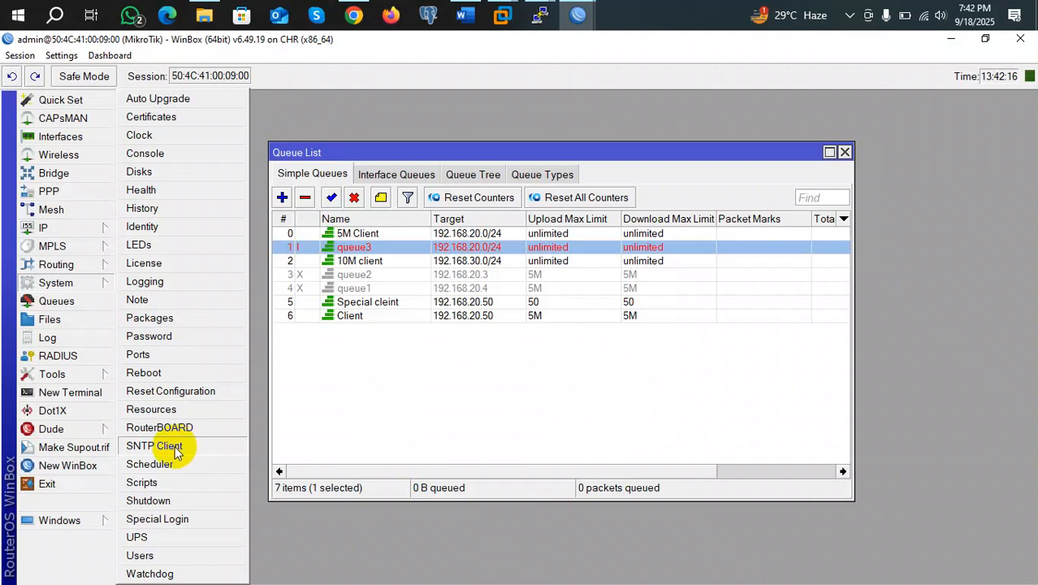
click(175, 446)
click(570, 236)
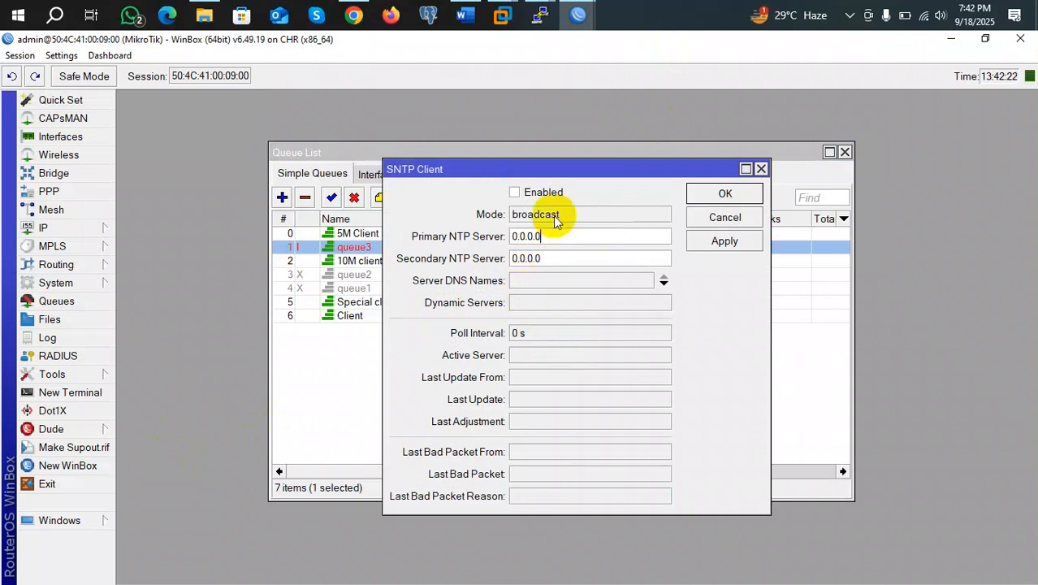
click(363, 20)
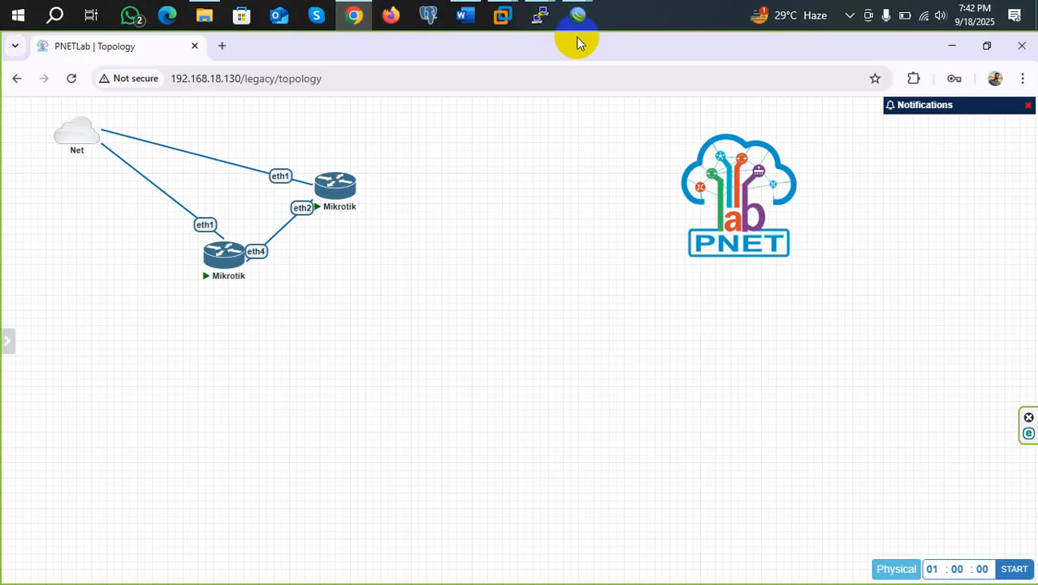
Search 'ntp pool bd' in a new Chrome tab
click(222, 46)
text(ntp)
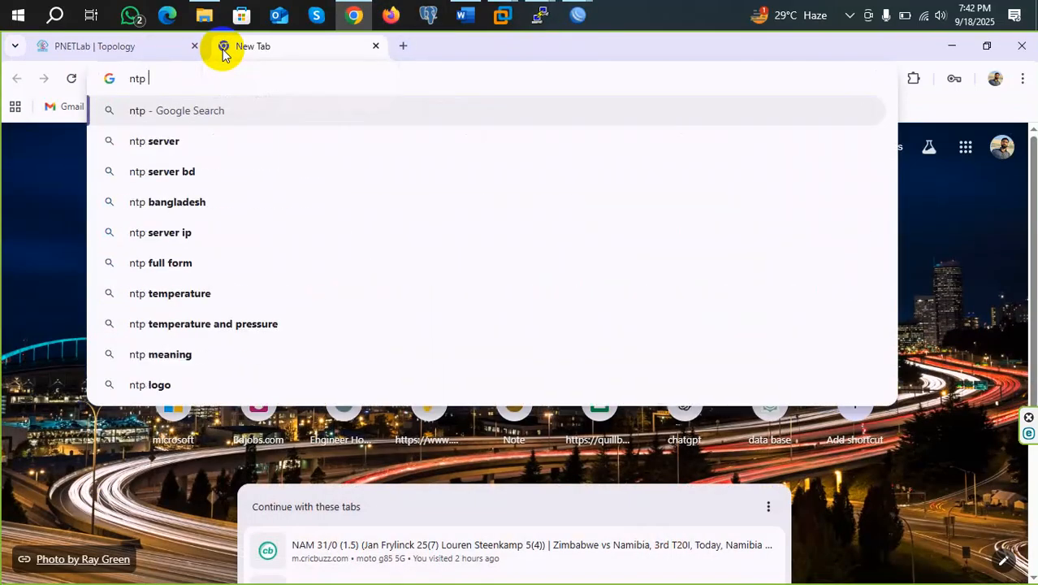
text( o)
key(BackSpace)
text(pool)
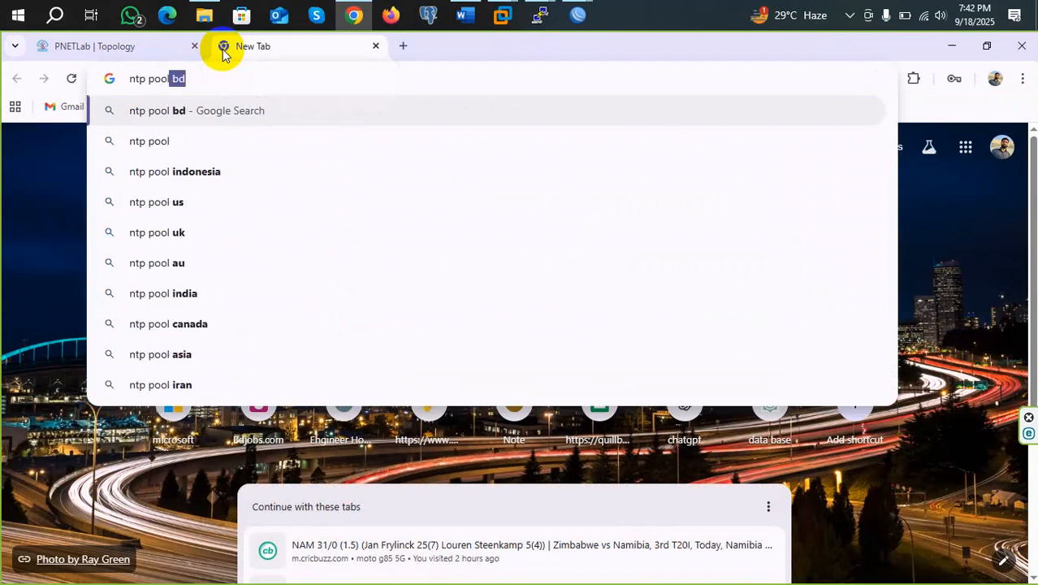
key(Return)
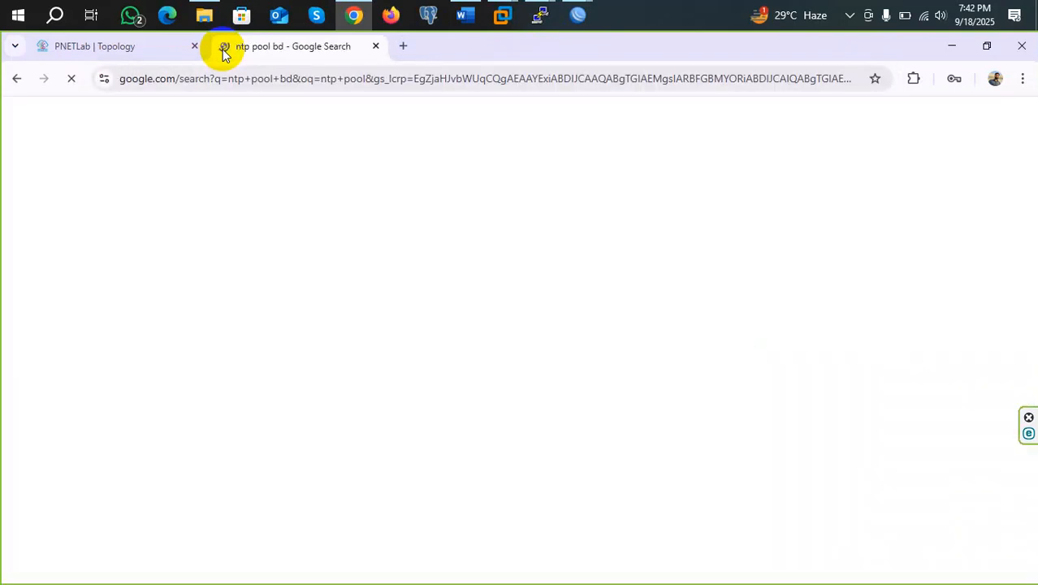
Open the Bangladesh bd.pool.ntp.org page and select the address 1.asia.pool.ntp.org
click(181, 263)
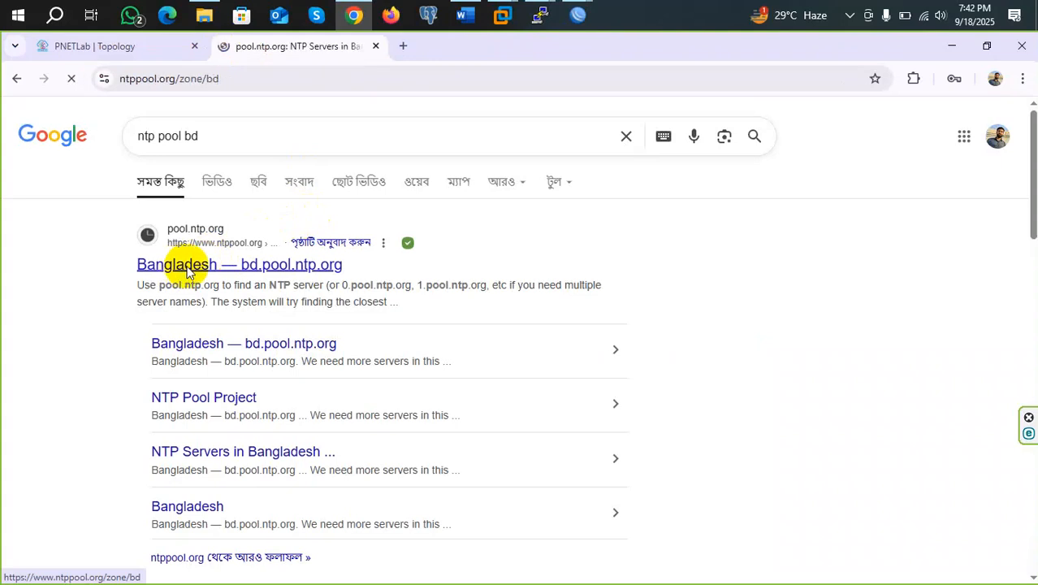
drag(544, 280, 420, 277)
key(ctrl+c)
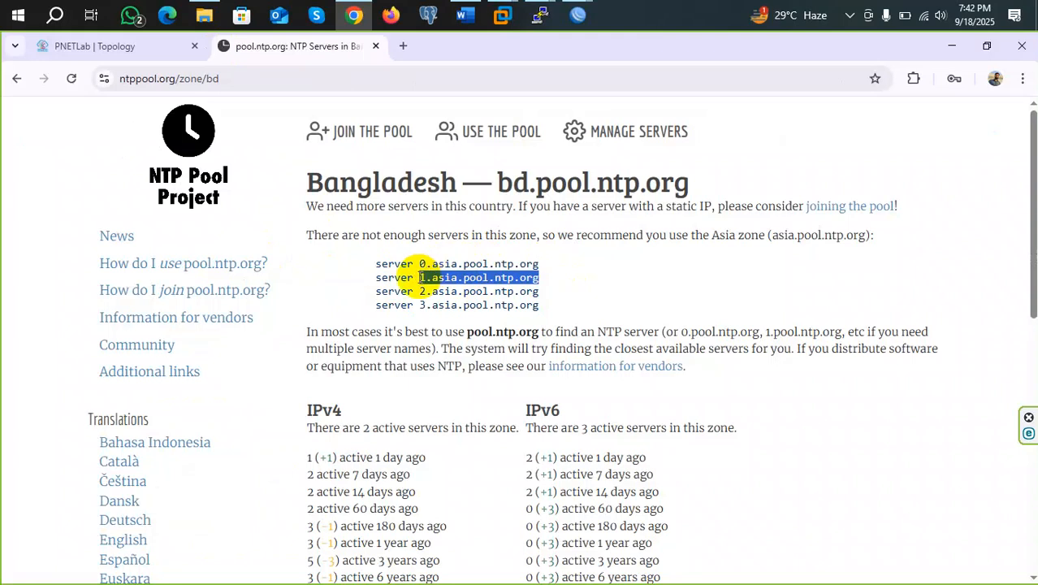
click(577, 14)
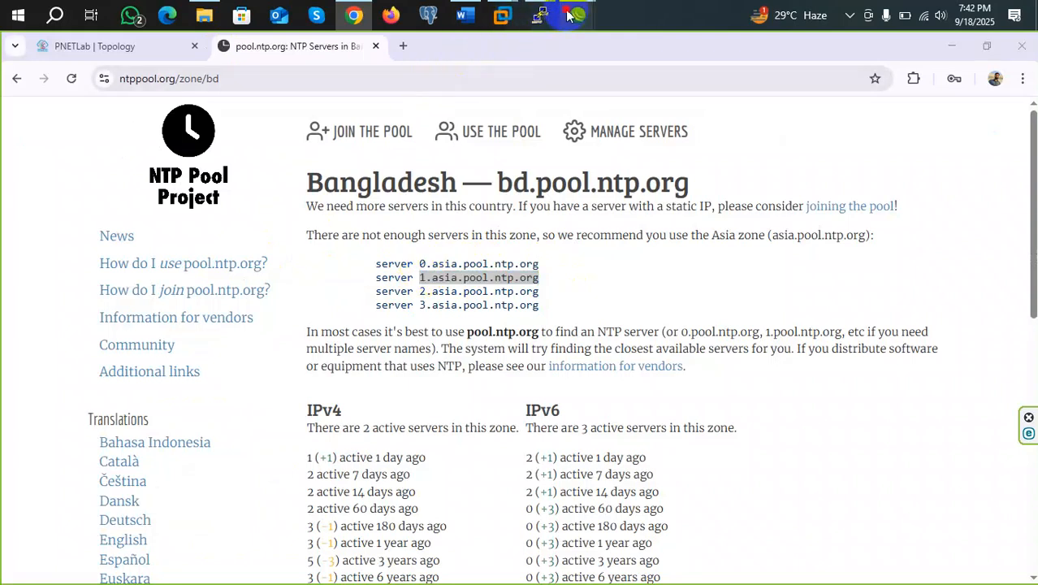
Set the SNTP client's primary NTP server to 103.186.118.212 in unicast mode, enable it, and save
click(398, 102)
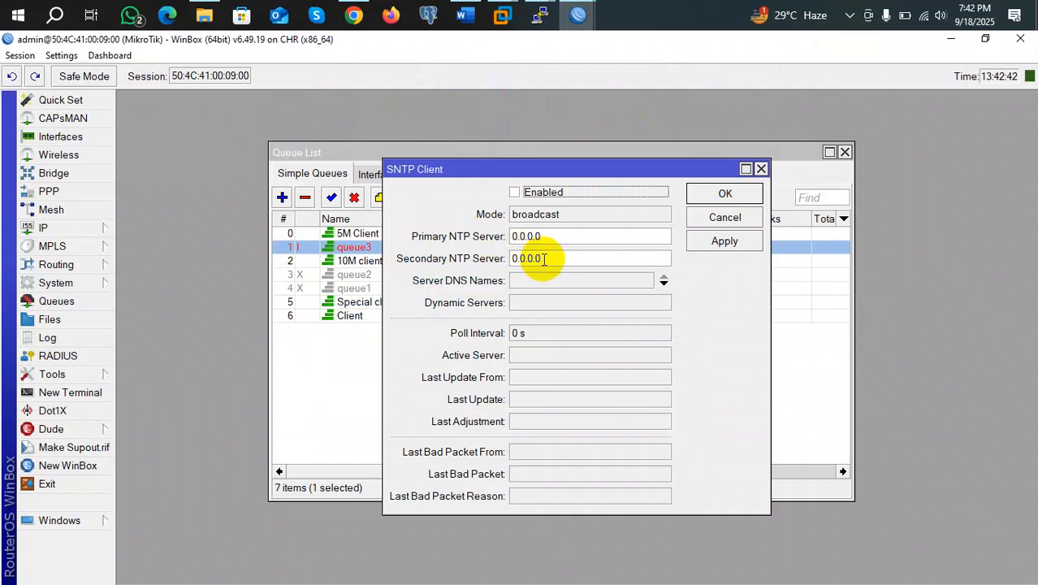
double_click(552, 236)
key(ctrl+v)
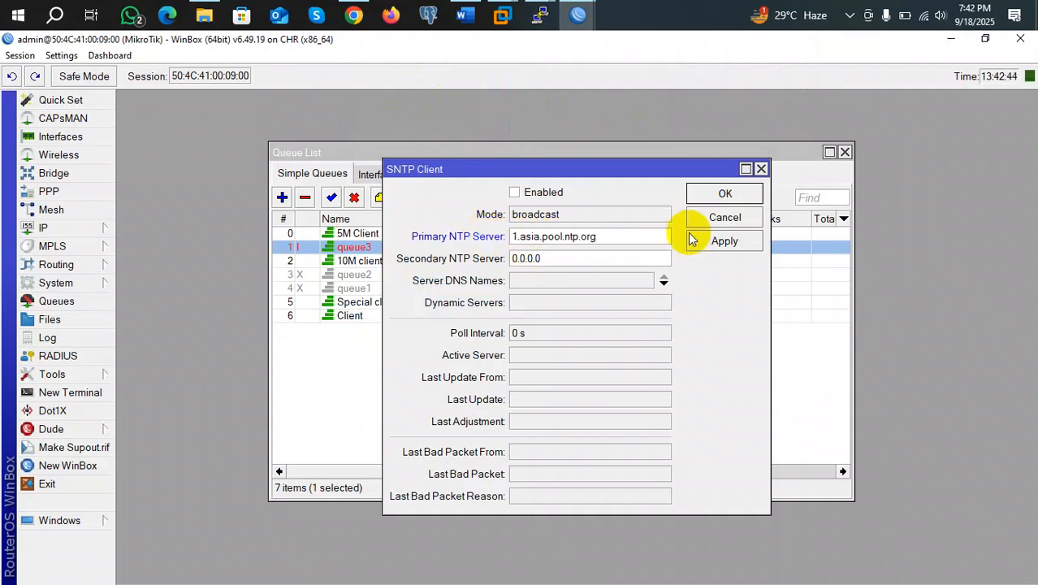
click(724, 243)
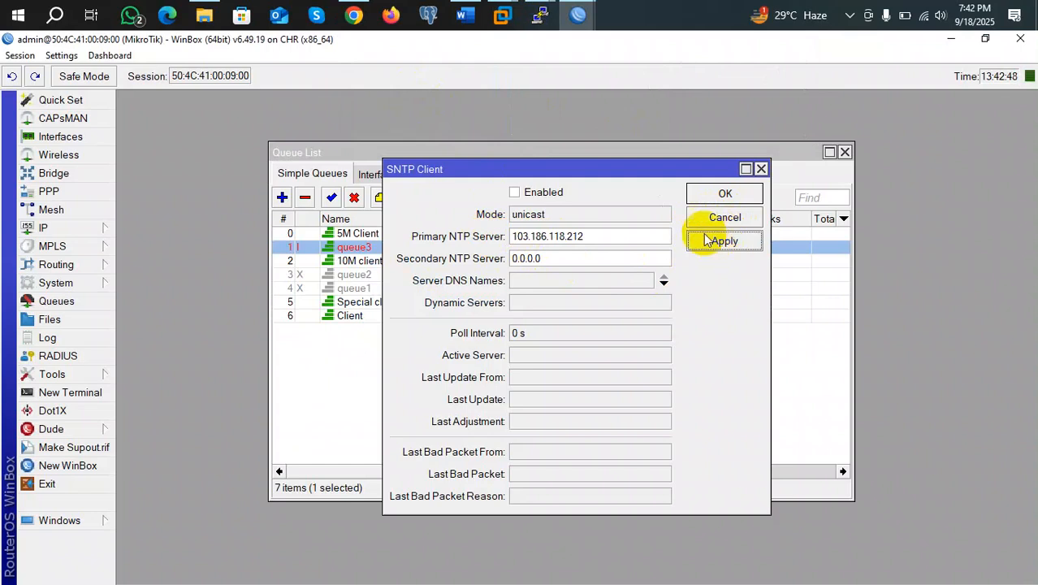
click(516, 194)
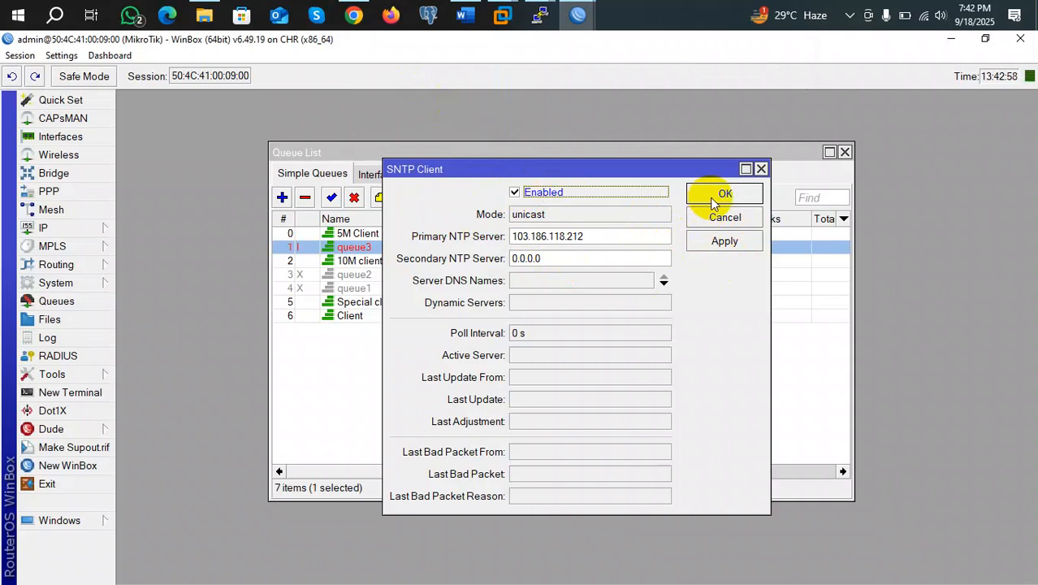
click(711, 202)
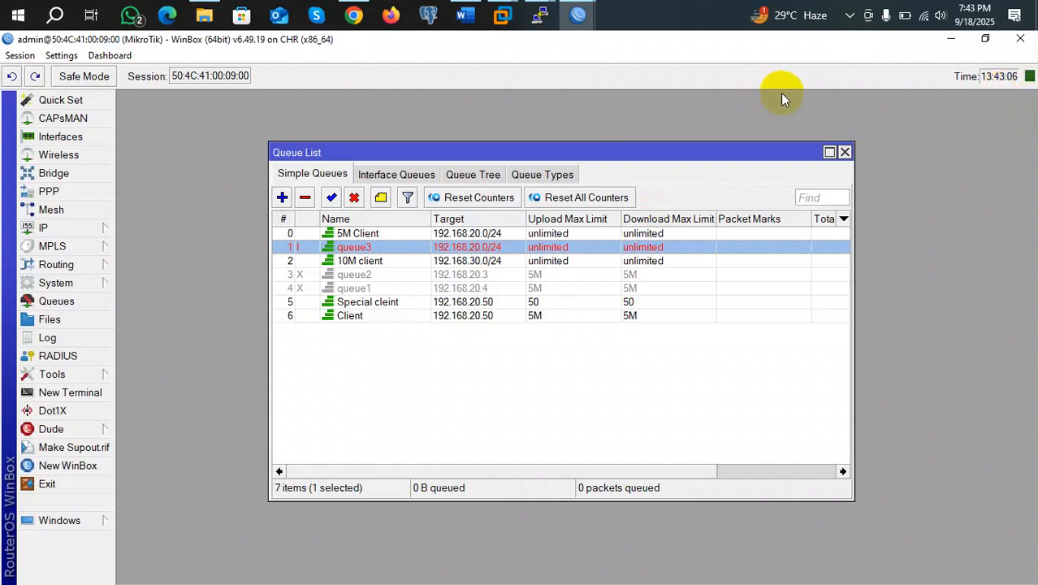
click(799, 26)
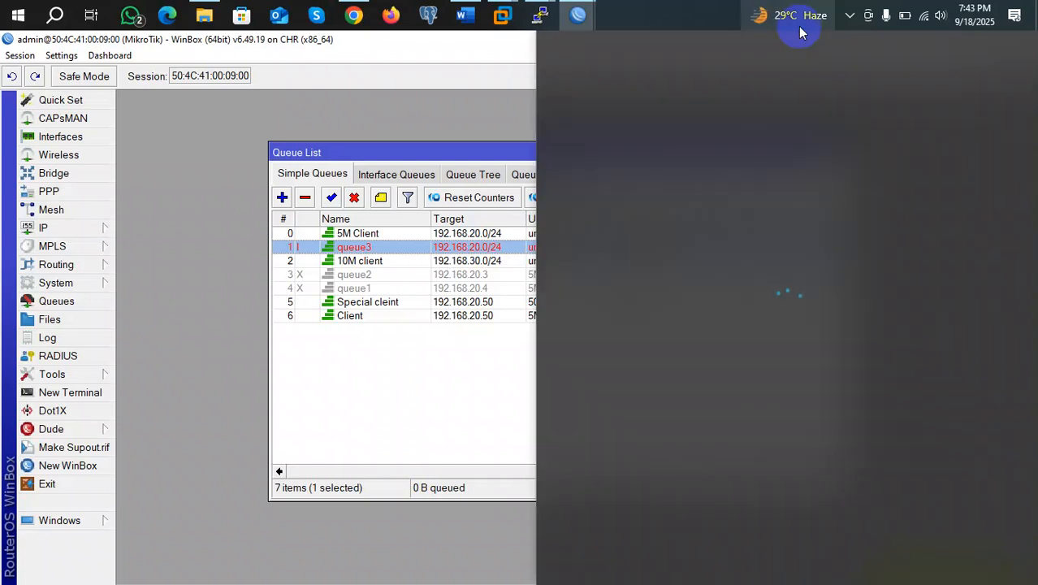
click(265, 218)
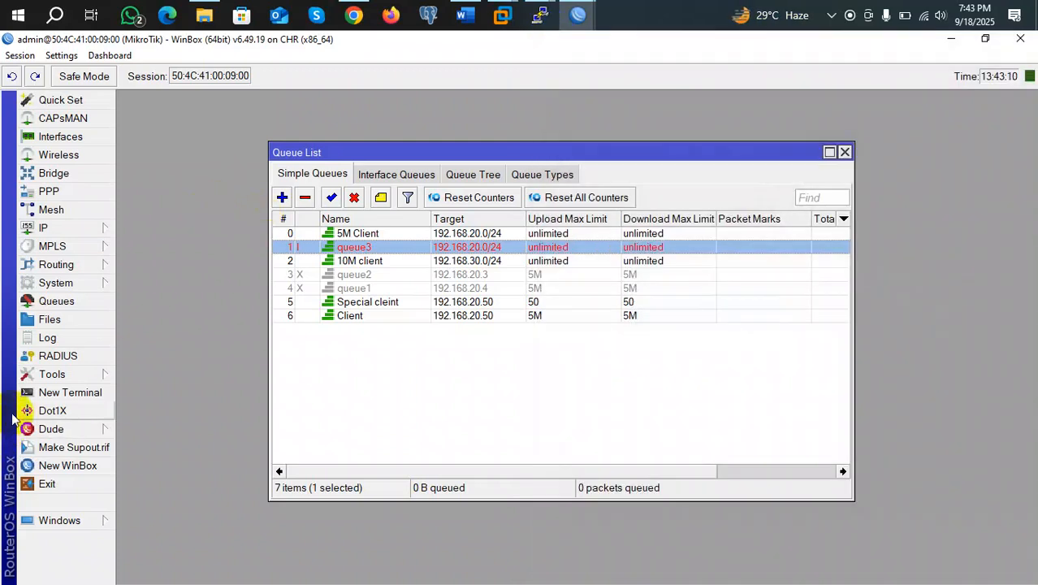
click(57, 282)
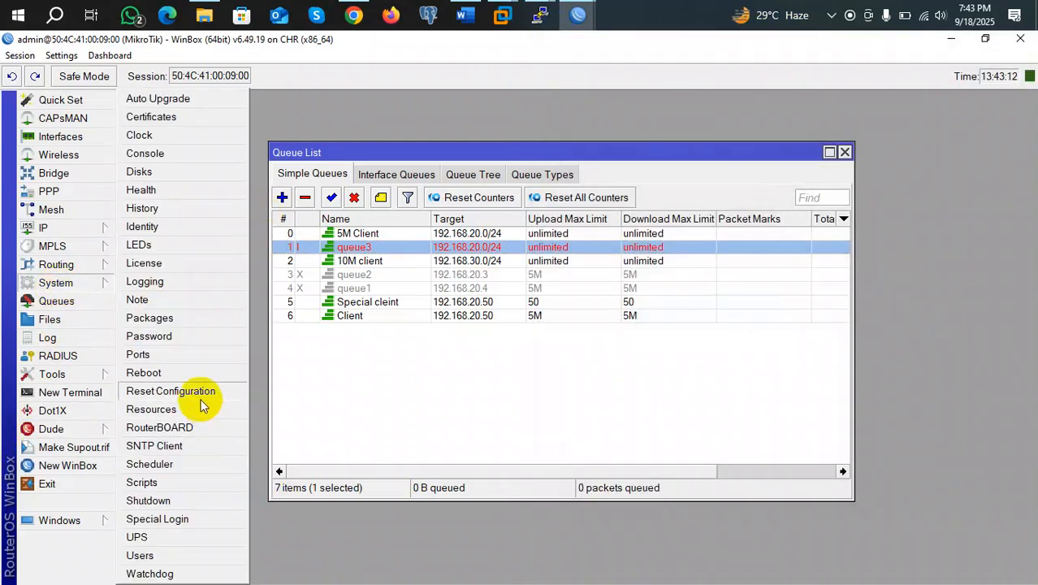
click(162, 445)
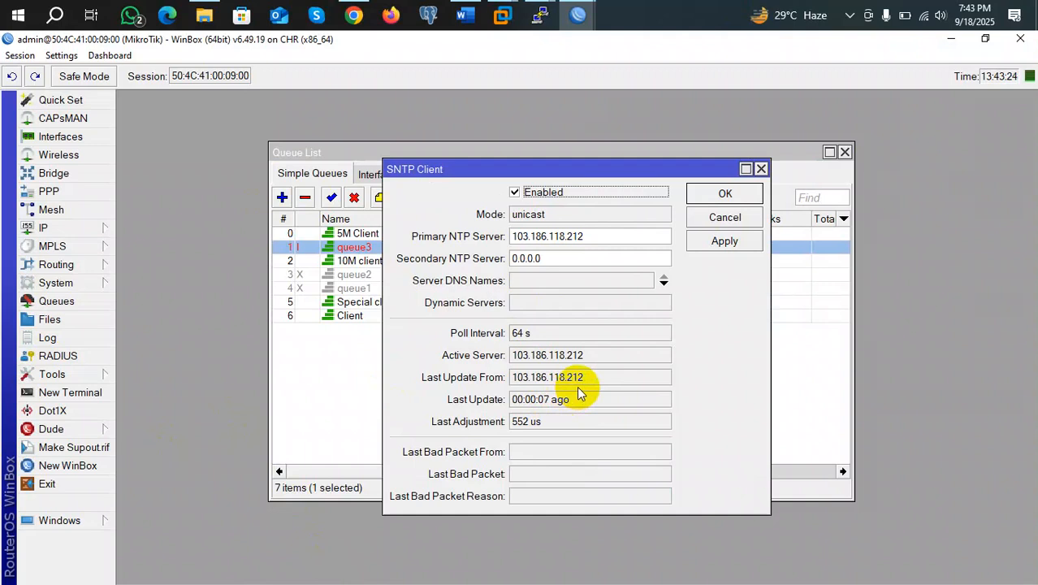
click(761, 169)
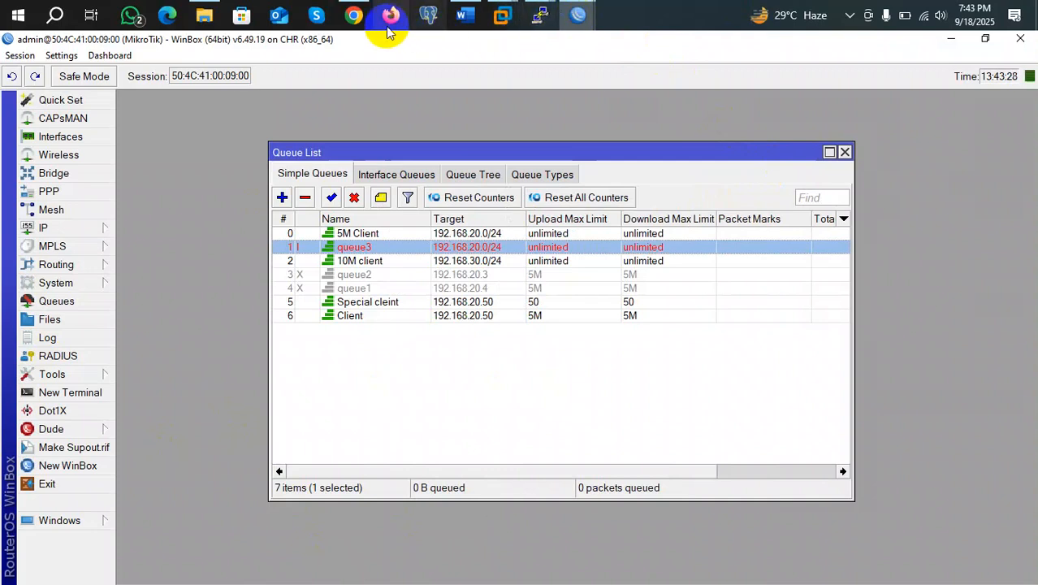
Close the NTP Google Search tab in Chrome and minimize the browser back to WinBox
click(354, 14)
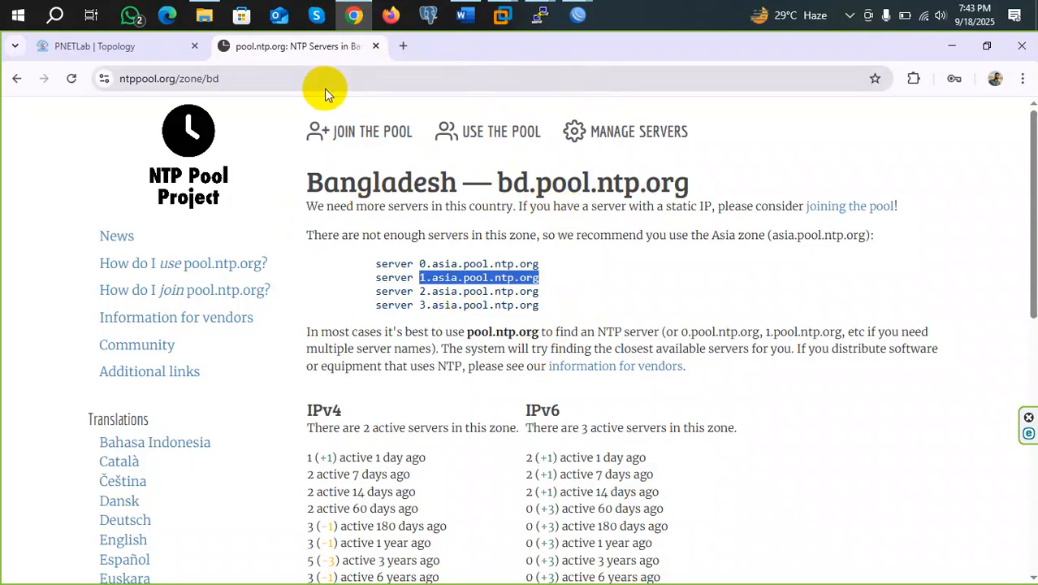
click(19, 81)
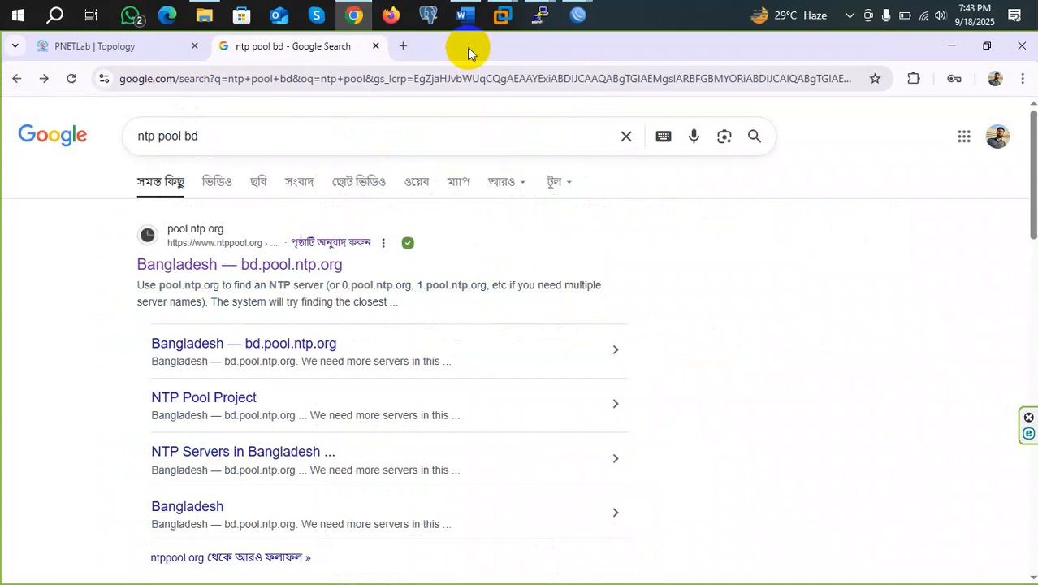
click(376, 48)
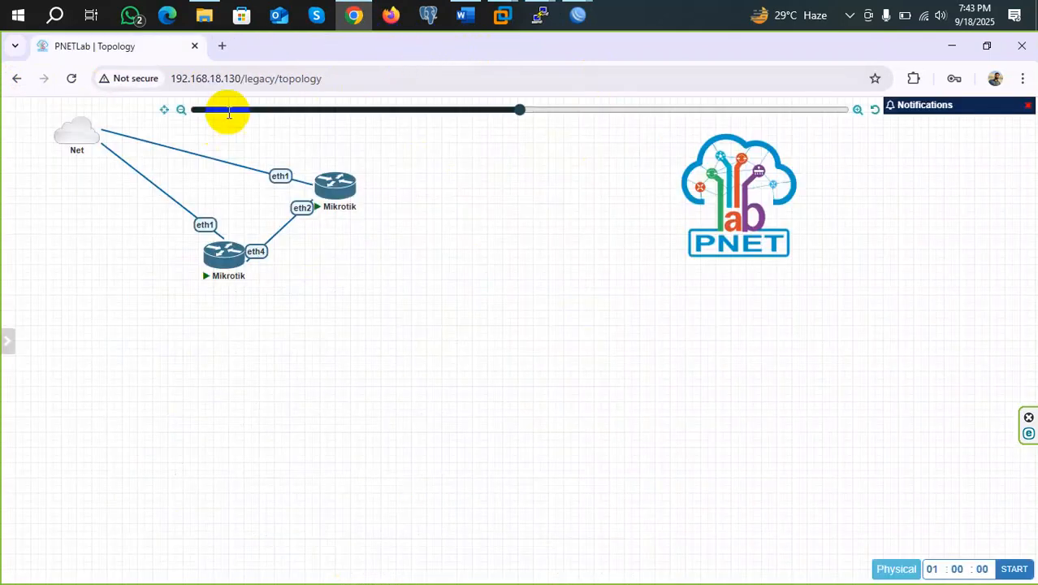
click(355, 16)
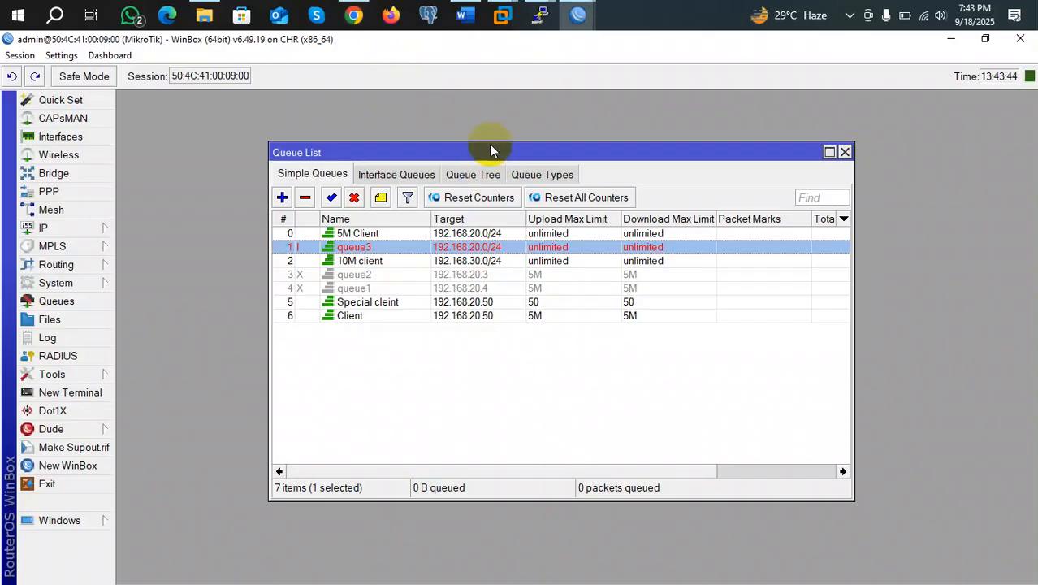
Close the Queue List window showing the seven simple queues
click(845, 151)
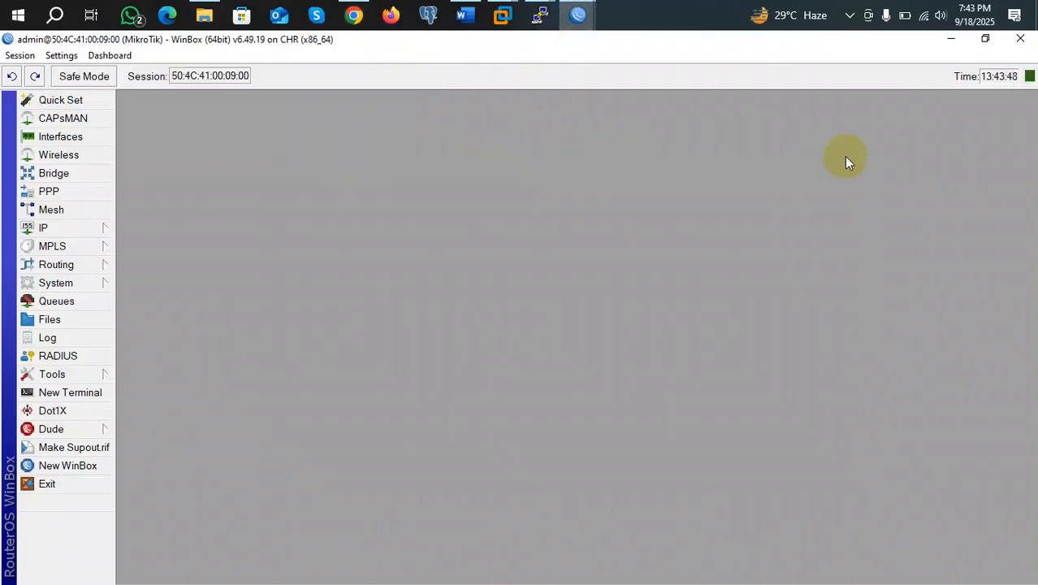
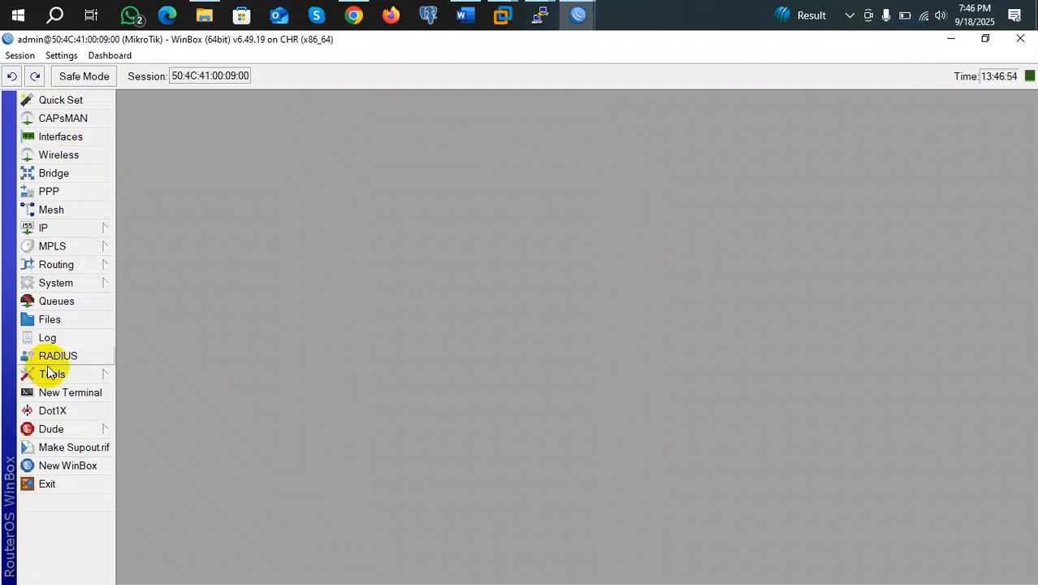
Open Queues and start a new simple queue, prefilled as queue4 with target 0.0.0.0/0
click(53, 301)
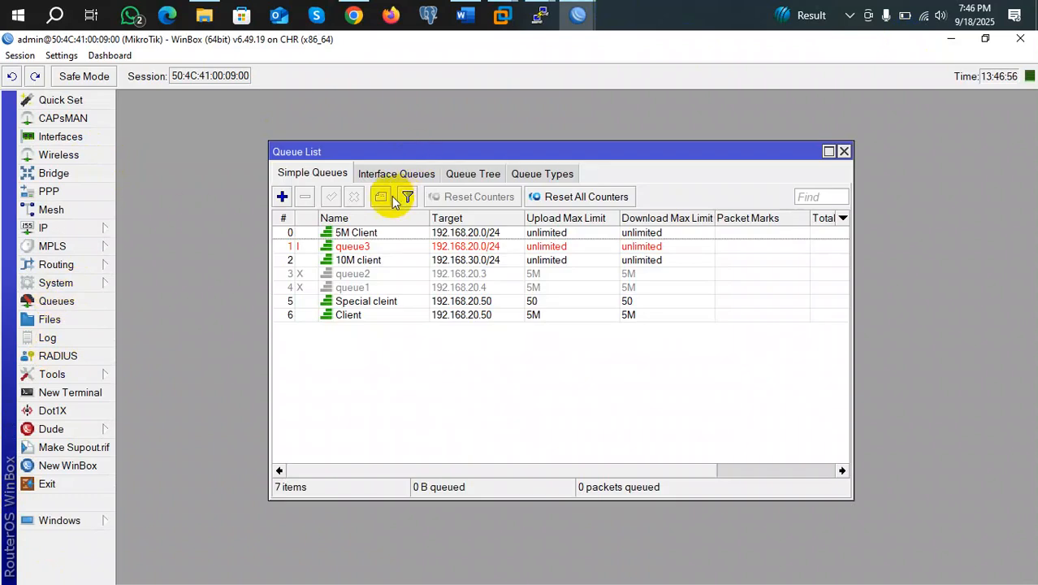
click(282, 197)
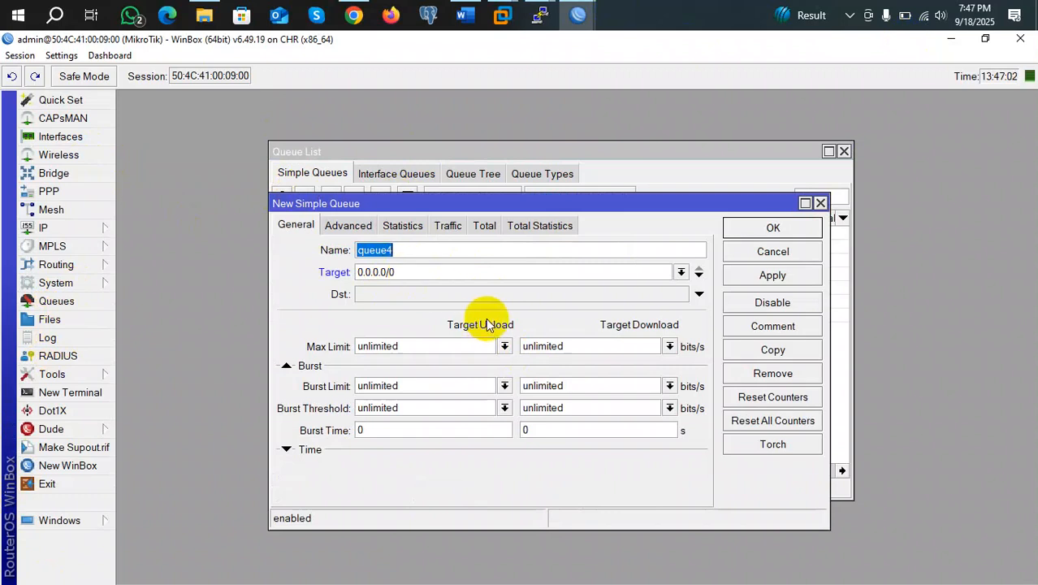
Activate the Dst field in queue4's General tab so it shows 0.0.0.0/0
click(408, 295)
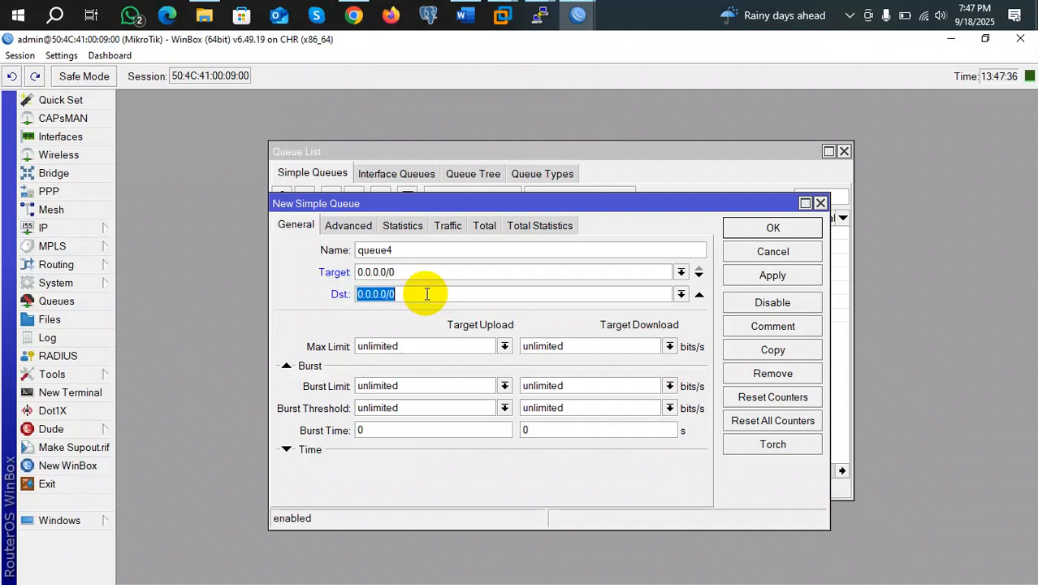
Set queue4's destination to 192.168.20.100 and save it, then return to the Word slides
text(192.1)
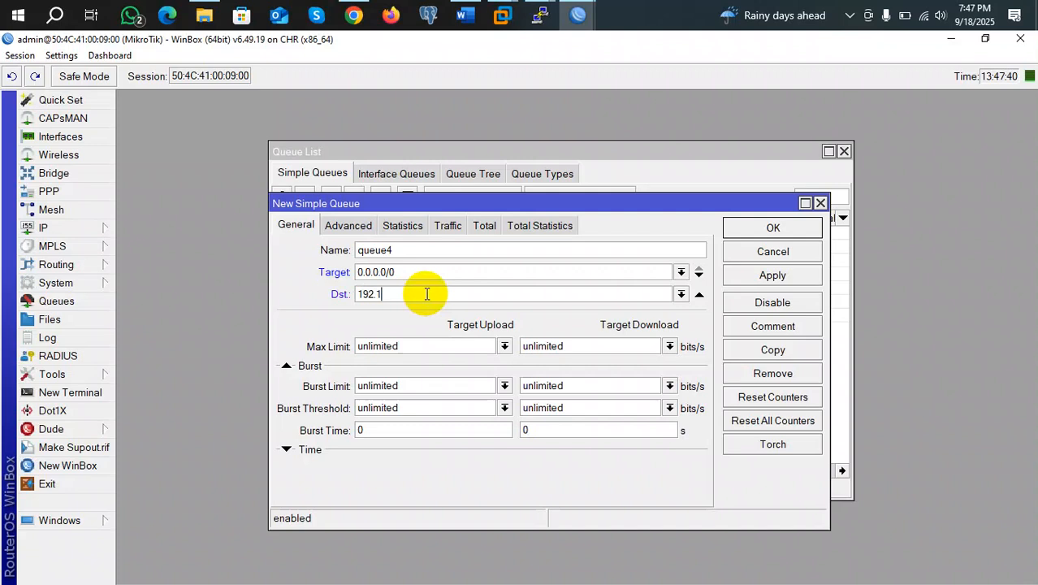
text(68.20.100)
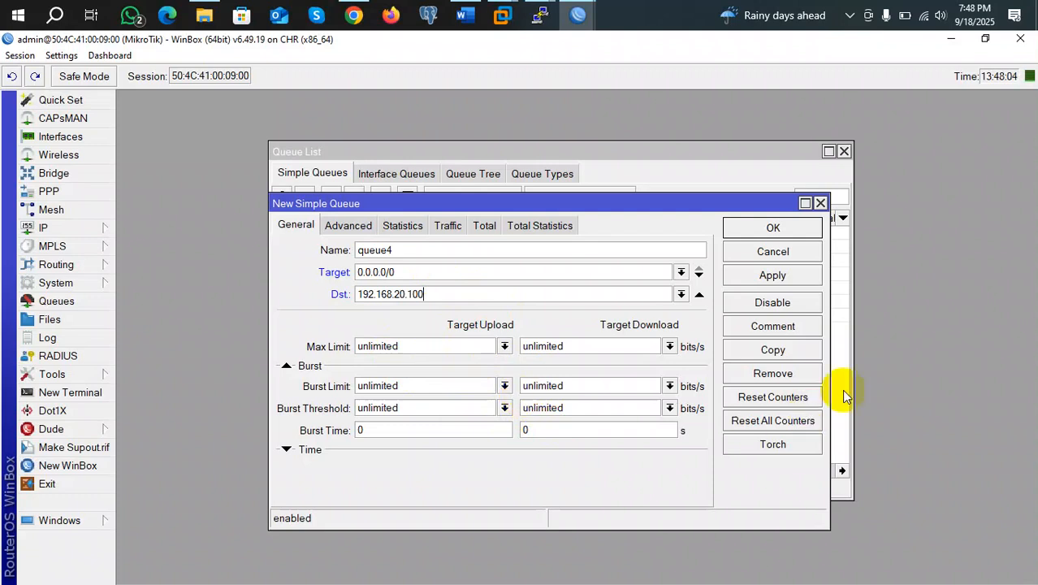
click(764, 229)
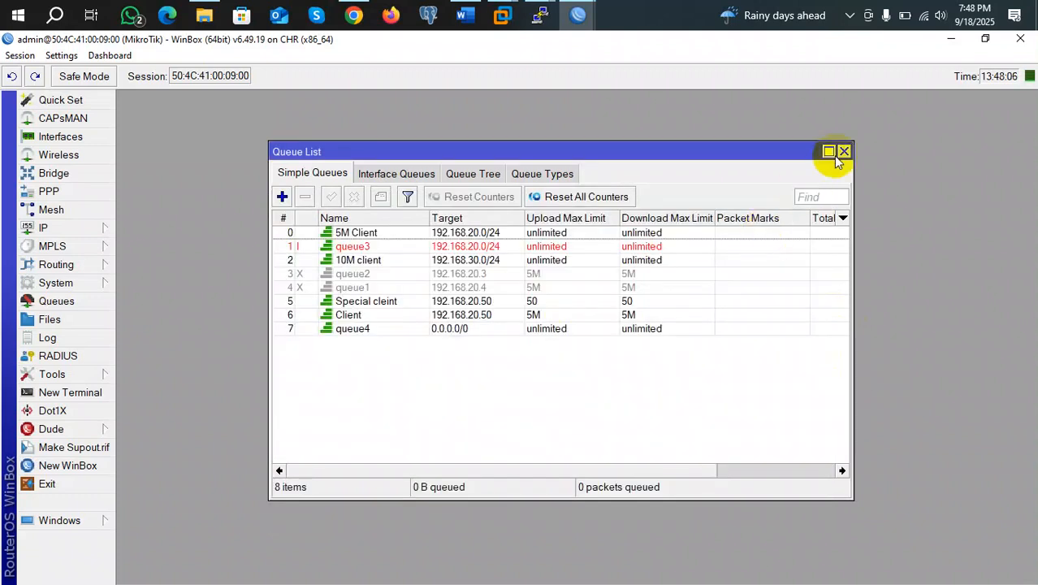
click(464, 16)
scroll(486, 394, down, 5)
Scroll the Word lecture notes from PCQ Example to the Parental Control slide on page 25
scroll(554, 449, down, 15)
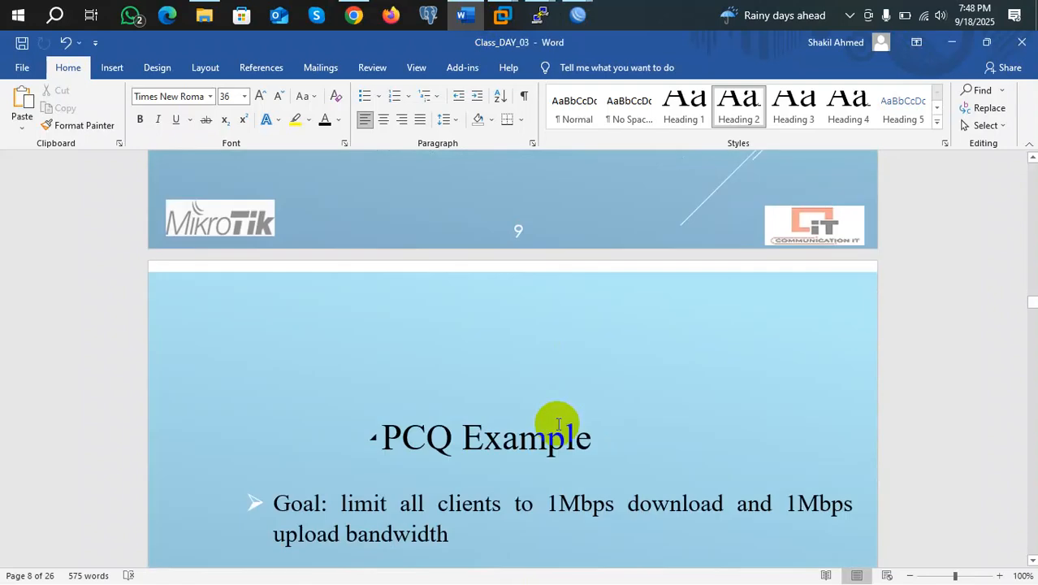
drag(1019, 308, 1031, 529)
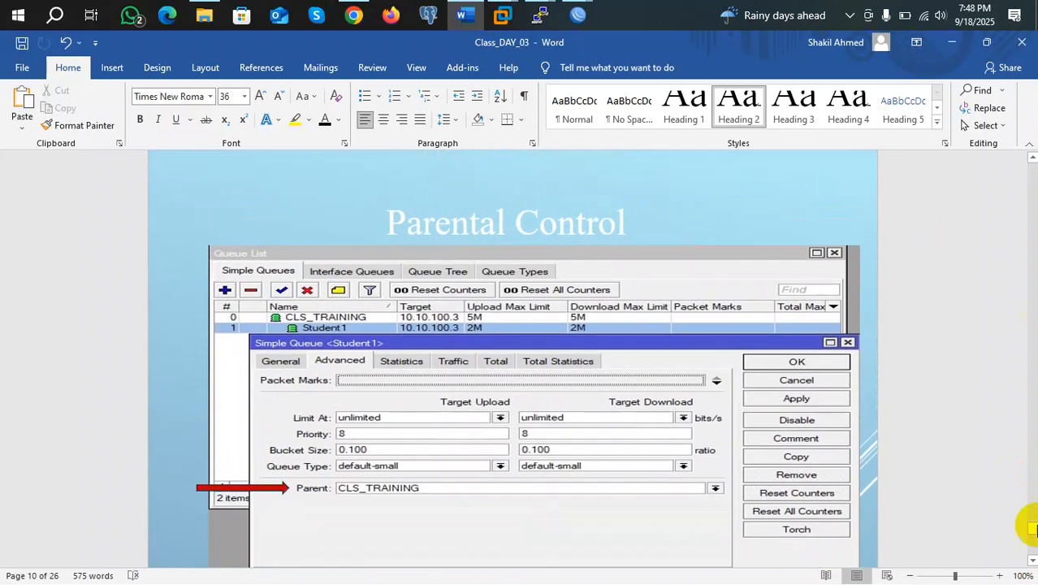
scroll(1031, 529, up, 1)
scroll(741, 320, down, 1)
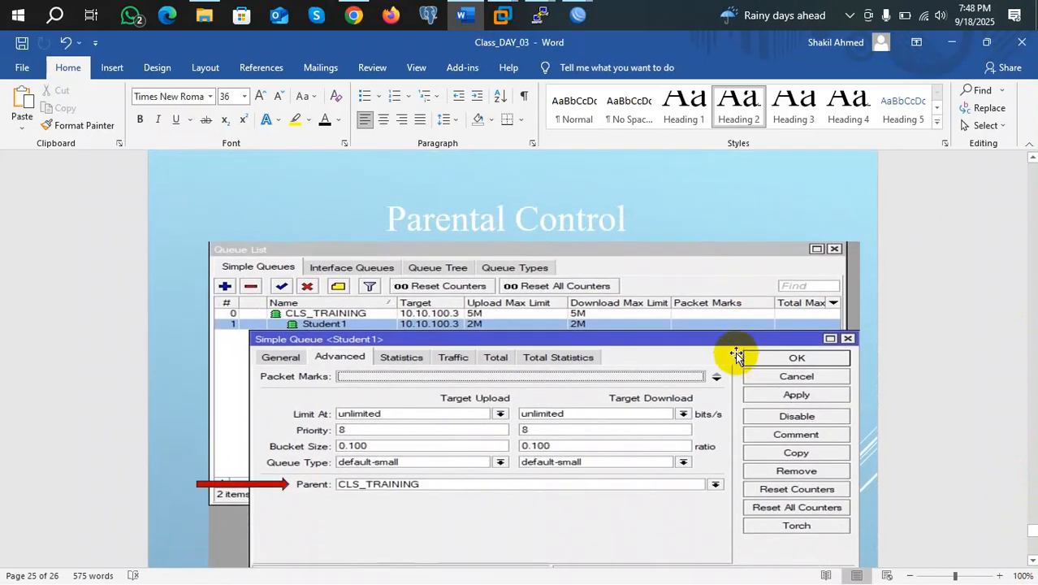
scroll(723, 340, up, 4)
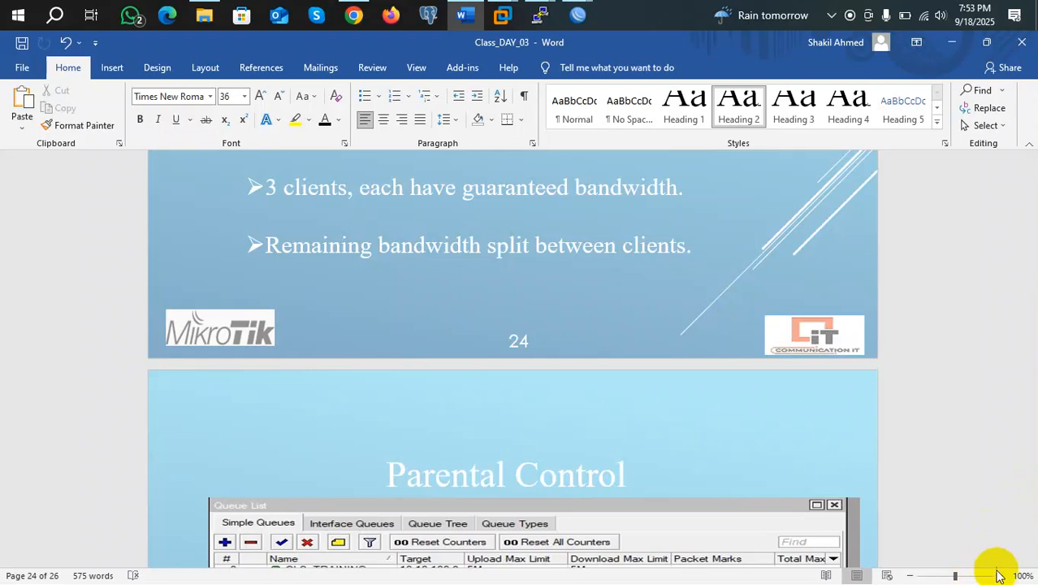
Scroll back to Guaranteed Bandwidth, then switch to WinBox's Queue List showing queue4
scroll(997, 575, up, 10)
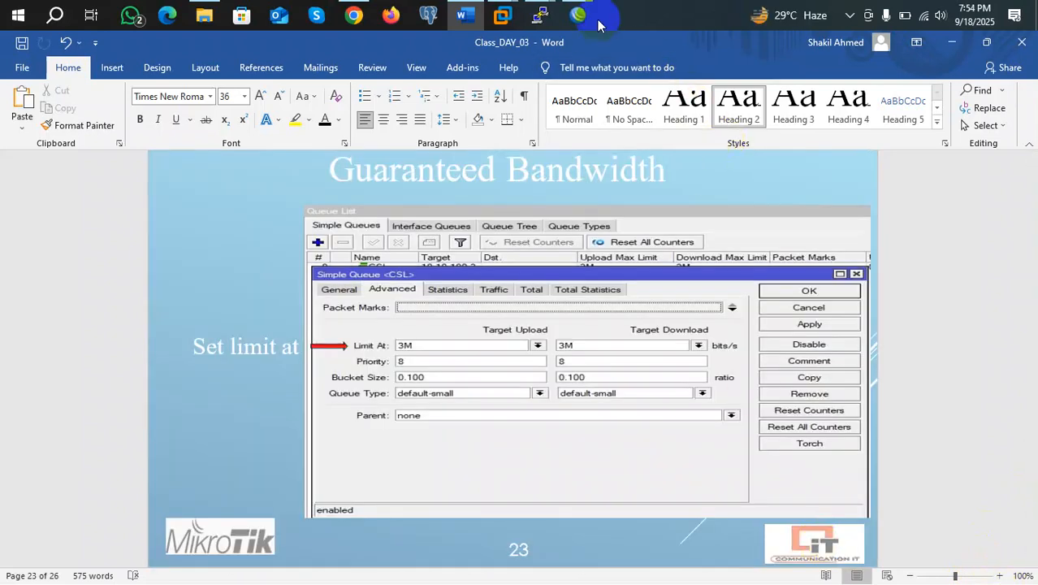
mouse_move(579, 23)
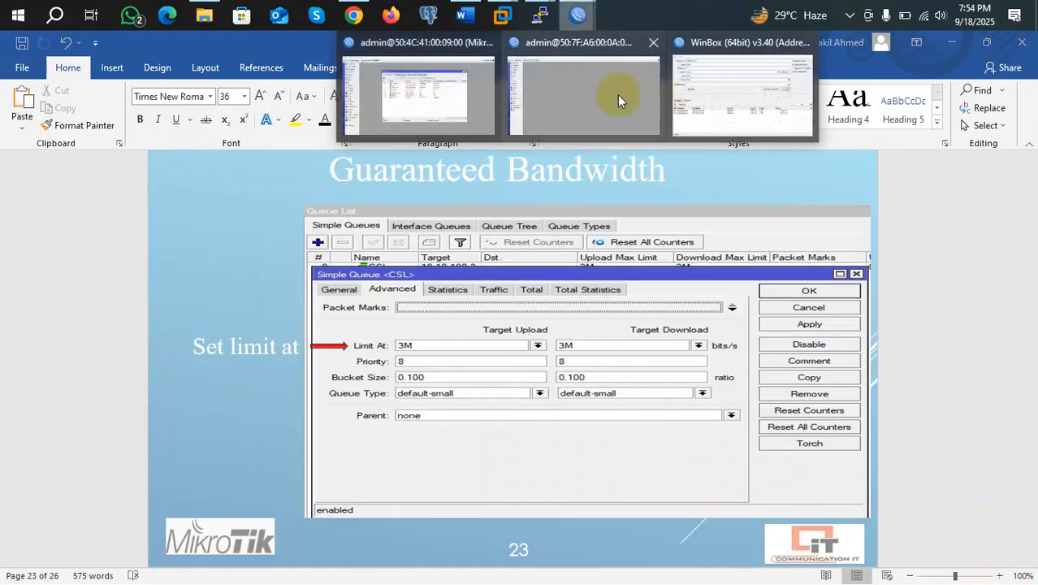
click(444, 83)
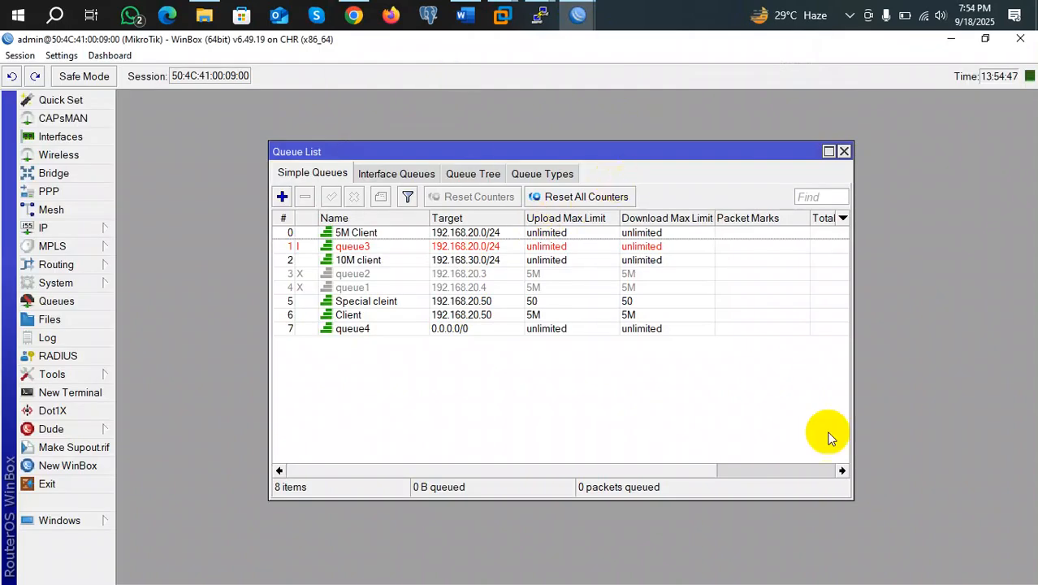